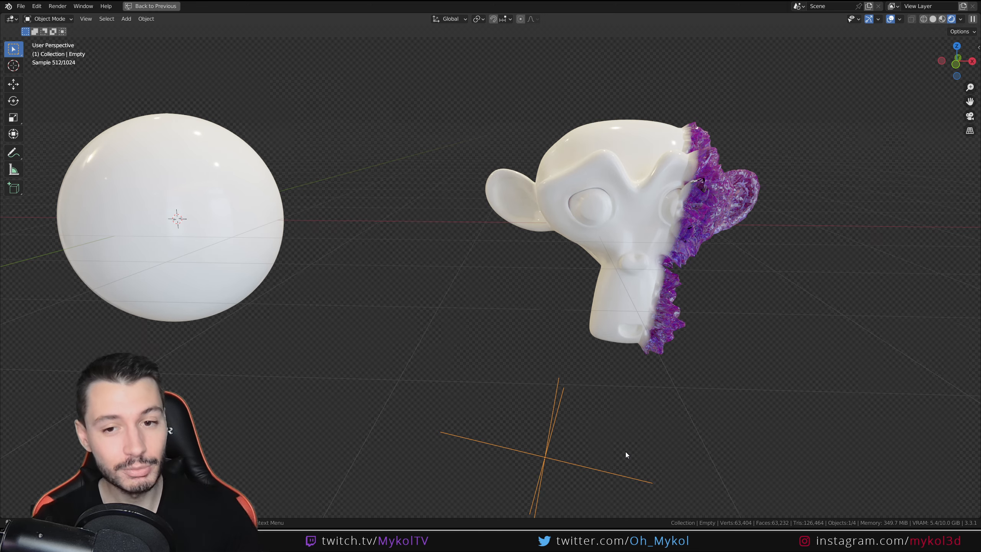
Move the empty beside the sphere and shift it so the crystal boundary travels across the sphere's surface
key("g")
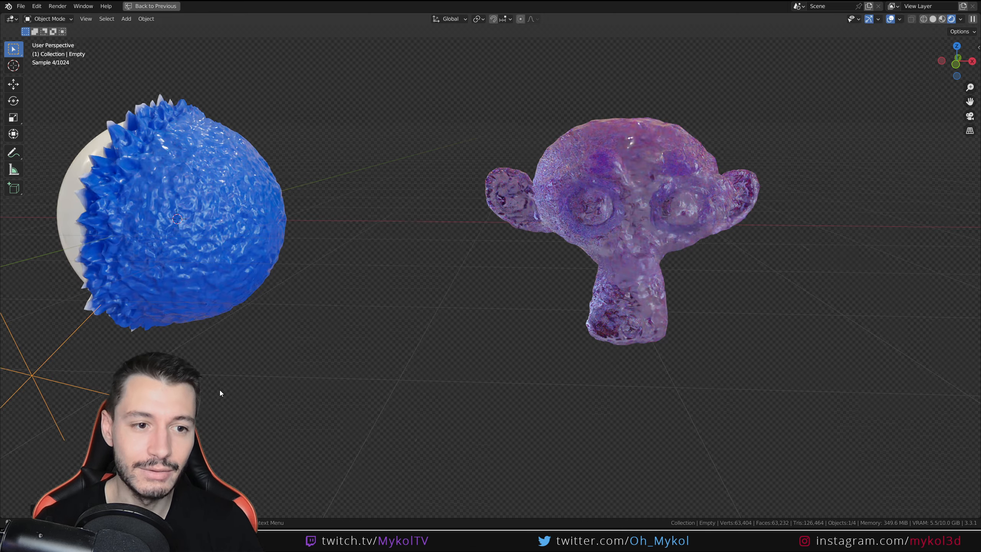
middle_click_drag(222, 377, 339, 384)
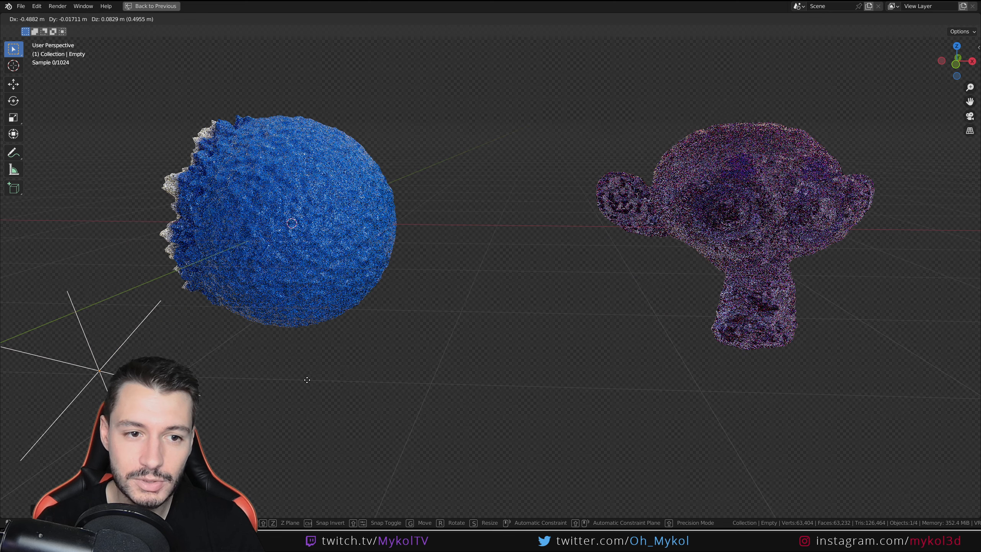
left_click(378, 388)
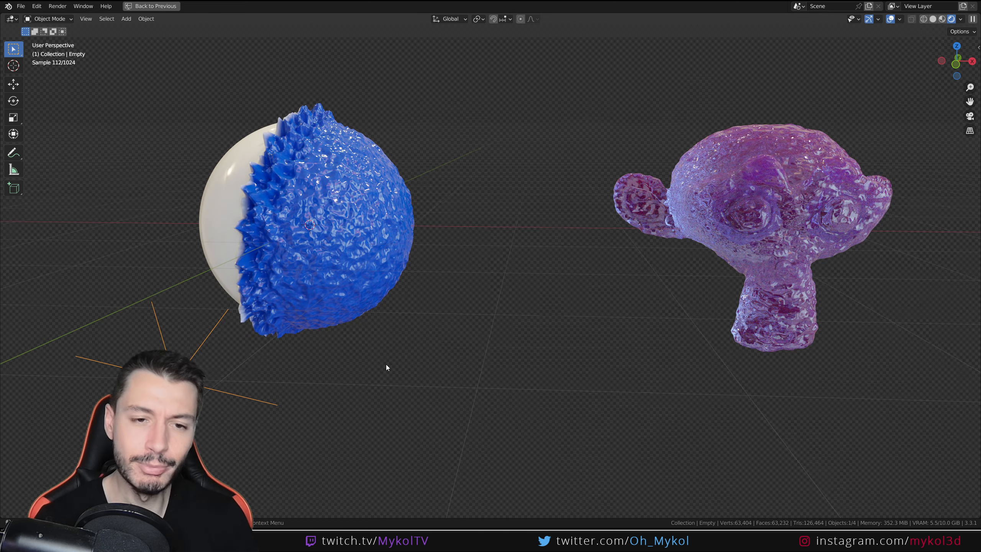
key("g")
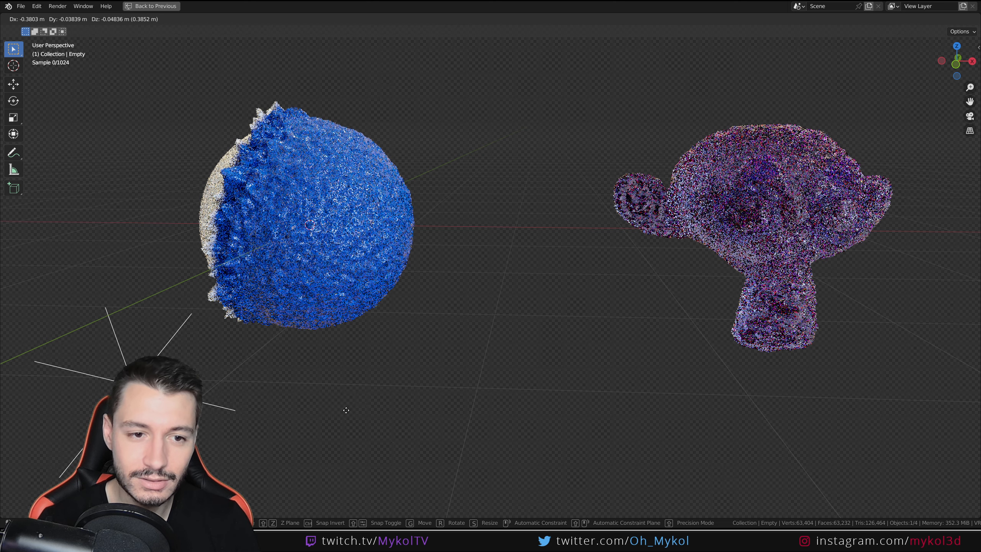
left_click(344, 385)
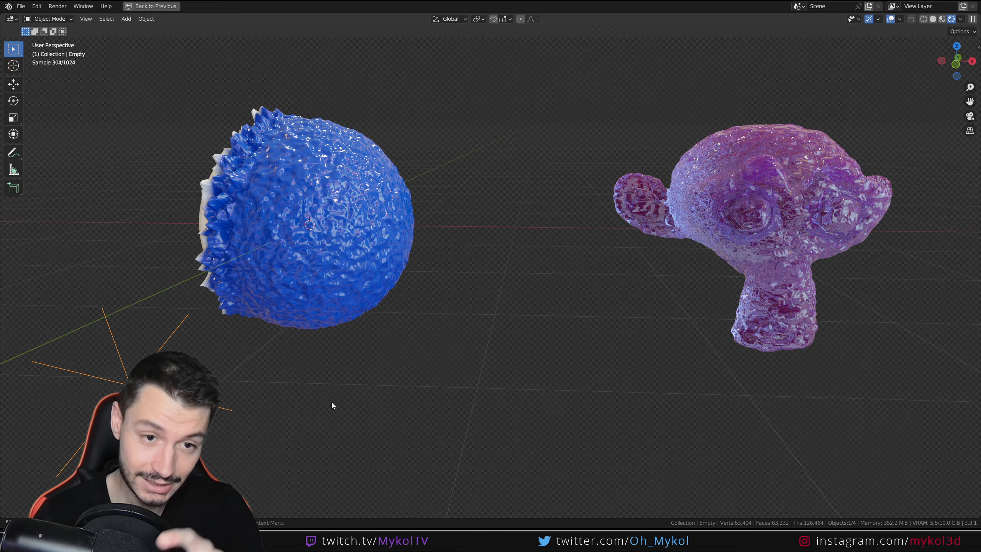
Move the empty from the sphere to the monkey head so the crystal boundary crosses the head
key("g")
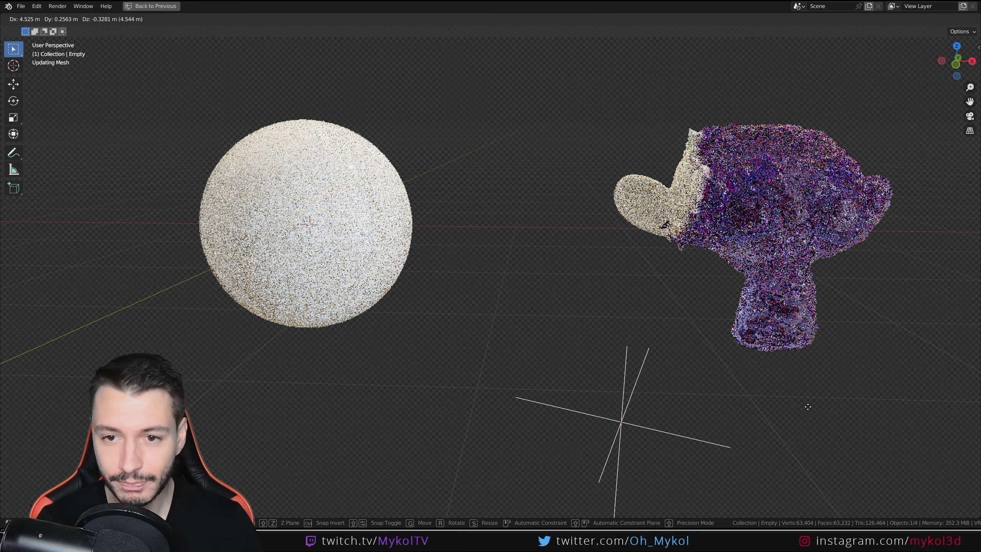
key("x")
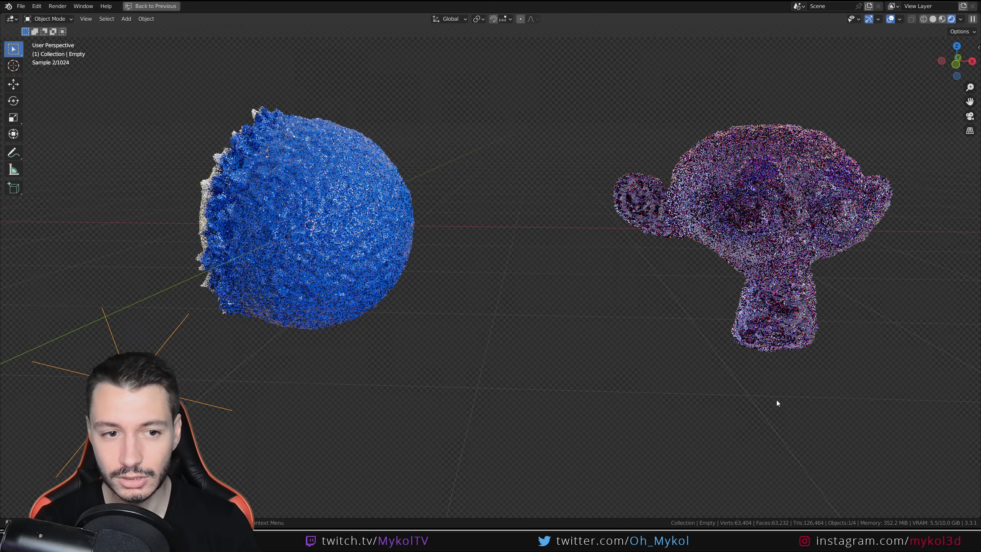
key("x")
key("x")
left_click(30, 393)
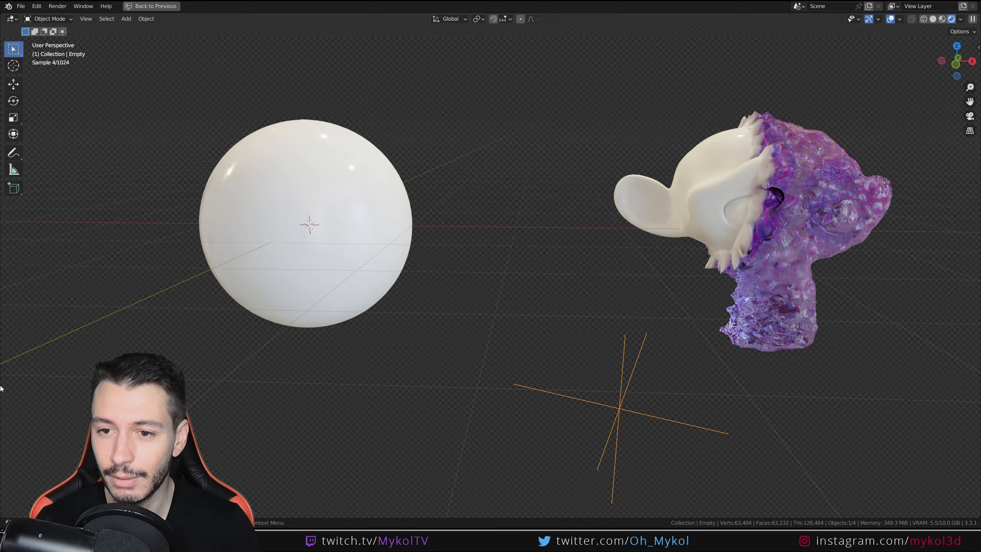
Slide the empty back and forth along the monkey head to shift its crystal boundary
middle_click_drag(561, 389, 410, 392, "shift")
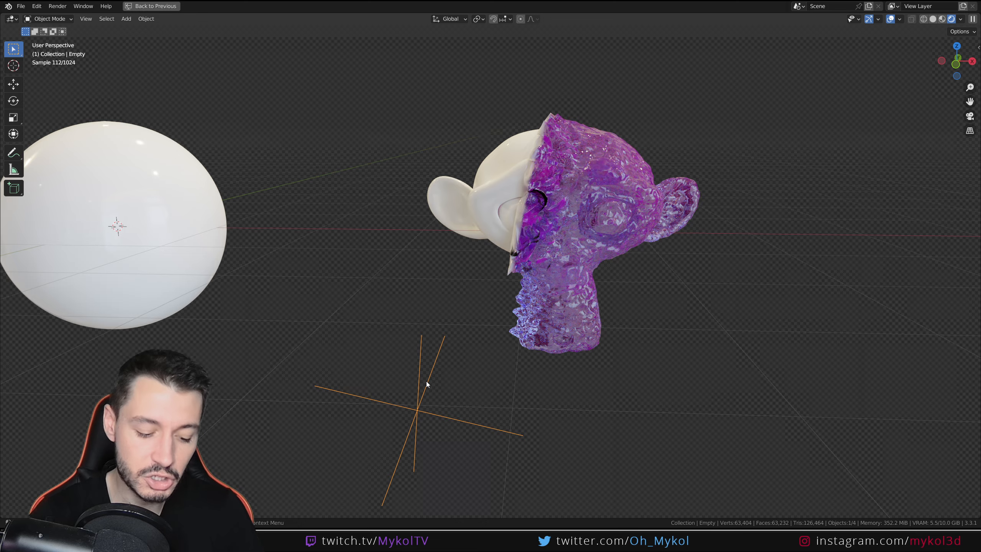
key("g")
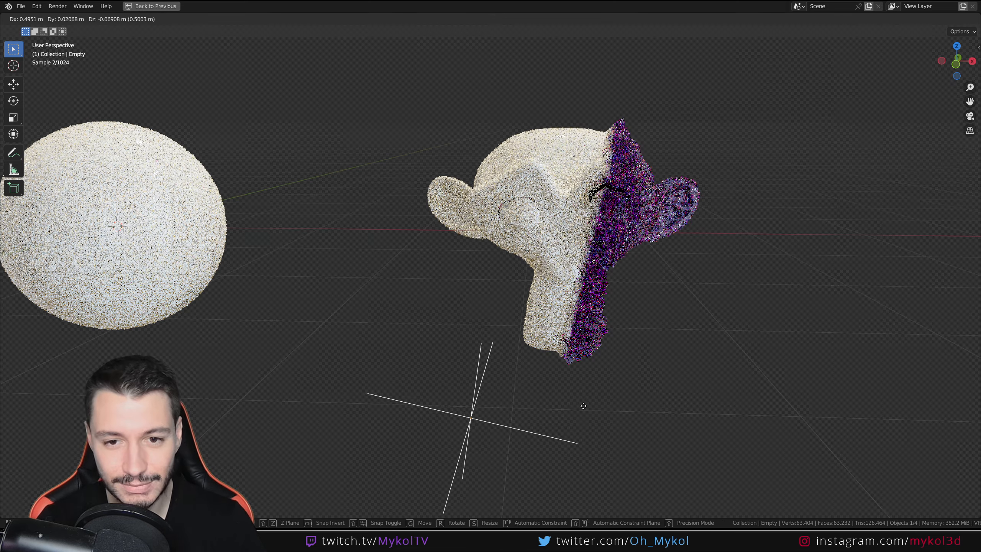
left_click(568, 366)
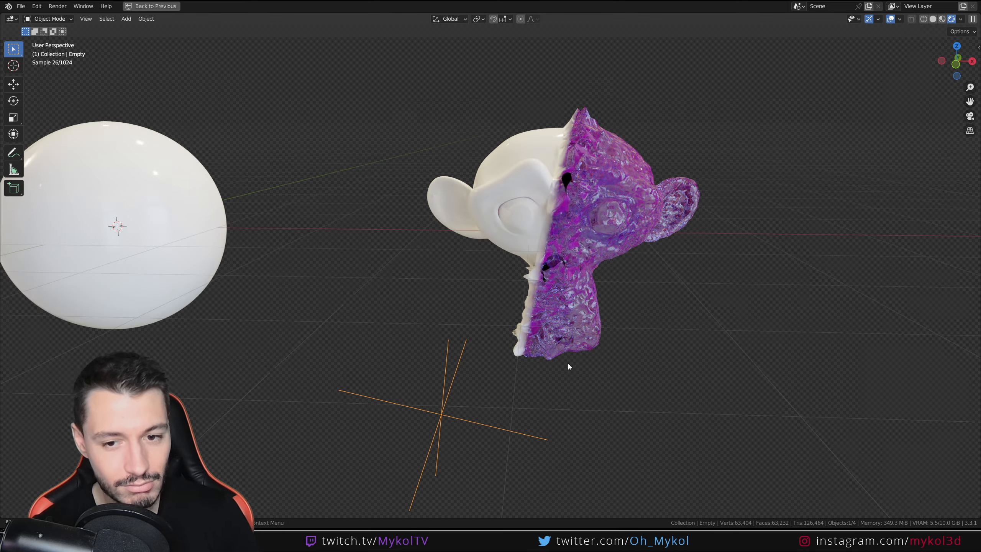
key("g")
left_click(629, 400)
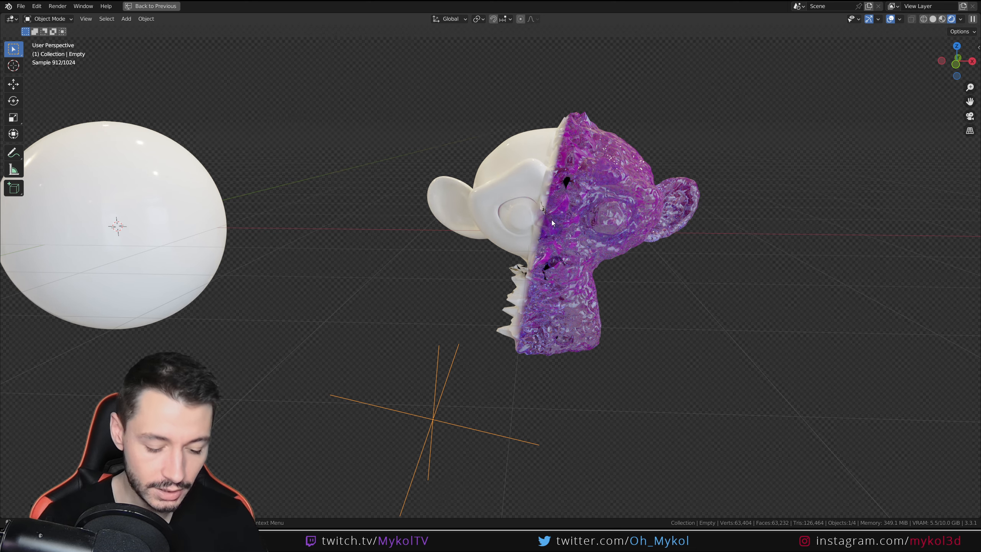
key("g")
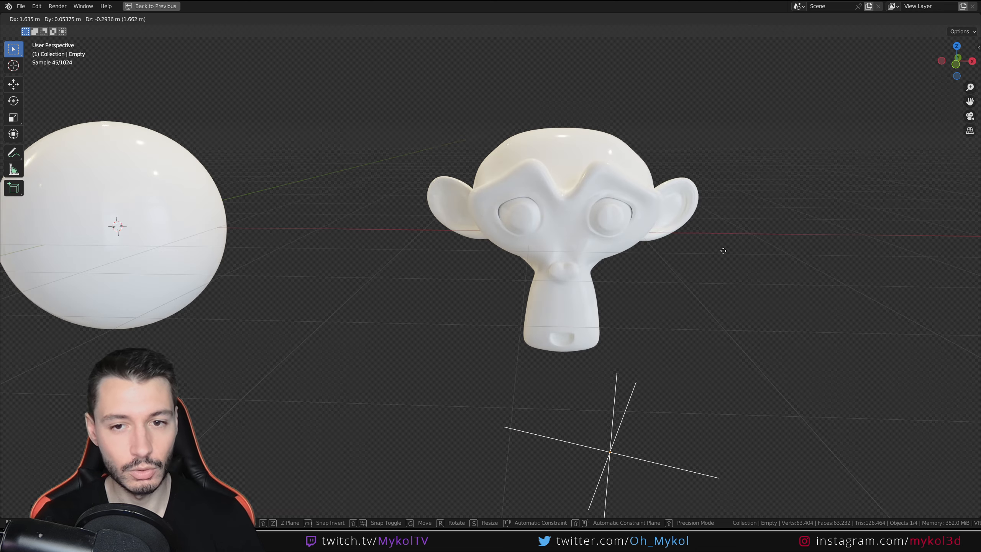
left_click(517, 244)
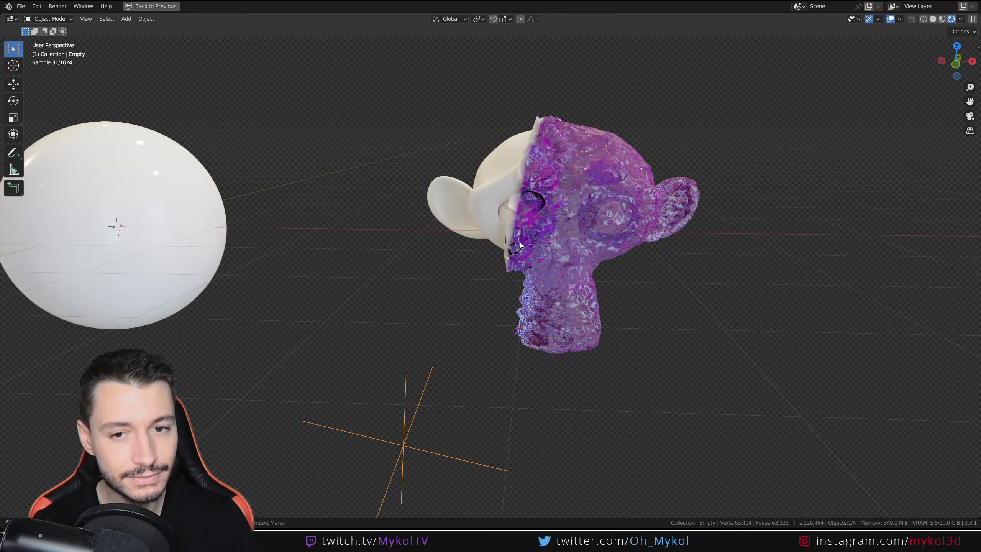
Move the empty back to the sphere and adjust its position so the blue crystal boundary cuts through the surface
middle_click_drag(529, 260, 570, 269)
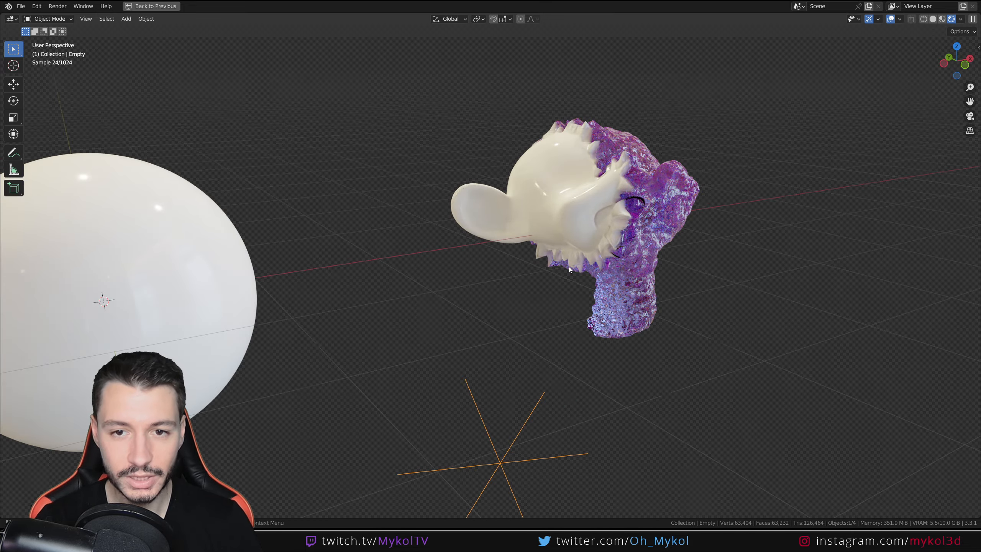
scroll(569, 269, "up", 2)
scroll(478, 314, "down", 3)
key("g")
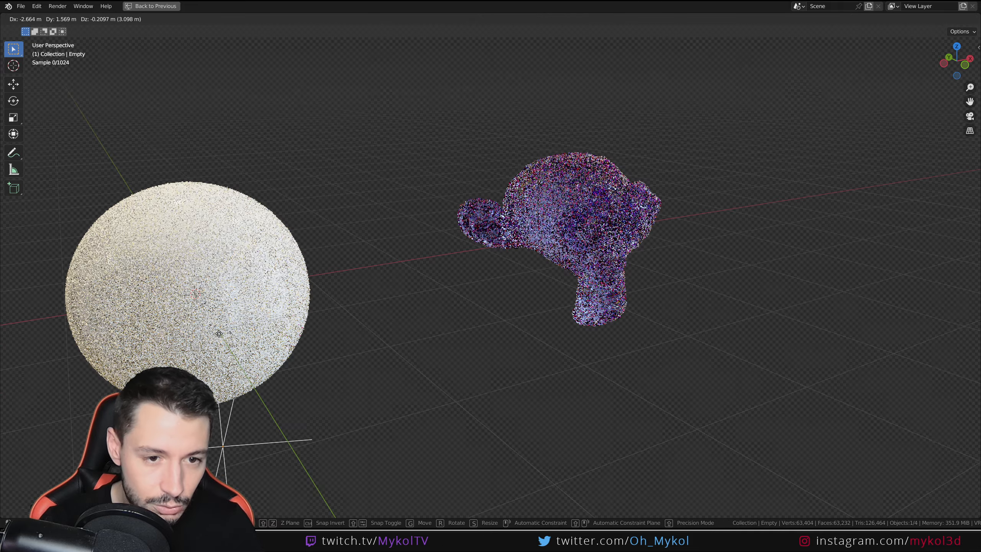
left_click(80, 347)
middle_click_drag(423, 276, 300, 292, "shift")
scroll(128, 268, "up", 3)
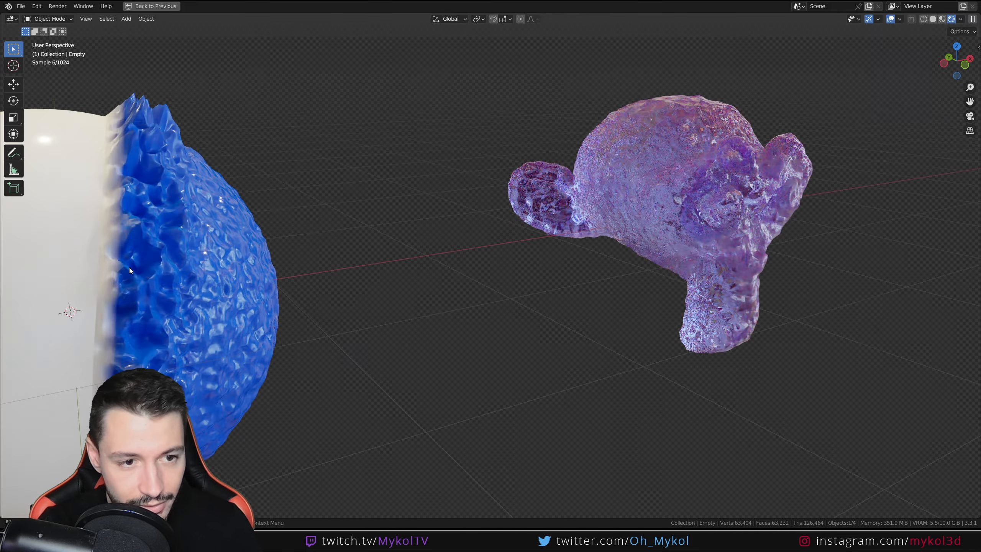
scroll(124, 247, "up", 3)
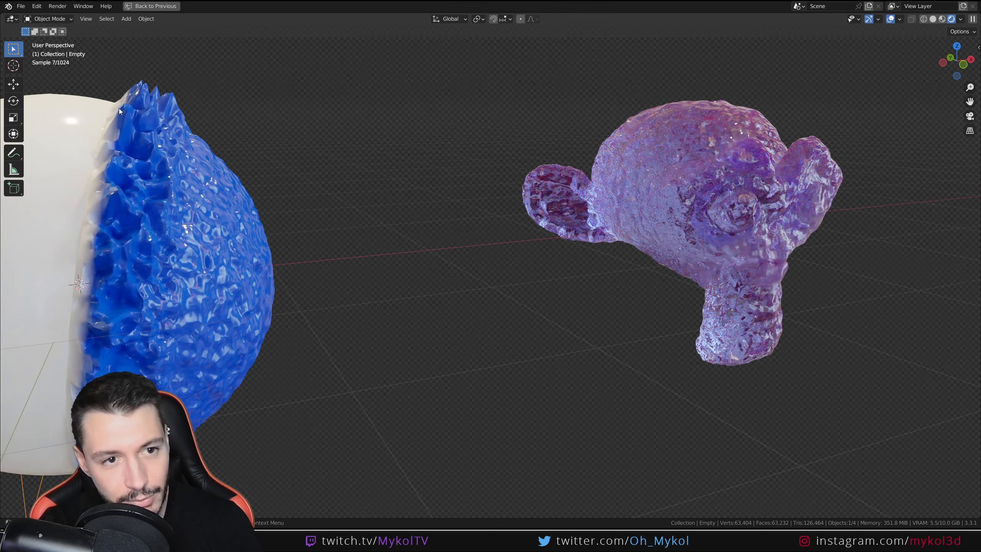
key("g")
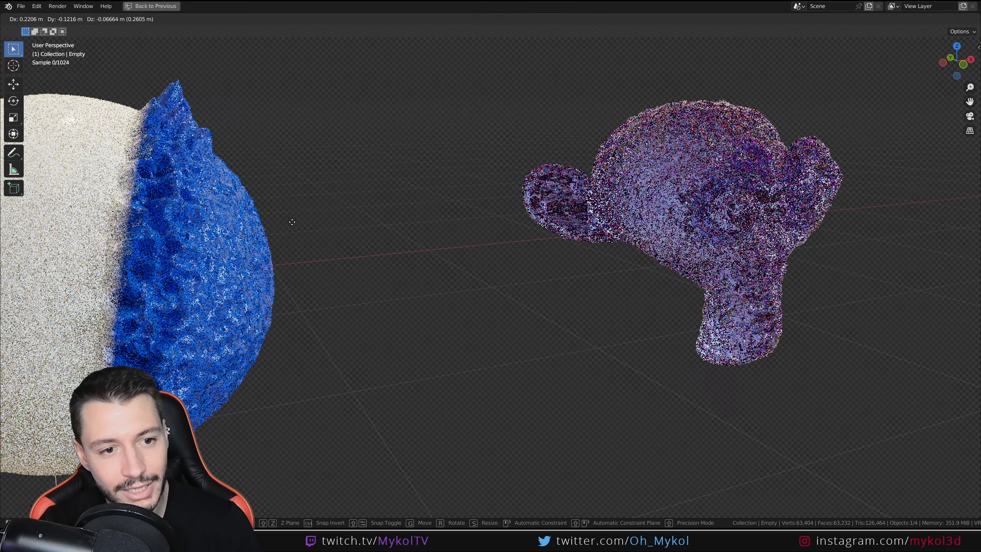
left_click(249, 224)
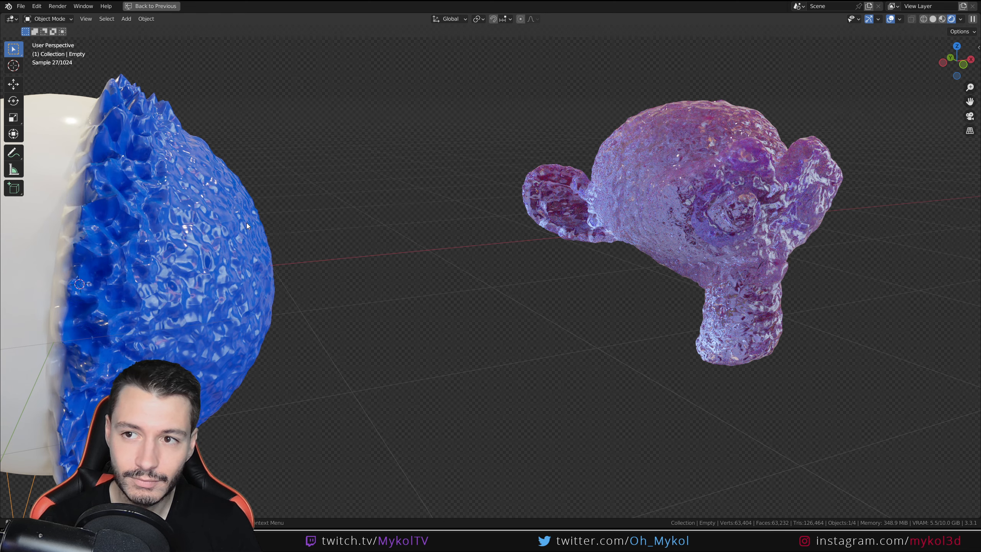
Switch the viewport to solid shading and examine the mask, material and displacement nodes in the monkey head's Material.002 group
scroll(246, 223, "down", 3)
left_click(934, 18)
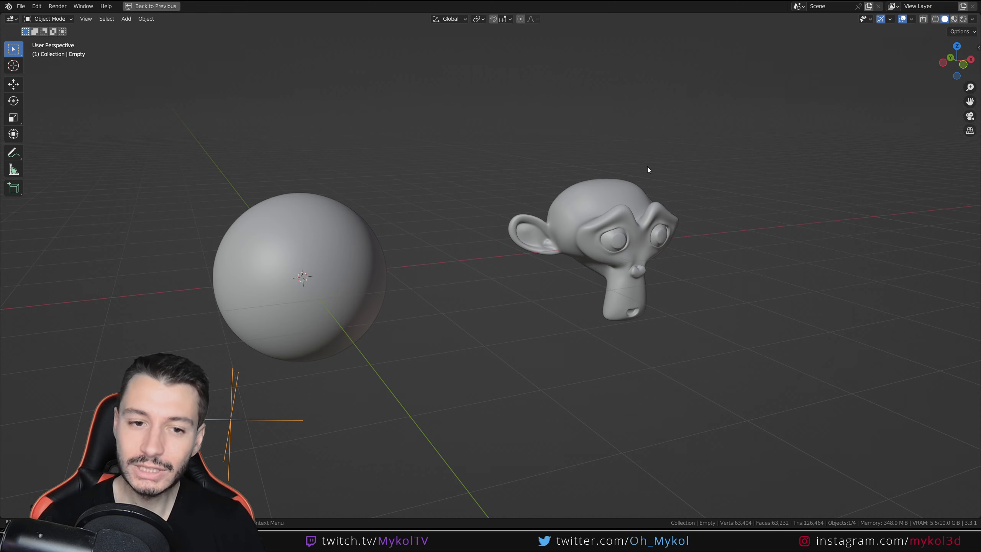
left_click(528, 219)
key("ctrl+space")
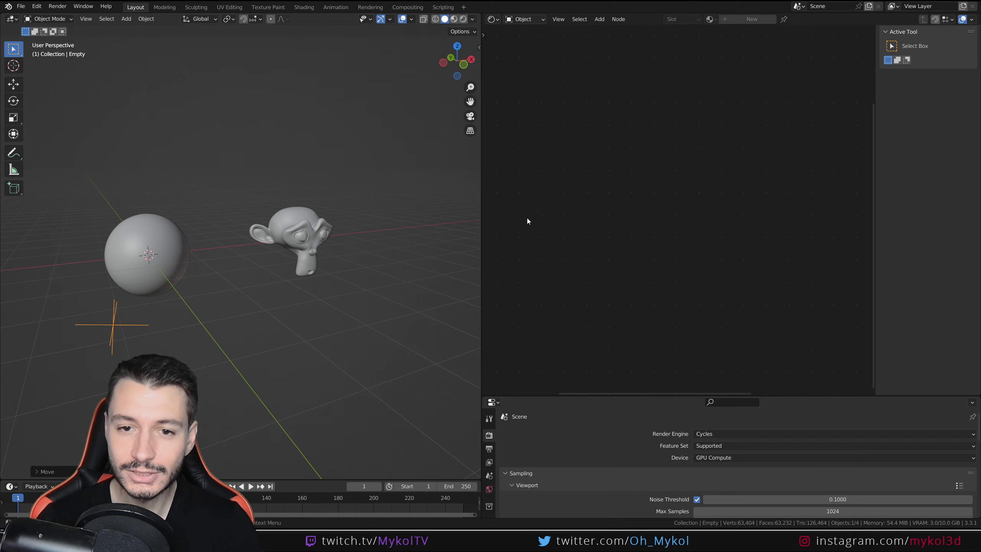
key("ctrl+space")
key("Tab")
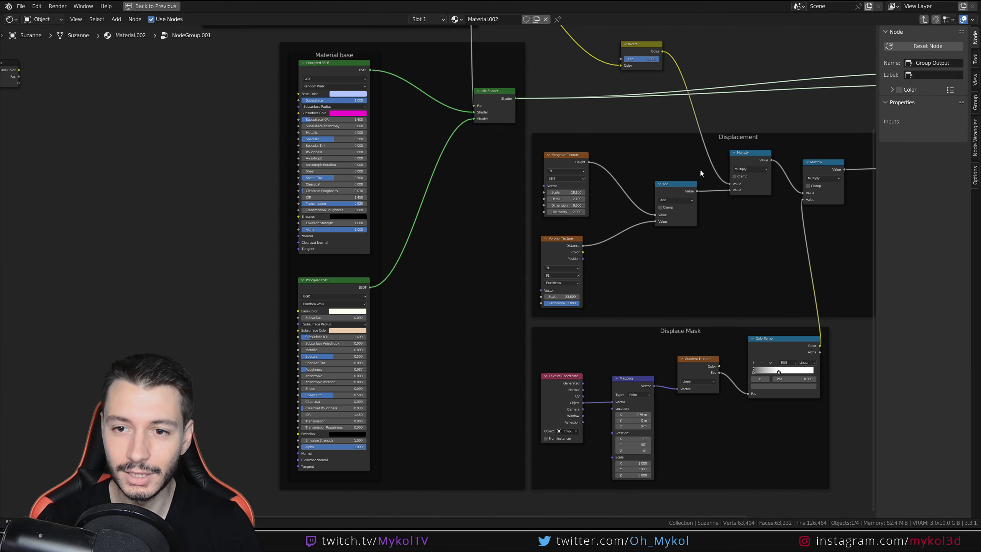
key("Home")
middle_click_drag(487, 280, 486, 276)
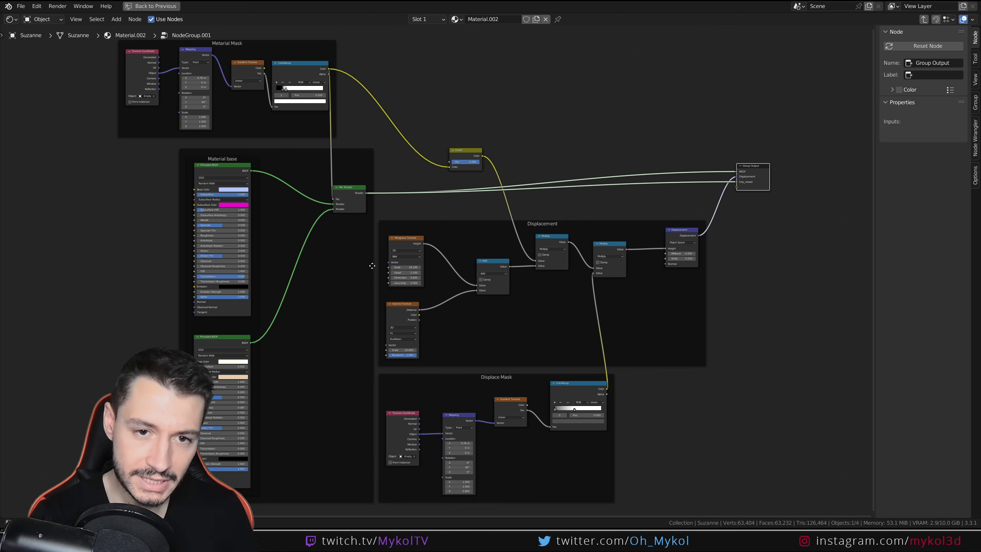
key("ctrl+space")
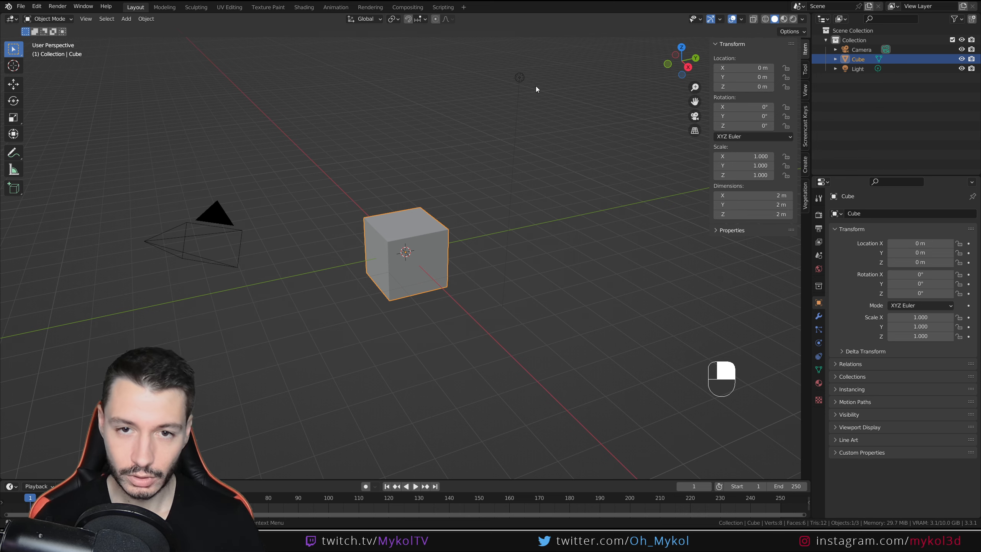
Delete the default light and cube from the new scene
left_click(518, 77)
mouse_move(490, 310)
middle_mouse_down()
mouse_move(499, 308)
mouse_move(483, 293)
middle_mouse_up()
key("Delete")
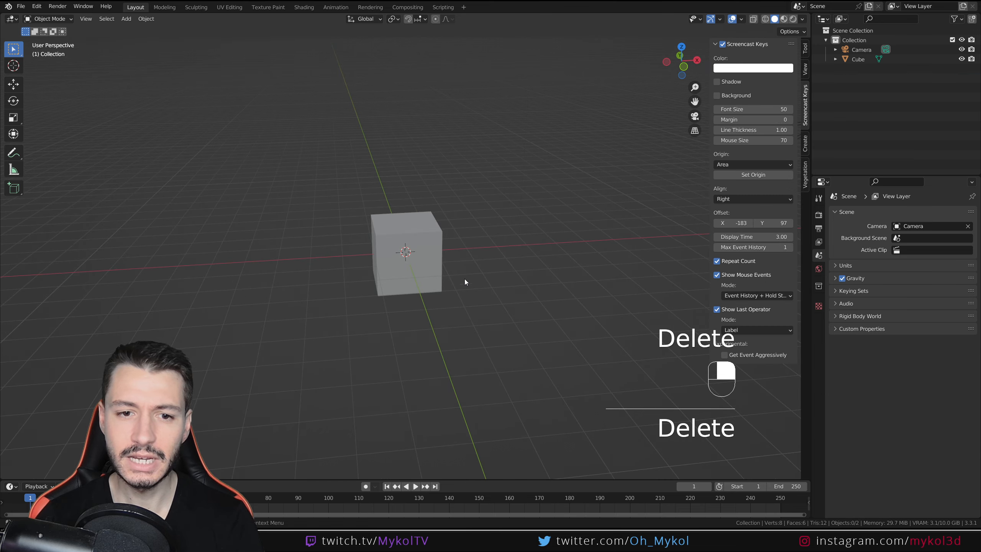
left_click(425, 253)
key("Delete")
Add a UV Sphere at the scene origin
scroll(432, 257, "down", 2)
key("shift+a")
mouse_move(448, 257)
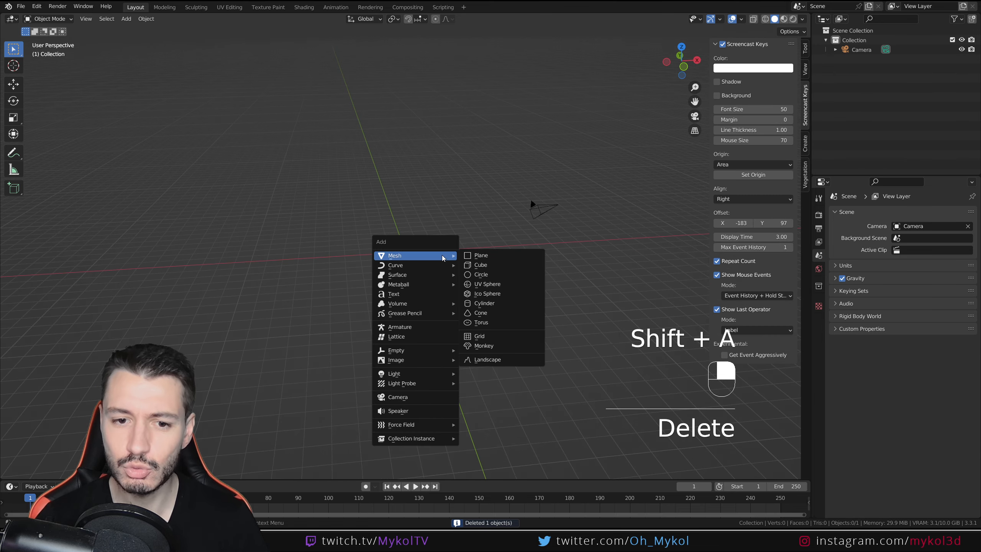
left_click(488, 283)
scroll(420, 264, "up", 2)
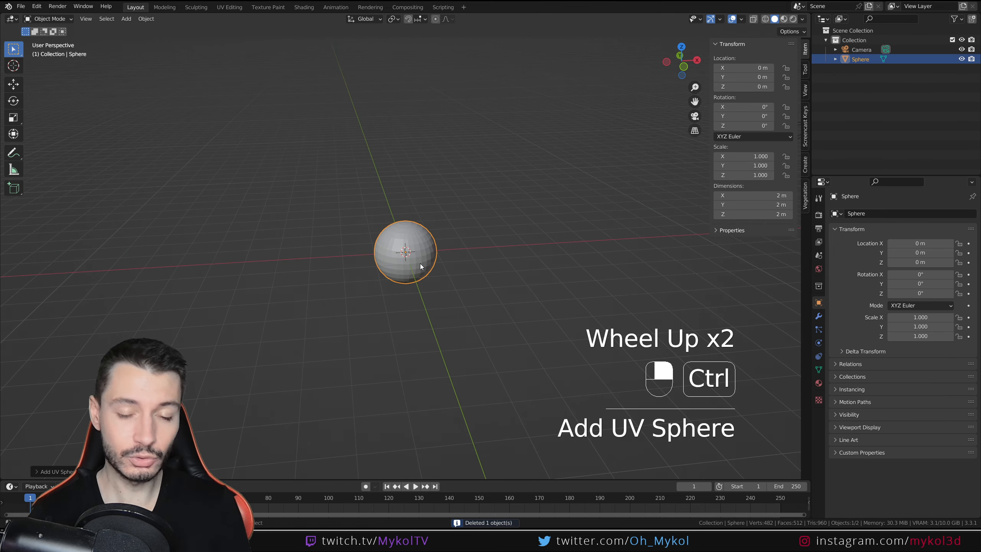
Give the sphere a Subdivision modifier with 3 viewport levels and shade it smooth
key("ctrl+3")
right_click(415, 239)
left_click(415, 239)
left_click(818, 316)
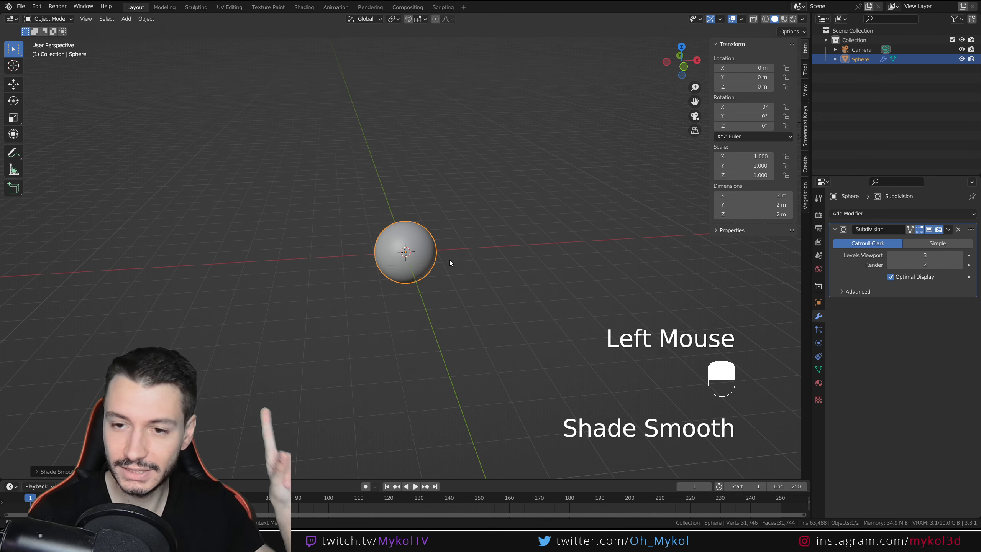
Show the sphere in front orthographic view with rendered viewport shading
scroll(442, 259, "up", 2)
scroll(439, 260, "up", 1)
key("KP_4")
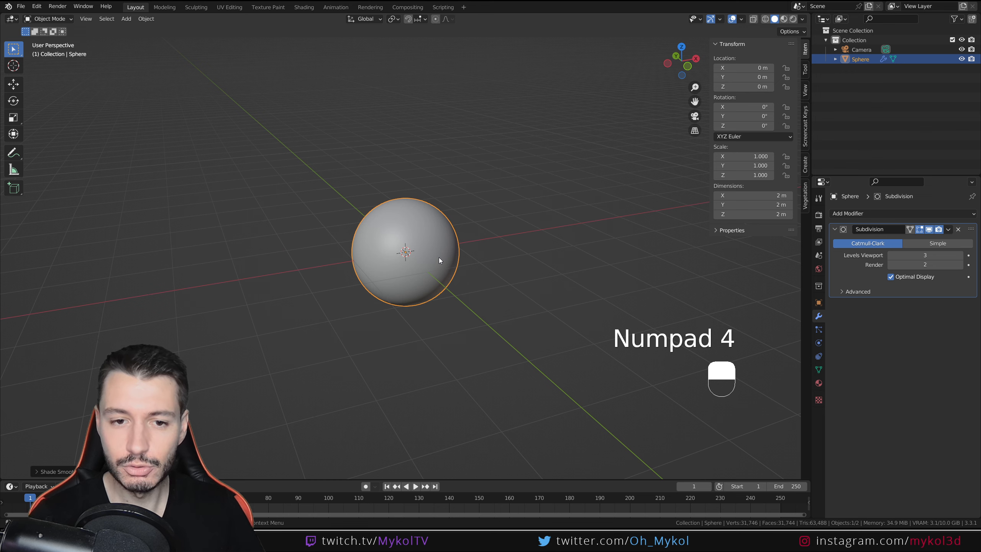
key("KP_4")
key("KP_1")
scroll(439, 259, "up", 2)
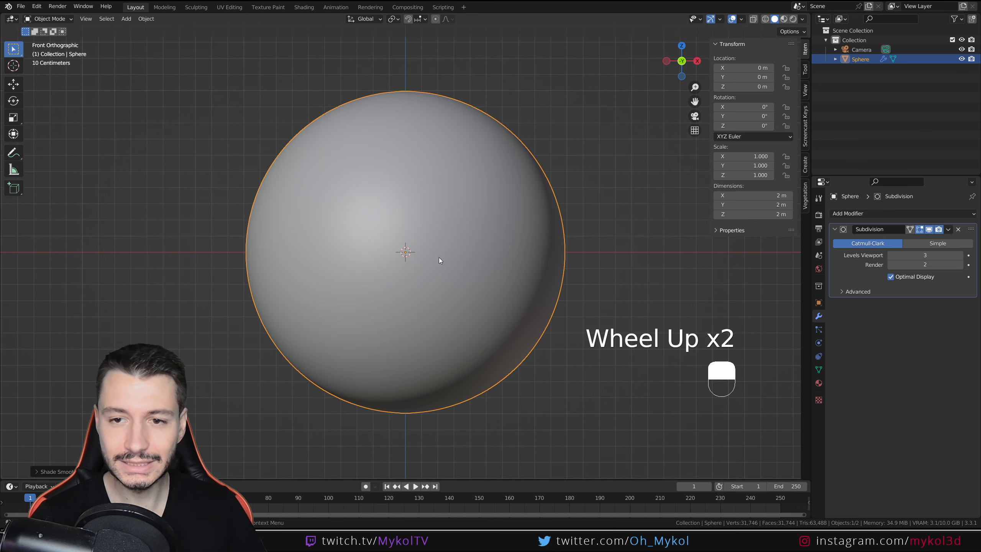
left_click(792, 19)
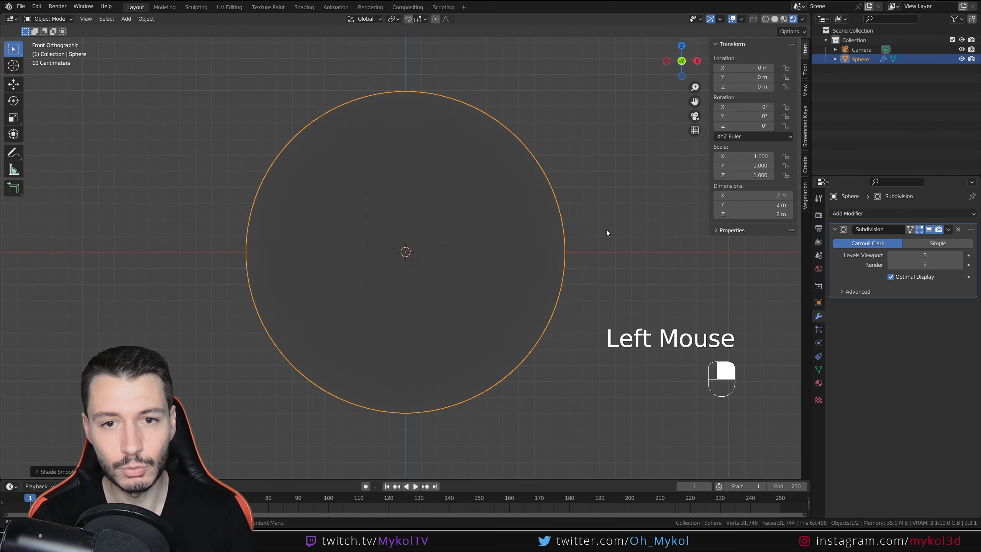
Widen the properties area and assign an Environment Texture to the world background colour
left_click_drag(811, 160, 612, 263)
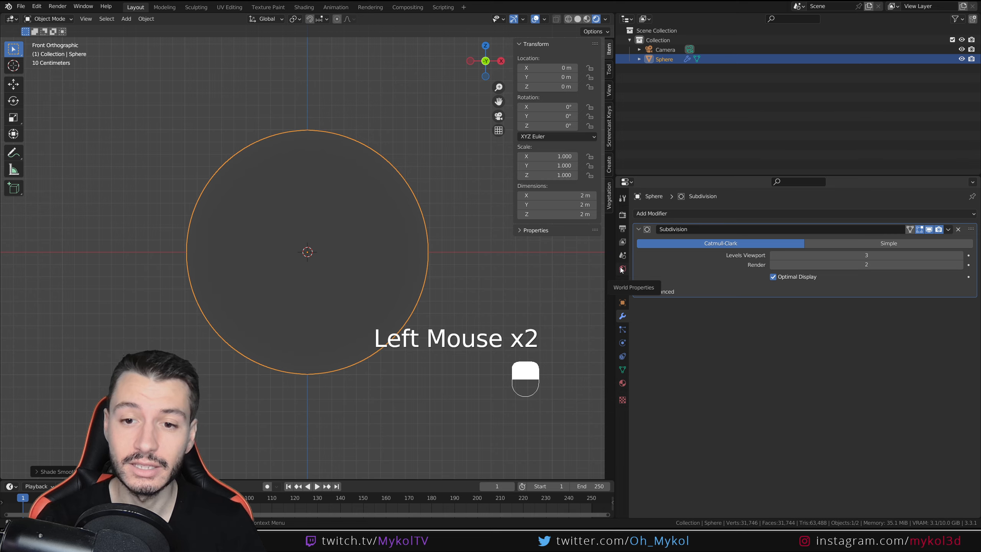
left_click(622, 269)
left_click(774, 277)
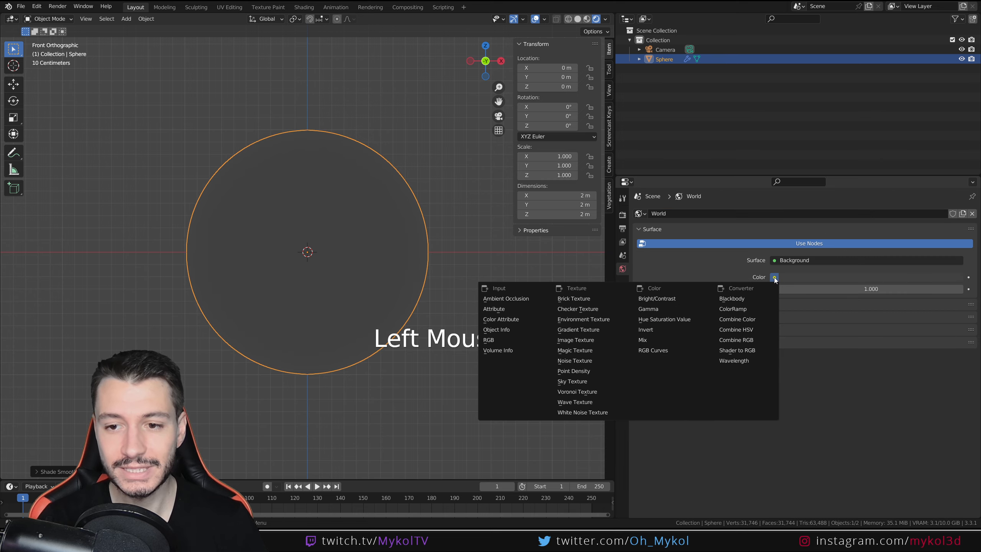
left_click(604, 319)
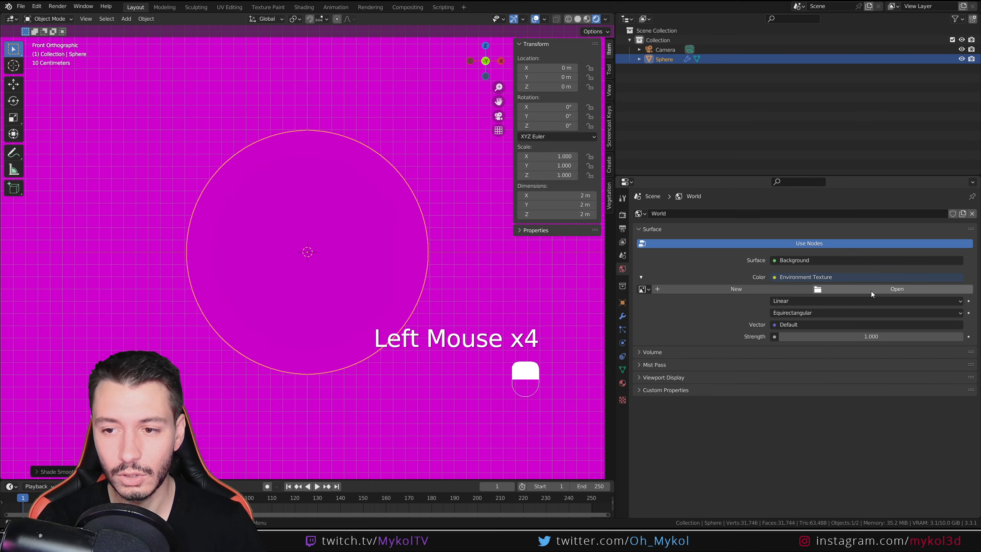
Load forest.exr from the bookmarked Stream_Blender folder as the world's environment texture
left_click(871, 289)
left_click(200, 337)
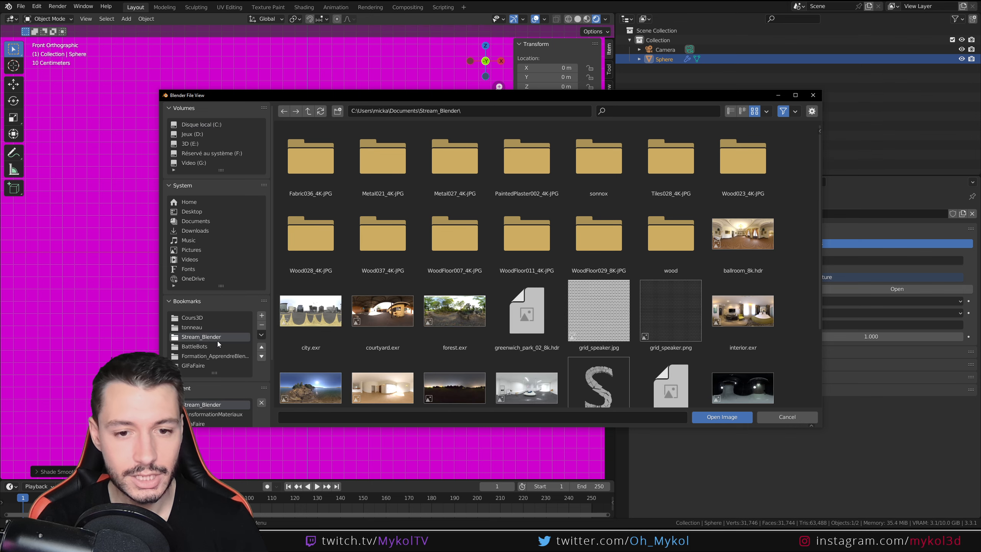
double_click(463, 311)
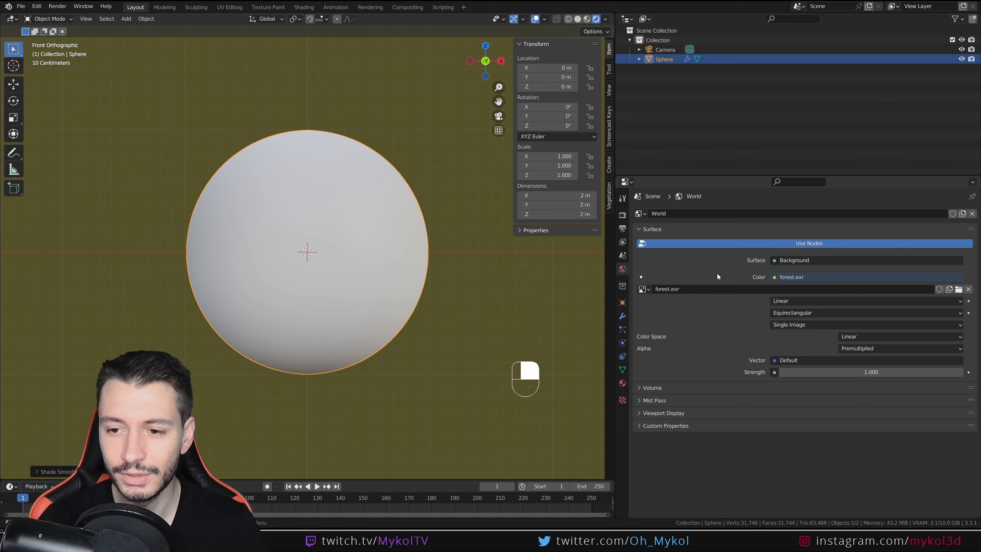
Inspect the lighting options of Material Preview shading and return the viewport to Rendered shading
left_click(587, 19)
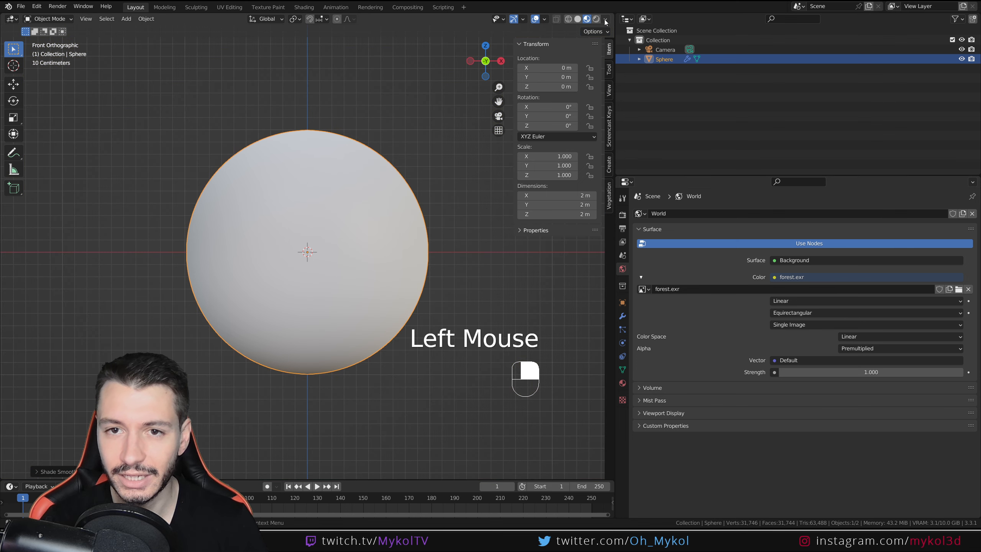
left_click(605, 19)
left_click(617, 94)
left_click(596, 18)
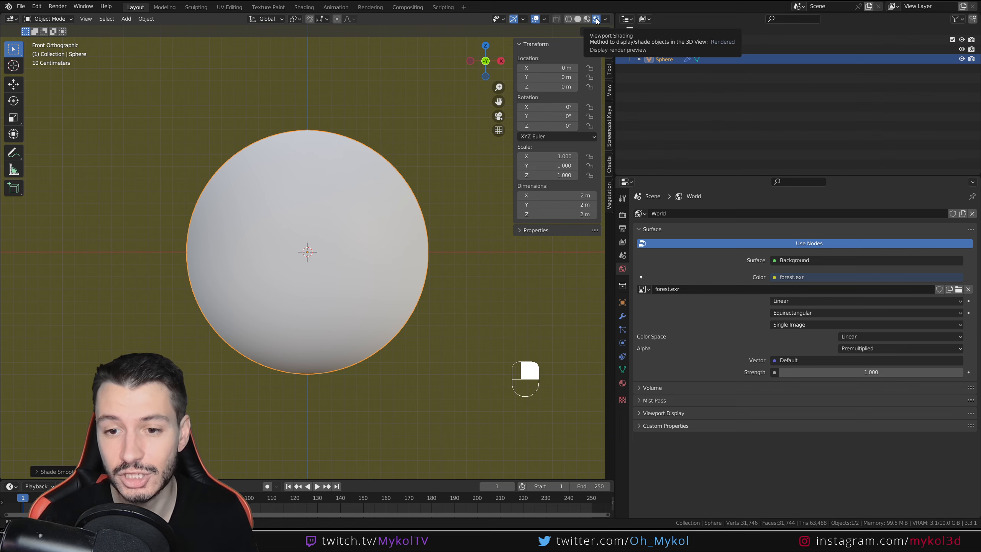
Examine the forest environment around the sphere from a perspective angle and return to the front orthographic view
scroll(405, 237, "down", 2)
middle_click_drag(406, 238, 382, 246)
scroll(381, 247, "down", 1)
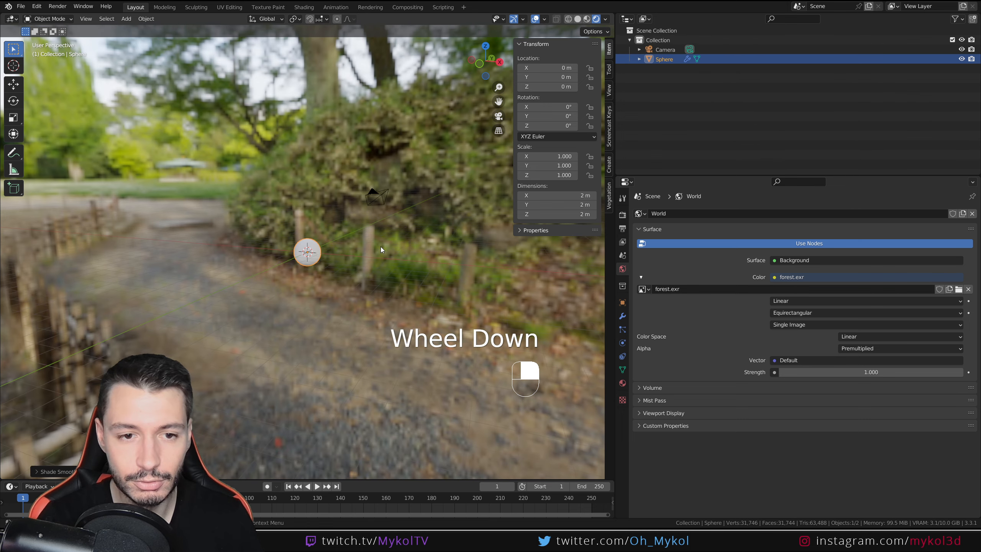
scroll(378, 251, "up", 1)
scroll(361, 232, "up", 2)
key("KP_1")
scroll(361, 231, "up", 3)
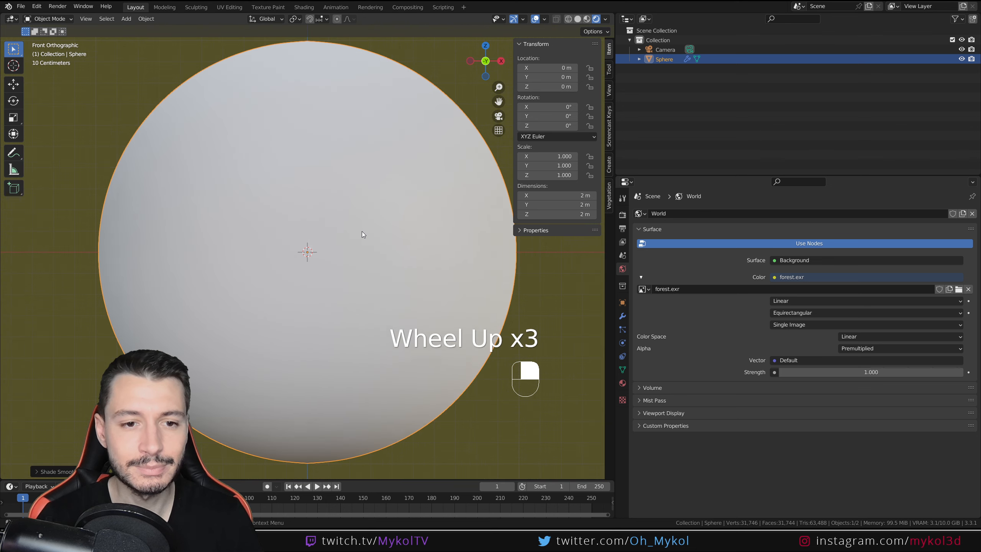
scroll(377, 248, "down", 1)
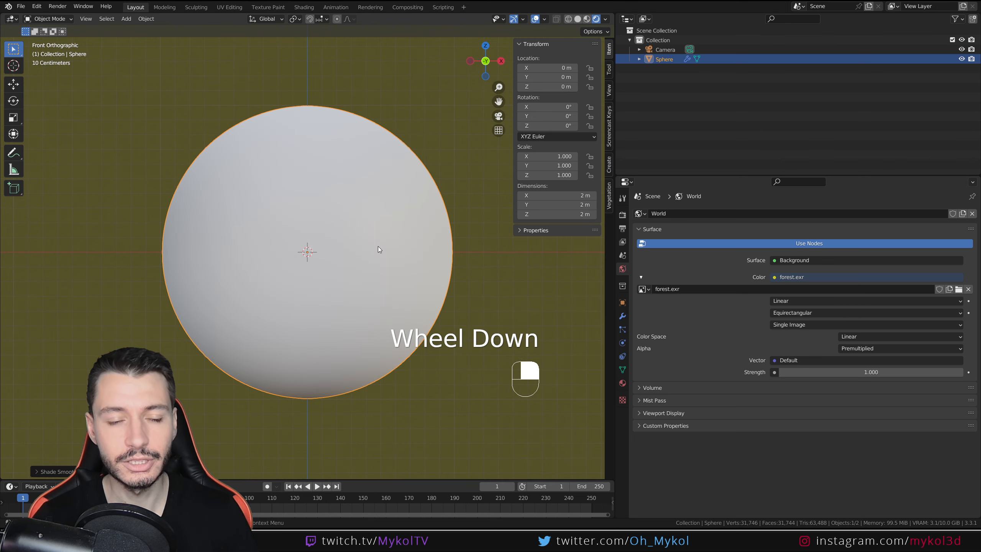
Hide the environment image behind the sphere by enabling the Transparent film option in the render properties
left_click(623, 215)
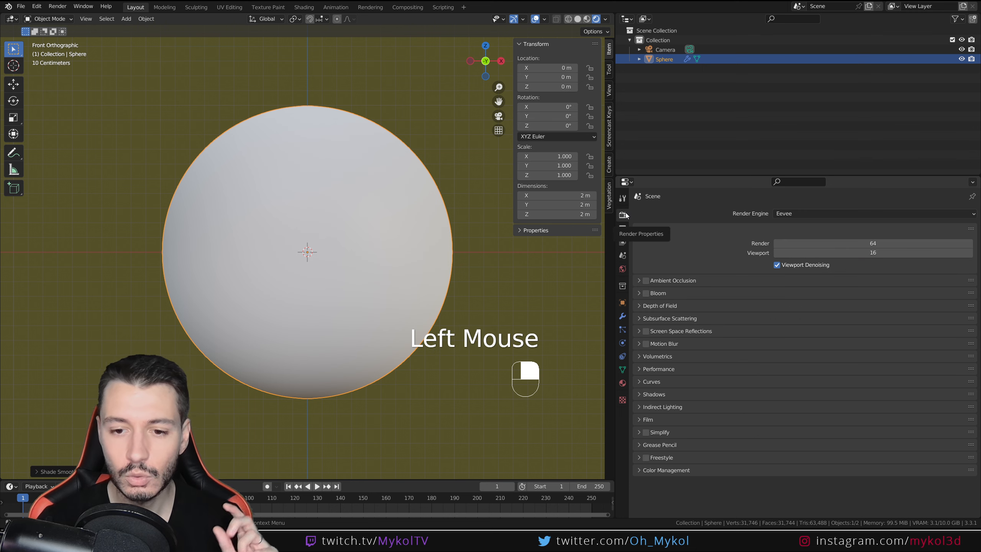
scroll(745, 437, "down", 2)
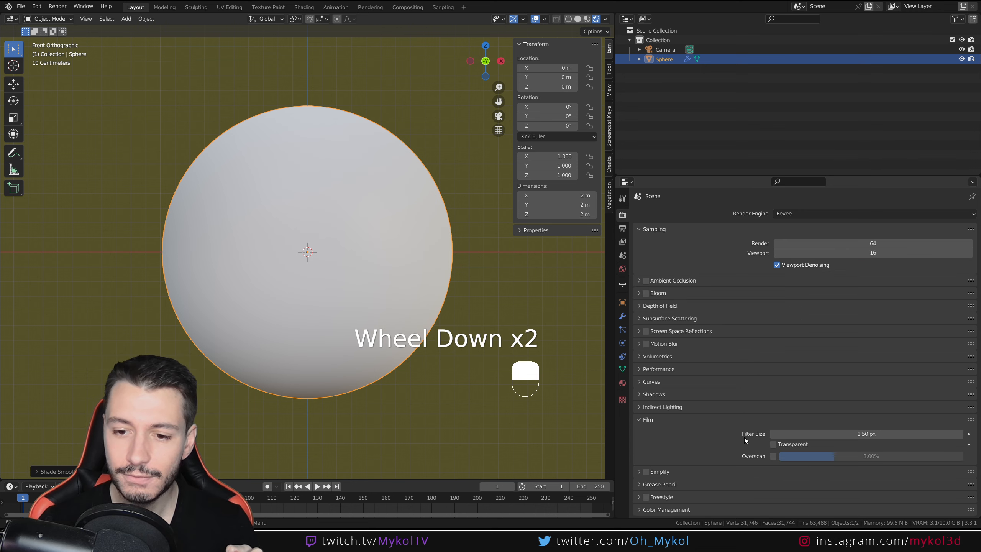
left_click(773, 444)
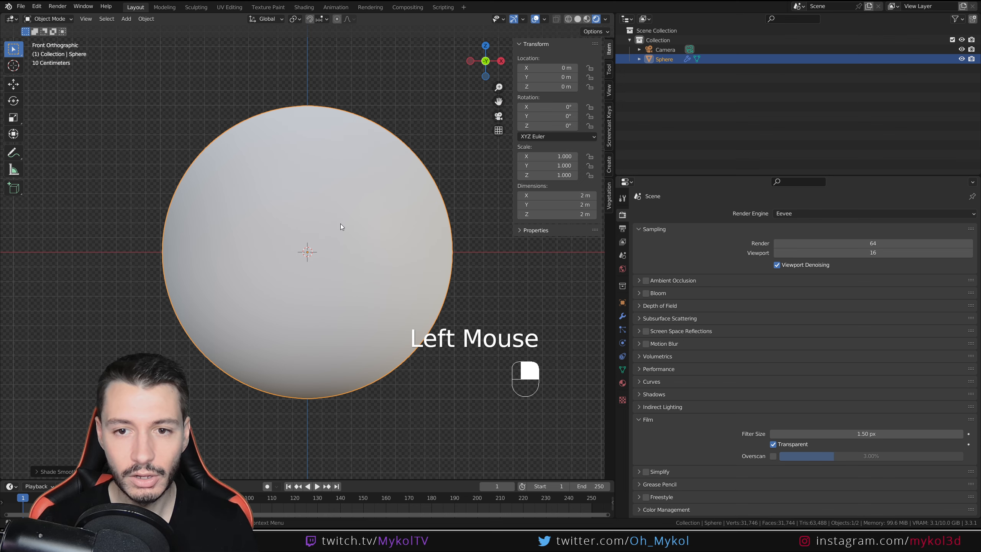
Set the render engine to Cycles with GPU Compute as the device
left_click(791, 215)
left_click(795, 245)
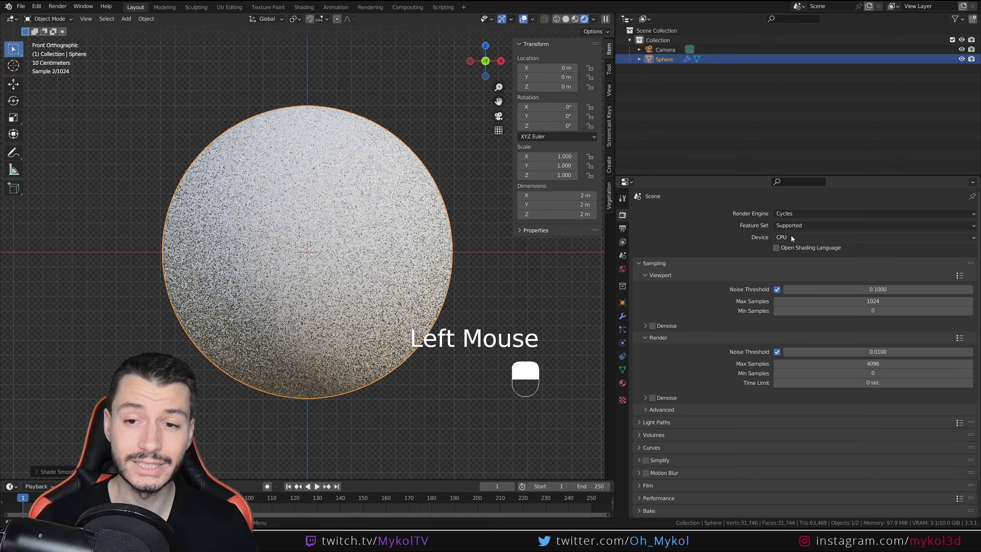
left_click(791, 236)
left_click(797, 255)
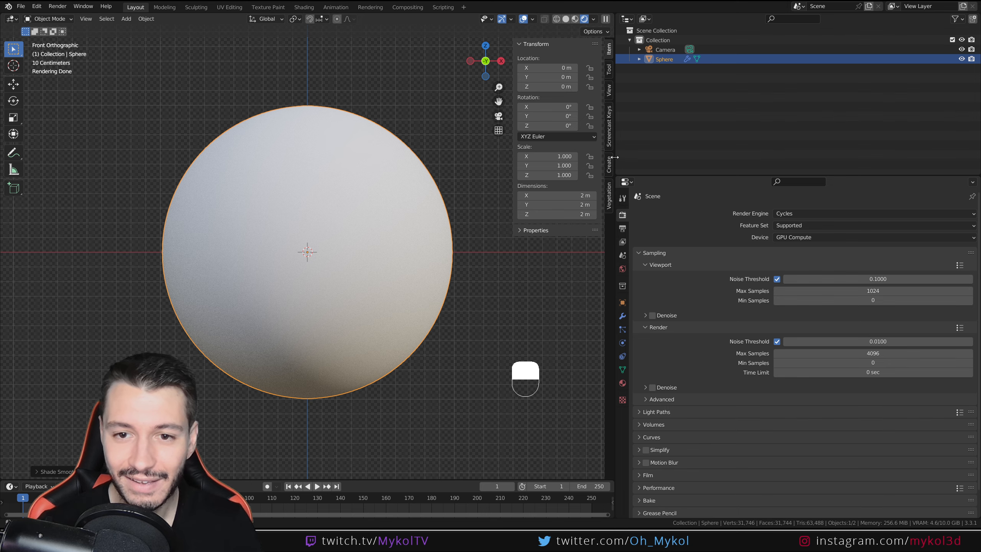
Turn the outliner area into an enlarged Shader Editor and create a new material for the sphere
left_click_drag(614, 163, 525, 165)
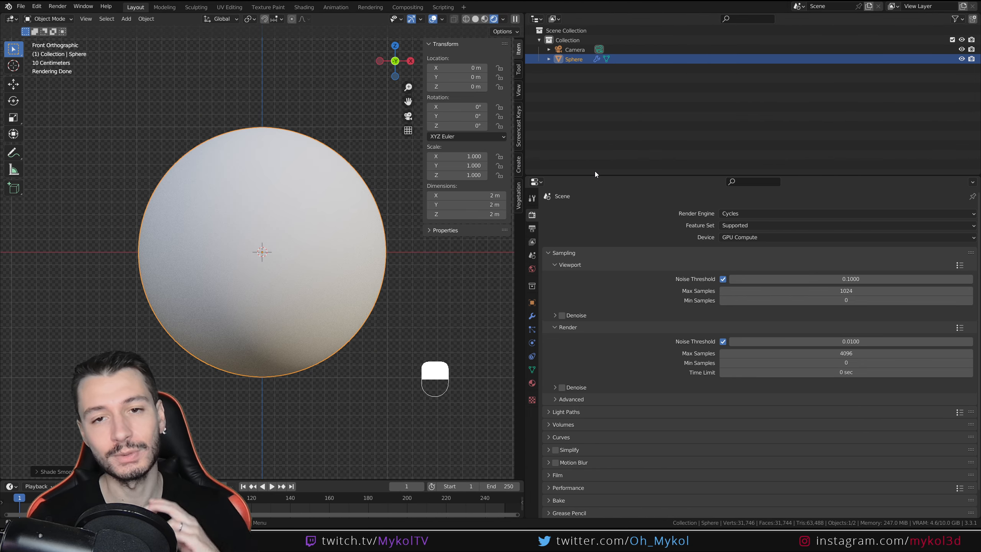
left_click_drag(599, 176, 599, 266)
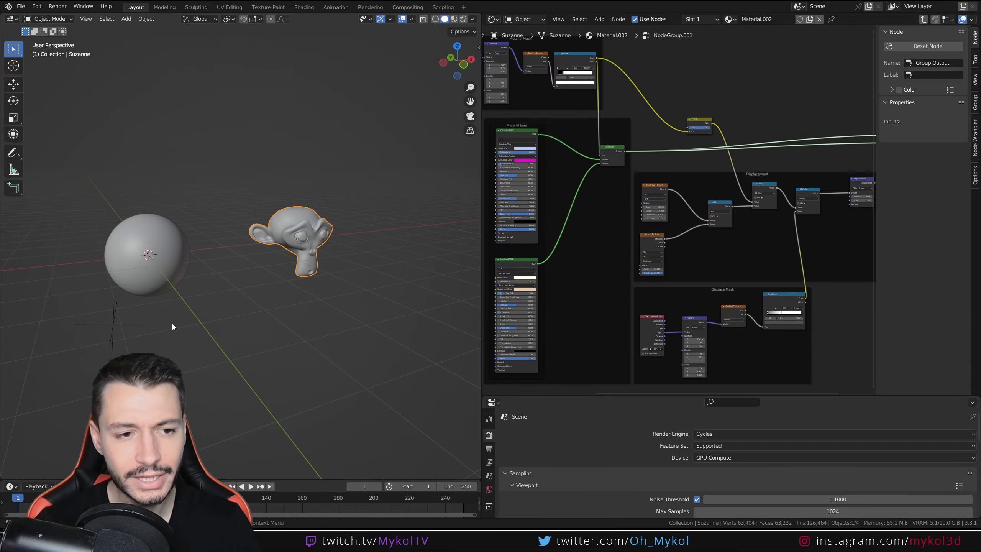
left_click(166, 278)
left_click(489, 460)
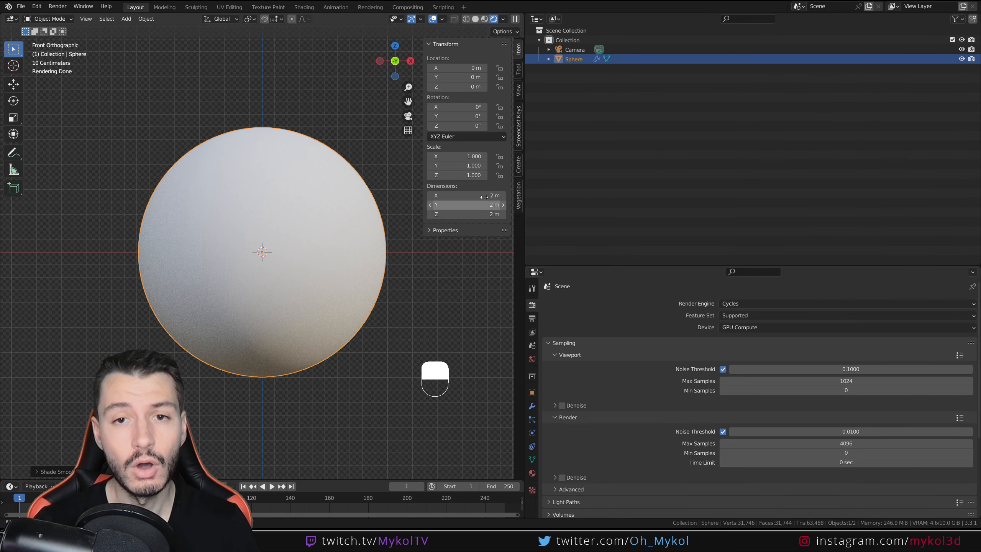
left_click(541, 21)
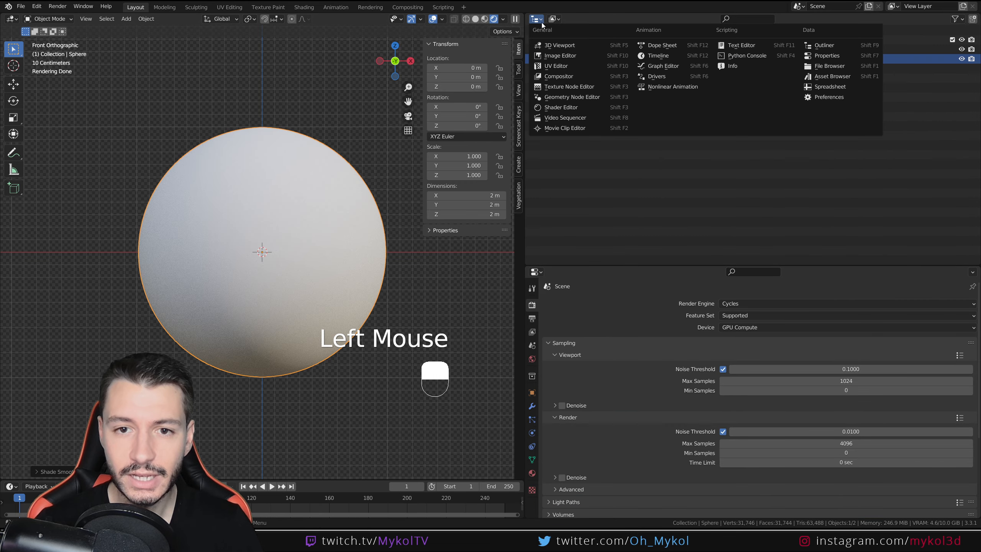
left_click(560, 107)
left_click(746, 19)
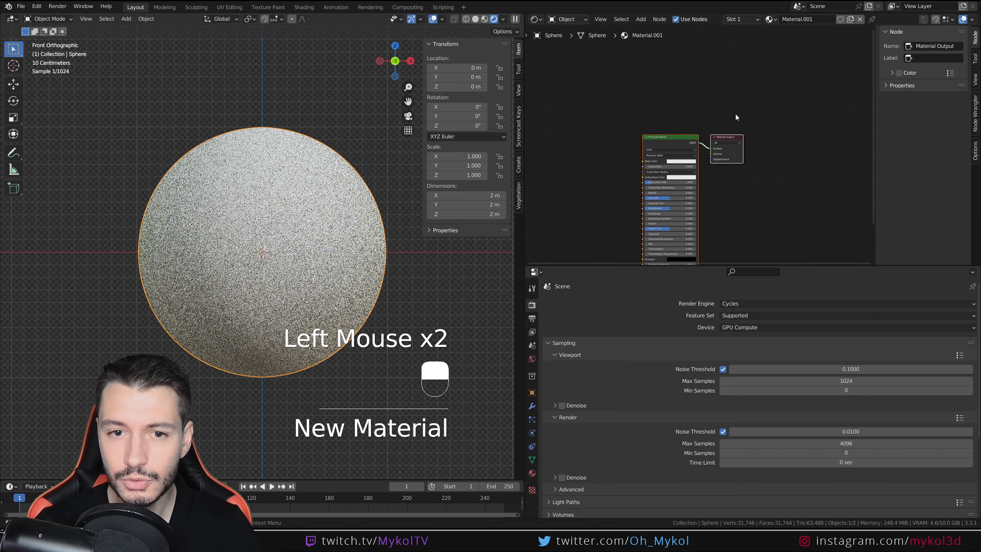
left_click_drag(691, 263, 691, 371)
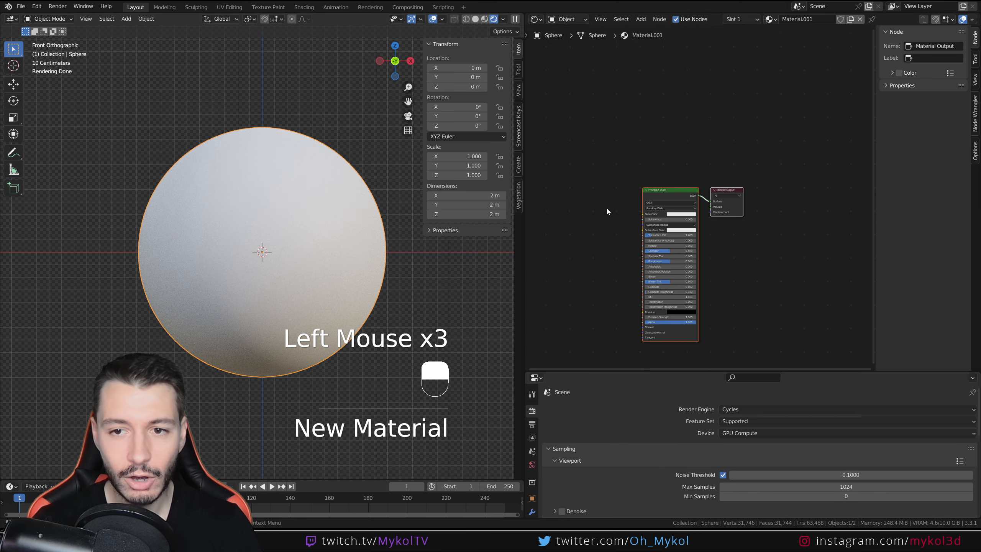
middle_click_drag(607, 212, 675, 185)
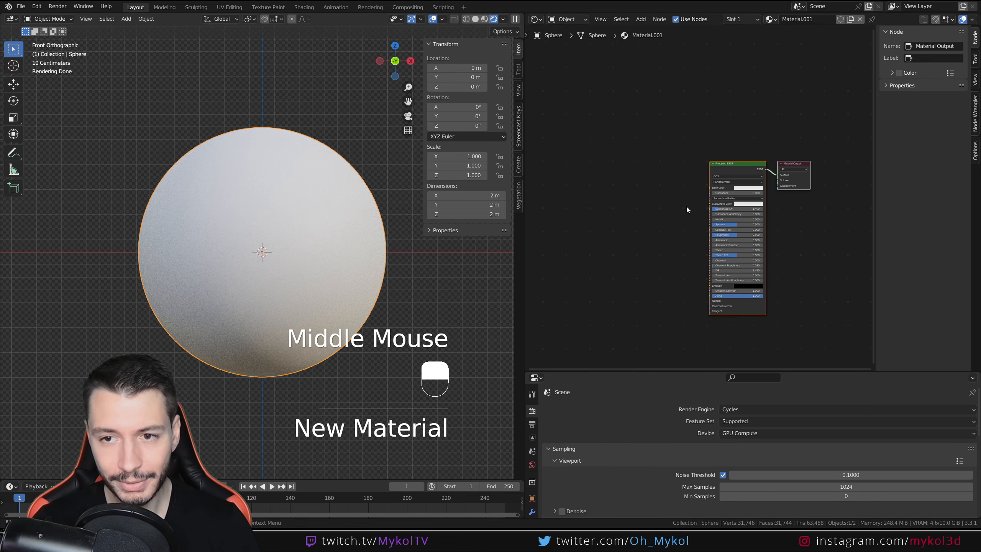
Show the sphere in Material Preview shading and deselect the material's nodes
left_click(485, 19)
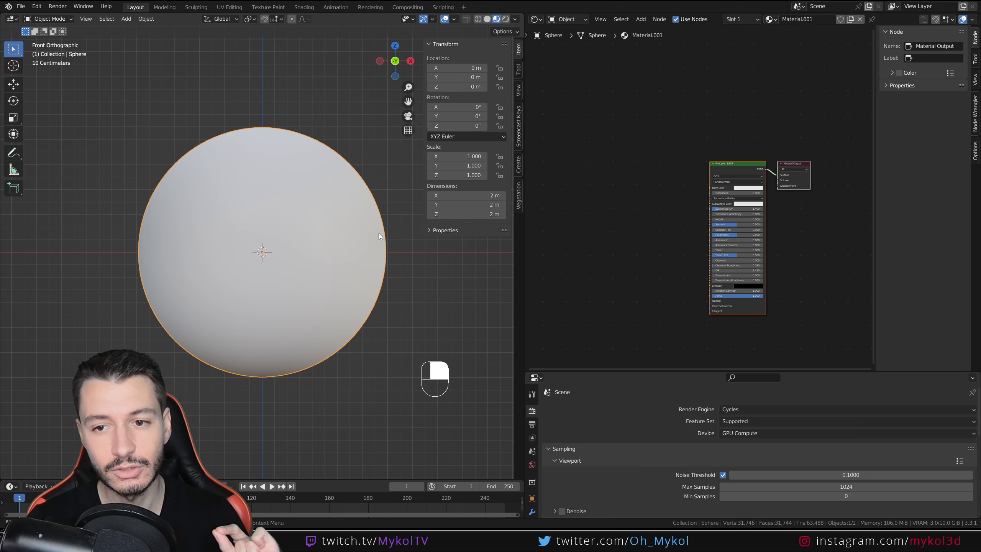
left_click(651, 193)
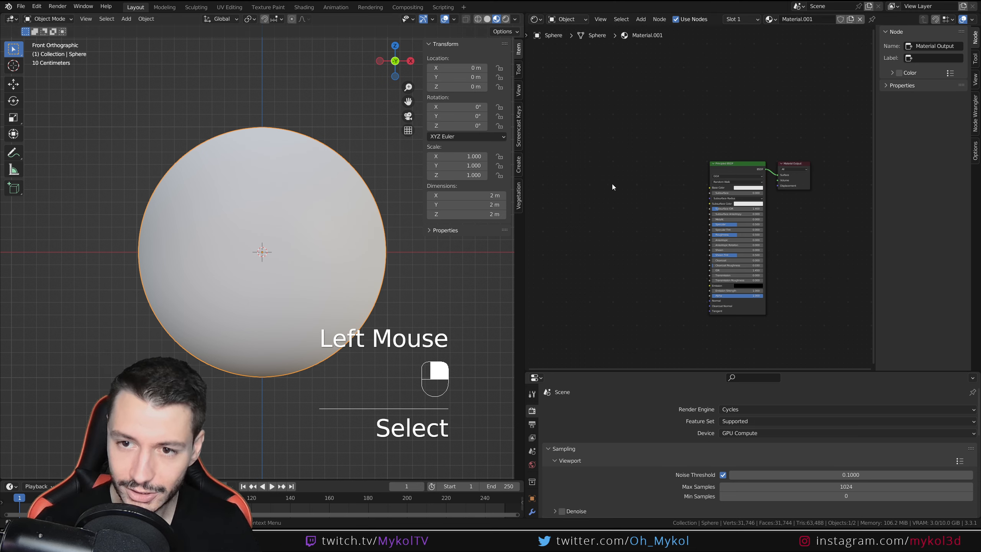
middle_click_drag(610, 186, 594, 170)
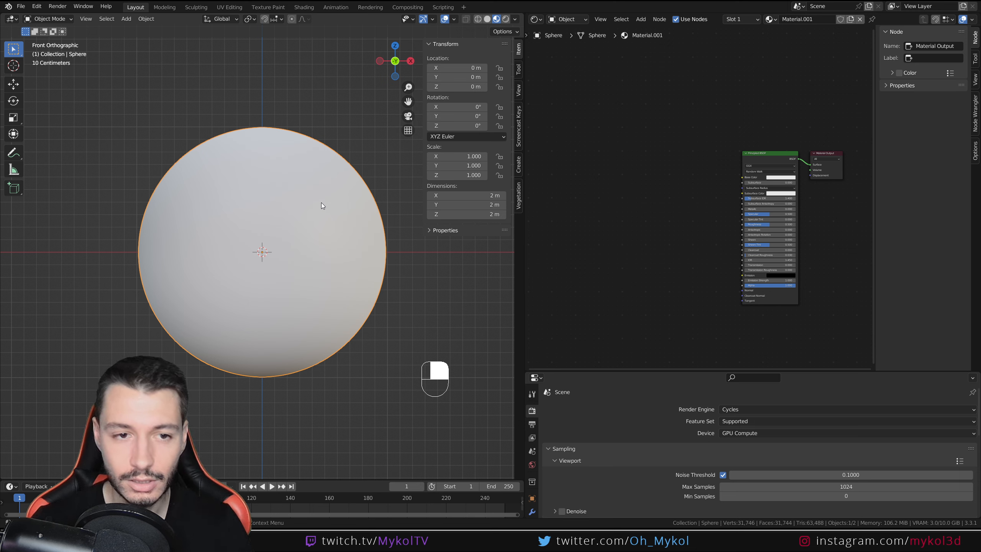
Add a Plain Axes empty at the scene origin
key("shift+a")
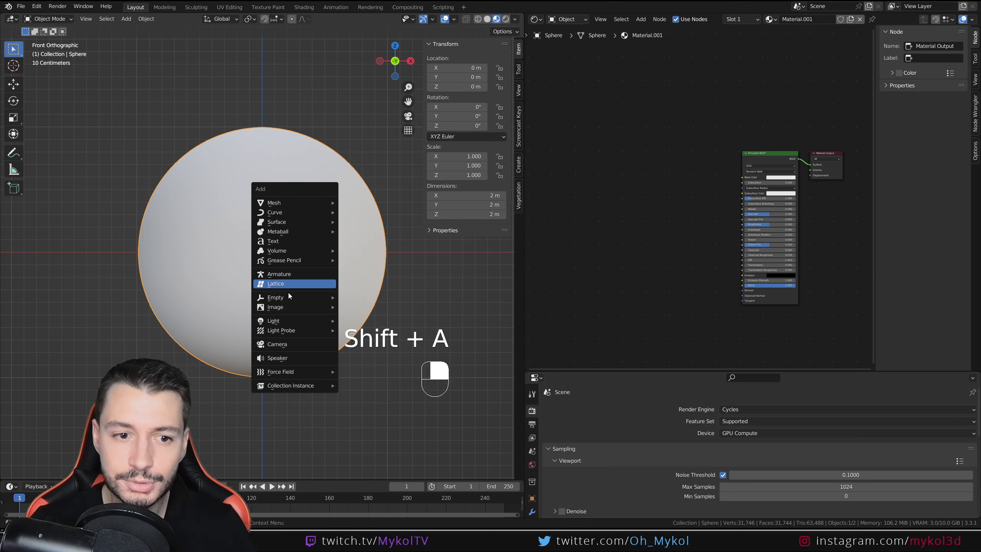
mouse_move(290, 297)
left_click(364, 298)
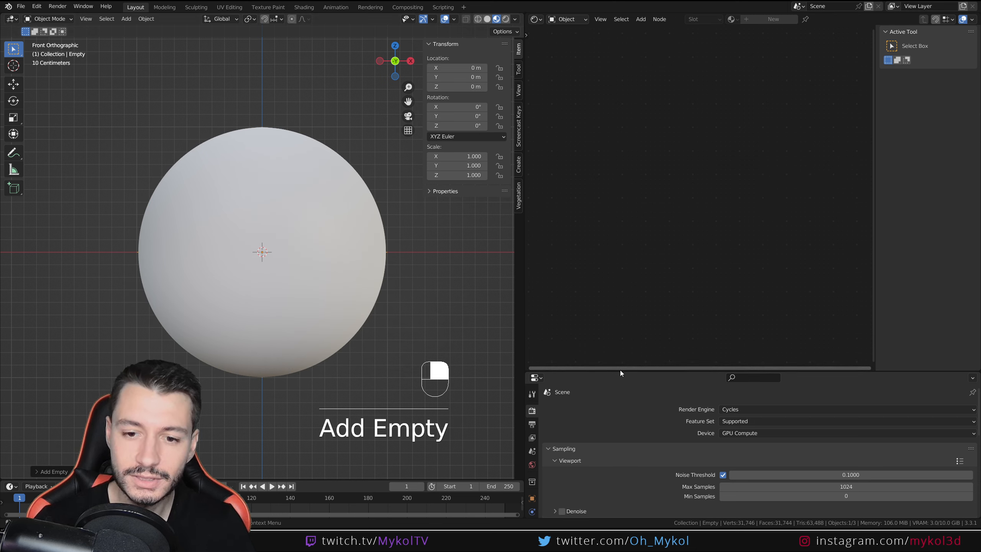
Enlarge the properties area and set the empty's display size to 1.75 m in its object data properties
left_click_drag(621, 370, 599, 289)
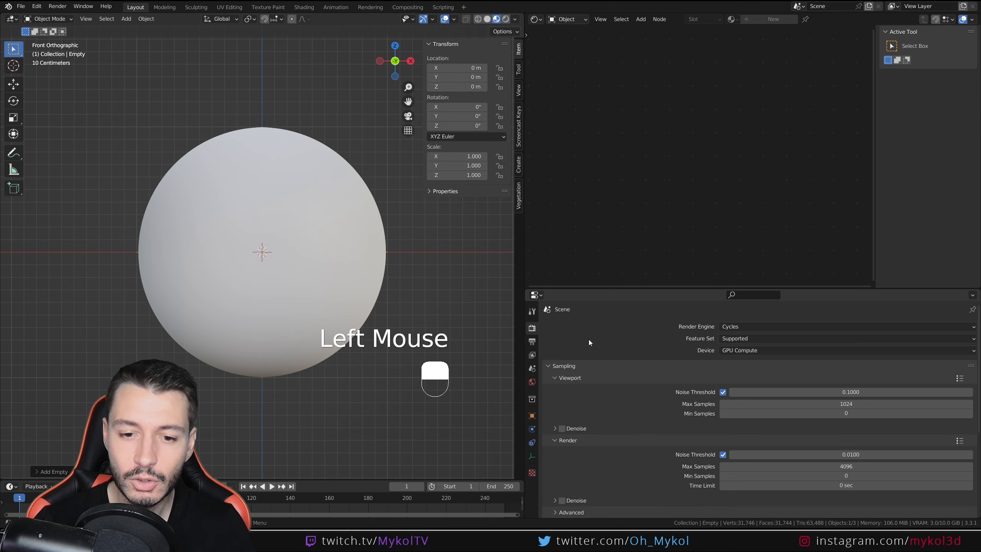
left_click(533, 459)
left_click_drag(831, 351, 850, 351)
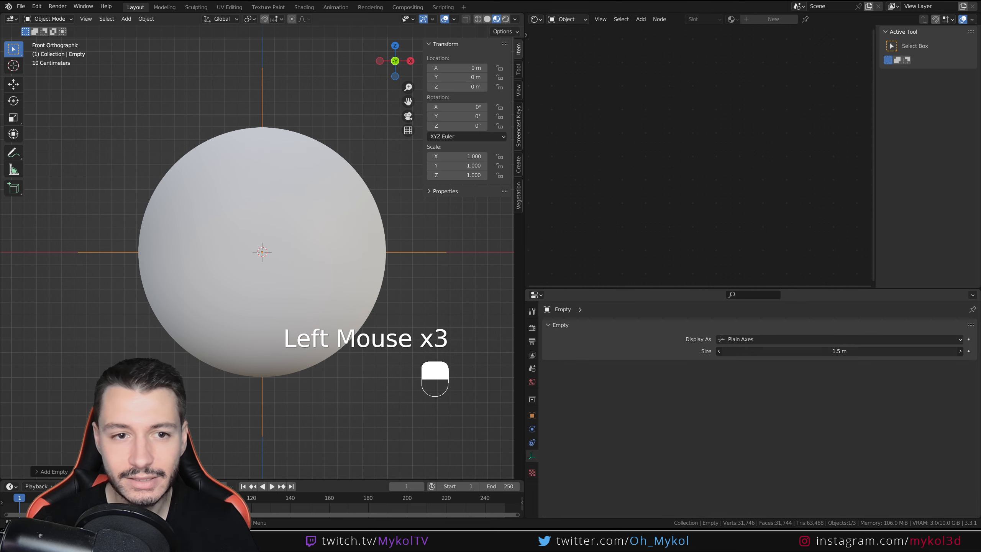
left_click(801, 350)
type("1")
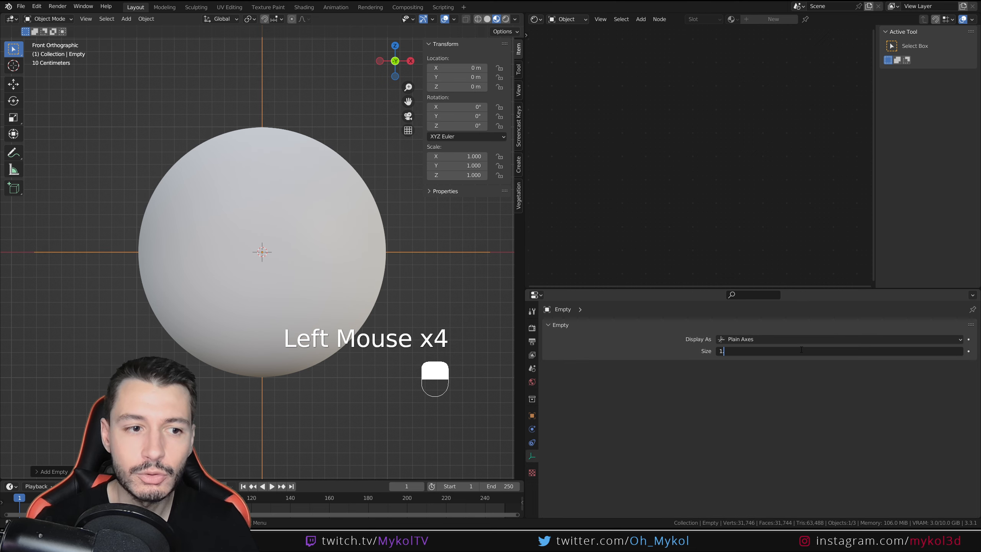
type(".75")
key("Return")
scroll(352, 261, "down", 3)
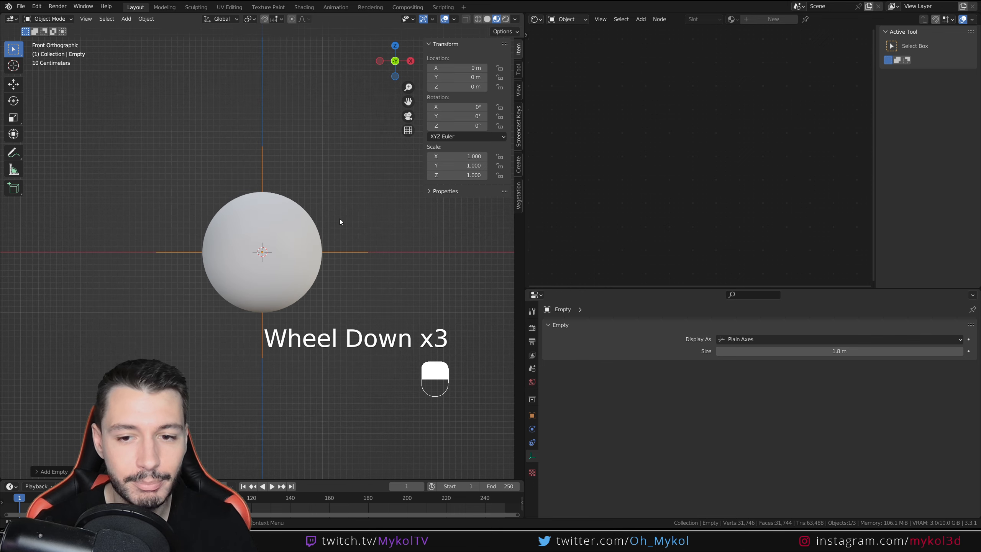
left_click(794, 351)
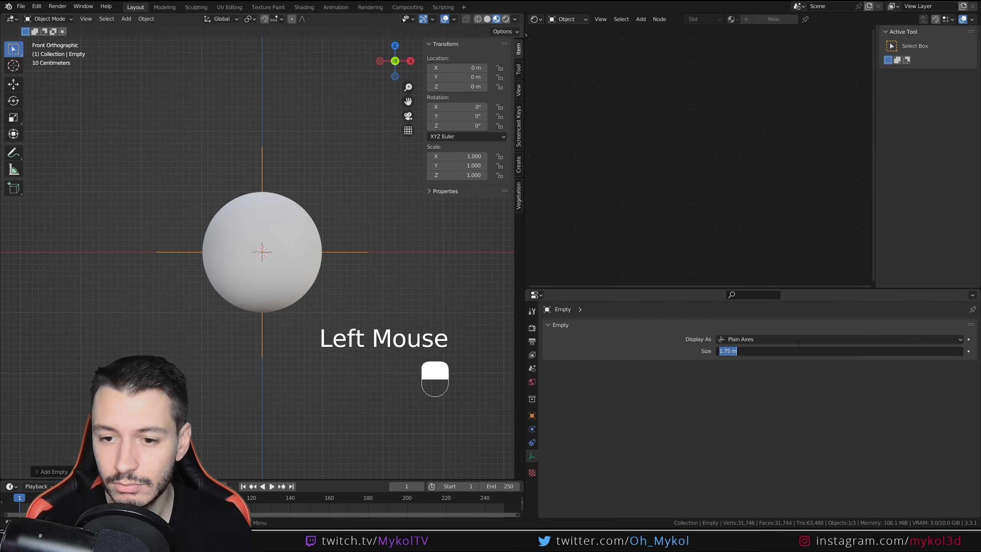
left_click(721, 405)
scroll(342, 268, "up", 2)
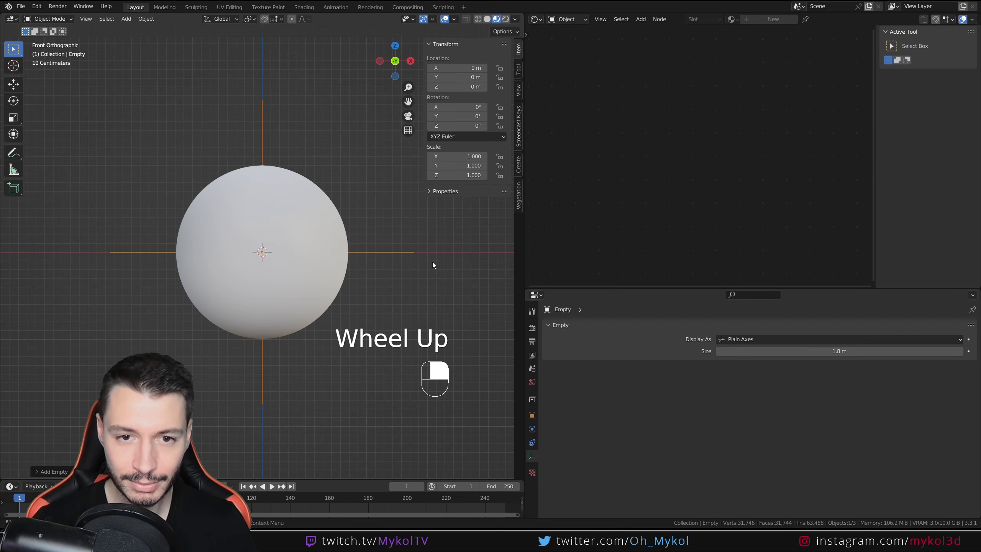
key("s")
right_click(440, 236)
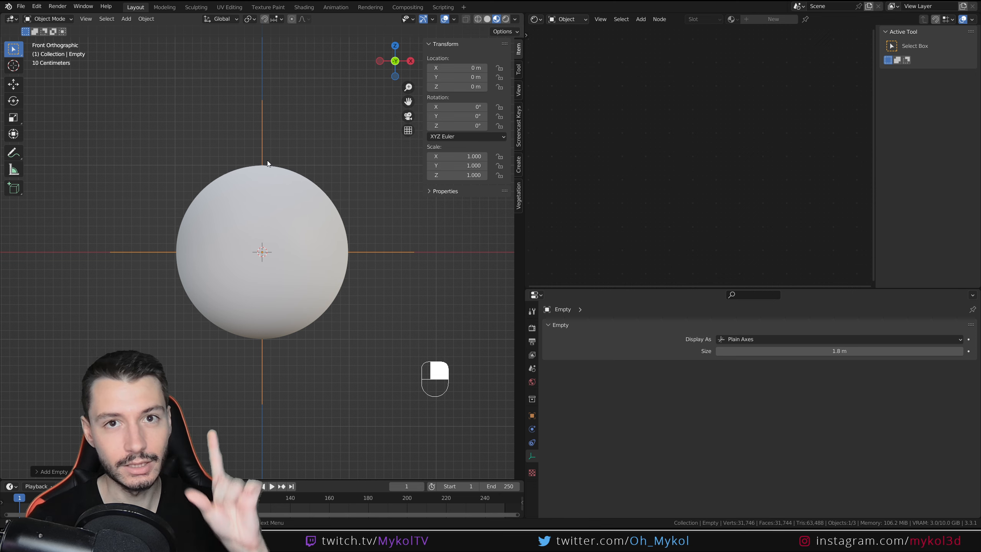
Select the sphere and move its Principled BSDF node down and well away from the Material Output
left_click(289, 210)
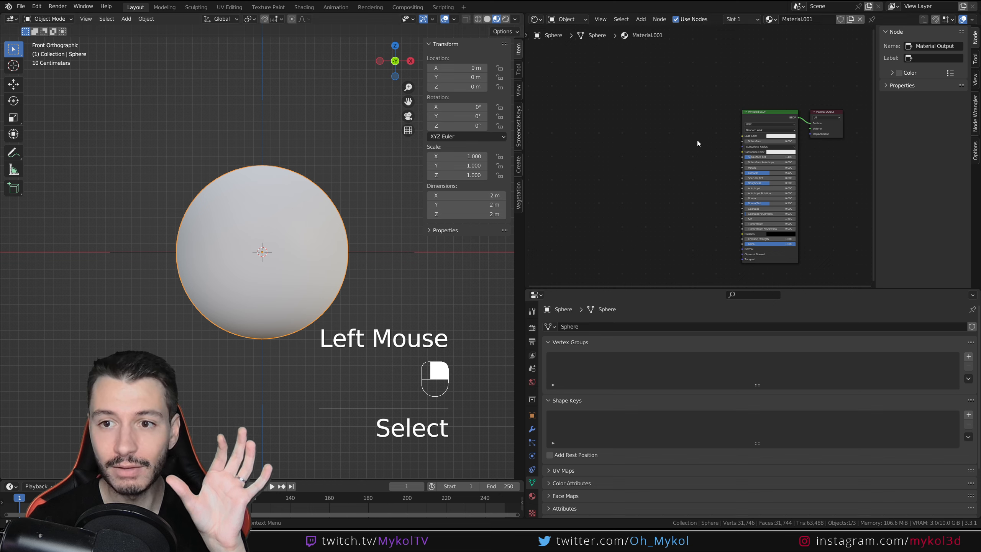
left_click_drag(760, 114, 610, 153)
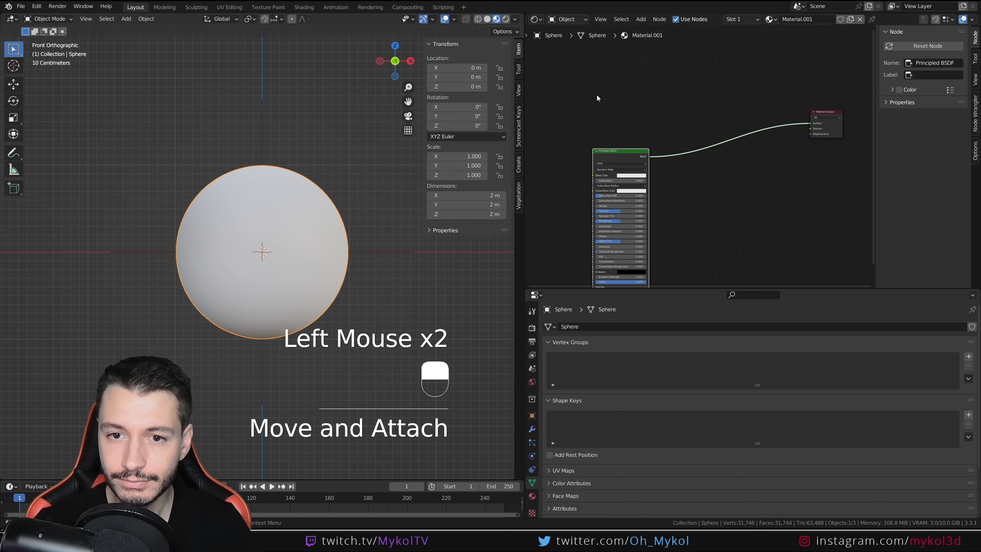
Add a Gradient Texture node above the Principled BSDF and preview its colour output on the sphere
middle_click_drag(542, 54, 650, 103, "shift")
key("shift+a")
left_click(650, 106)
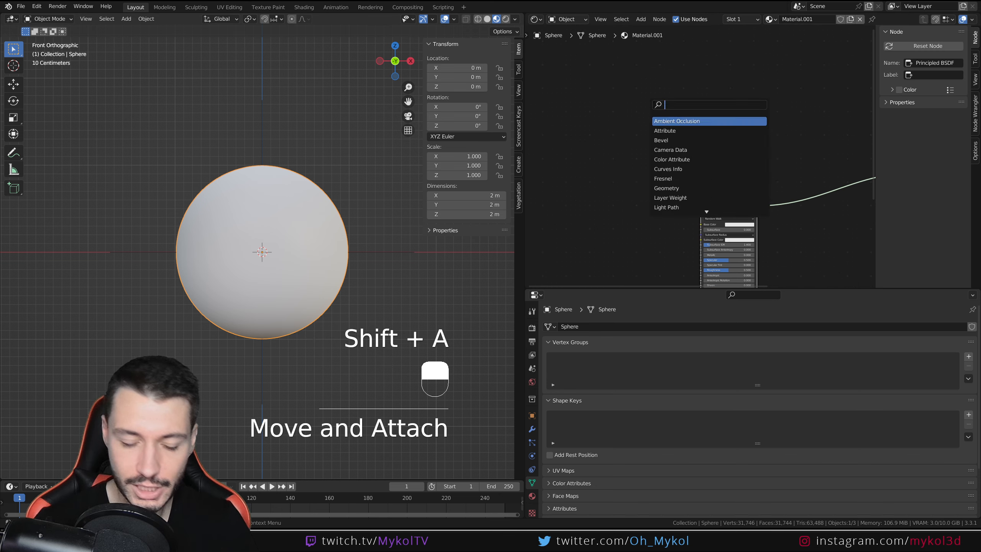
type("gra")
key("Return")
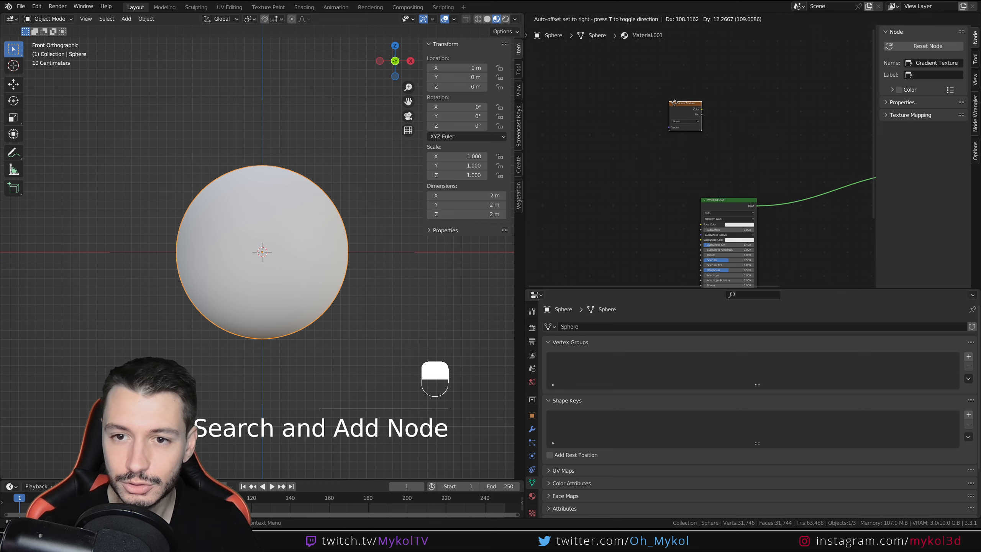
left_click(701, 108)
middle_click_drag(748, 138, 680, 151)
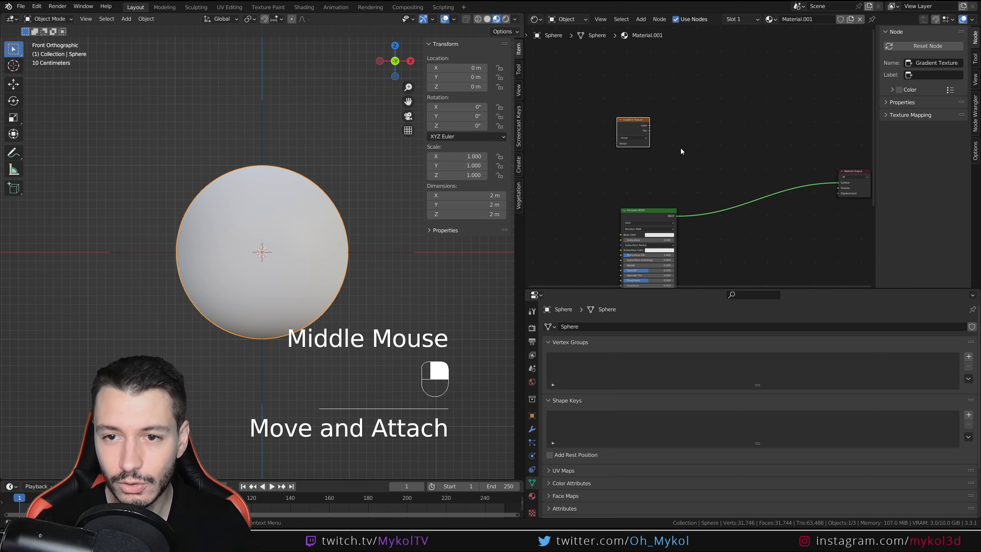
left_click(630, 122, "ctrl+shift")
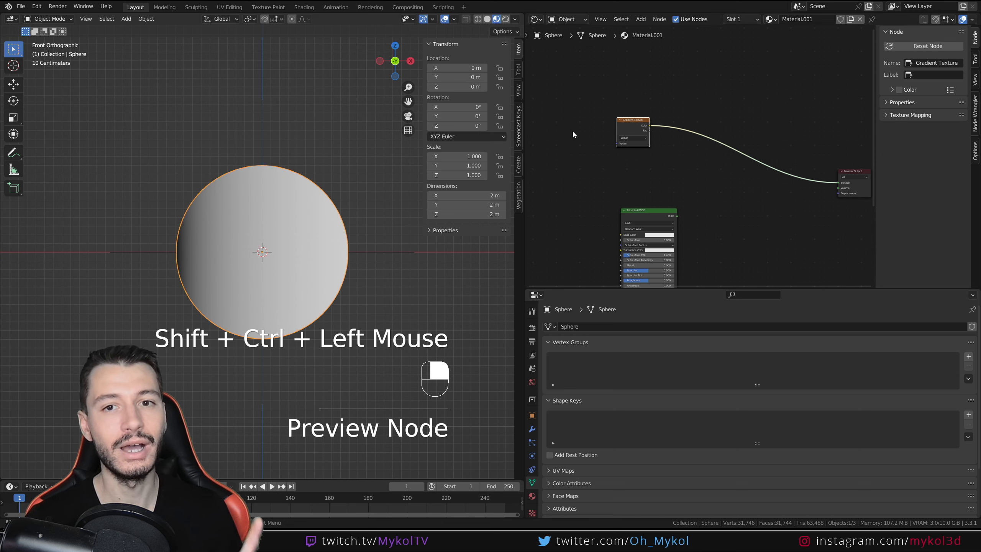
Check in the preferences that the Node Wrangler add-on is enabled, filtering the add-ons by "node"
left_click(37, 6)
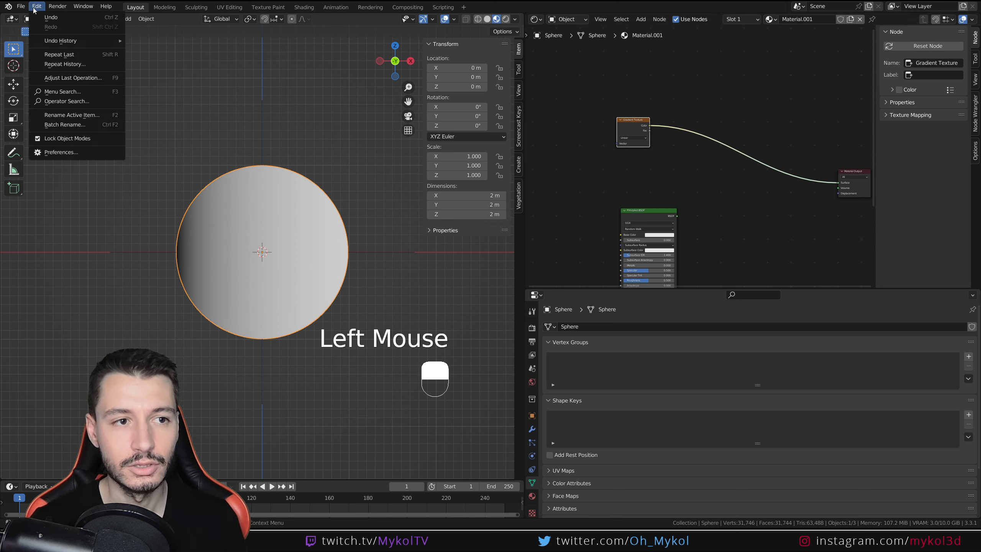
left_click(78, 151)
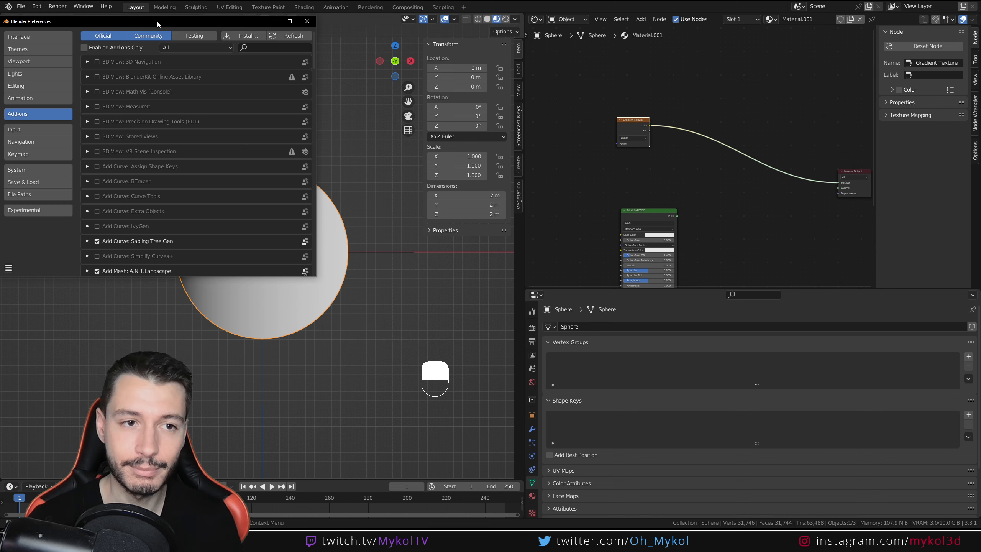
left_click_drag(157, 21, 235, 35)
left_click(344, 59)
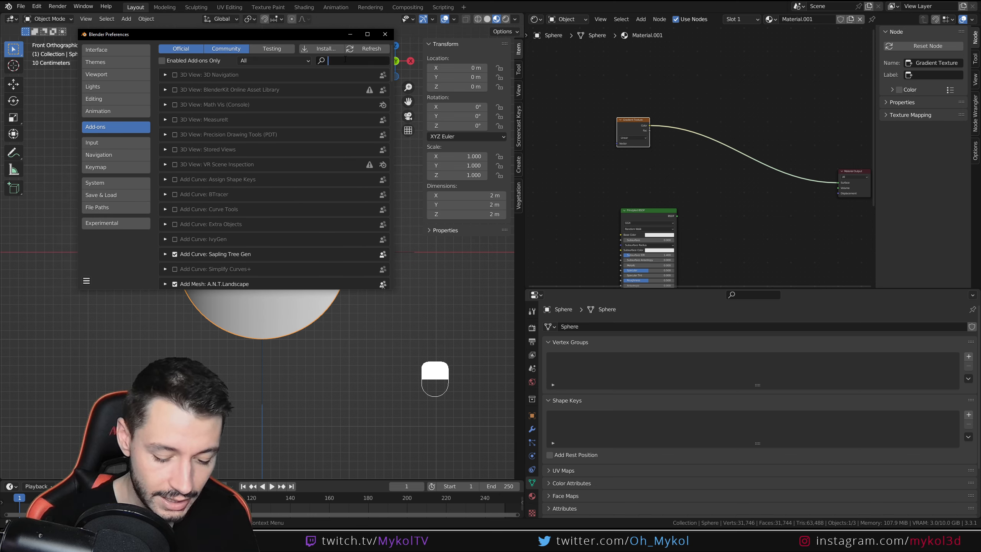
type("node")
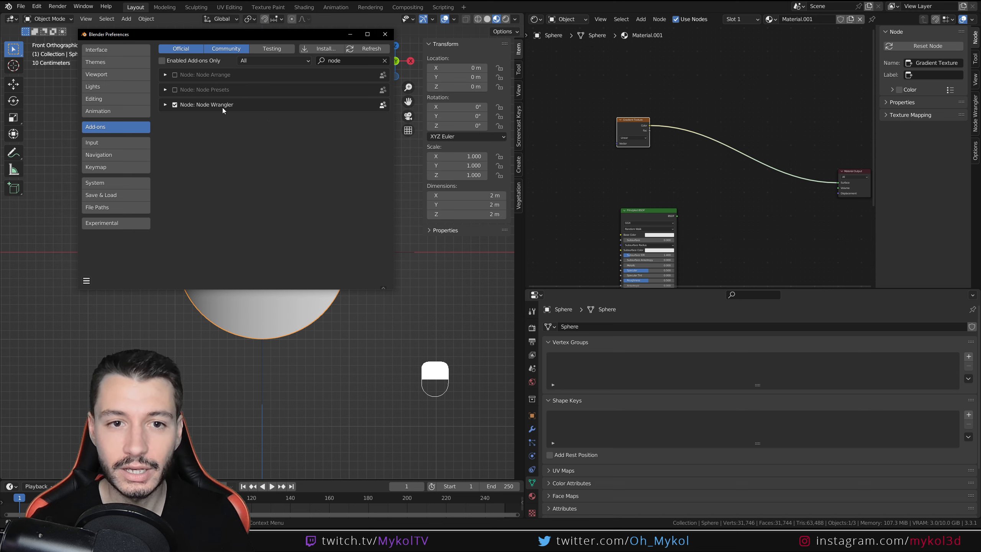
left_click(385, 34)
Preview the Principled BSDF on the sphere and switch the preview back to the Gradient Texture
scroll(636, 156, "up", 3)
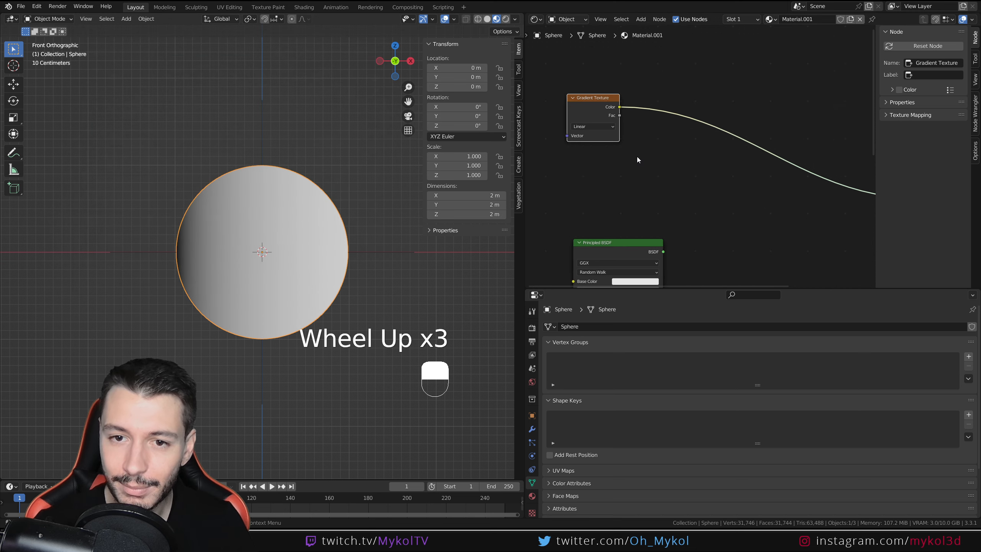
middle_click_drag(637, 156, 615, 162)
middle_click_drag(603, 125, 552, 77)
middle_click_drag(598, 211, 573, 190)
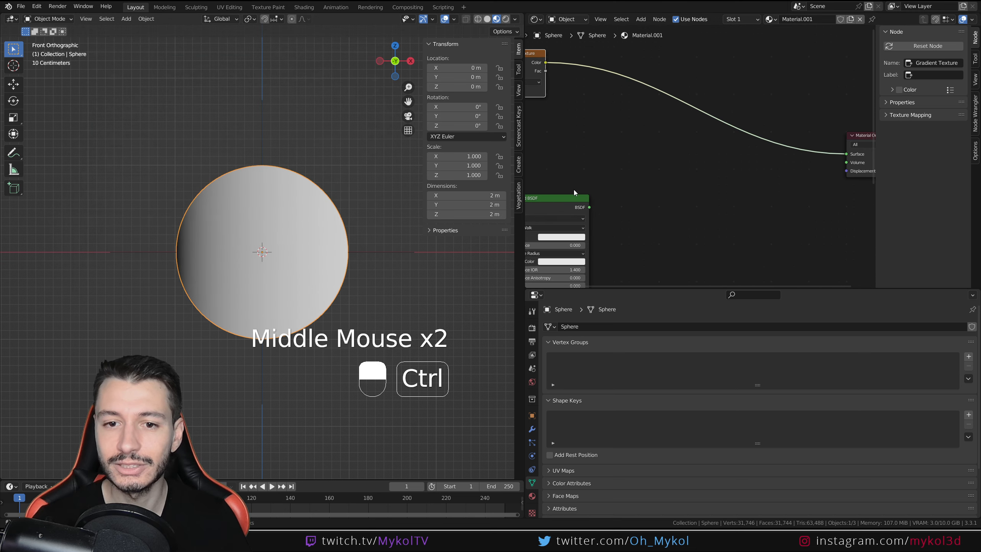
left_click(574, 195, "ctrl+shift")
left_click(536, 77, "ctrl+shift")
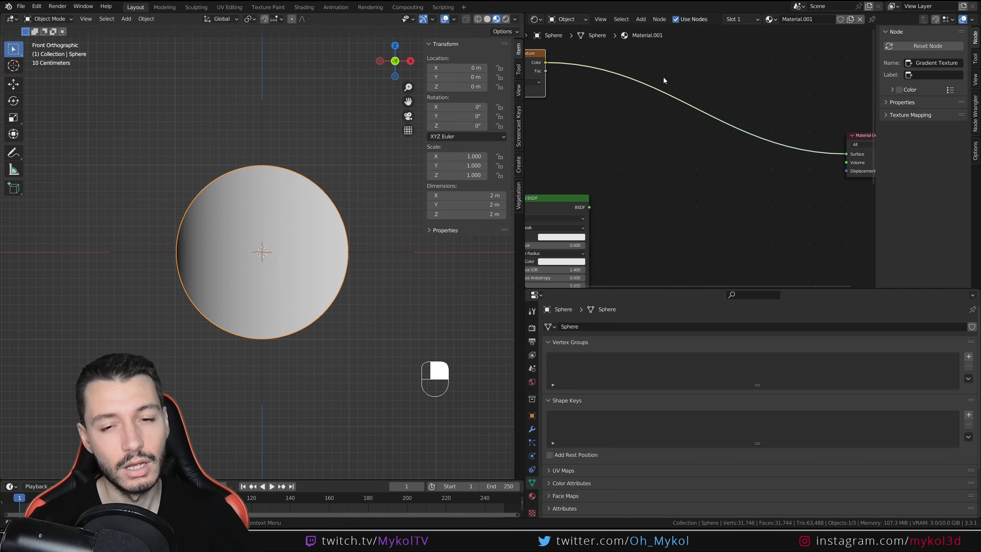
Hide the 3D viewport's sidebar and enlarge the Shader Editor in width and height, with the sphere shown in front orthographic view
scroll(562, 167, "down", 2)
middle_click_drag(563, 167, 595, 170)
scroll(436, 237, "up", 2)
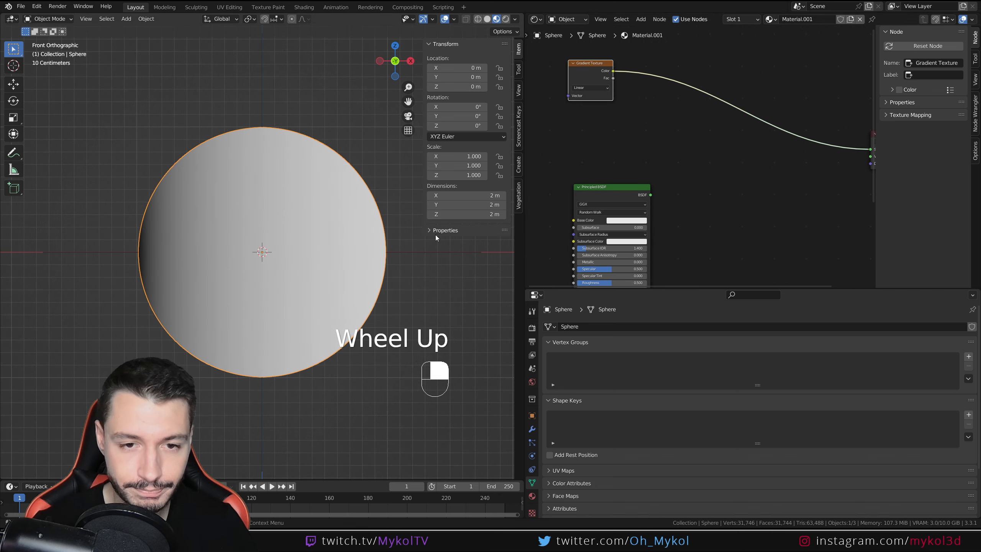
key("n")
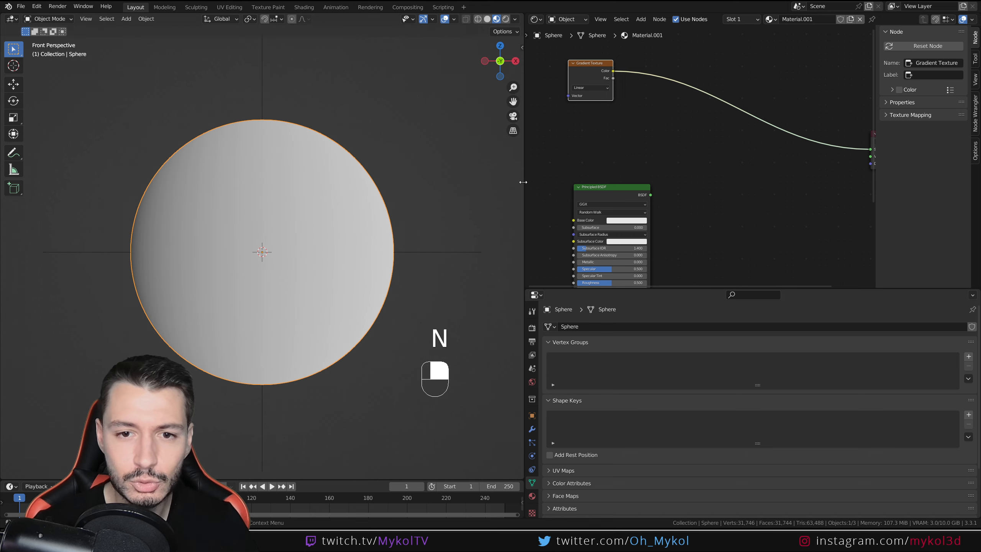
left_click_drag(525, 185, 319, 185)
key("KP_1")
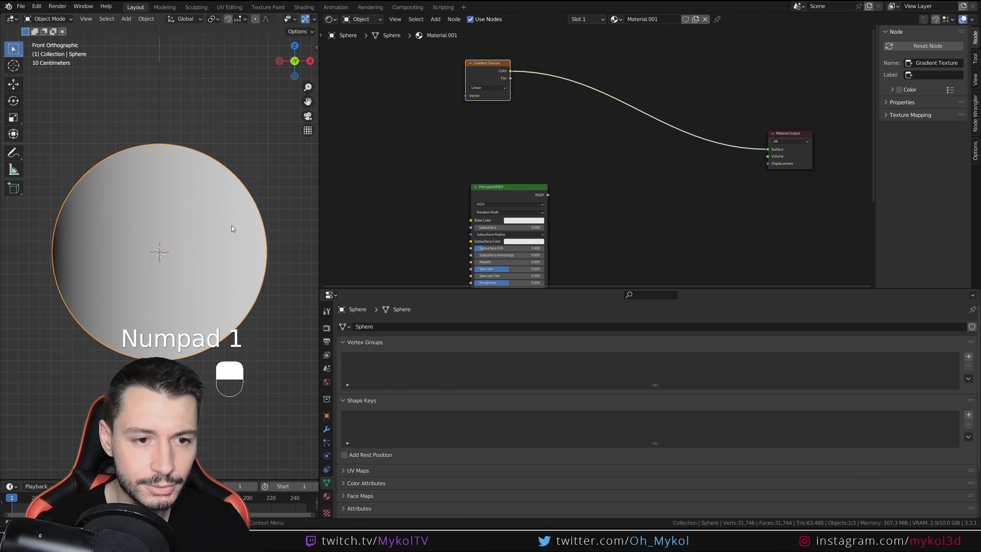
scroll(231, 225, "up", 1)
left_click_drag(403, 288, 434, 446)
scroll(683, 328, "down", 1)
middle_click_drag(683, 329, 706, 293)
scroll(706, 293, "up", 2)
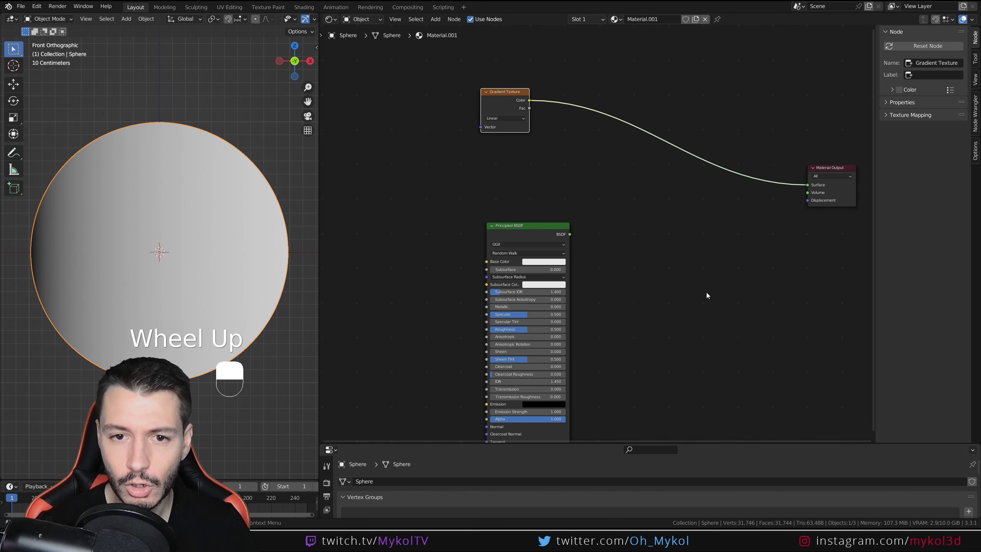
scroll(638, 194, "down", 2)
middle_click_drag(635, 191, 636, 174)
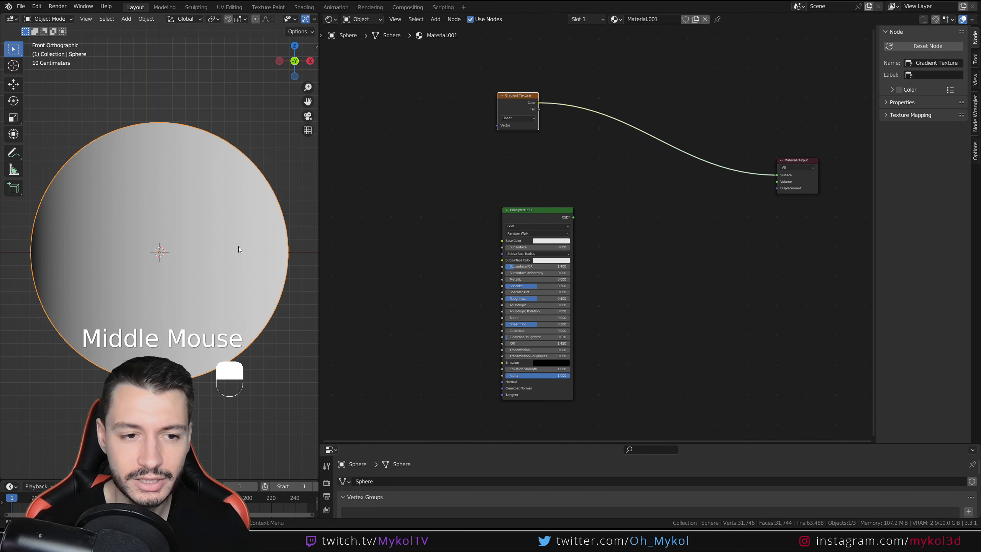
middle_click_drag(125, 290, 159, 248, "shift")
scroll(166, 254, "down", 1)
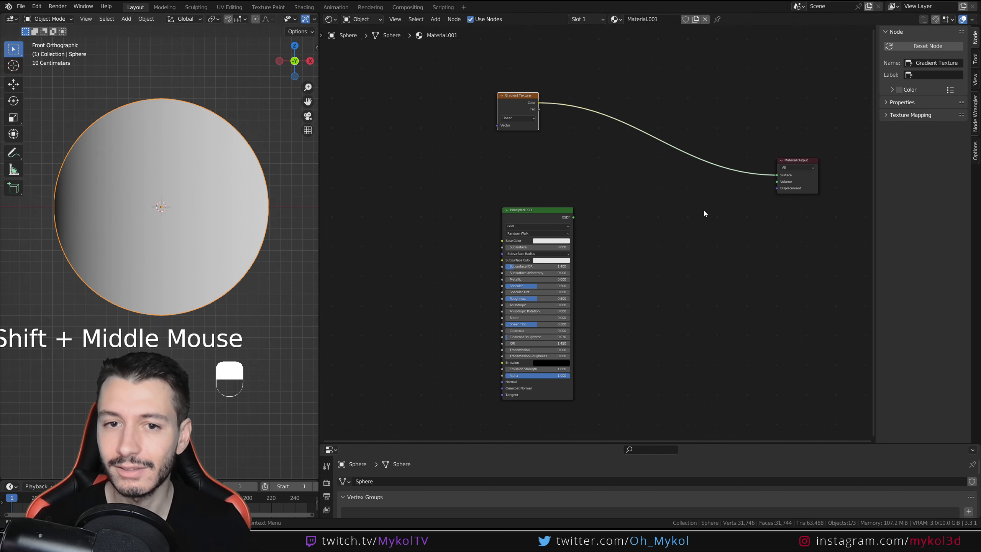
Add a Texture Coordinate node to the sphere's material, placed before the Gradient Texture
middle_click_drag(523, 150, 531, 202)
scroll(514, 174, "up", 2)
middle_click_drag(470, 160, 521, 193, "shift")
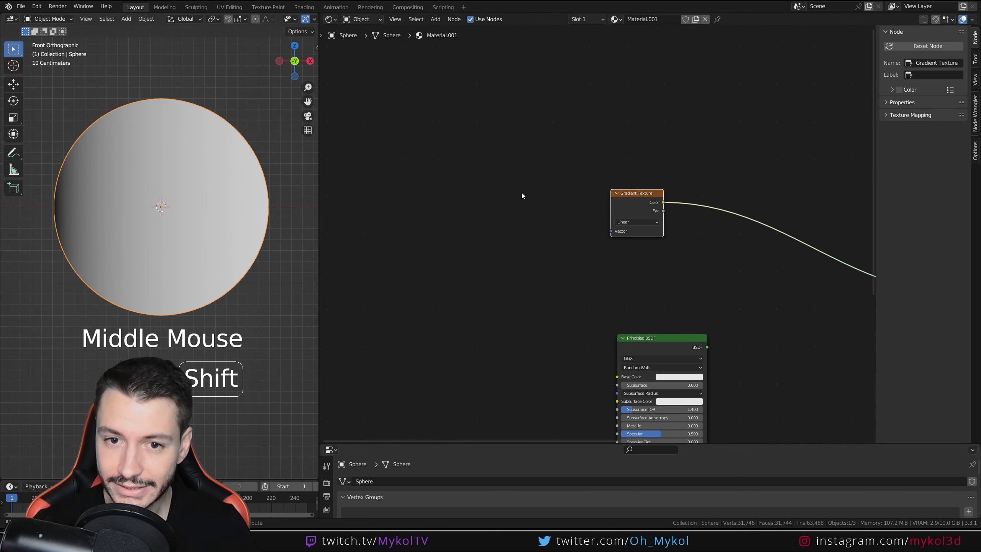
left_click(159, 209)
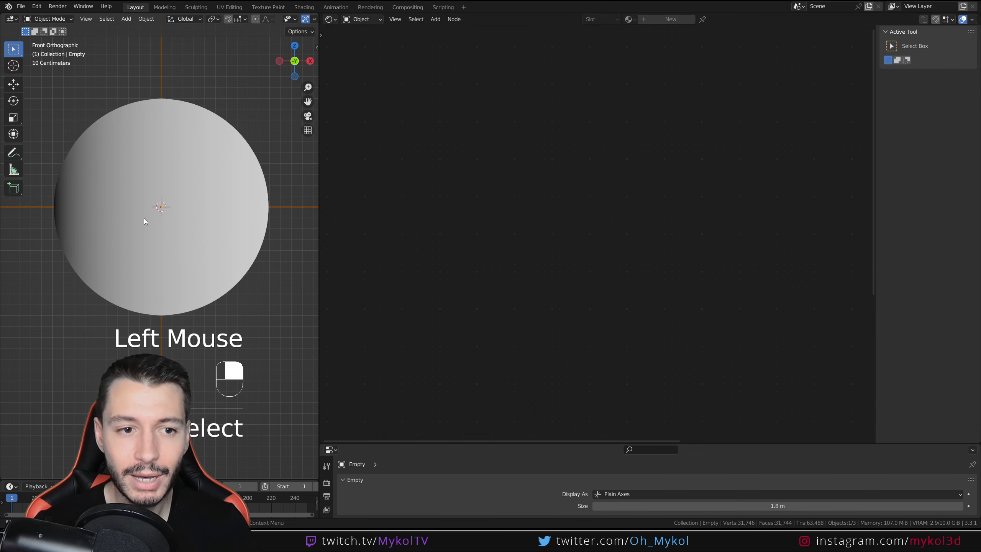
left_click(263, 204)
key("shift+a")
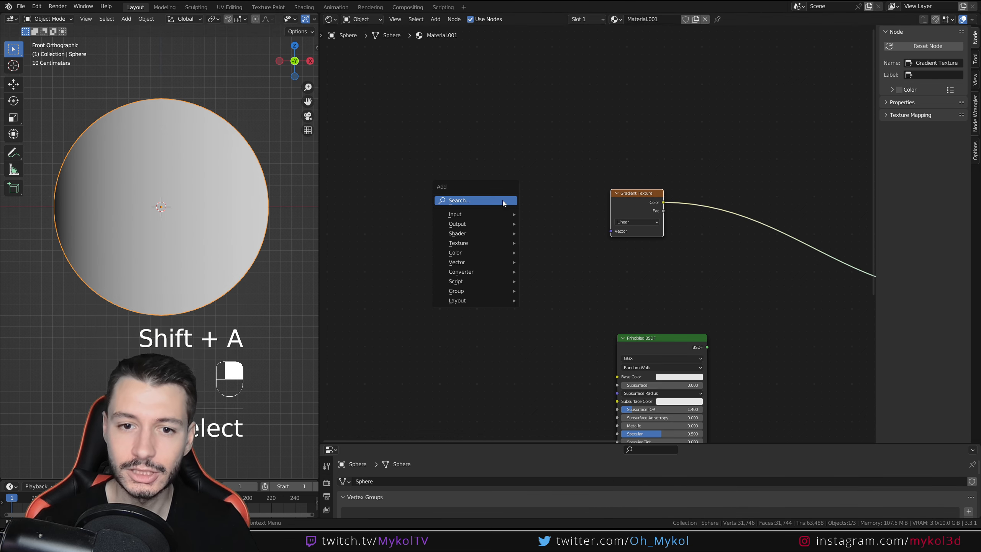
left_click(503, 200)
type("coo")
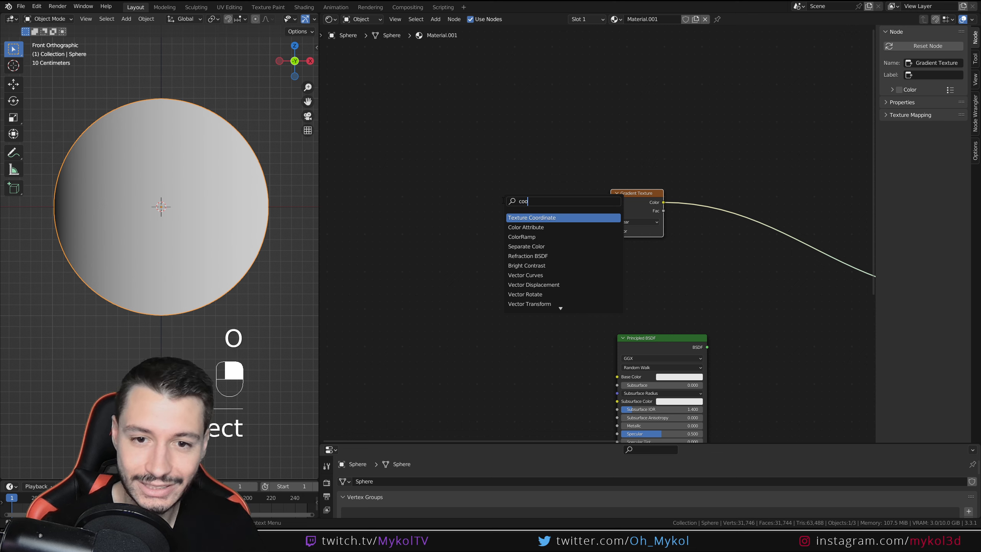
left_click(543, 218)
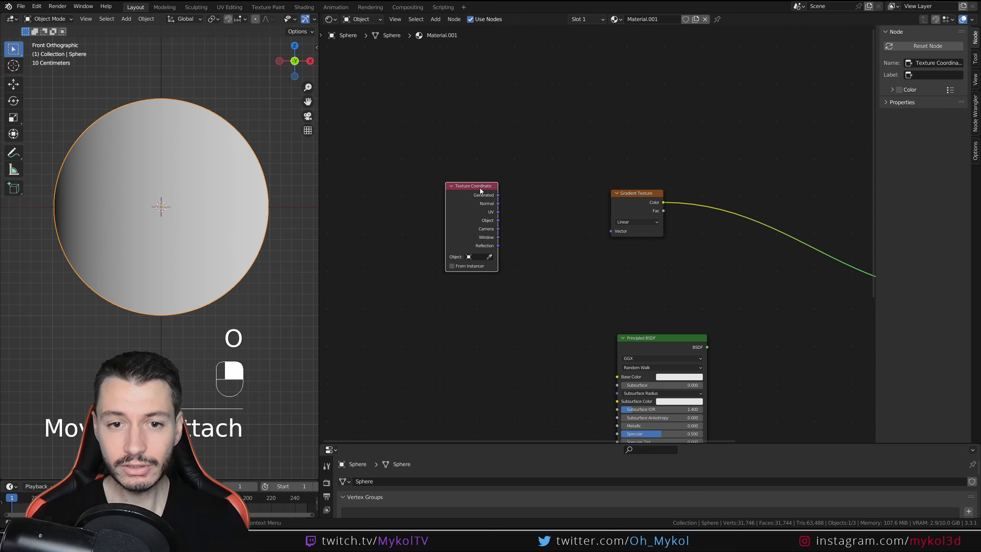
left_click(498, 212)
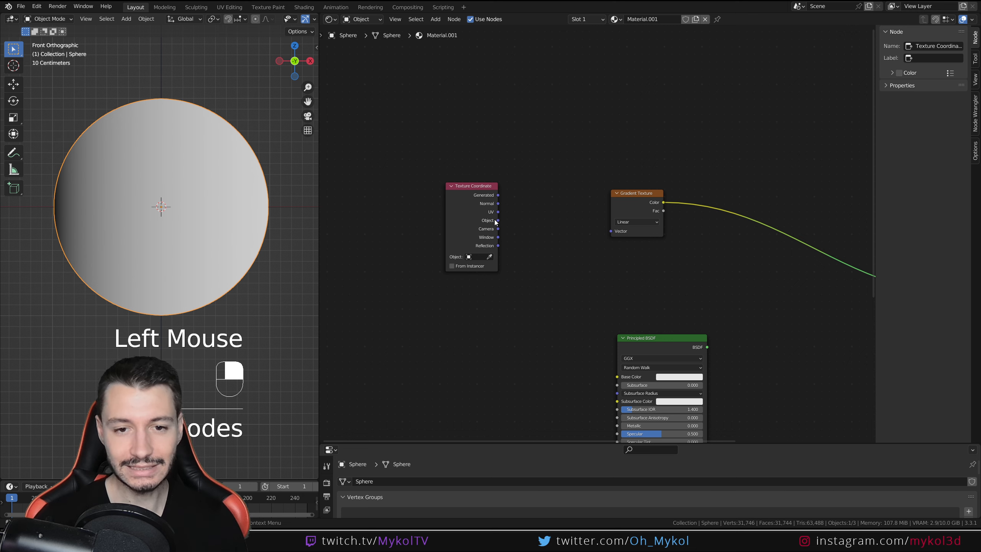
Connect the Texture Coordinate's Object output to the Gradient Texture's Vector input and set its reference object to Empty
left_click_drag(497, 220, 611, 232)
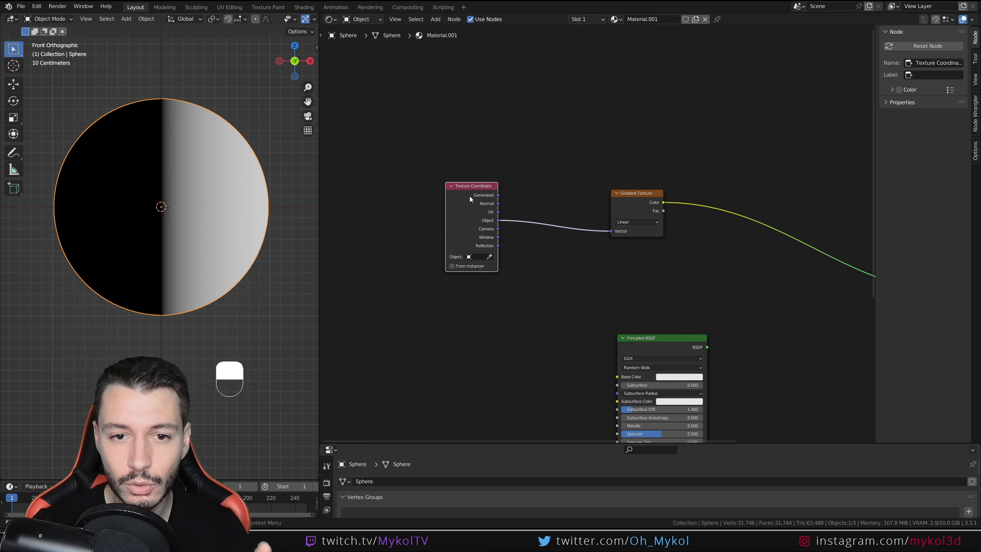
left_click(489, 257)
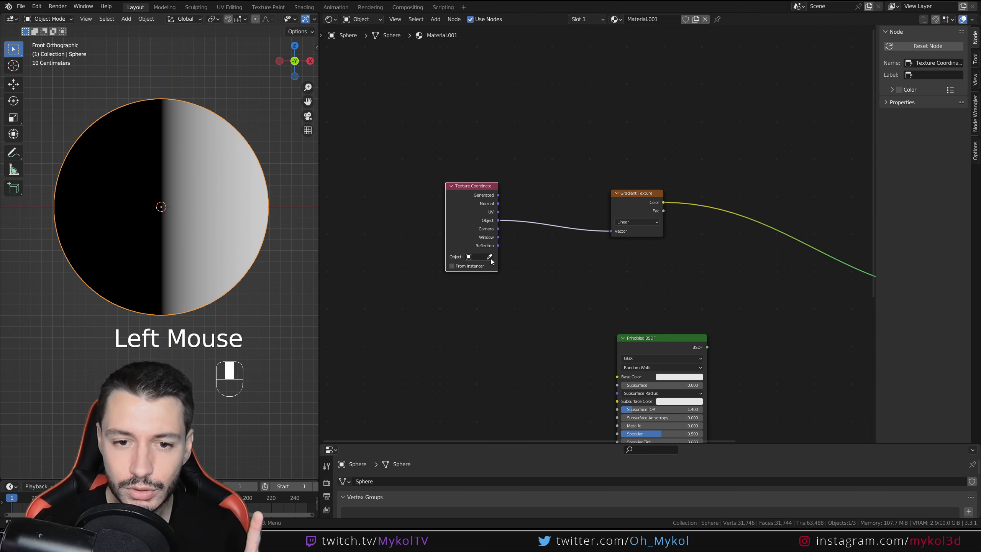
left_click(152, 361)
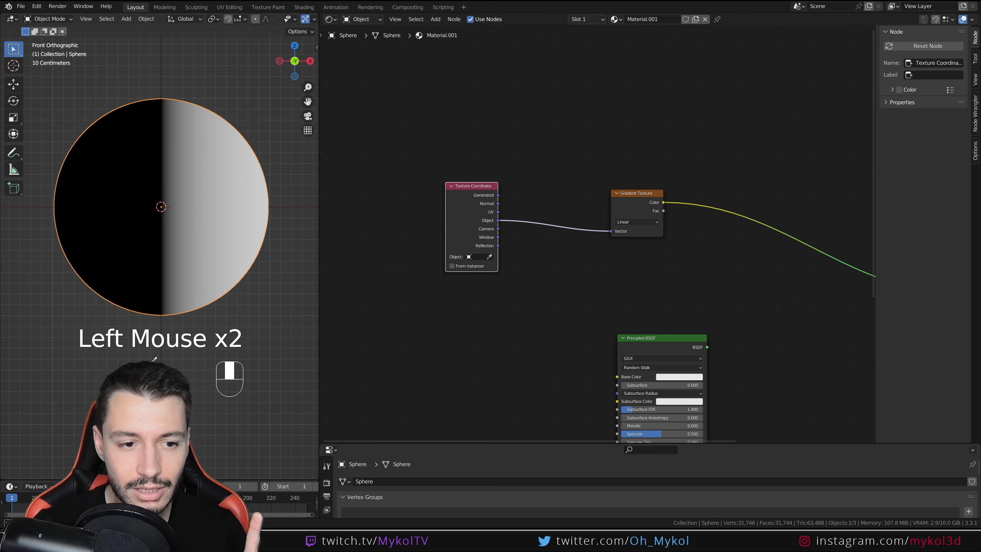
left_click(477, 256)
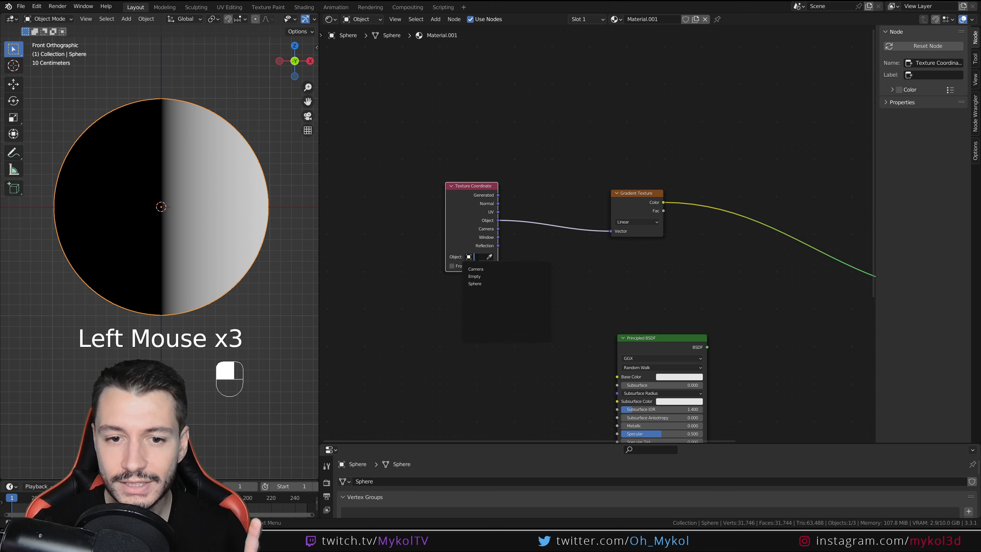
left_click(480, 277)
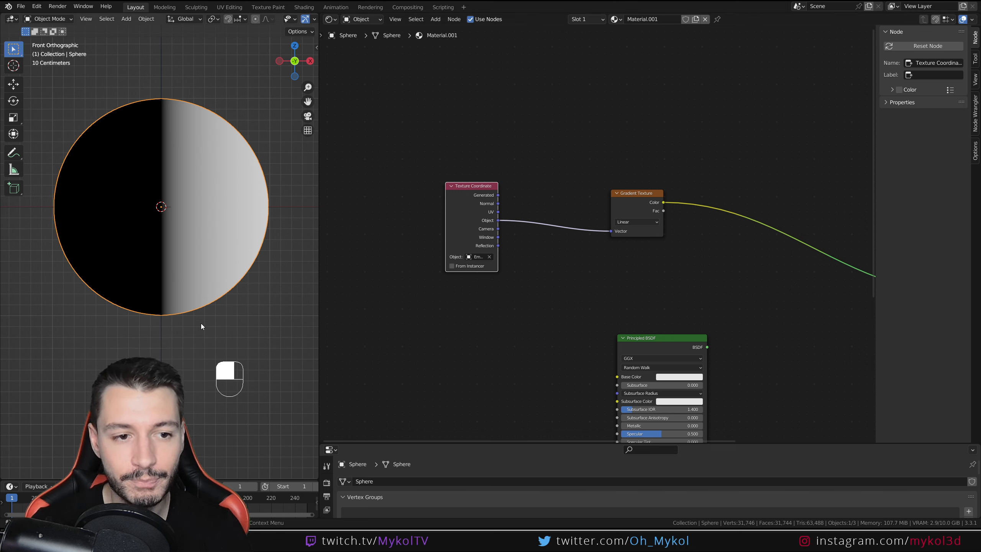
Try moving and freely rotating the empty to test its effect on the sphere's gradient, cancelling both transforms
left_click(160, 337)
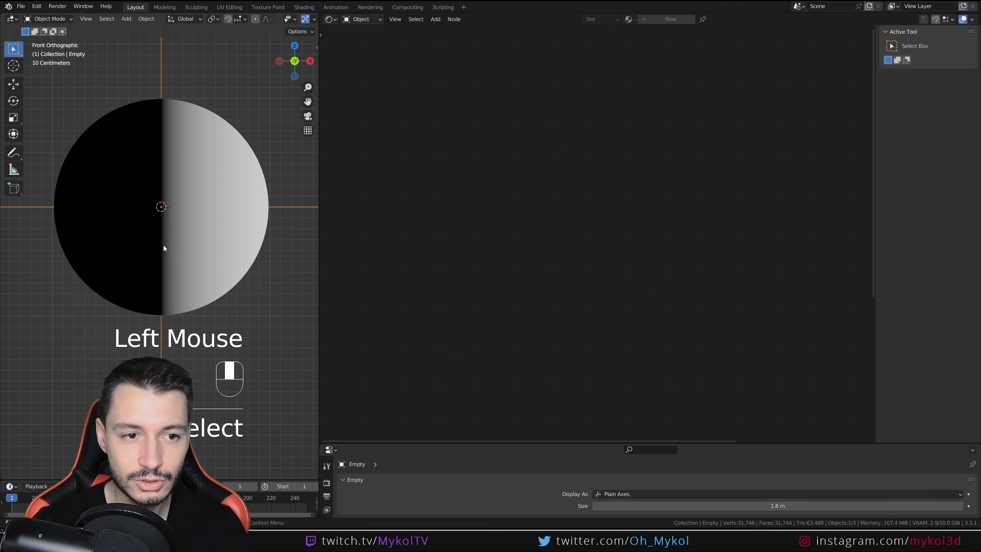
key("g")
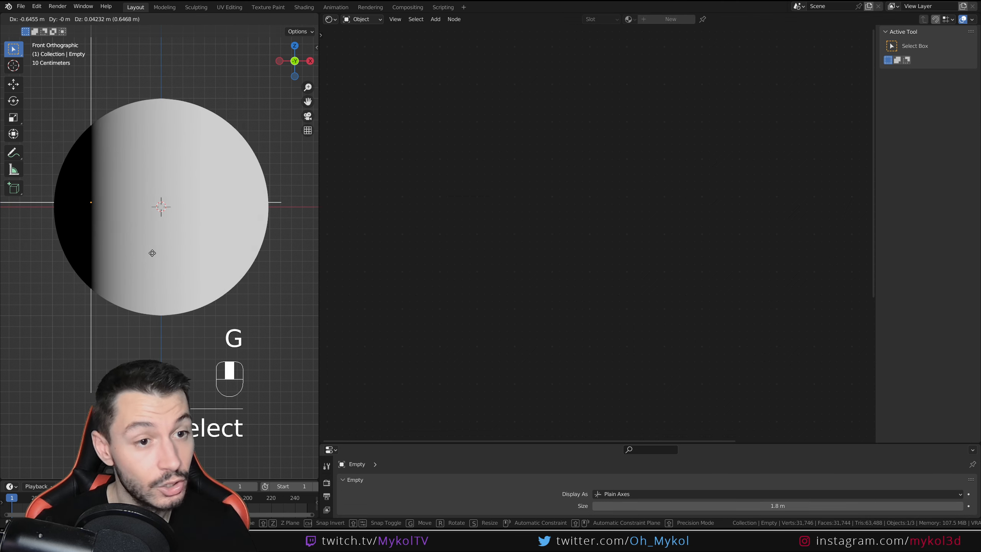
right_click(223, 259)
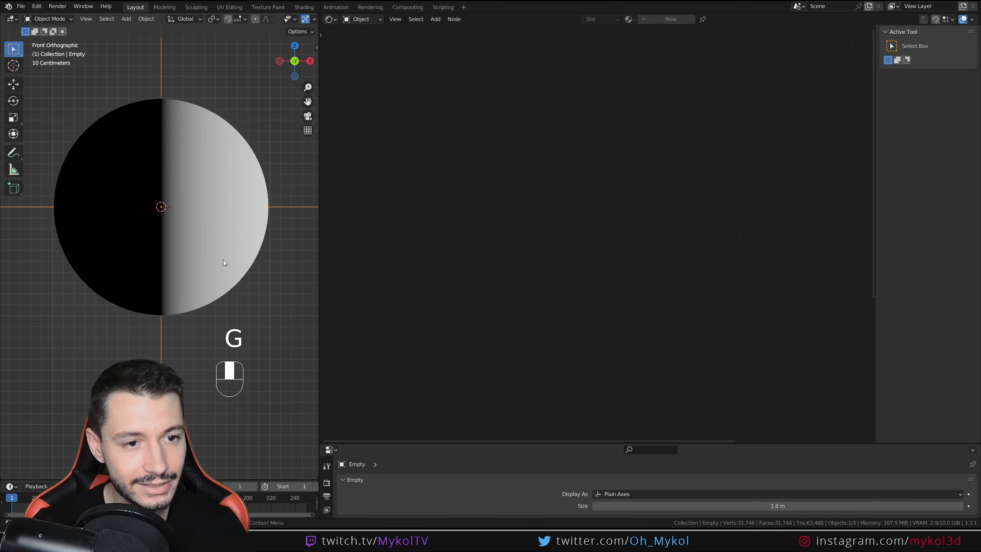
key("r")
key("r")
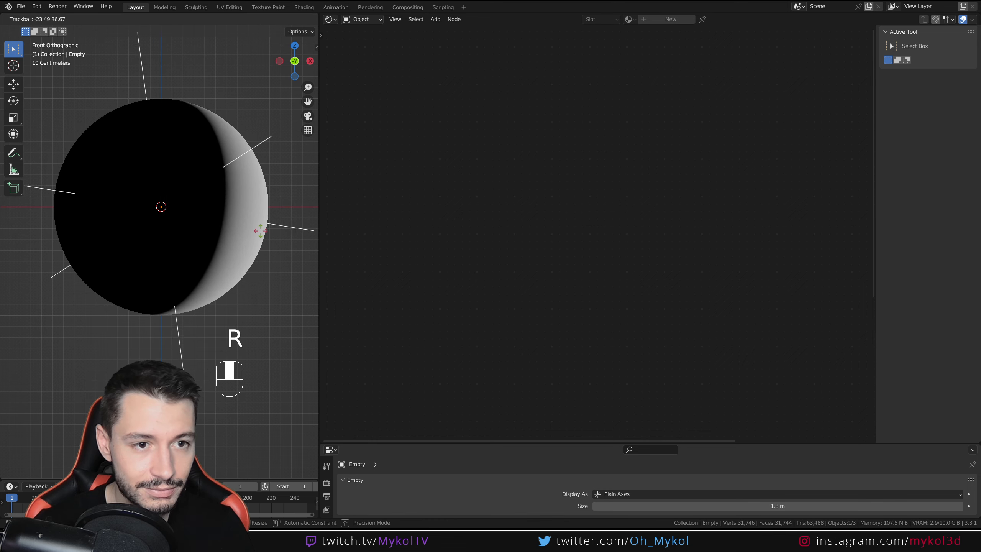
right_click(247, 265)
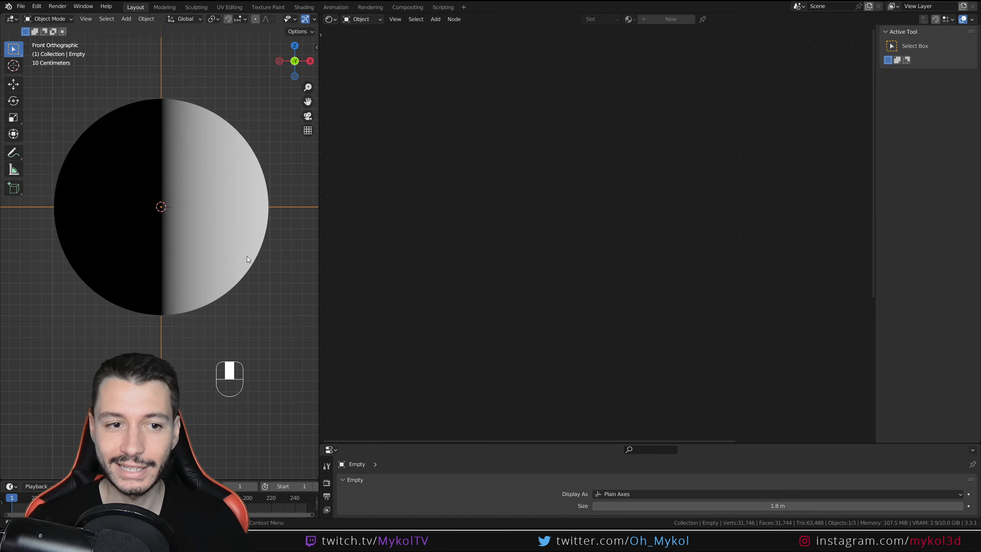
Try scaling the empty down to test its effect on the sphere's gradient, cancelling the scale
key("s")
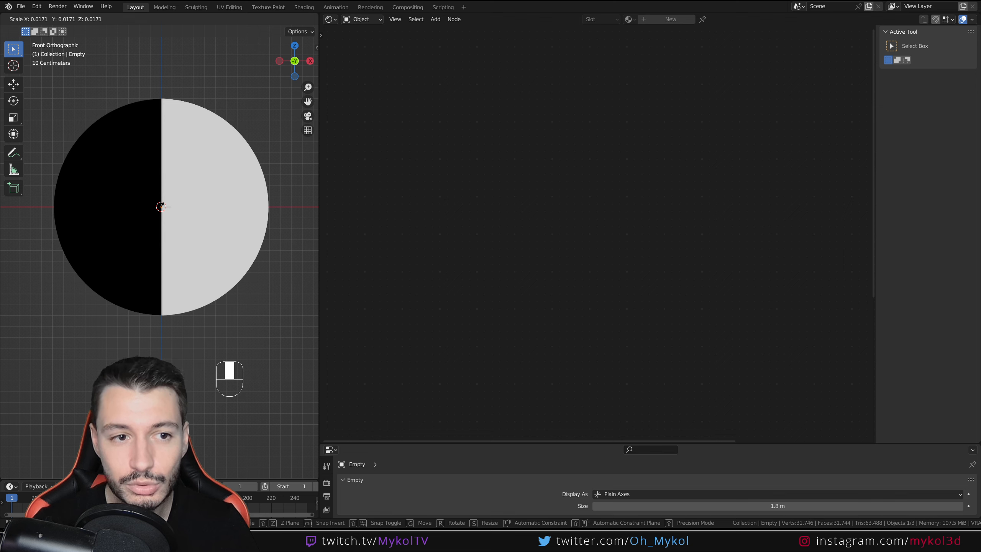
left_click(225, 243)
Insert a Mapping node between the Texture Coordinate and Gradient Texture nodes of the sphere's material
left_click(222, 206)
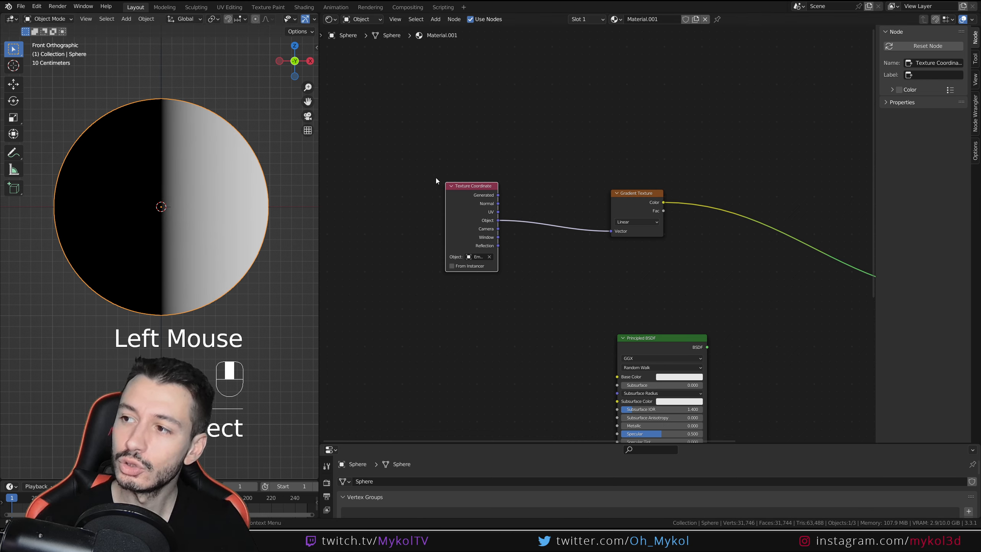
key("shift+a")
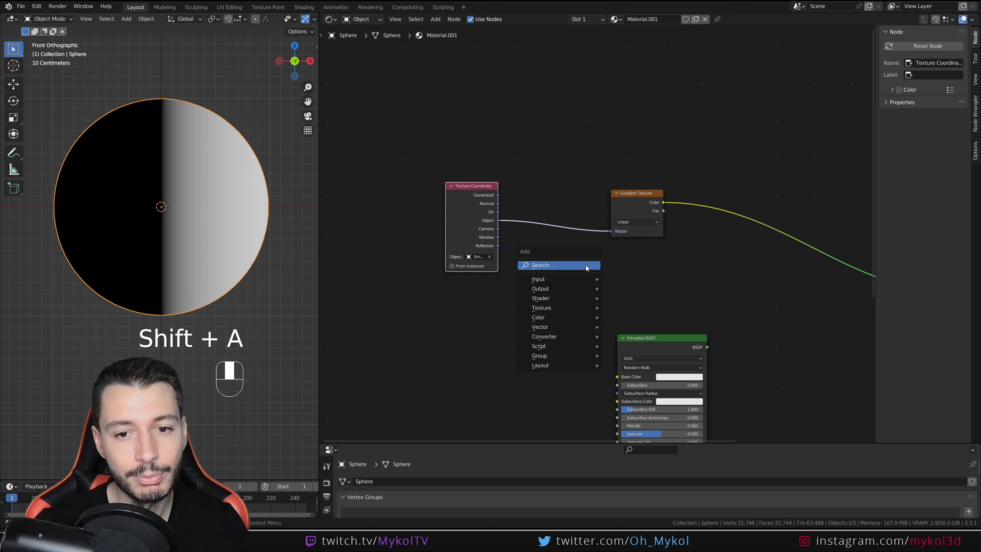
left_click(583, 266)
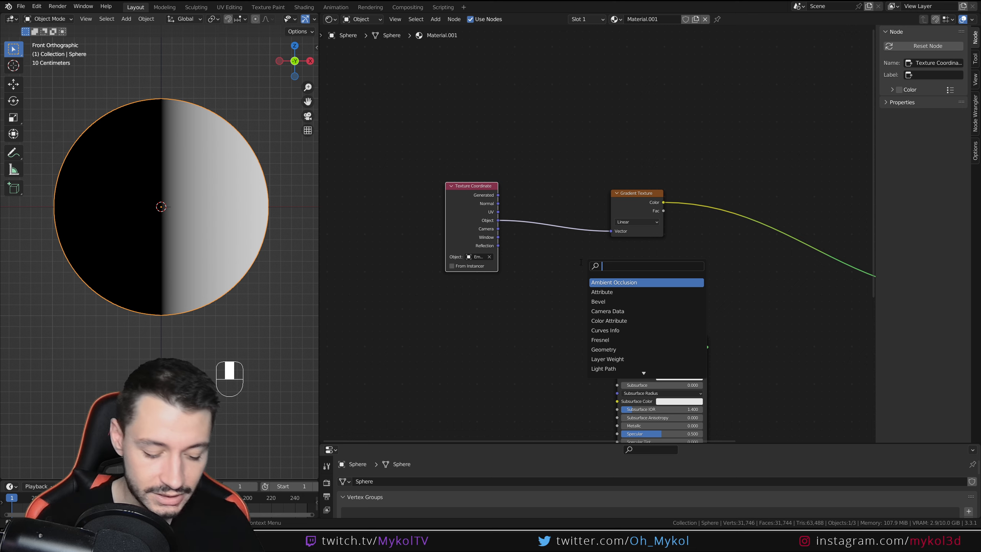
type("coo")
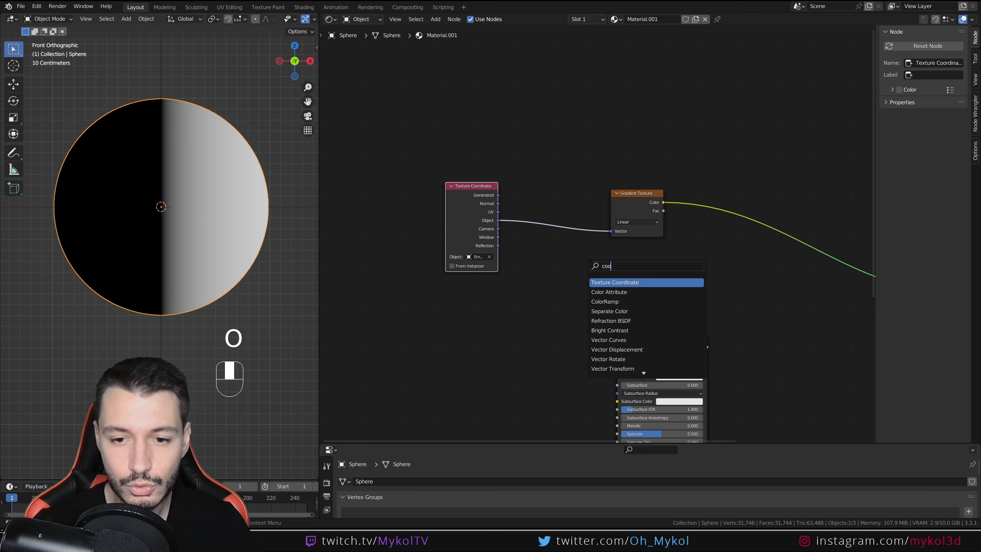
key("BackSpace")
key("BackSpace")
key("BackSpace")
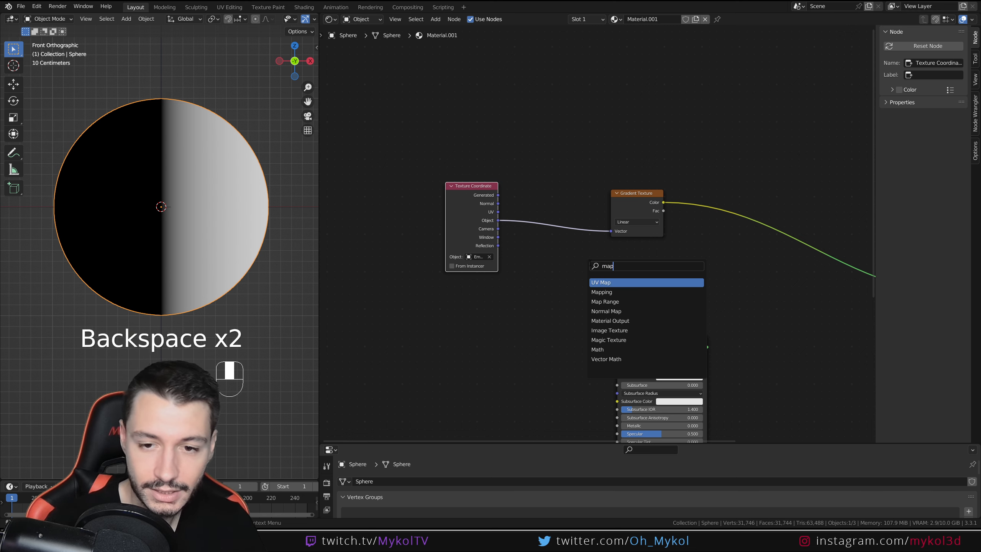
type("map")
key("Return")
left_click(531, 163)
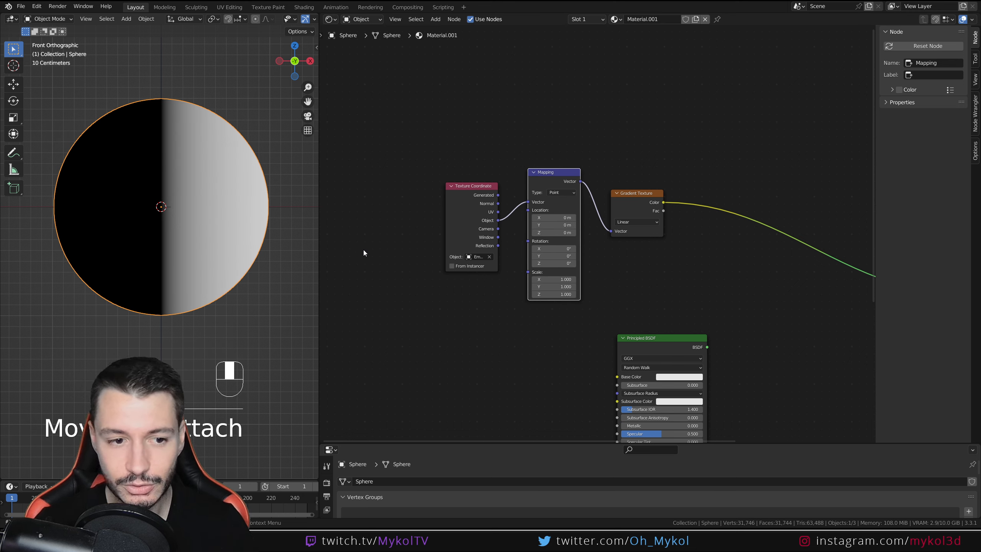
Try offsetting the Mapping node's X location to 0.4 m and moving the empty, undoing both changes
left_click_drag(552, 218, 570, 218)
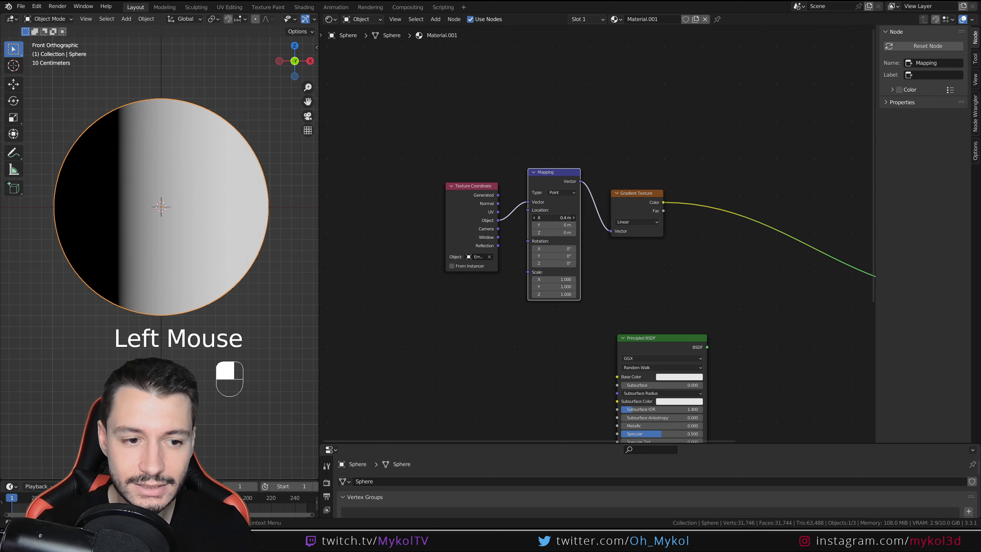
left_click(161, 78)
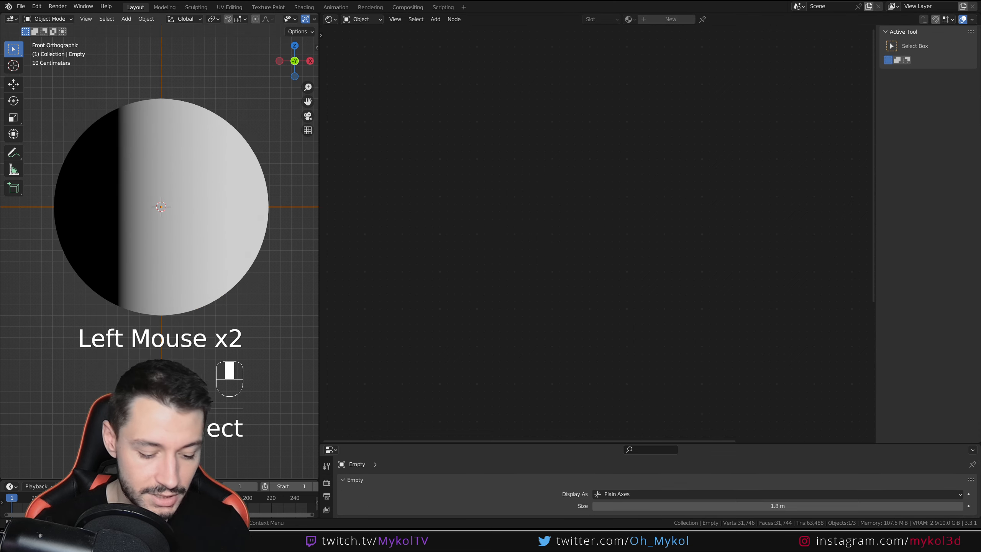
key("g")
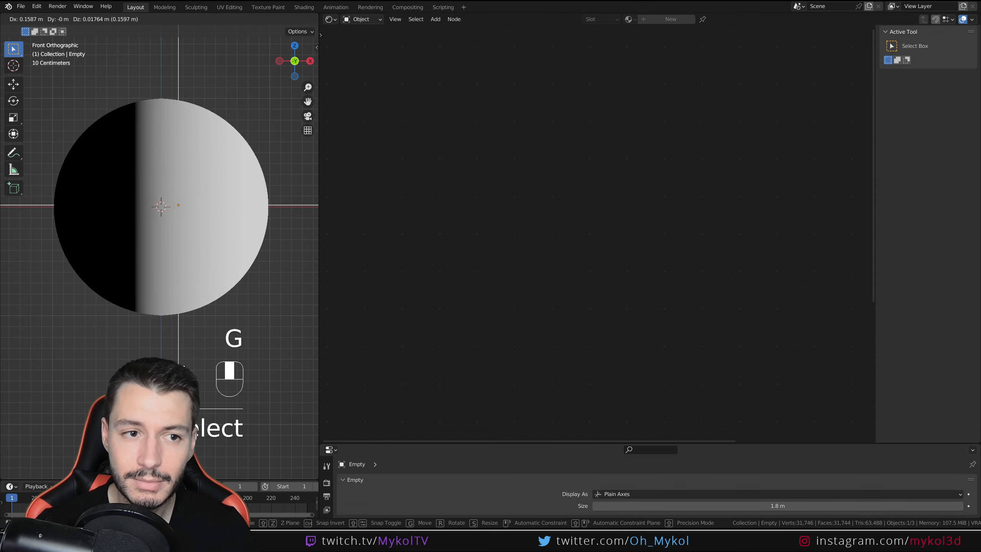
key("ctrl+z")
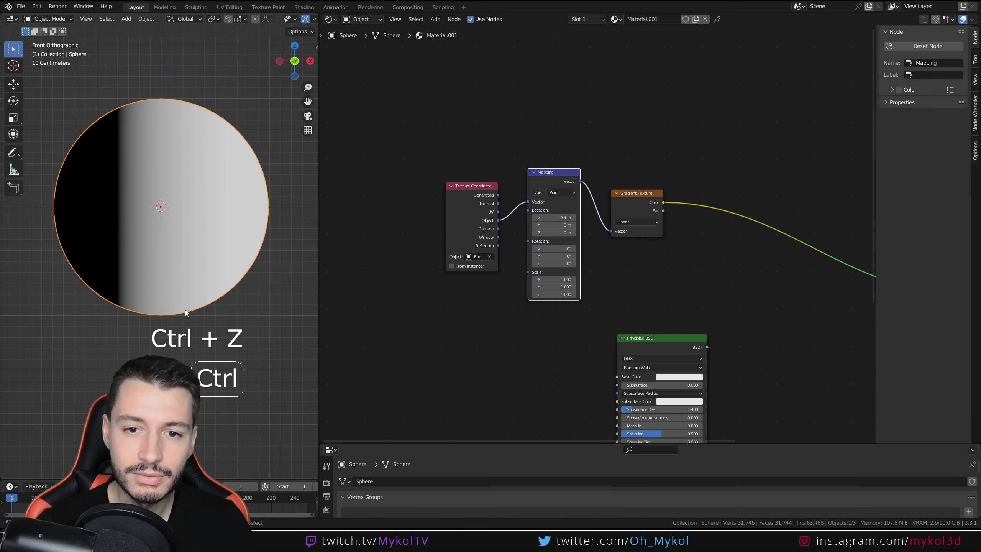
key("ctrl+z")
Try changing the Mapping node's X rotation to test its effect on the gradient, undoing the change
left_click(554, 249)
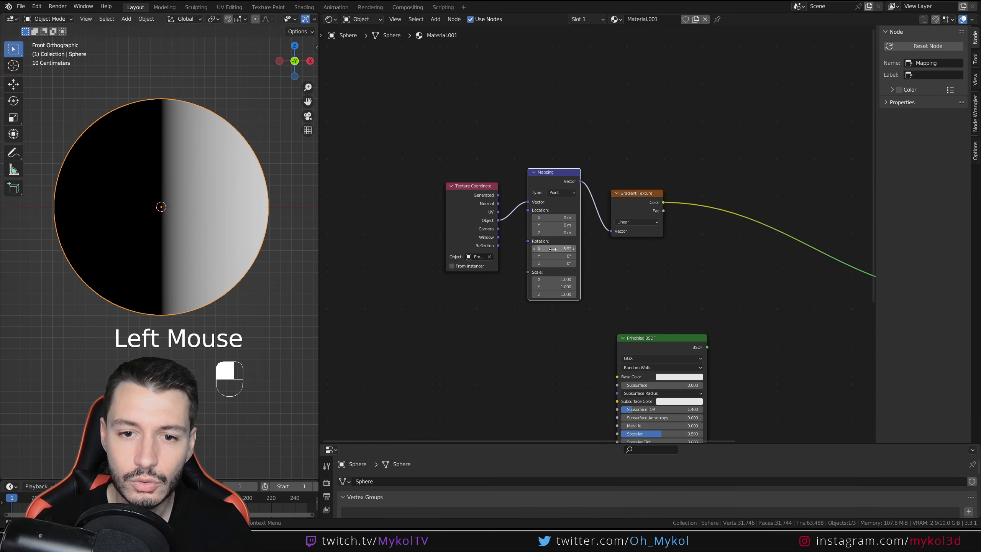
left_click_drag(552, 248, 435, 338)
key("ctrl+z")
key("ctrl+z")
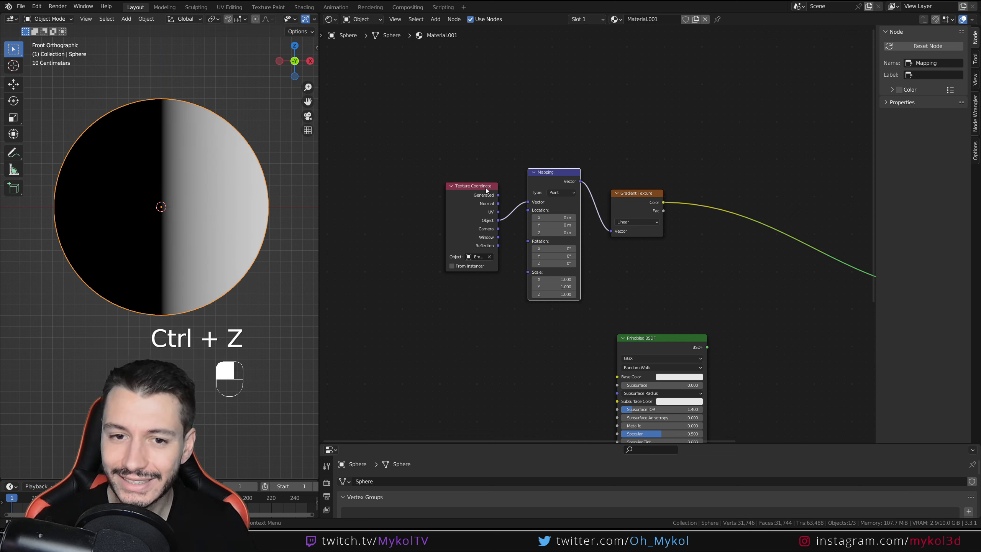
Move the Texture Coordinate node slightly further from the Mapping node, keeping the sphere selected
mouse_move(486, 190)
left_mouse_down()
mouse_move(486, 158)
mouse_move(478, 183)
left_mouse_up()
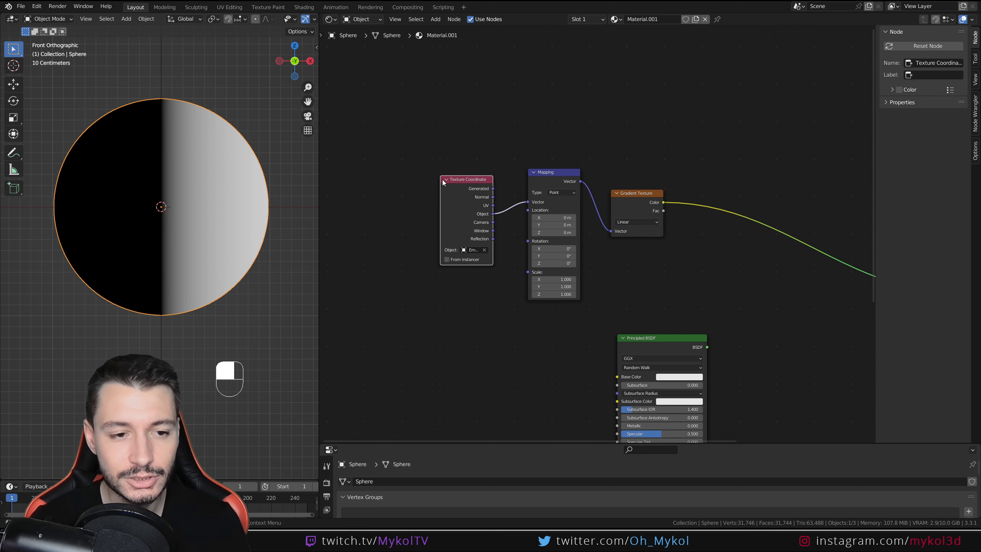
left_click(163, 335)
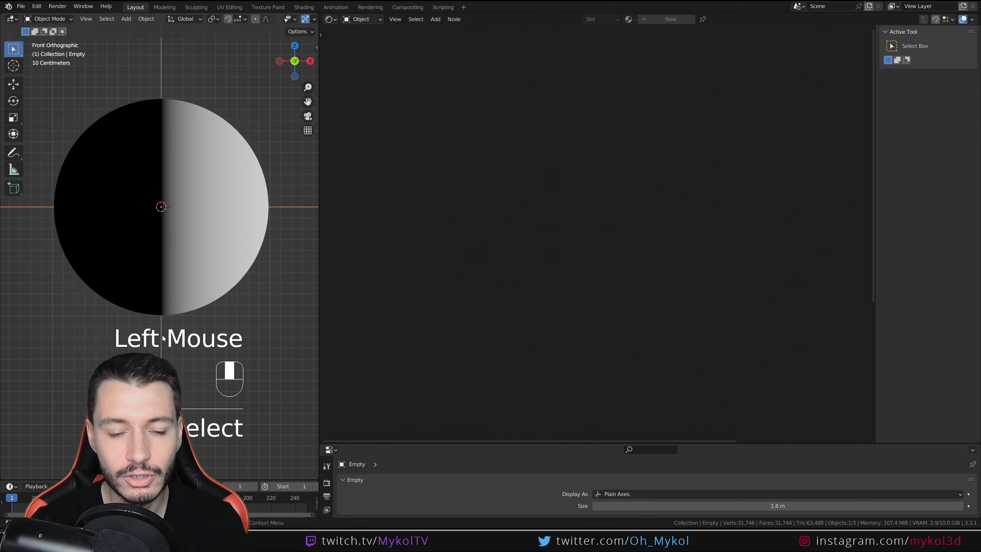
left_click(215, 248)
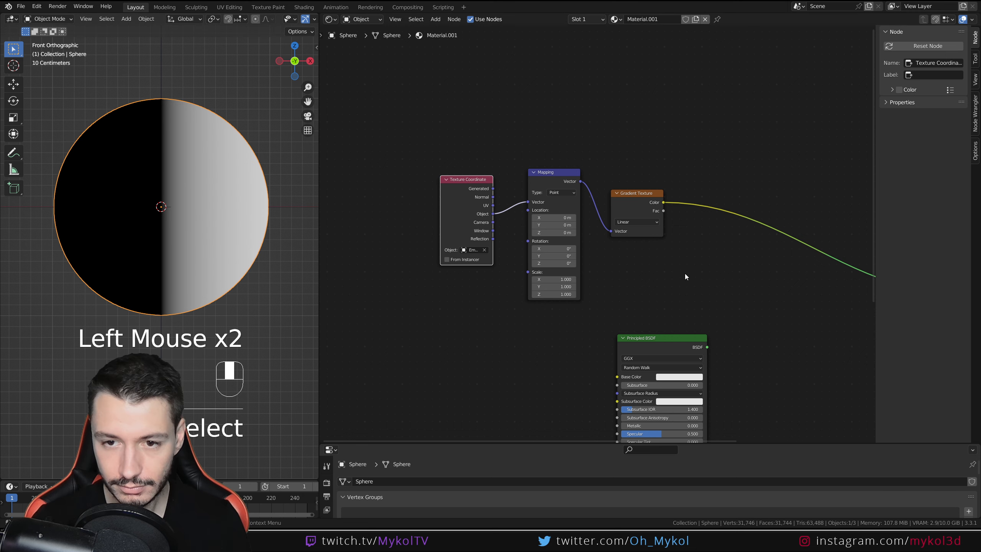
Insert a ColorRamp node between the Gradient Texture and the Material Output, and test its black and white stops
middle_click_drag(686, 276, 601, 260)
key("shift+a")
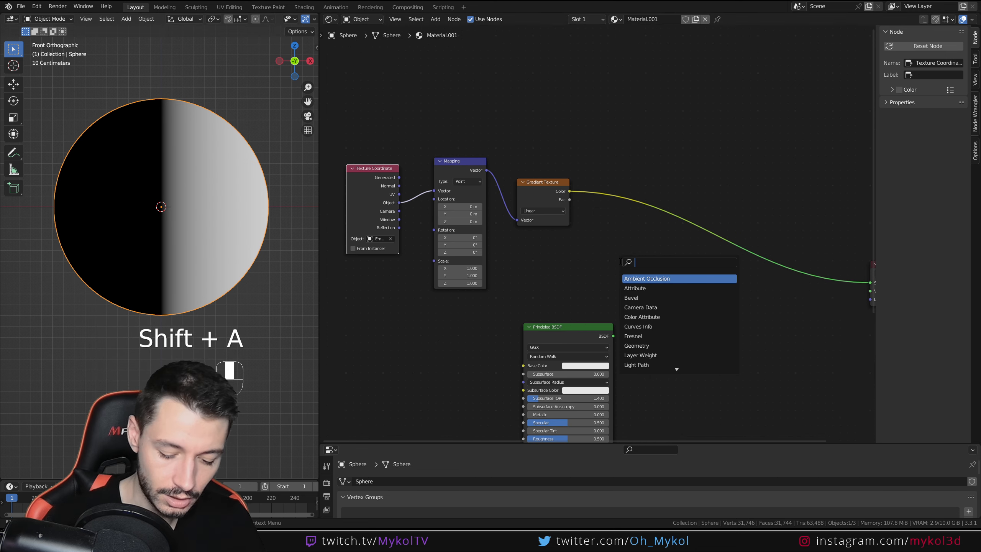
type("color")
key("Return")
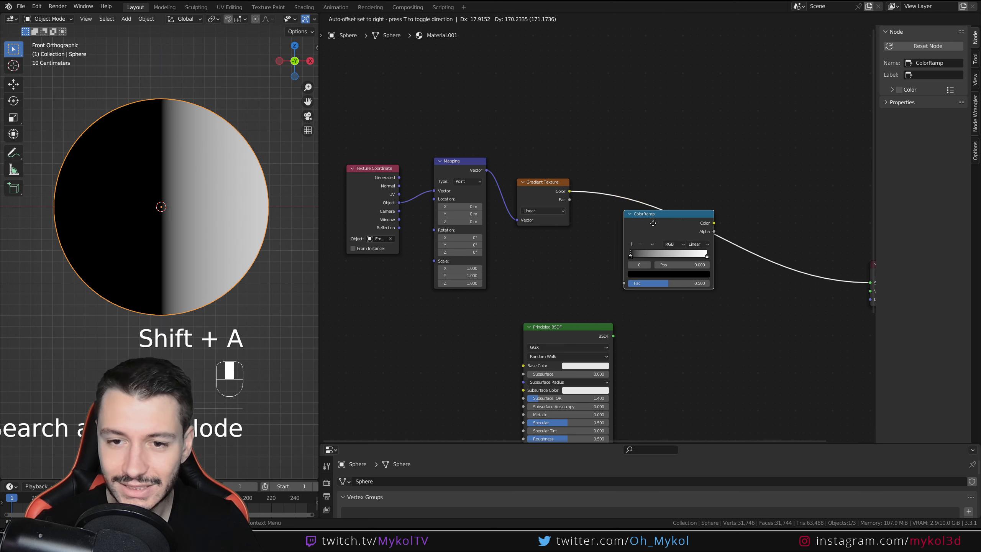
left_click(636, 187)
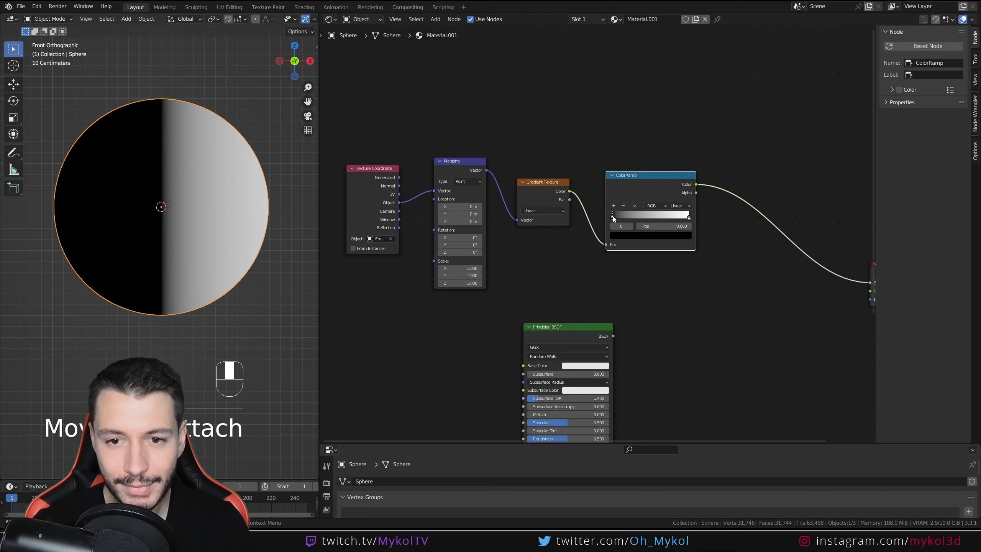
mouse_move(612, 217)
left_mouse_down()
mouse_move(660, 215)
mouse_move(597, 218)
left_mouse_up()
left_click_drag(690, 218, 674, 271)
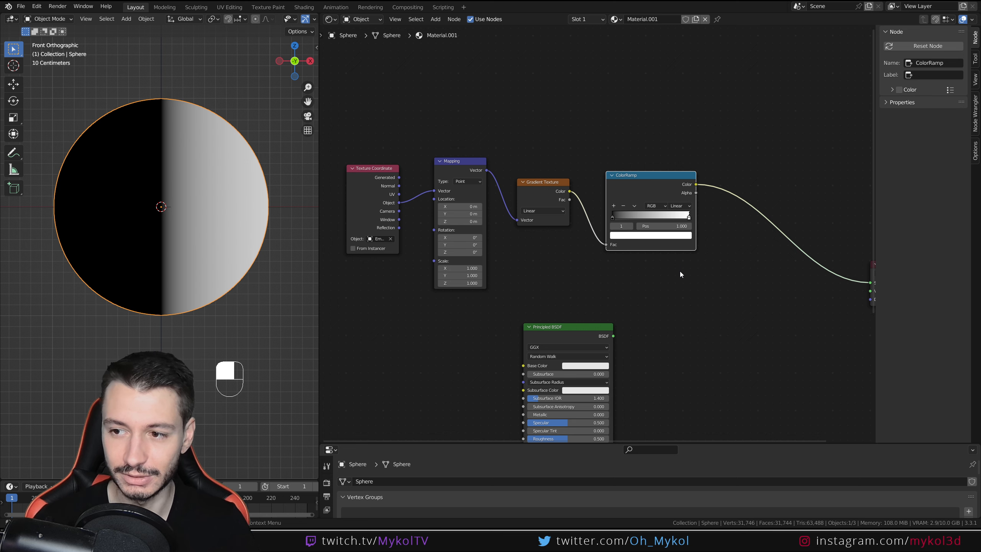
Frame the Texture Coordinate, Mapping, Gradient Texture and ColorRamp nodes together and label the frame "Material Mask"
middle_click_drag(609, 134, 649, 136)
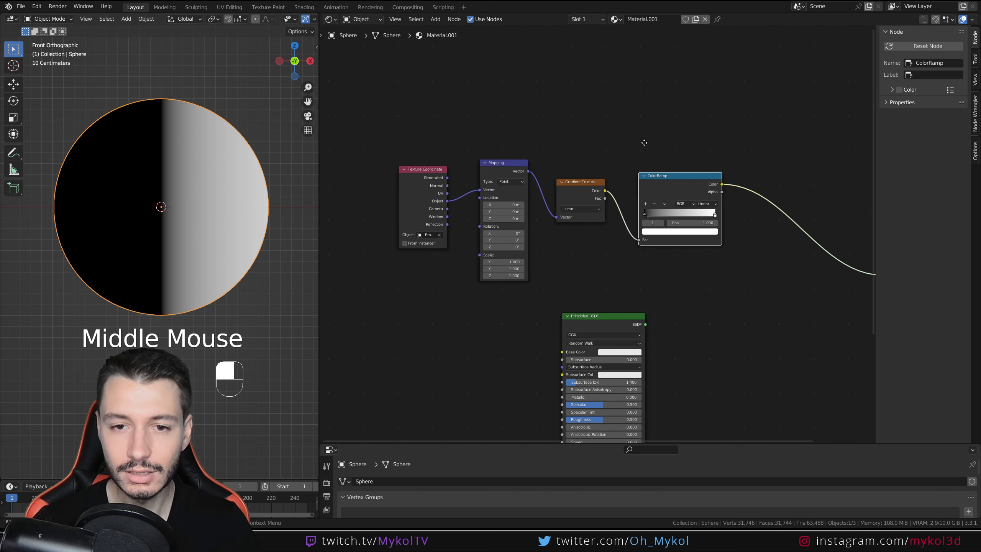
left_click_drag(382, 131, 717, 275)
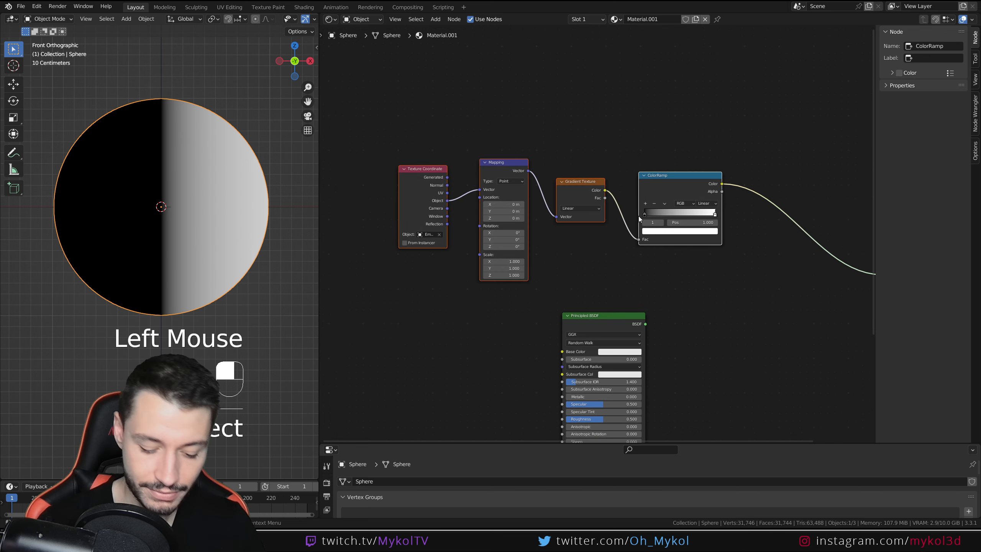
key("shift+p")
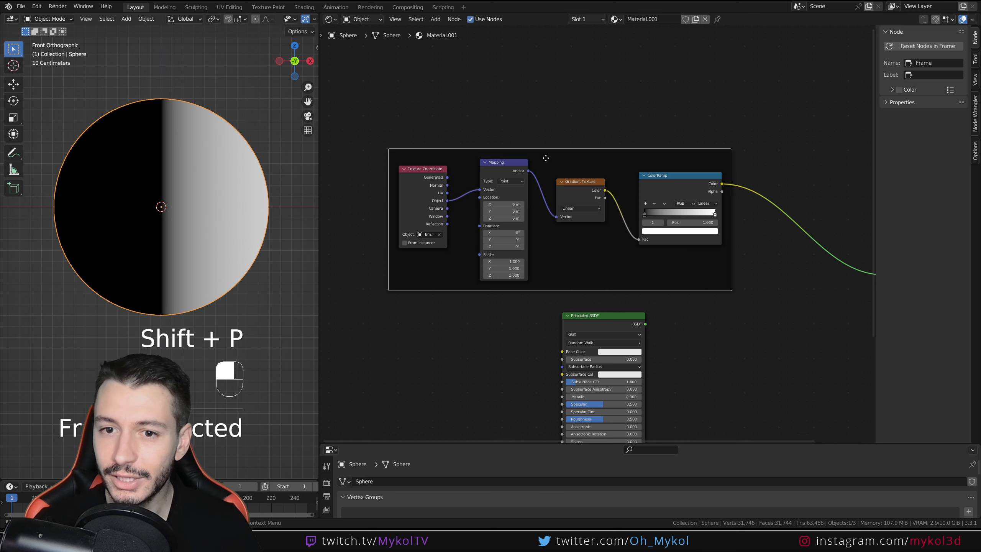
left_click(931, 74)
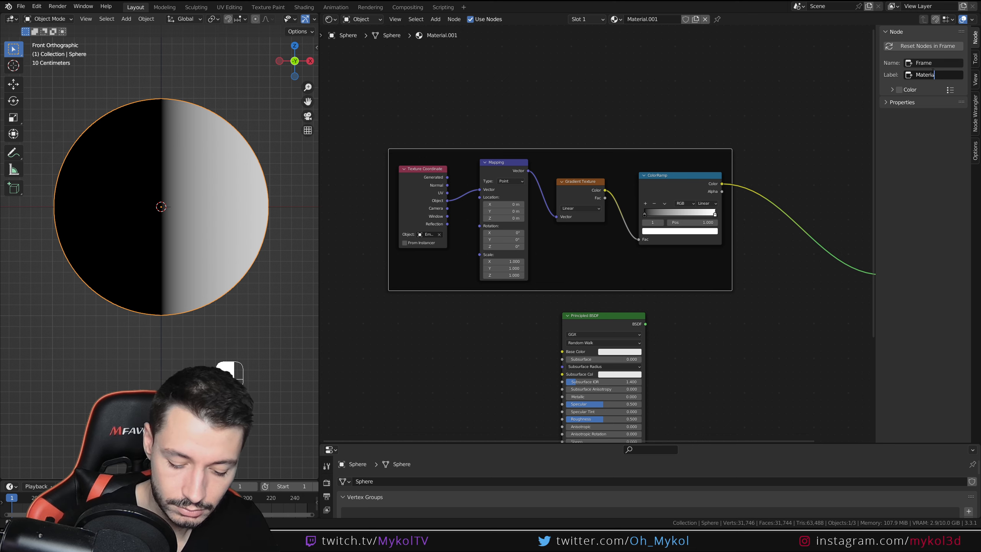
Move the Material Mask frame further from the Material Output and place the expanded Principled BSDF node just beneath the frame
scroll(735, 199, "down", 2)
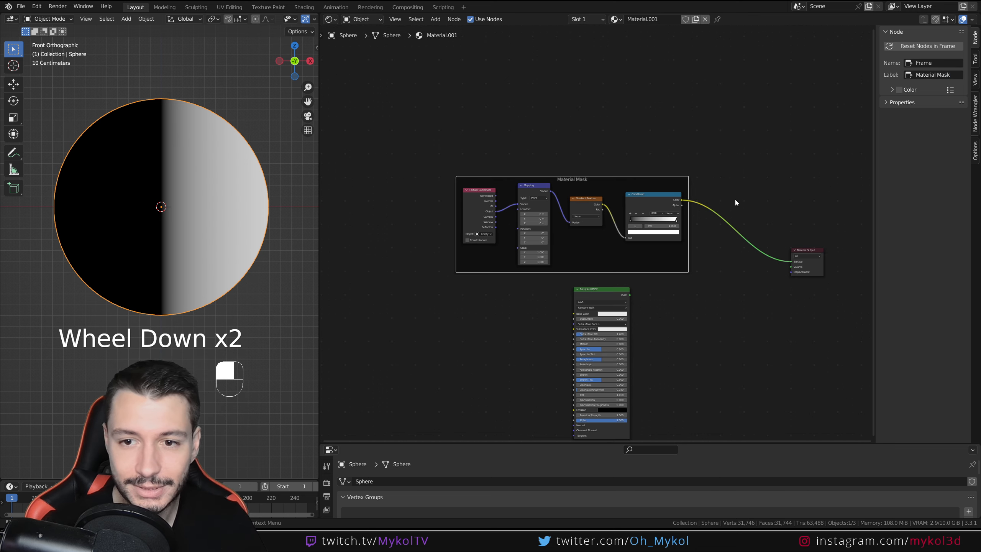
middle_click_drag(735, 199, 679, 165)
scroll(662, 167, "up", 3)
middle_click_drag(631, 188, 685, 193)
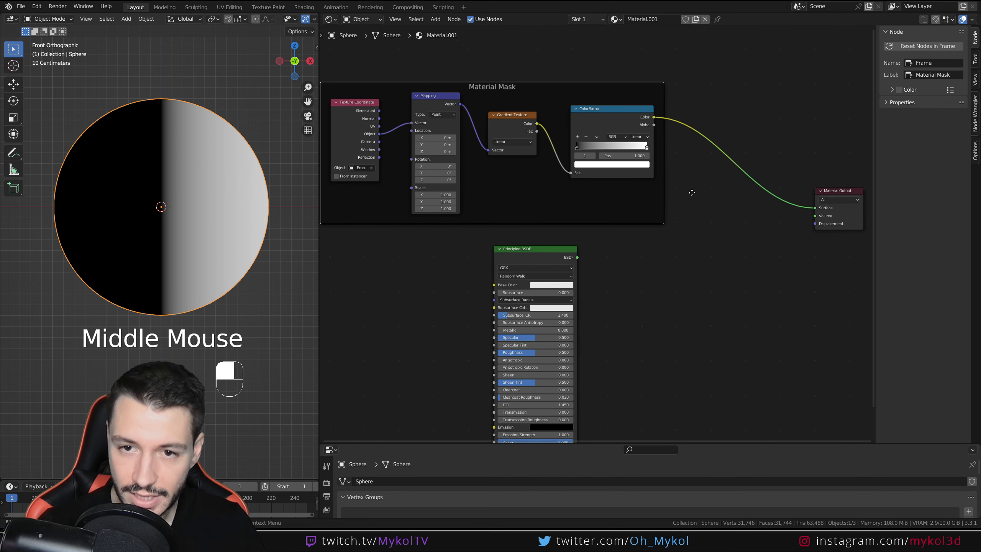
scroll(594, 138, "down", 2)
left_click_drag(511, 109, 430, 87)
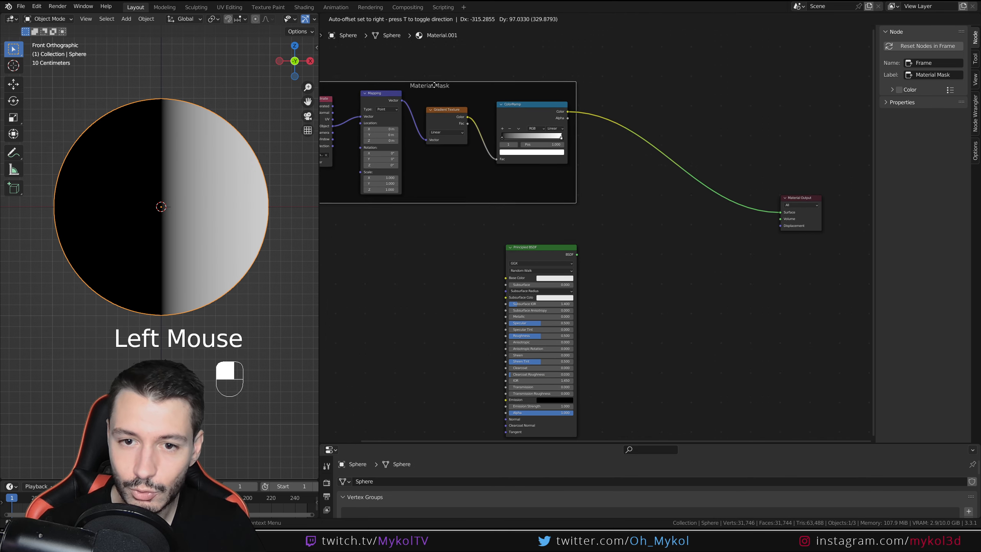
middle_click_drag(547, 243, 575, 221)
left_click_drag(570, 225, 560, 198)
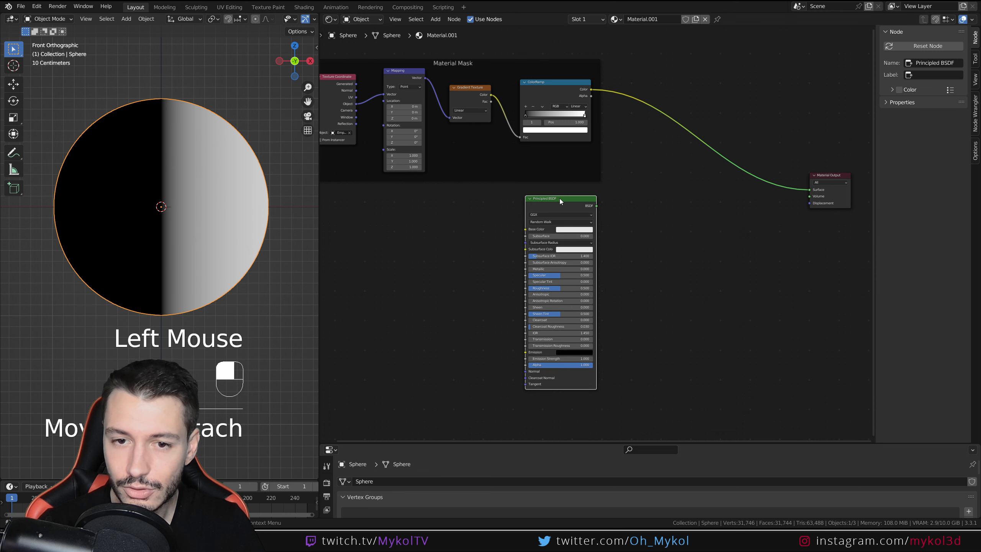
left_click(529, 198)
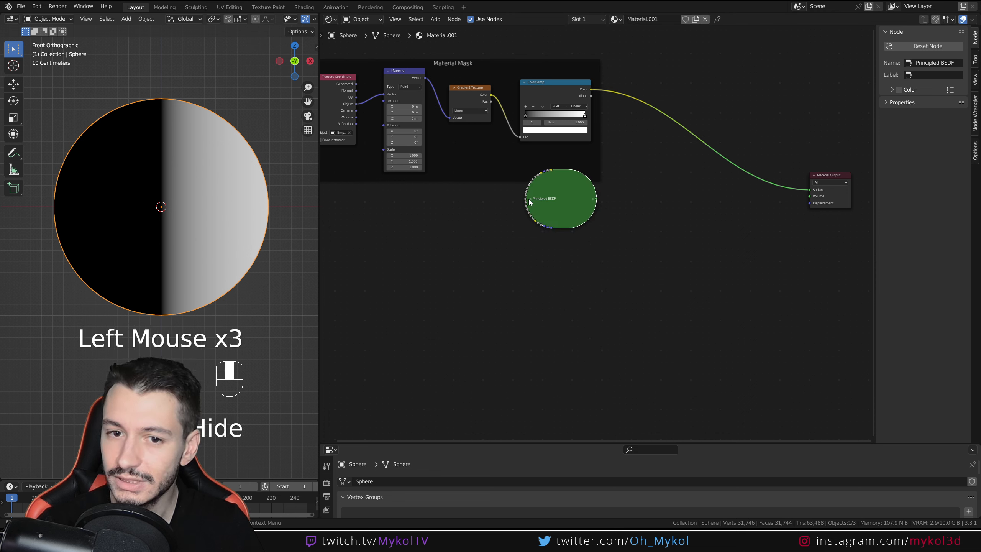
left_click(530, 199)
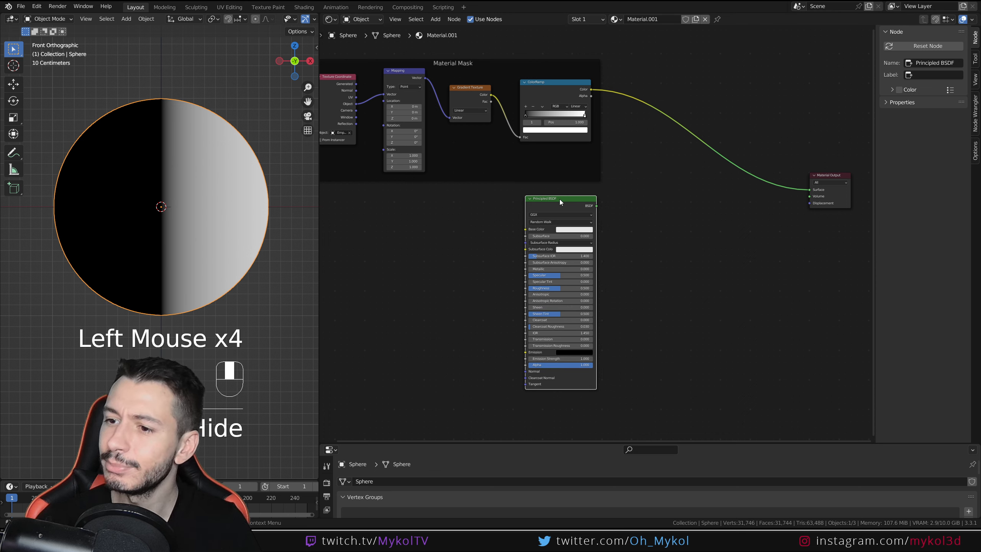
Duplicate the Principled BSDF node and place the copy directly beneath the original
middle_click_drag(569, 255, 565, 200)
key("shift+d")
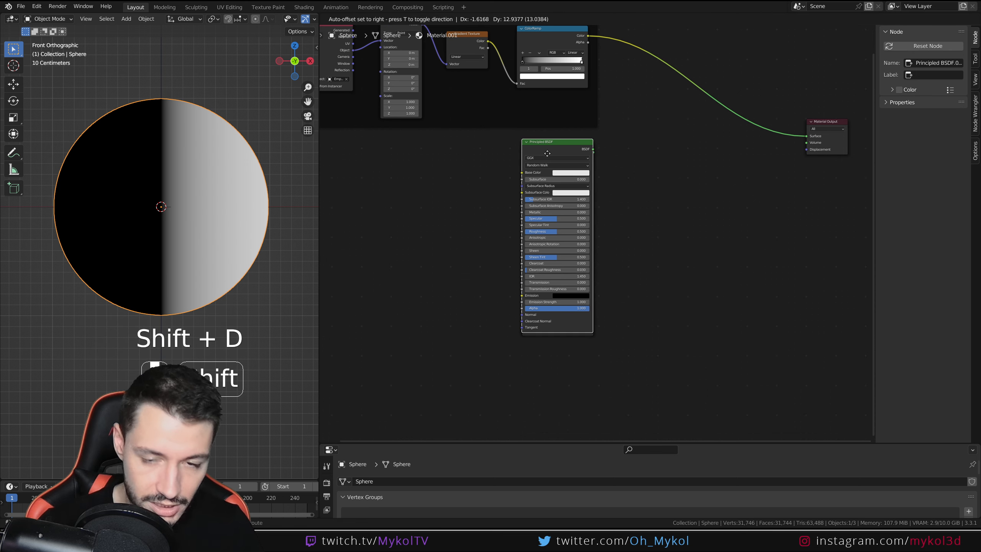
left_click(547, 363)
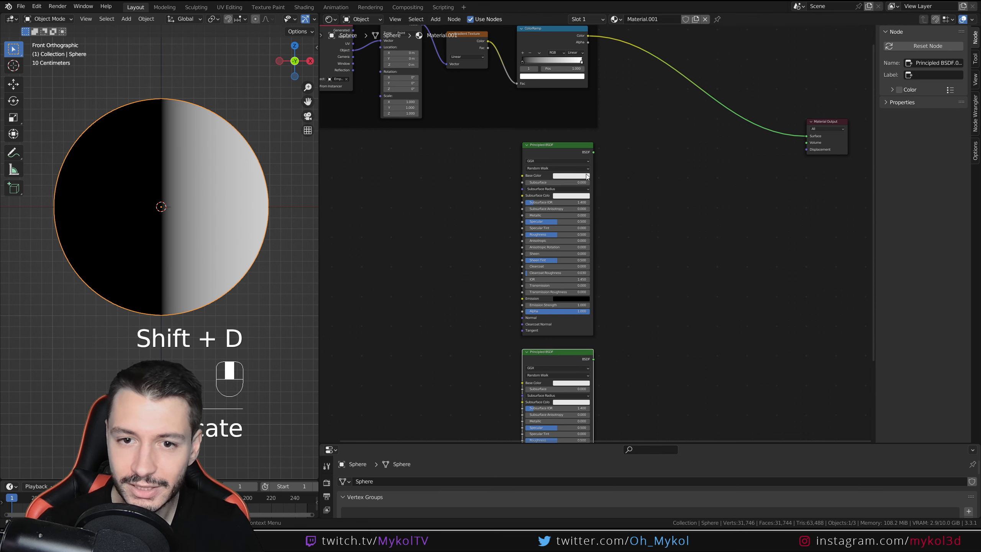
left_click(573, 176)
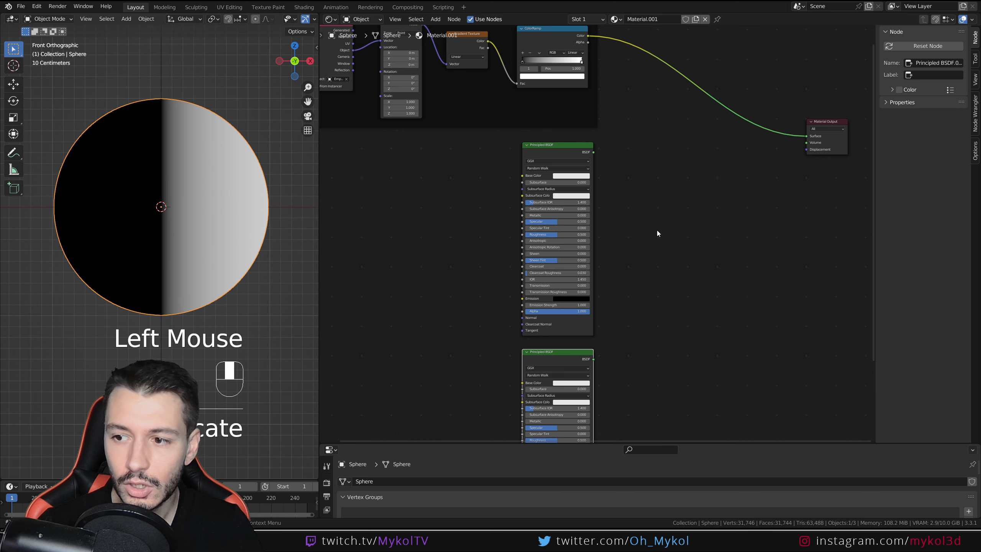
Set the duplicated Principled BSDF's Roughness to 0.1 and preview that shader through the Material Output
middle_click_drag(619, 285, 580, 234)
scroll(567, 344, "up", 1)
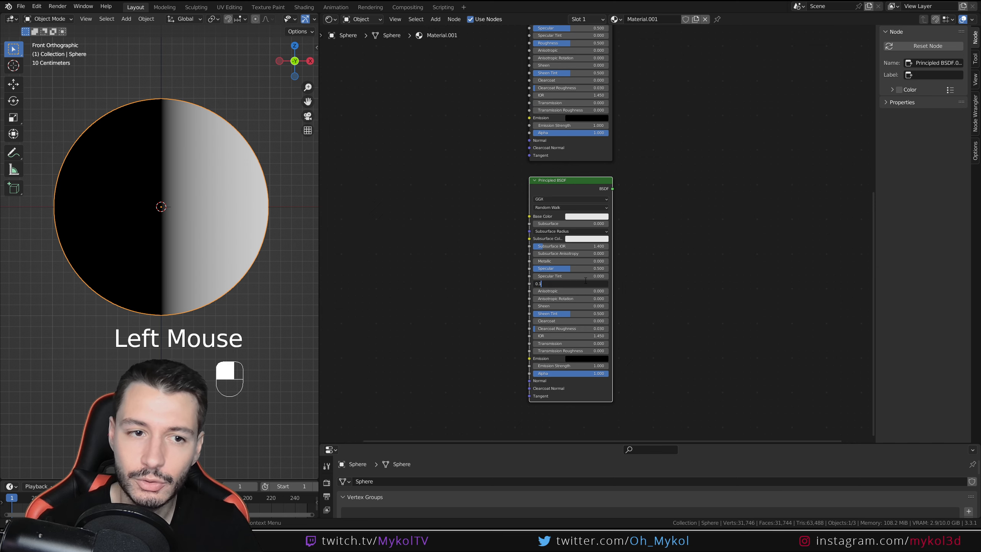
middle_click_drag(605, 268, 524, 283)
left_click(510, 304, "ctrl+shift")
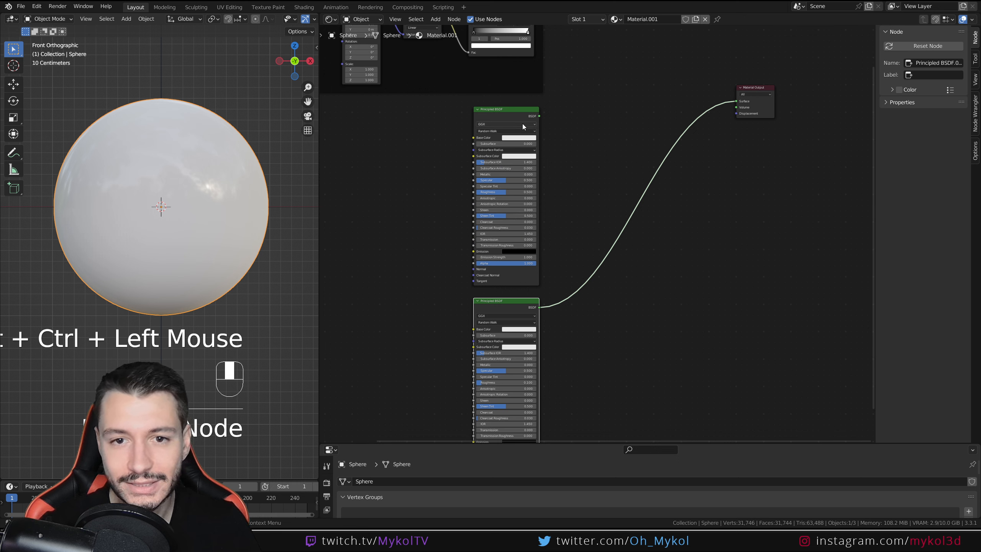
Set the upper Principled BSDF's Base Color to black and Roughness to 0.1, and preview it through the Material Output
left_click(520, 138)
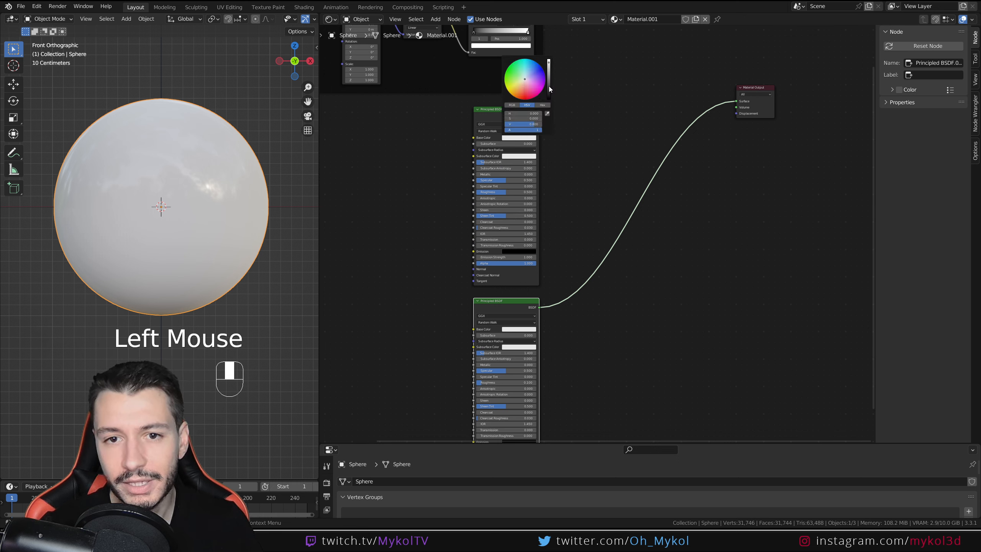
left_click_drag(549, 89, 549, 98)
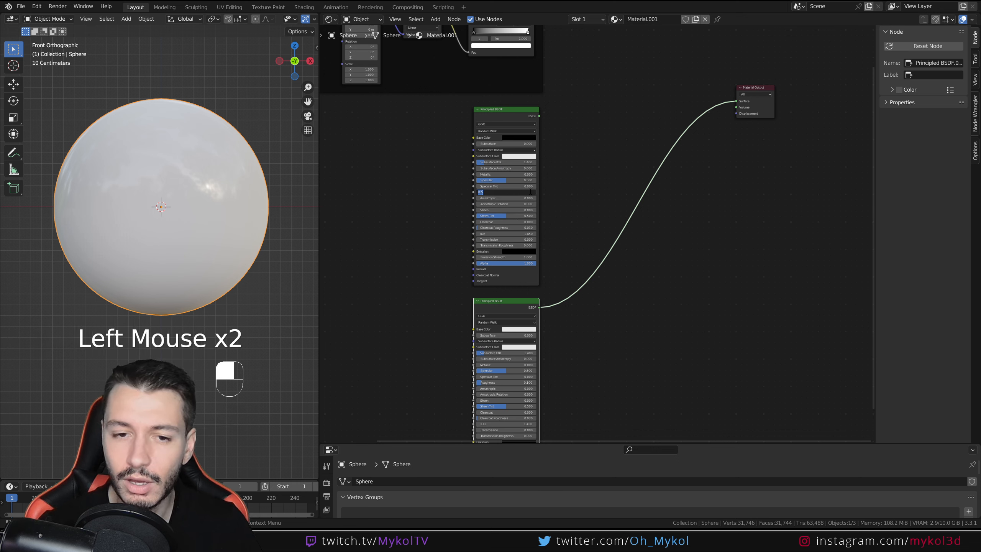
left_click(504, 116, "ctrl+shift")
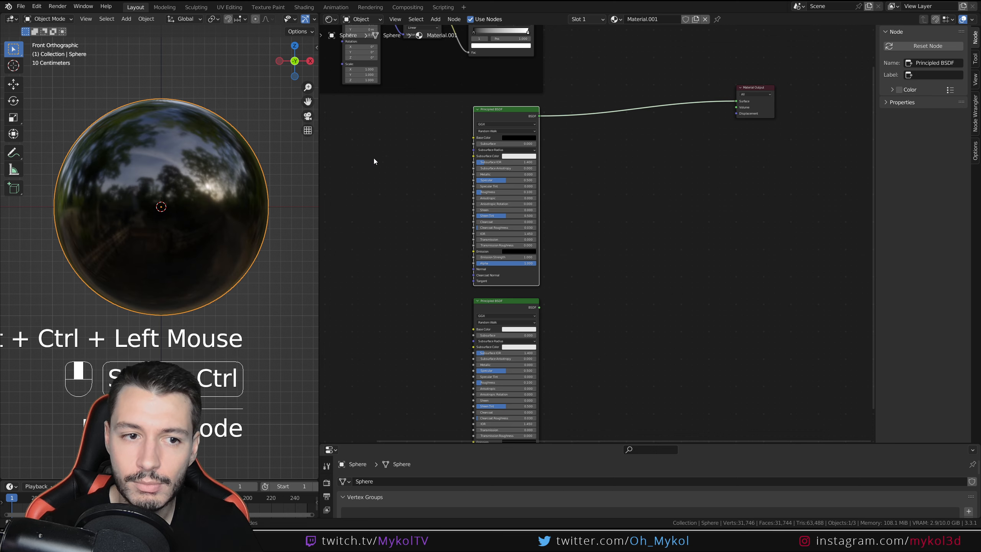
Add a Mix Shader node between the Principled BSDF nodes and the Material Output
middle_click_drag(567, 187, 561, 231)
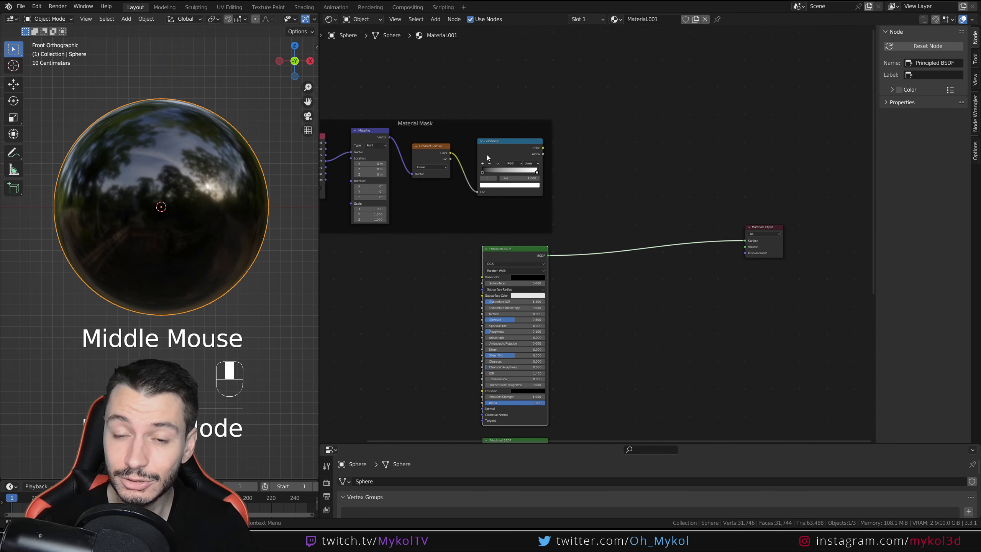
middle_click_drag(650, 221, 676, 204)
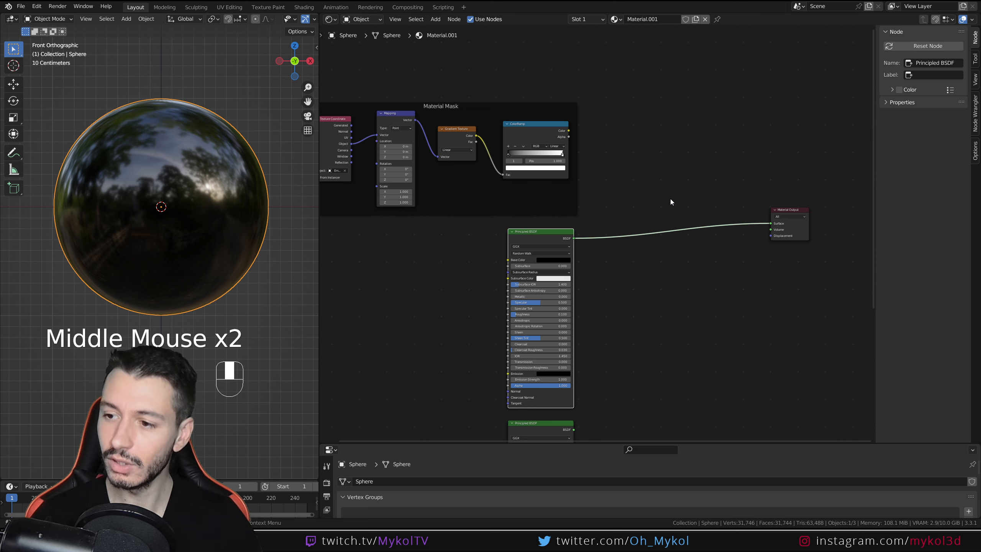
key("shift+a")
type("mix")
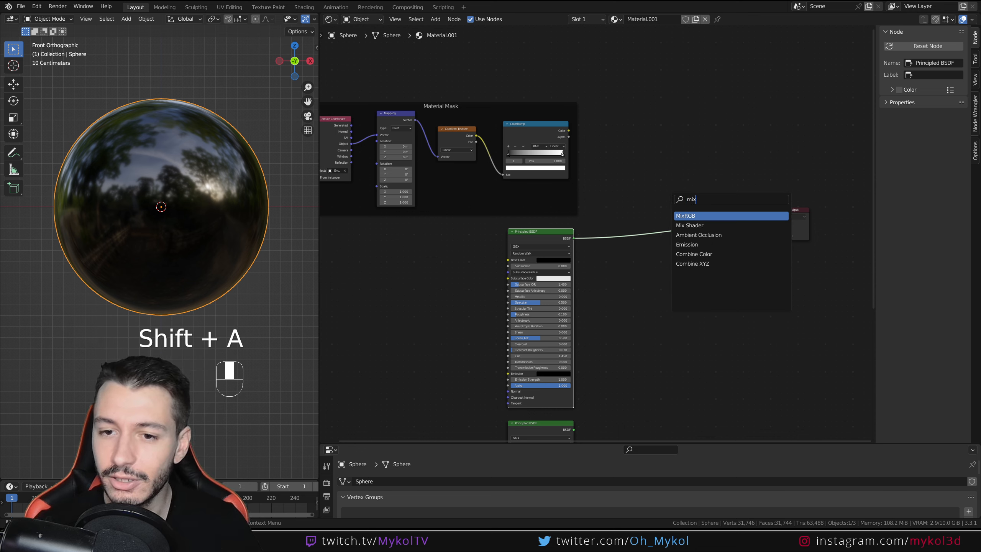
left_click(710, 226)
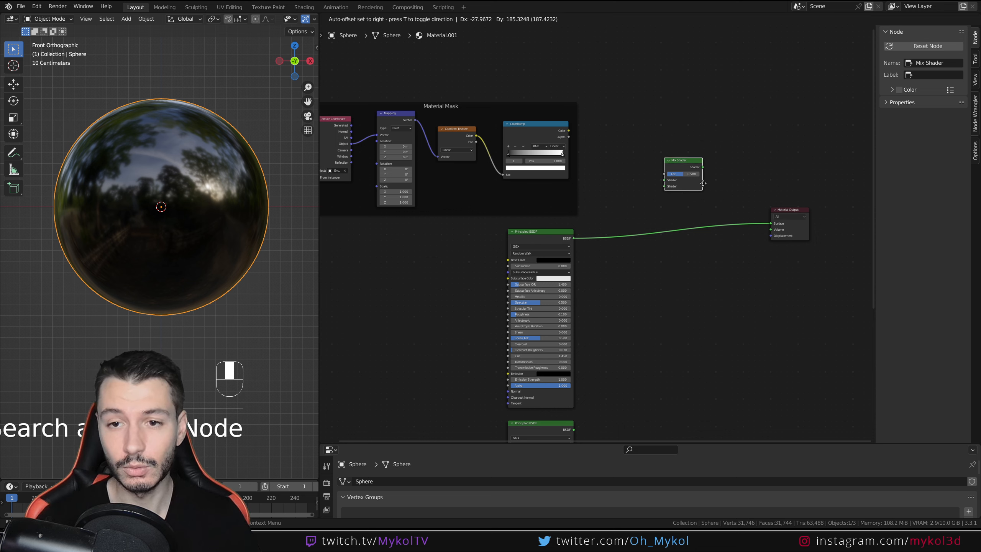
left_click(693, 201)
Feed the black and white Principled BSDFs into the Mix Shader's first and second Shader inputs and connect it to the Material Output
left_click(581, 239)
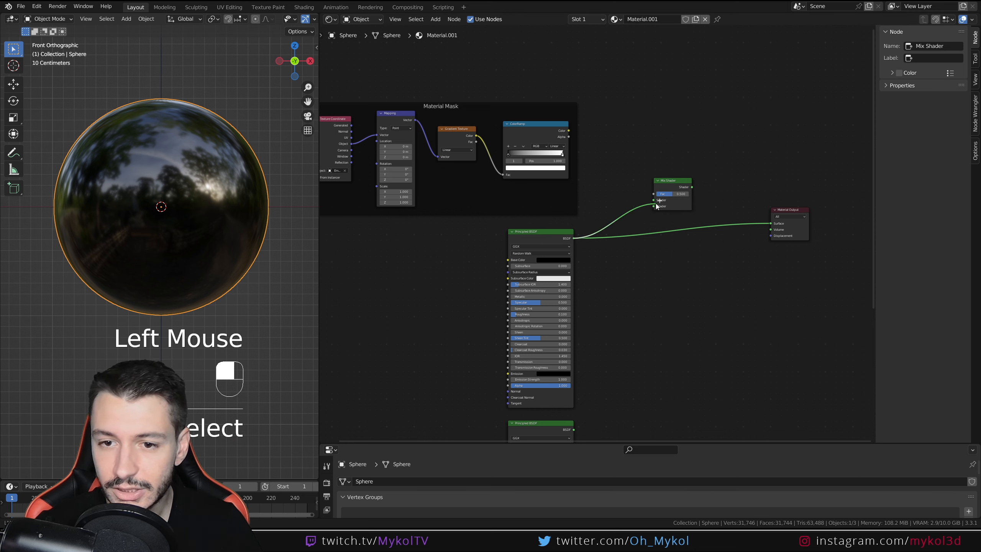
left_click_drag(574, 429, 671, 213)
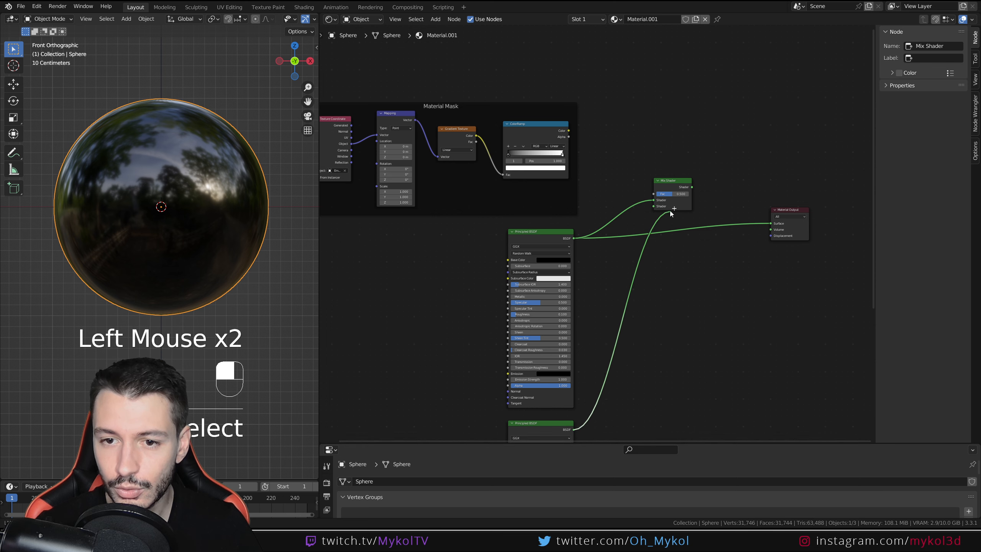
left_click(671, 185, "ctrl+shift")
left_click_drag(681, 190, 686, 218)
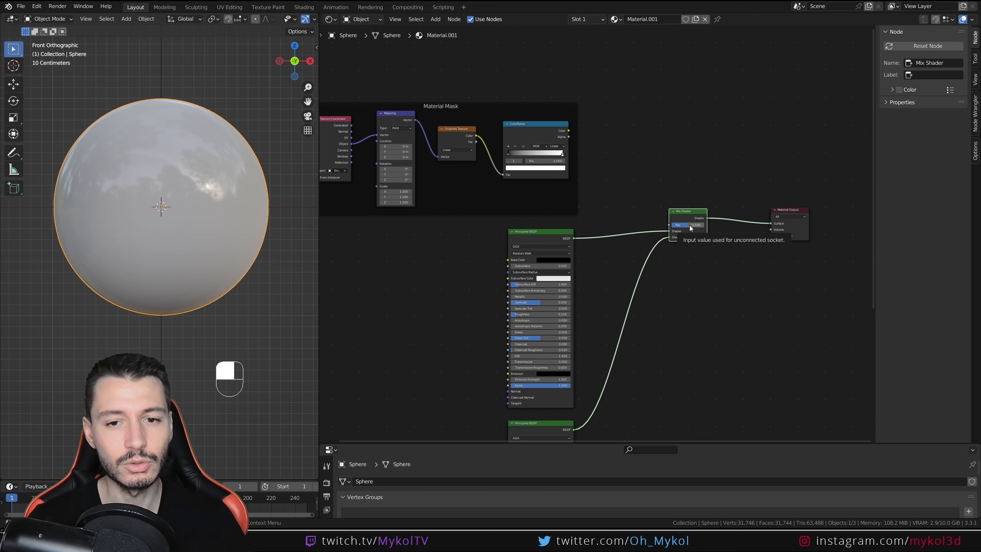
Try different Mix Shader factors to compare the two shaders, and restore the factor to 0.5
left_click(537, 230)
middle_click_drag(606, 297, 602, 279)
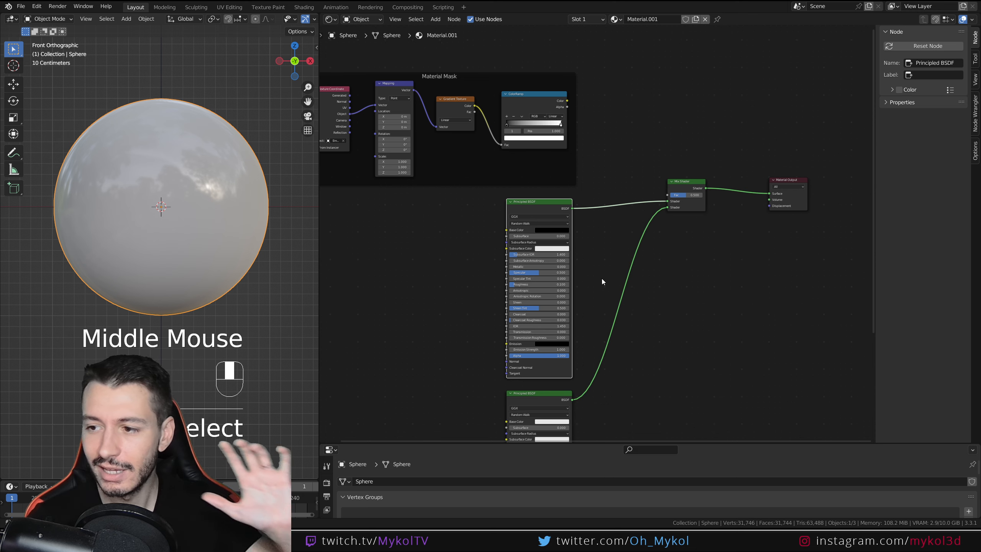
left_click(543, 399)
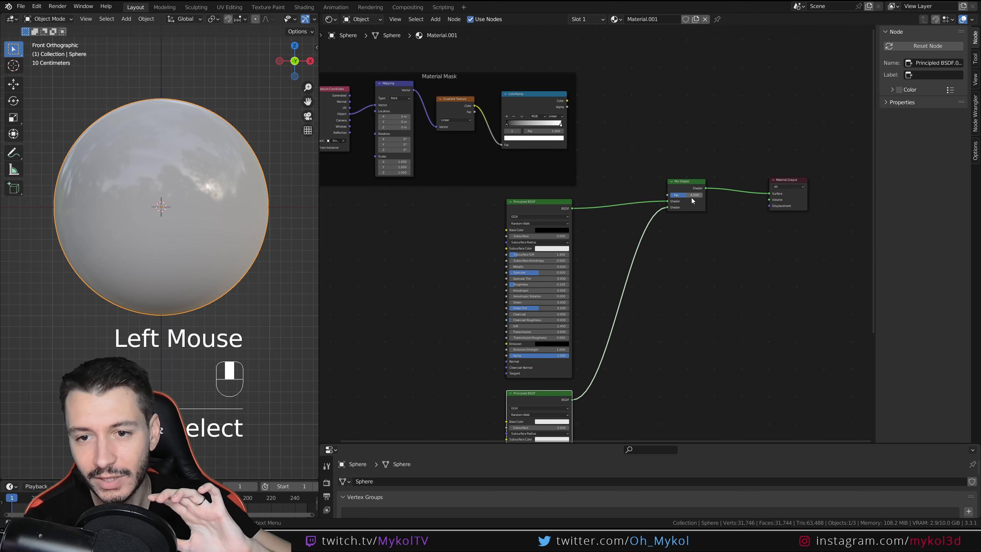
mouse_move(691, 195)
left_mouse_down()
mouse_move(676, 195)
mouse_move(703, 194)
left_mouse_up()
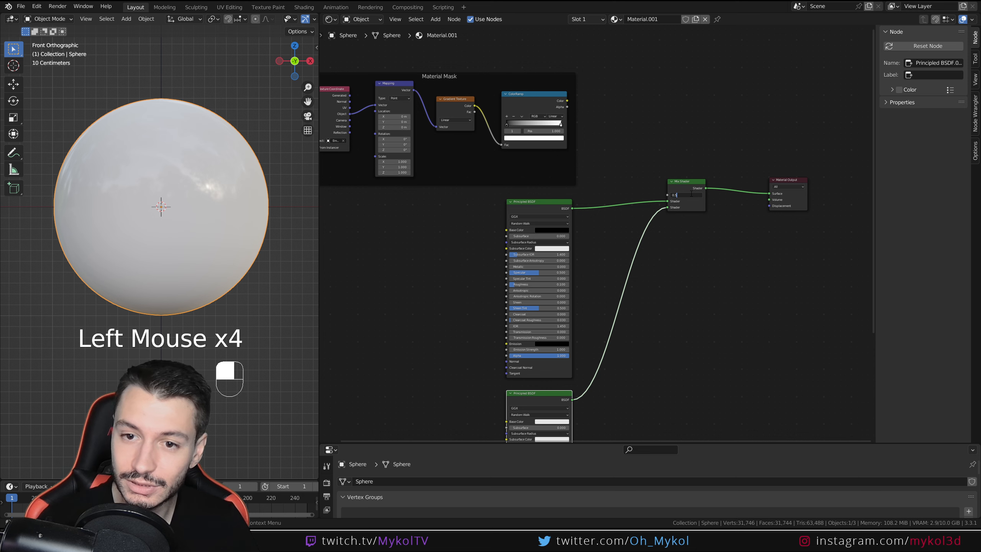
type(".5")
key("Return")
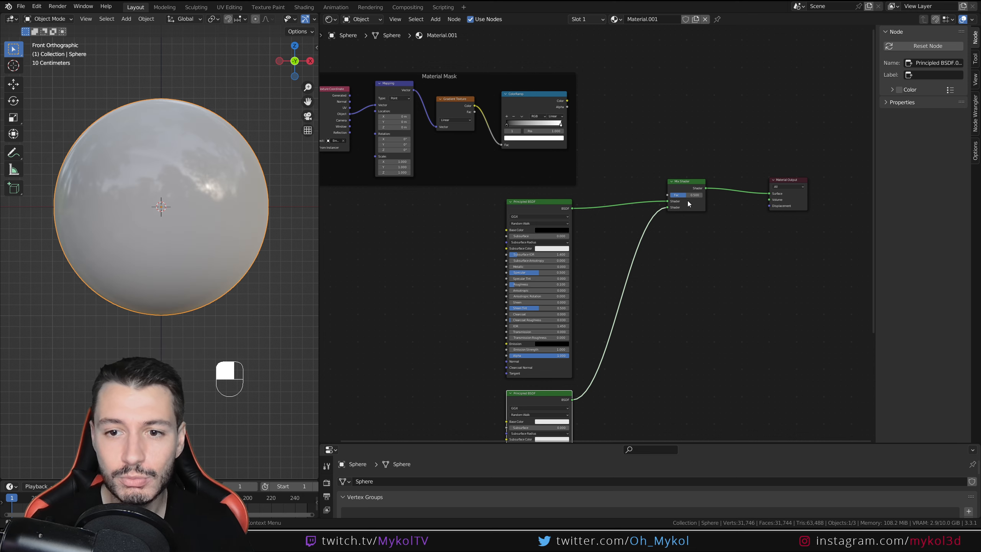
Preview the ColorRamp output of the Material Mask on the sphere and check the empty that controls it
middle_click_drag(596, 163, 670, 183)
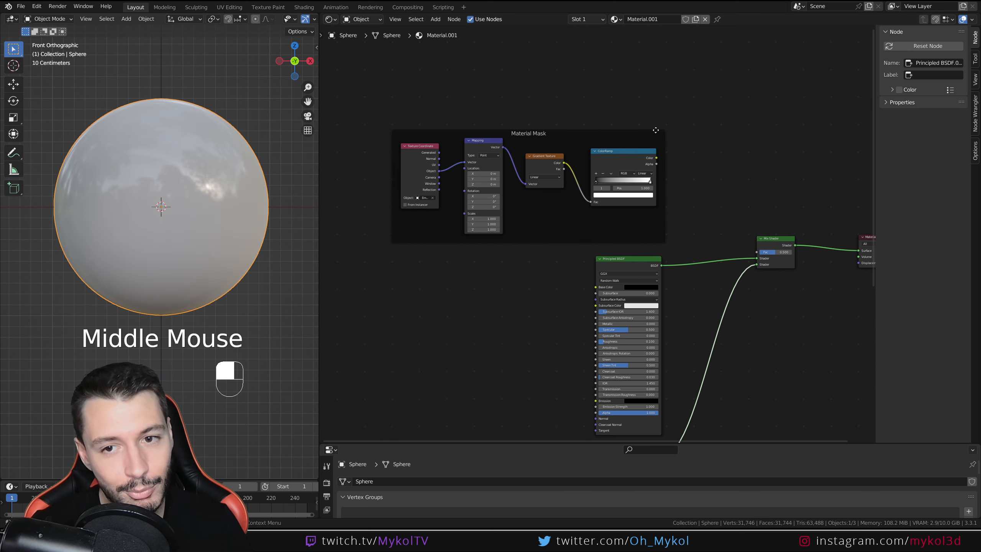
left_click(628, 154, "ctrl+shift")
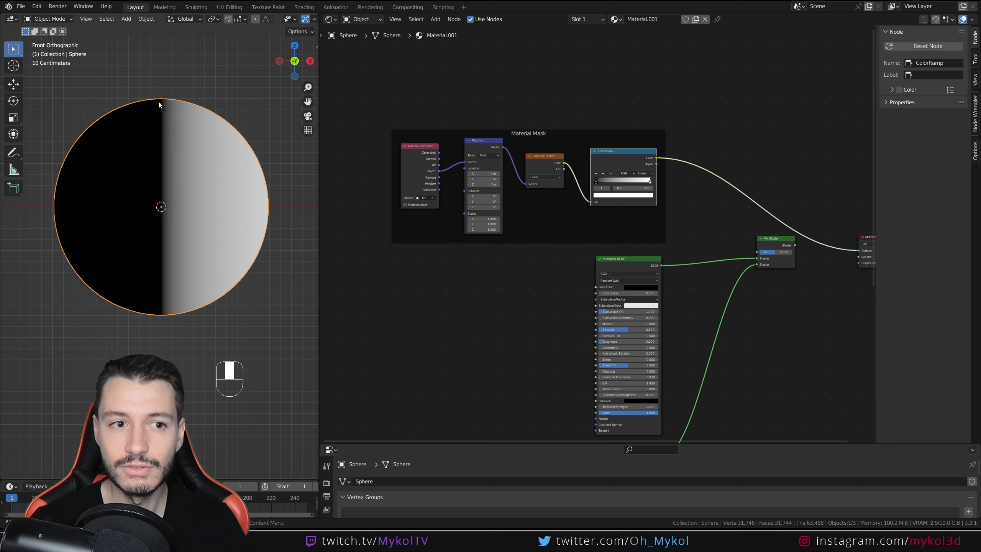
left_click(177, 323)
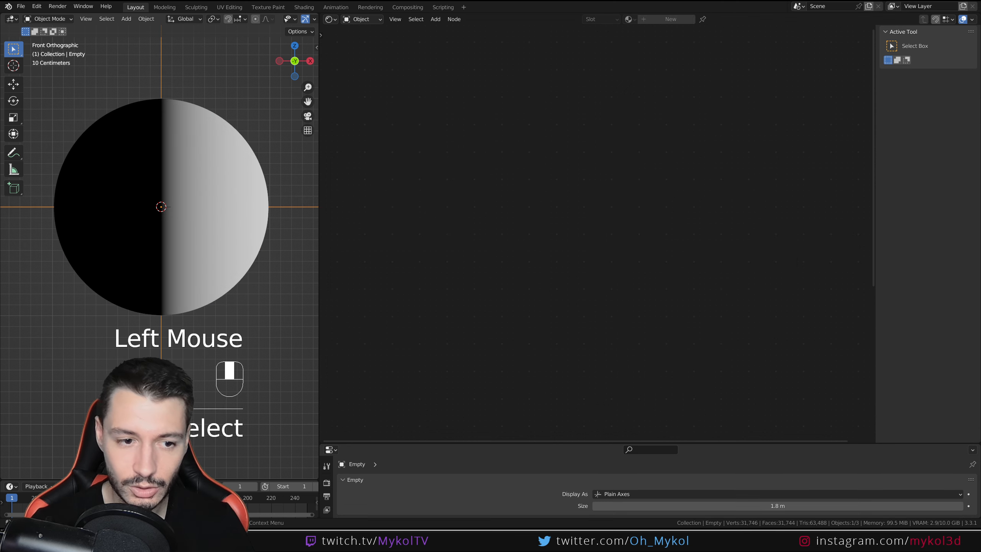
key("g")
key("Escape")
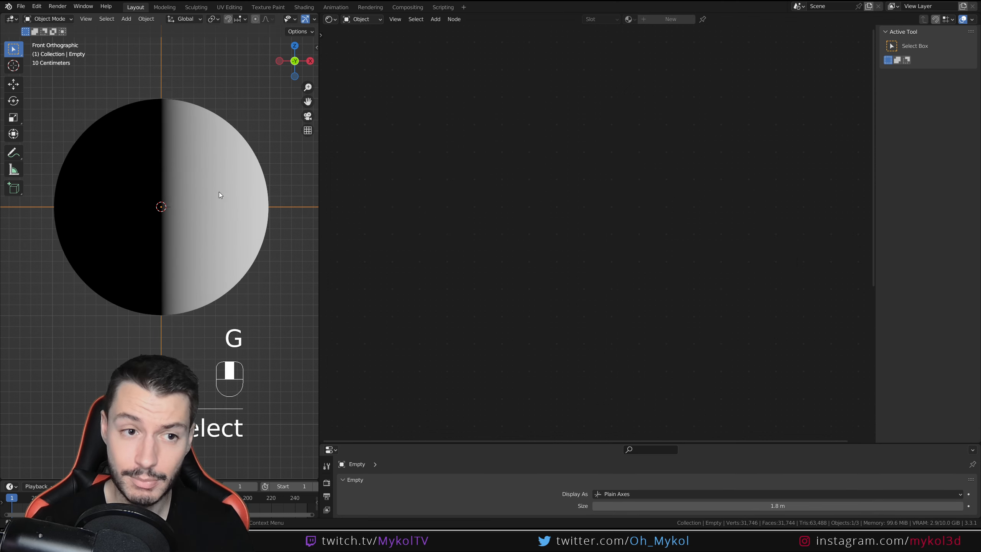
left_click(223, 178)
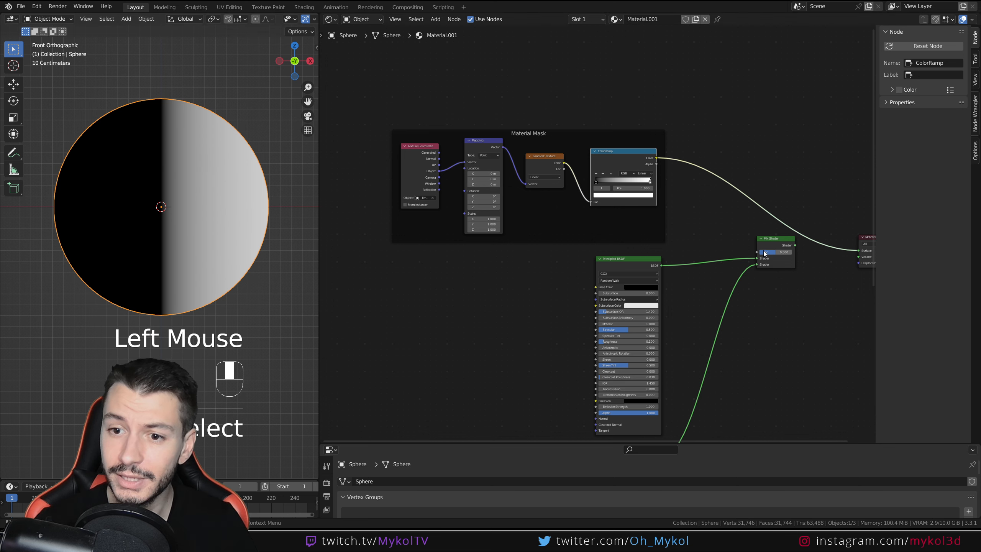
Connect the ColorRamp's Color output to the Mix Shader's Fac and route the Mix Shader to the Material Output
middle_click_drag(764, 254, 685, 229)
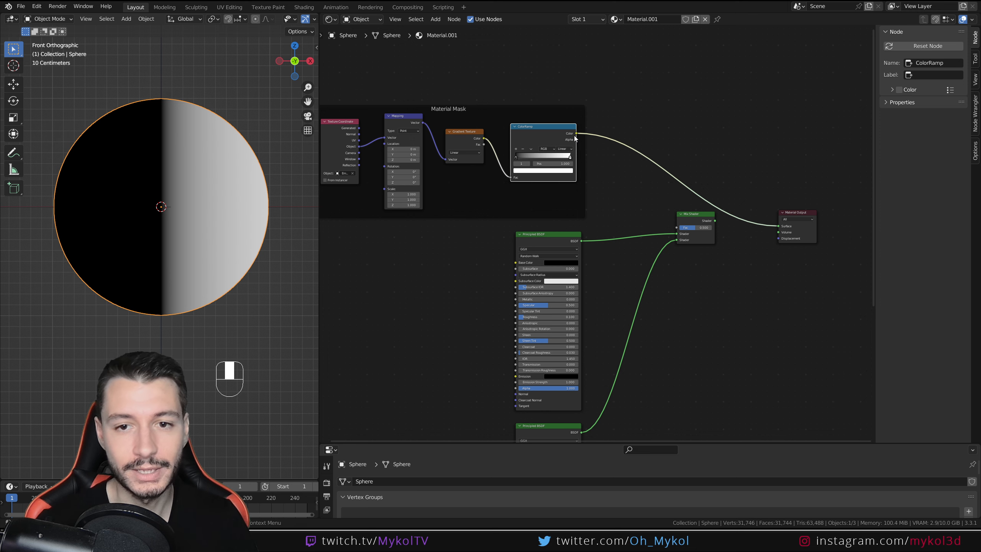
left_click_drag(576, 133, 677, 227)
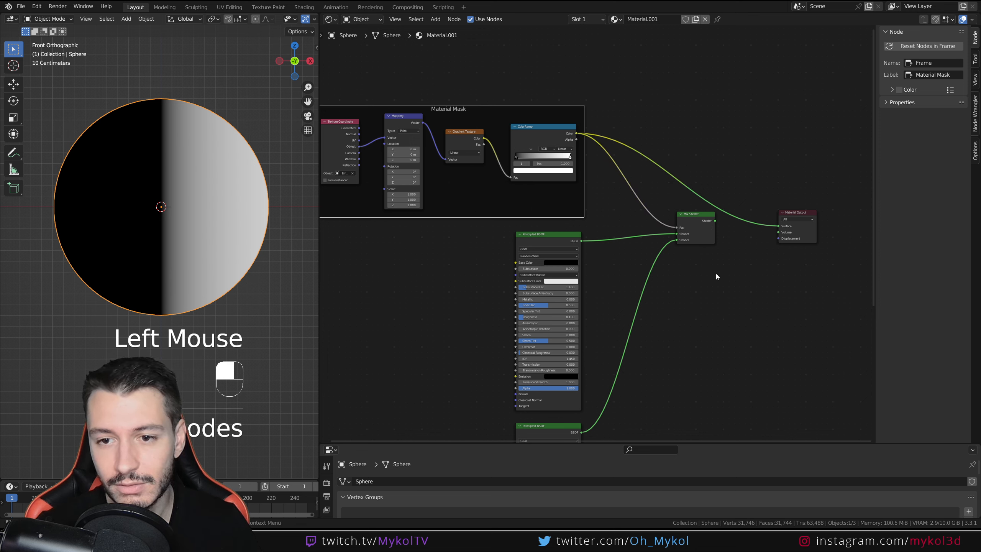
left_click(715, 221, "ctrl+shift")
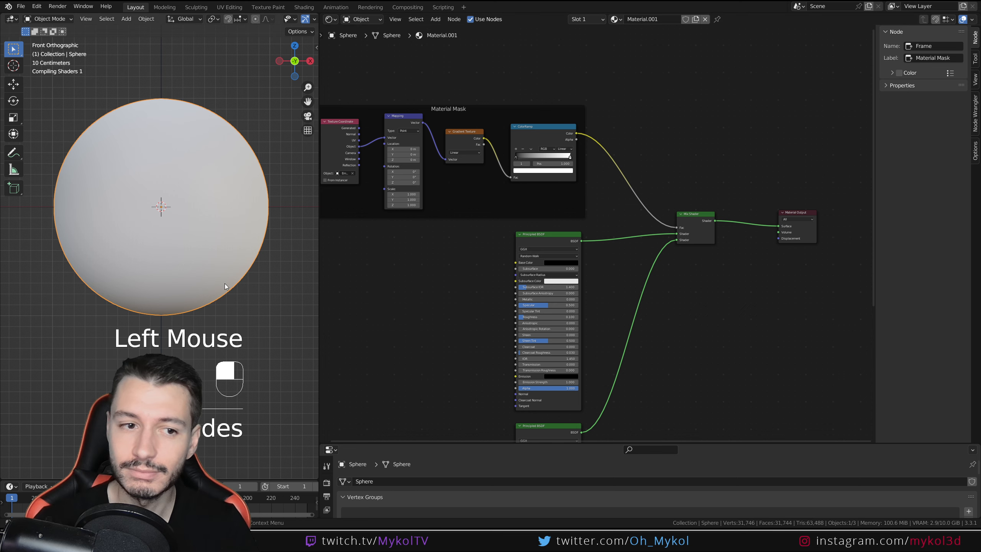
Try moving the empty to test how it shifts the transition between the two shaders, and cancel the move
left_click(162, 359)
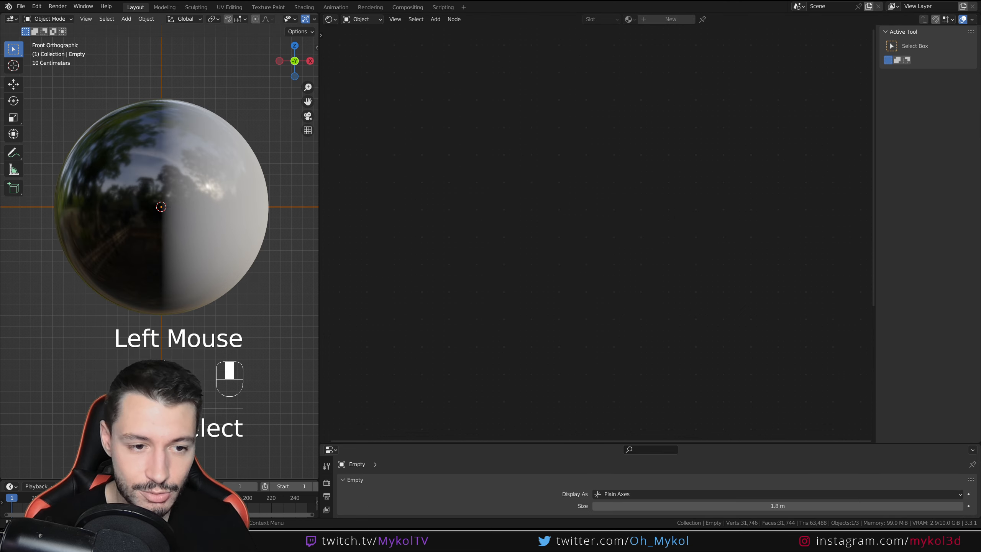
key("g")
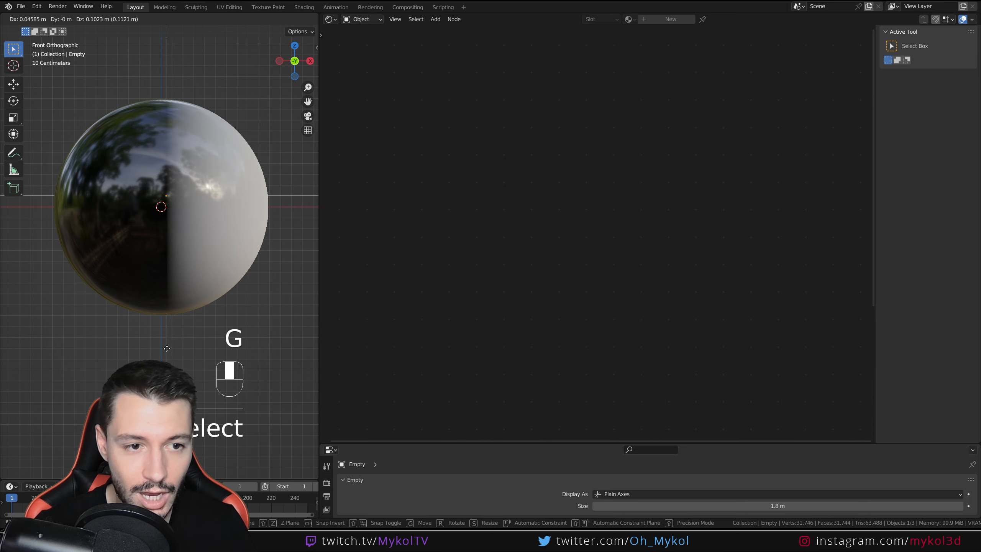
right_click(200, 357)
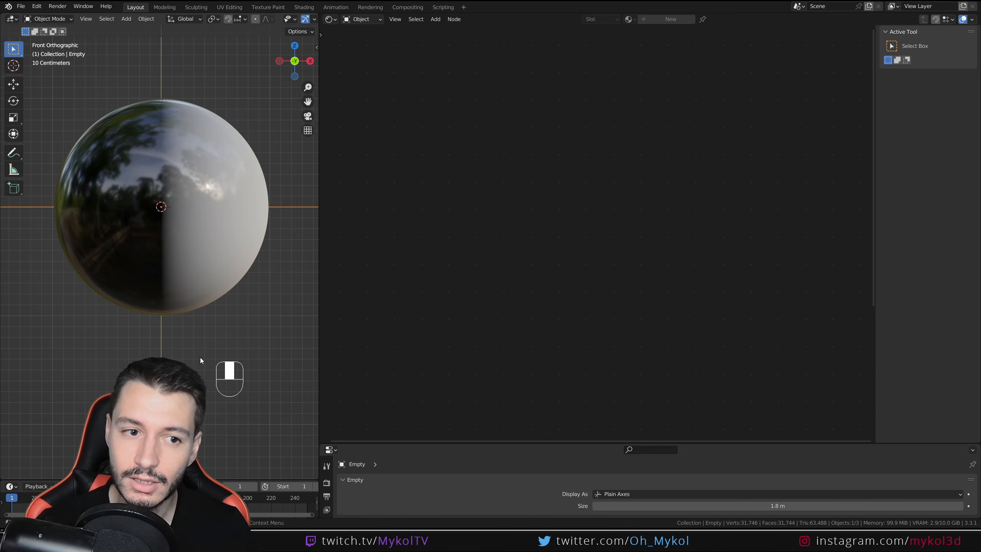
Reselect the sphere and move both Principled BSDF nodes together further from the Mix Shader, under the start of the Material Mask frame
left_click(211, 286)
scroll(508, 300, "down", 3)
middle_click_drag(508, 298, 495, 265)
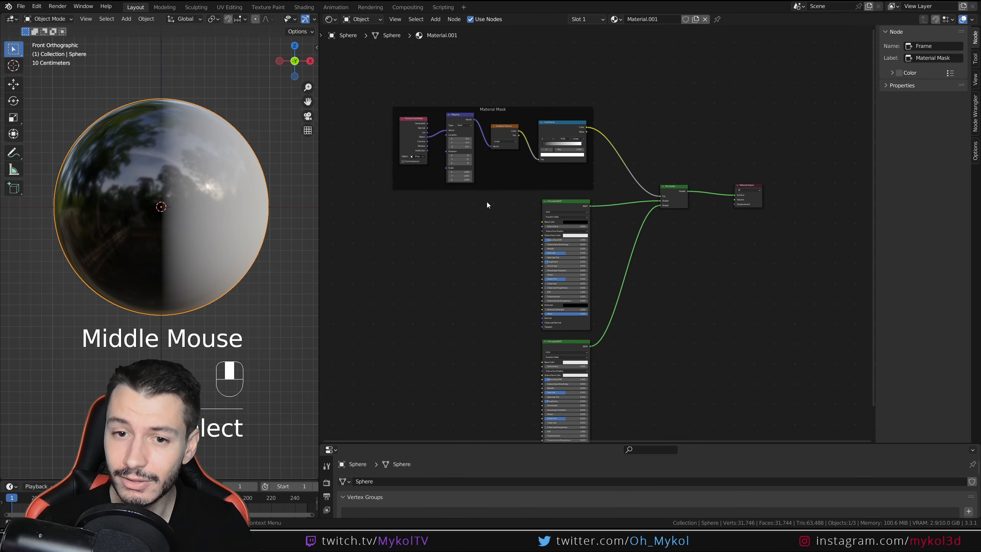
left_click_drag(482, 196, 612, 370)
left_click_drag(565, 206, 451, 205)
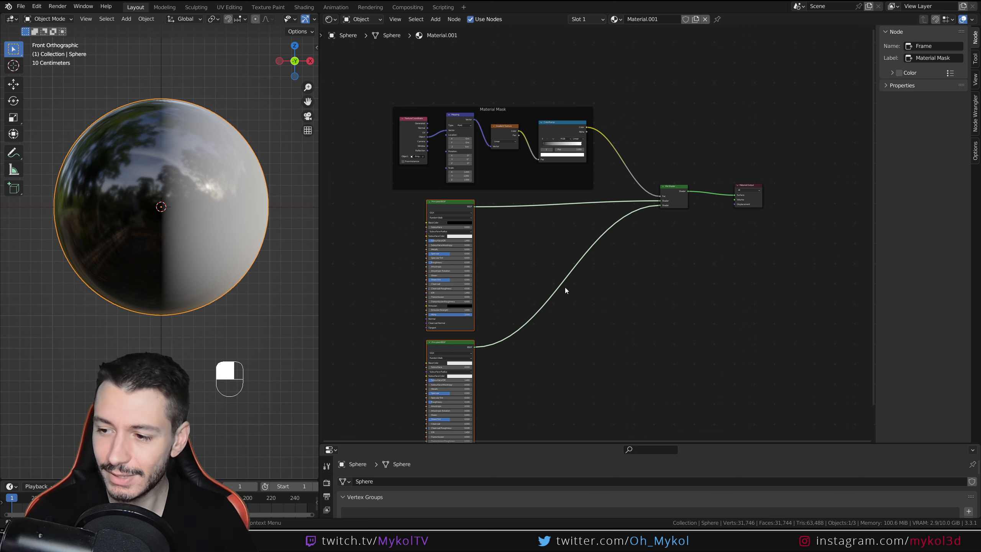
Review the node setup from both Principled BSDFs through the Mix Shader to the Material Output, including the Material Mask frame
scroll(456, 295, "up", 4)
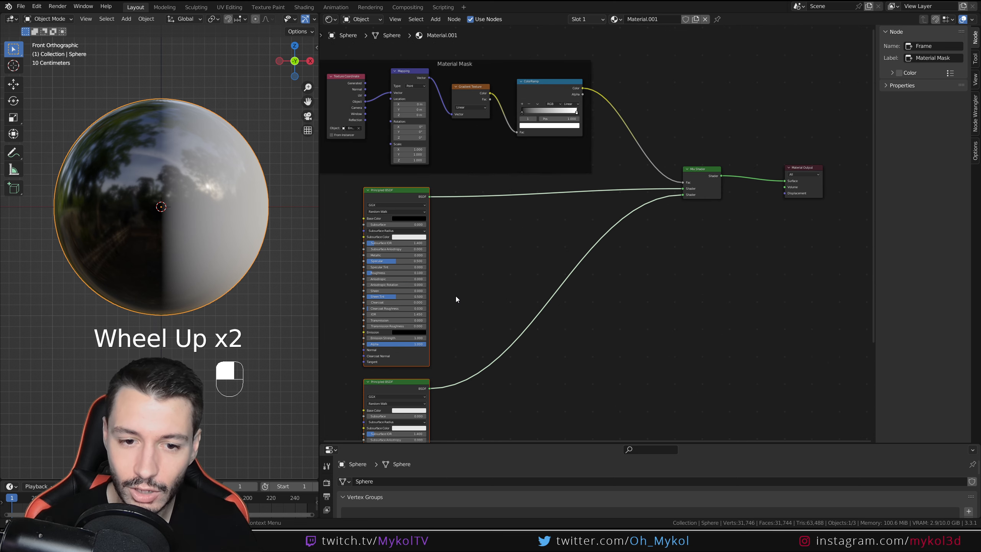
left_click(467, 109)
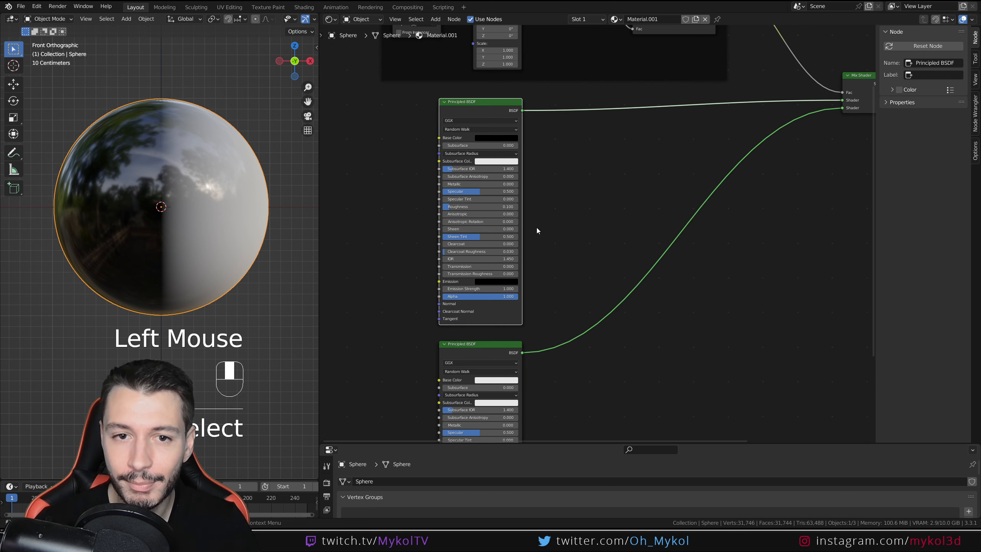
middle_click_drag(536, 228, 546, 182)
left_click(489, 296)
scroll(637, 195, "down", 4)
middle_click_drag(781, 100, 687, 177)
scroll(642, 244, "up", 3)
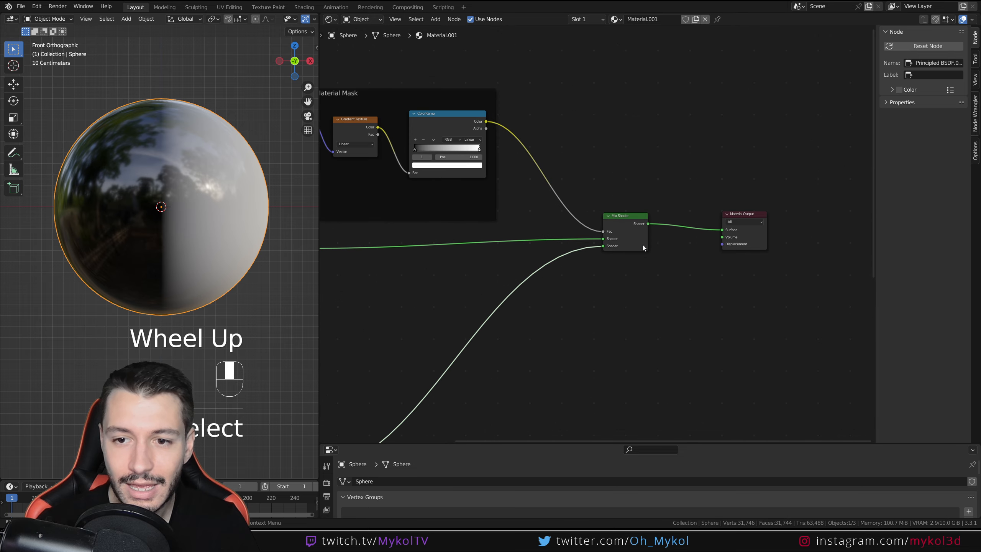
middle_click_drag(643, 244, 589, 250)
left_click(674, 213)
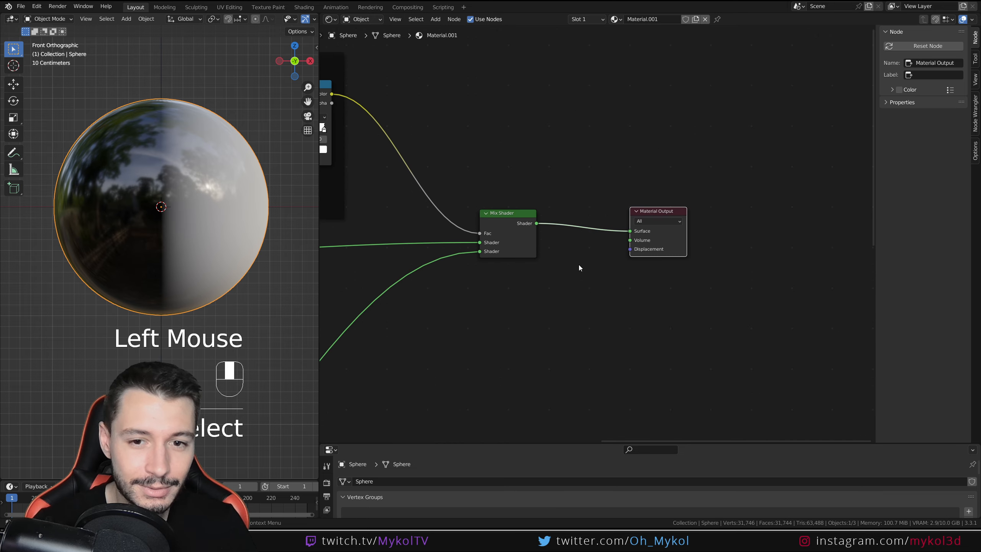
scroll(580, 265, "down", 4)
middle_click_drag(500, 306, 572, 291)
middle_click_drag(533, 200, 567, 163)
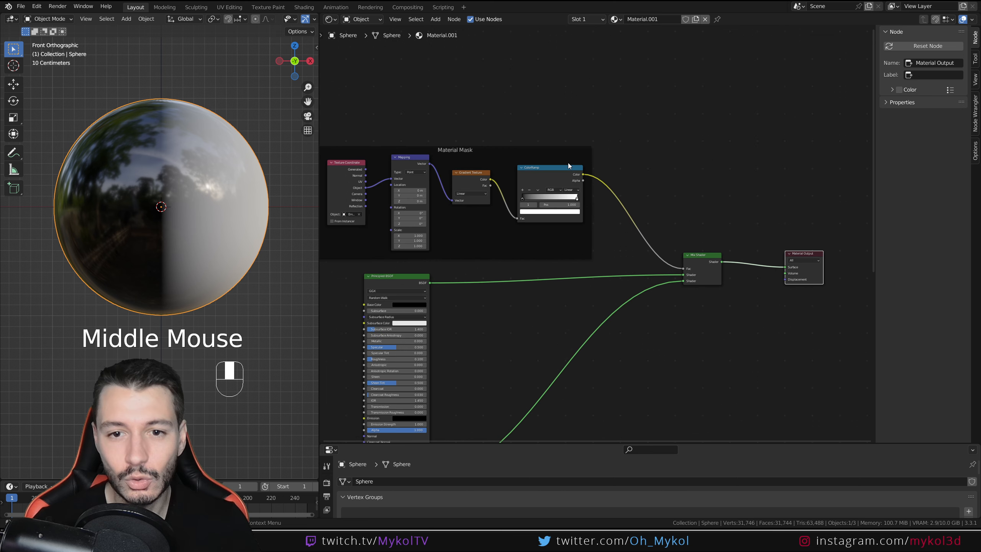
scroll(541, 198, "down", 1)
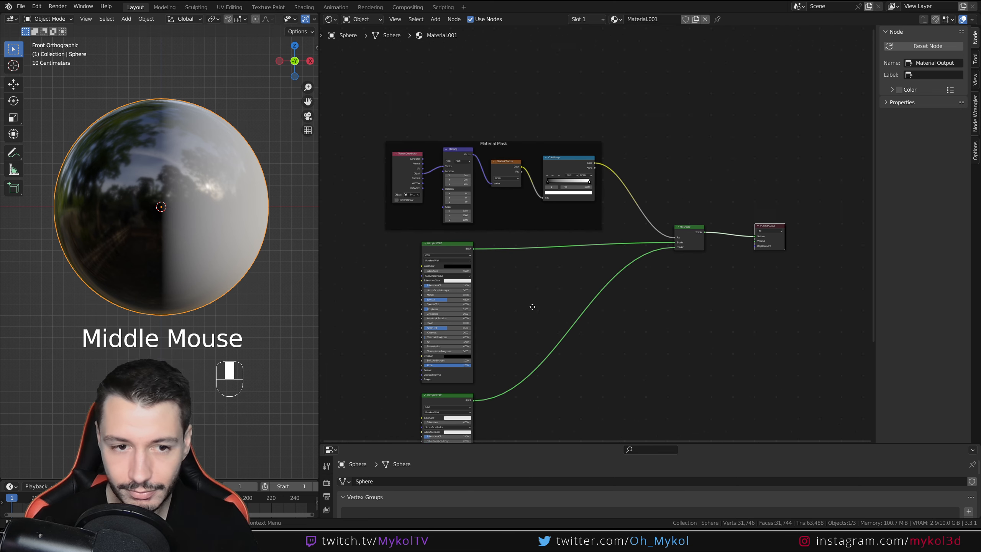
middle_click_drag(532, 307, 569, 245)
middle_click_drag(569, 232, 566, 281)
Move the black stop of the Material Mask's ColorRamp to position 0.073
scroll(633, 193, "up", 2)
middle_click_drag(633, 193, 621, 261)
scroll(603, 232, "up", 3)
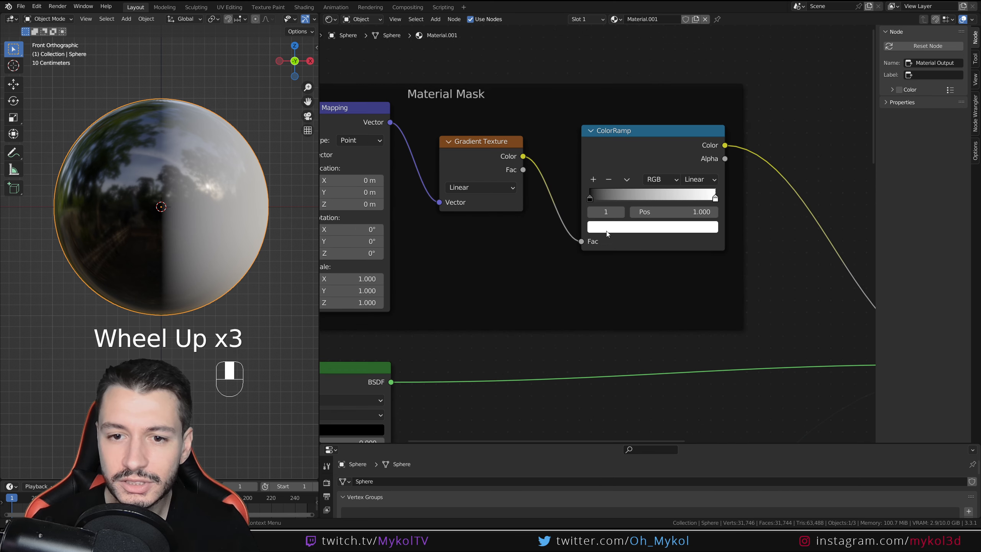
left_click_drag(591, 199, 601, 199)
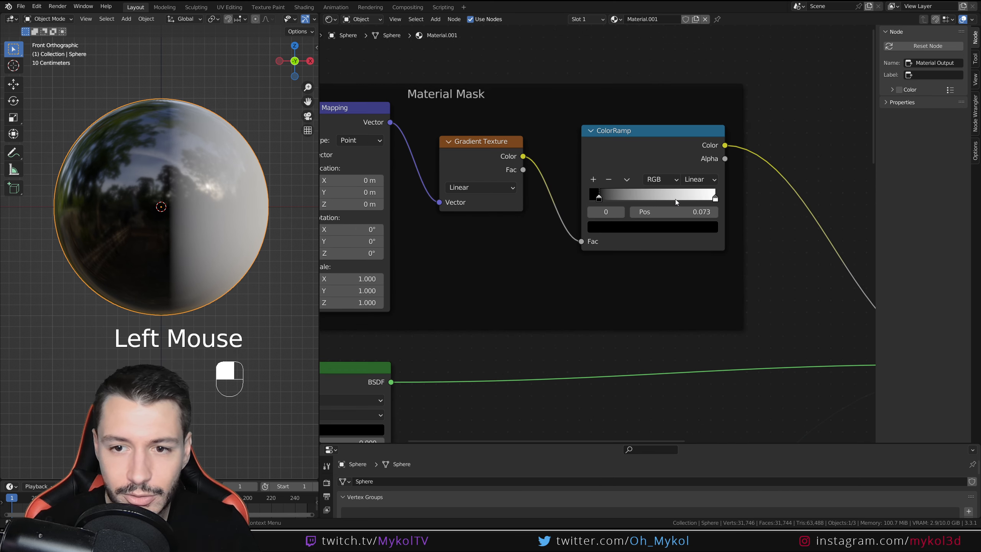
Return the Material Mask ColorRamp stops to the ends, black at position 0 and white at position 1
mouse_move(716, 198)
left_mouse_down()
mouse_move(604, 200)
mouse_move(780, 197)
left_mouse_up()
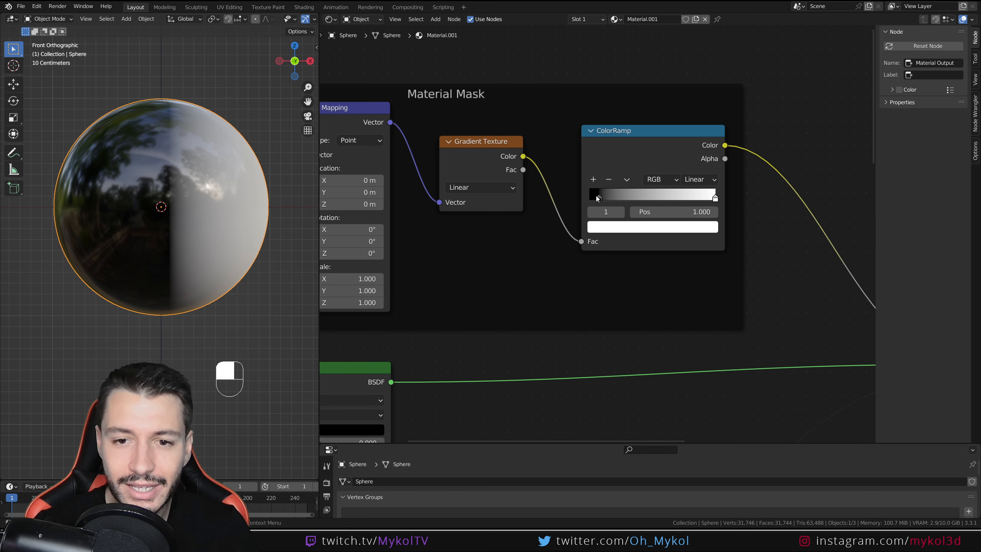
left_click_drag(599, 197, 557, 199)
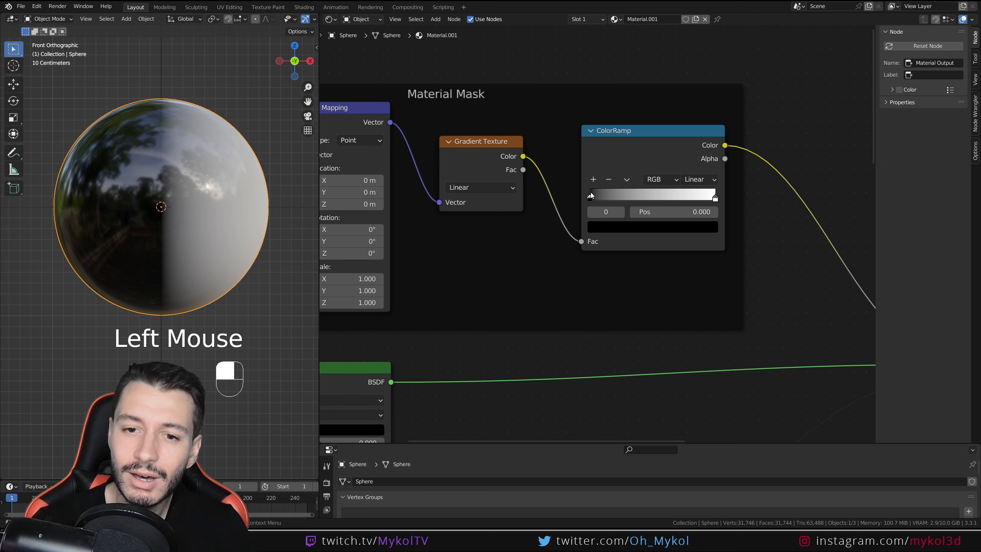
scroll(212, 267, "up", 2)
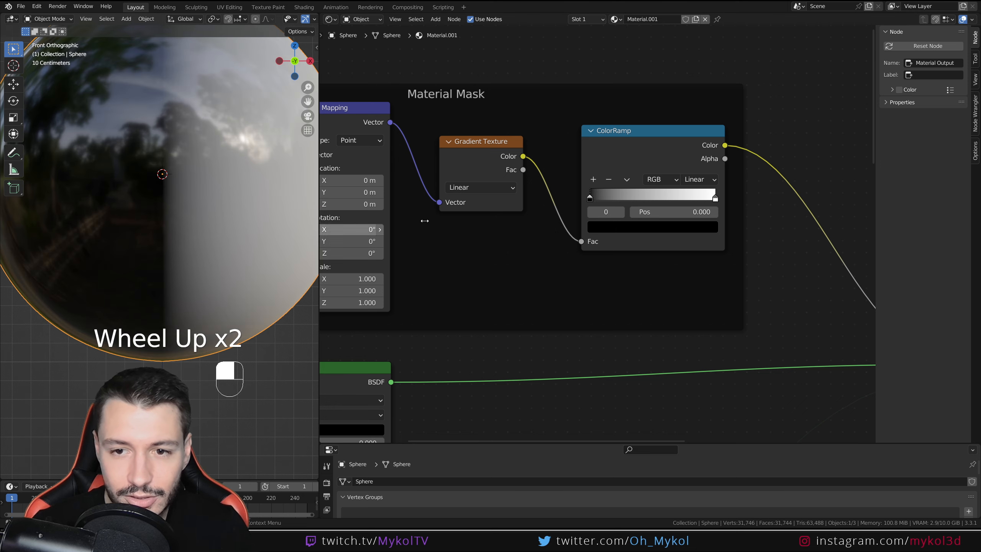
mouse_move(711, 199)
left_mouse_down()
mouse_move(597, 205)
mouse_move(715, 199)
left_mouse_up()
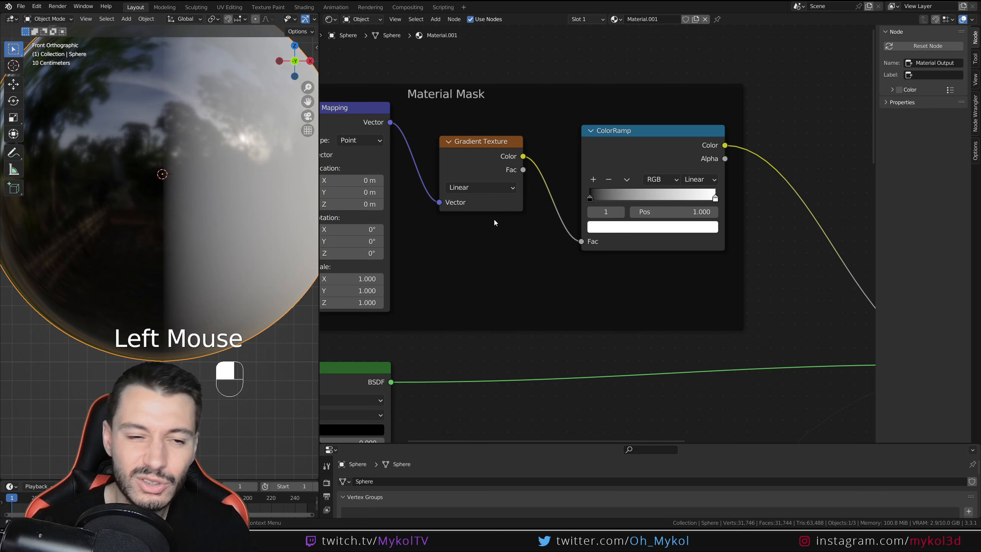
scroll(243, 209, "down", 2)
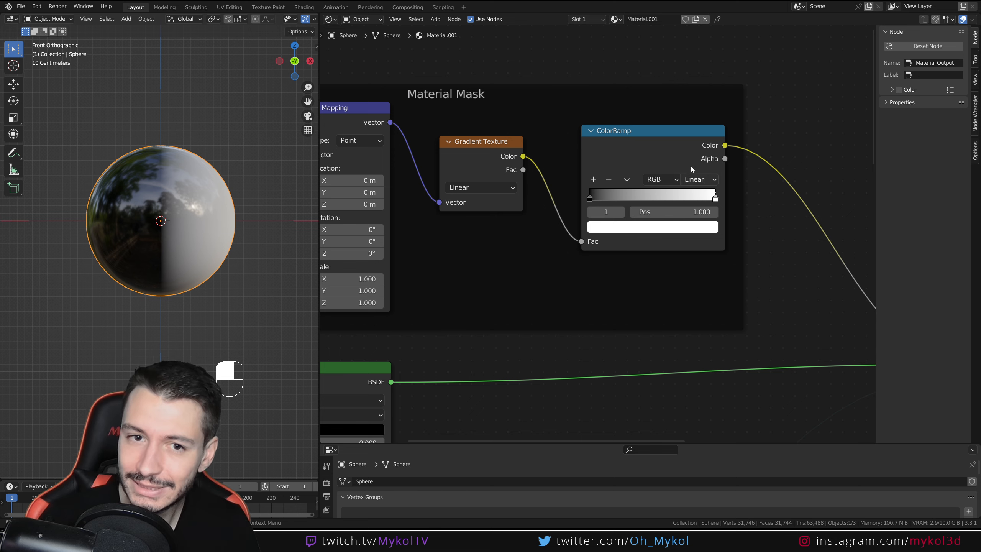
Try enclosing only the two Principled BSDF nodes in a frame, and undo the framing
scroll(556, 290, "down", 3)
middle_click_drag(556, 290, 615, 200)
scroll(615, 200, "down", 2)
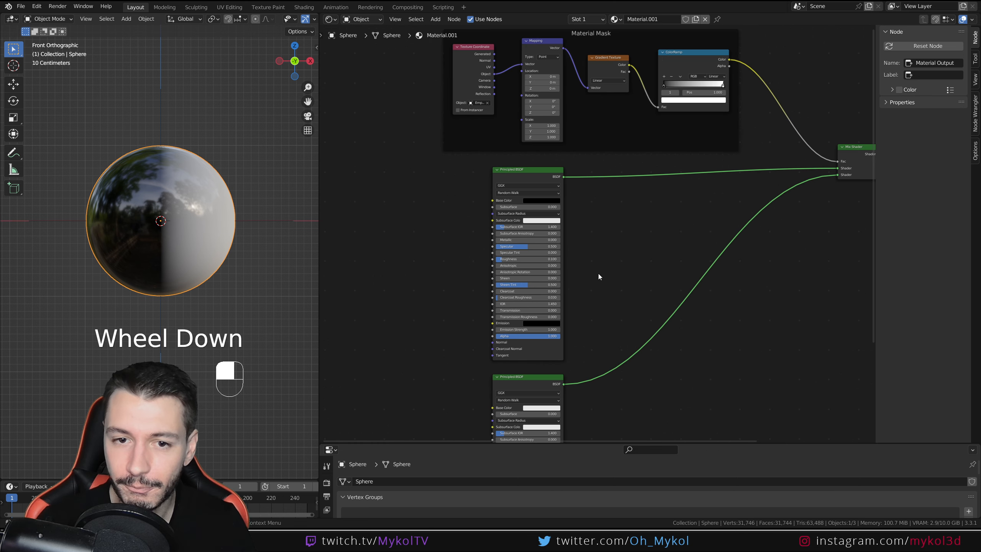
middle_click_drag(597, 273, 602, 195)
left_click_drag(468, 92, 593, 391)
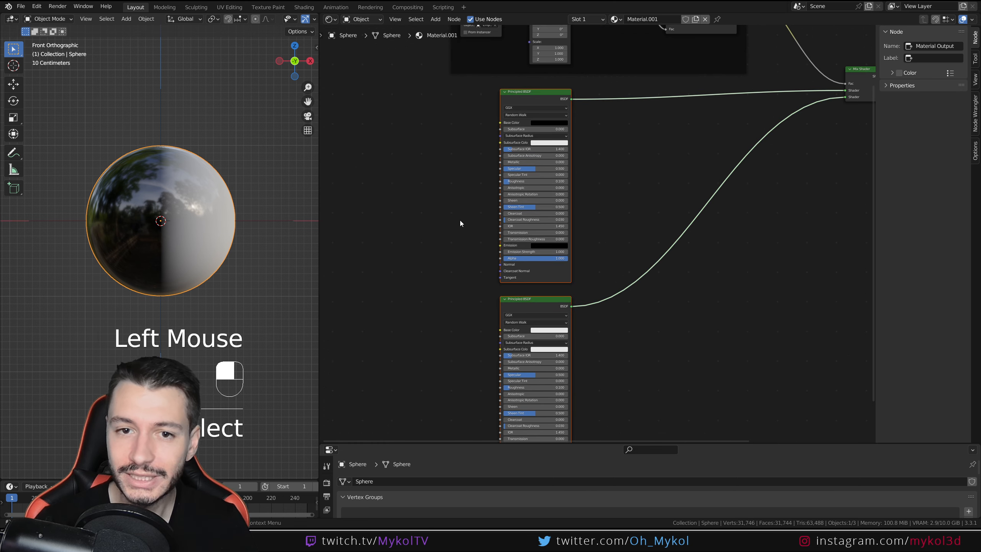
key("shift+p")
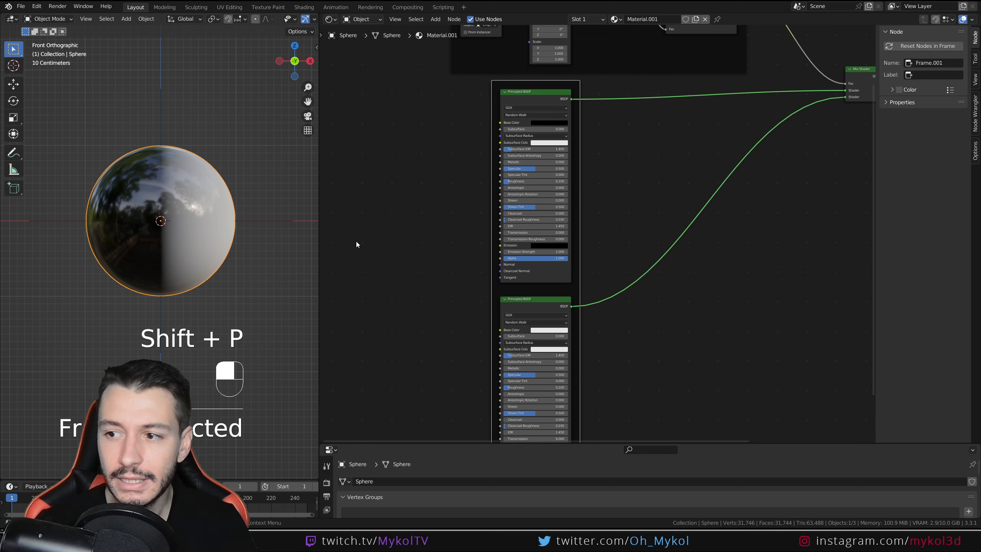
key("ctrl+z")
Bring the Mix Shader and both Principled BSDF nodes closer together, beneath the end of the Material Mask frame
middle_click_drag(718, 193, 561, 247)
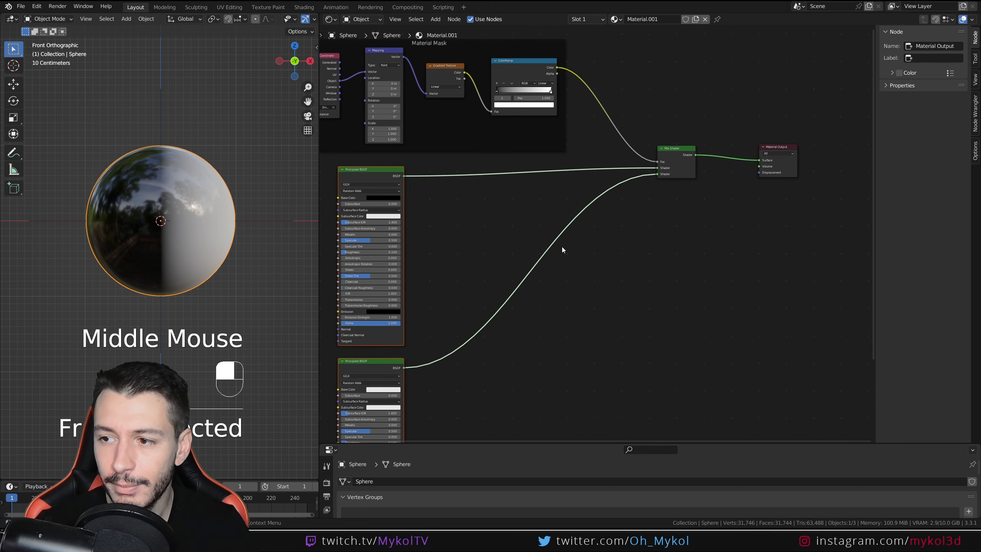
left_click_drag(671, 149, 610, 193)
middle_click_drag(610, 193, 605, 149)
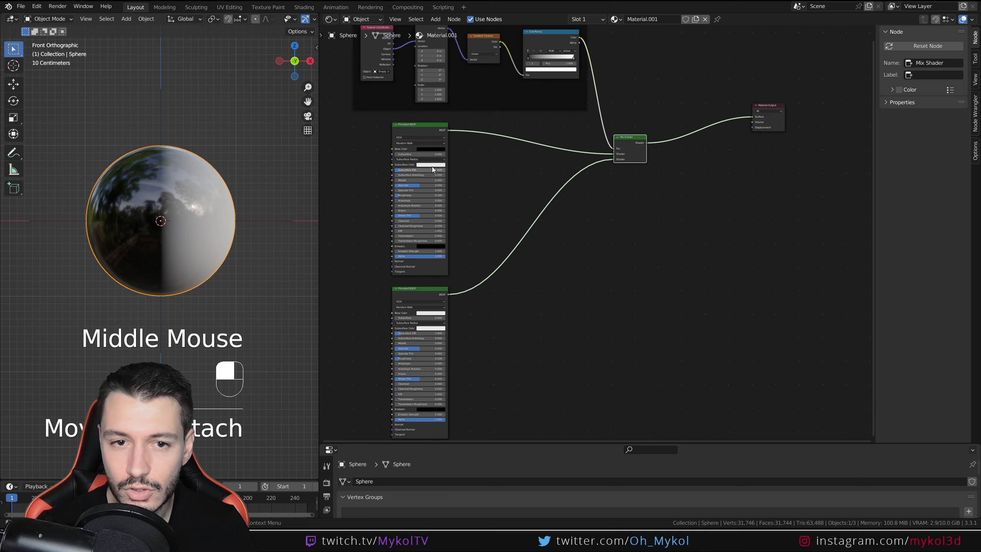
left_click_drag(442, 124, 562, 129)
left_click_drag(439, 297, 557, 303)
Enclose both Principled BSDF nodes and the Mix Shader in a frame labelled "Material Base"
left_click_drag(465, 133, 644, 355)
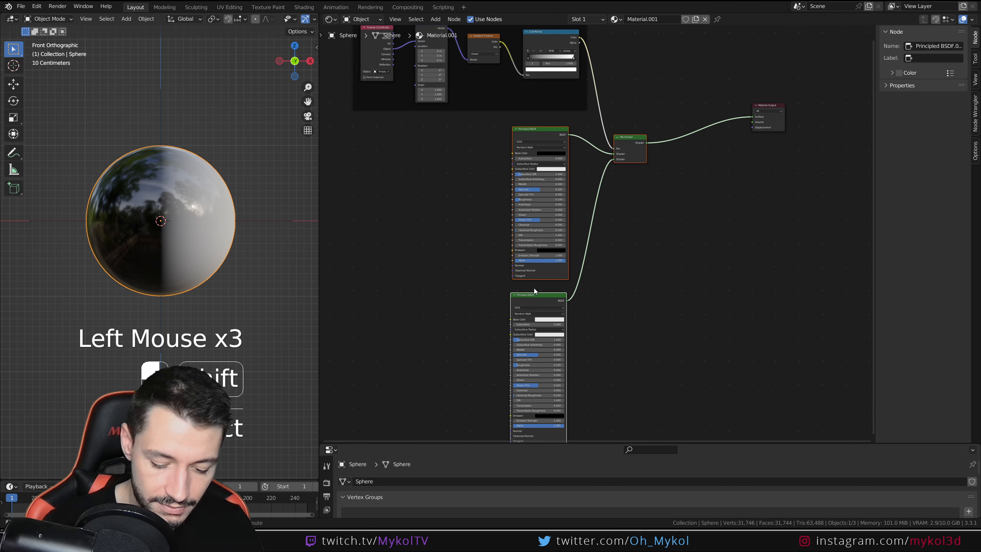
key("shift+p")
left_click(930, 75)
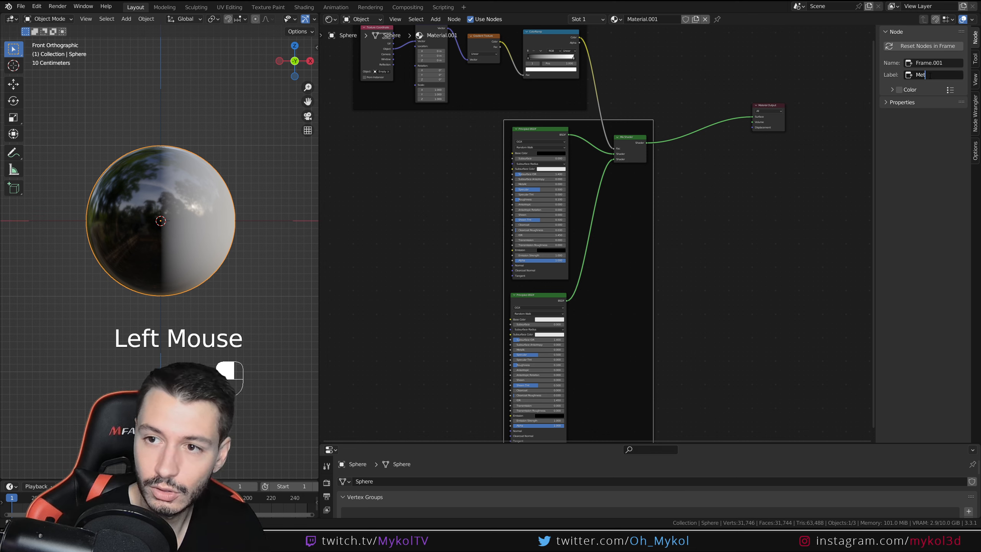
type("Met")
key("BackSpace")
key("BackSpace")
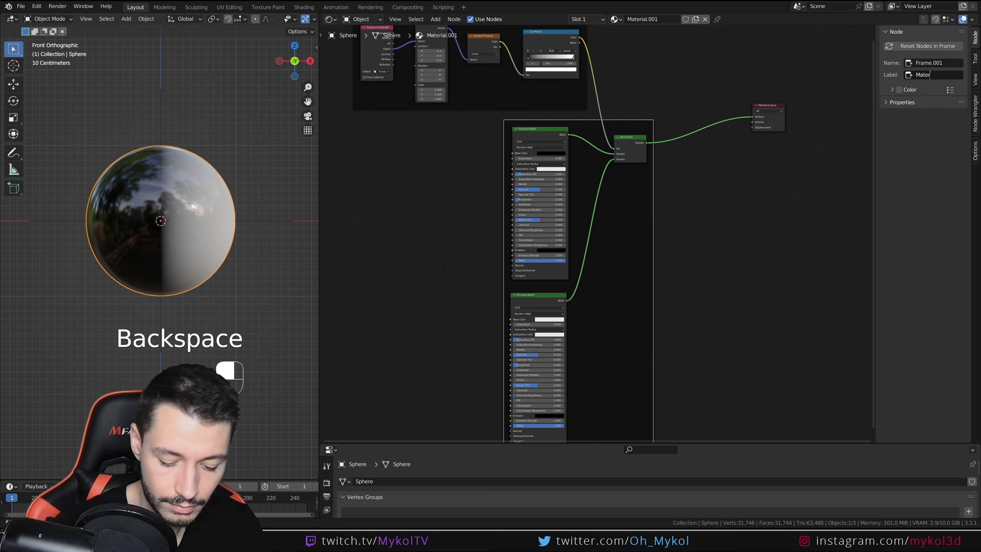
type("aterial Base")
key("Return")
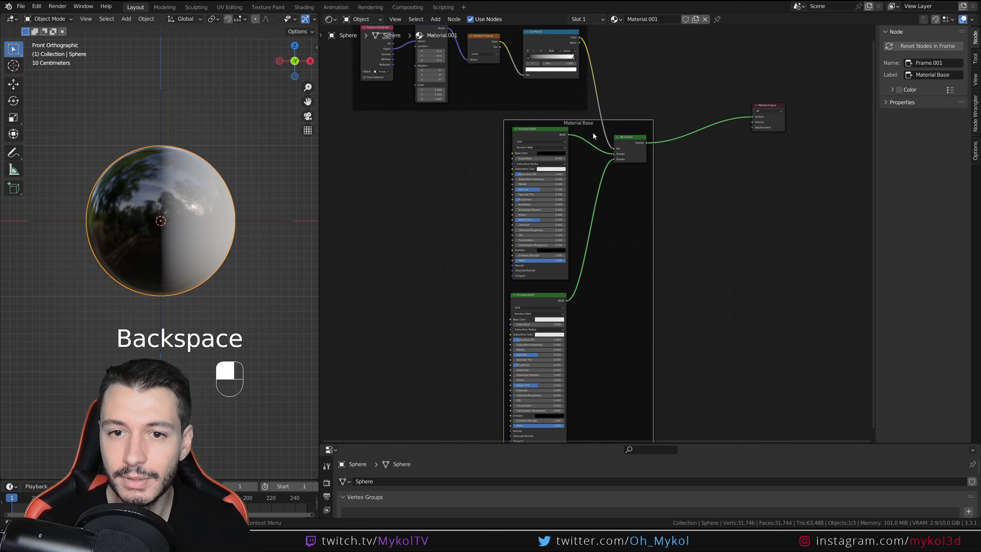
Nudge the Material Base frame up and move the Material Output node further away from it
mouse_move(593, 135)
left_mouse_down()
mouse_move(582, 146)
mouse_move(609, 137)
mouse_move(585, 122)
left_mouse_up()
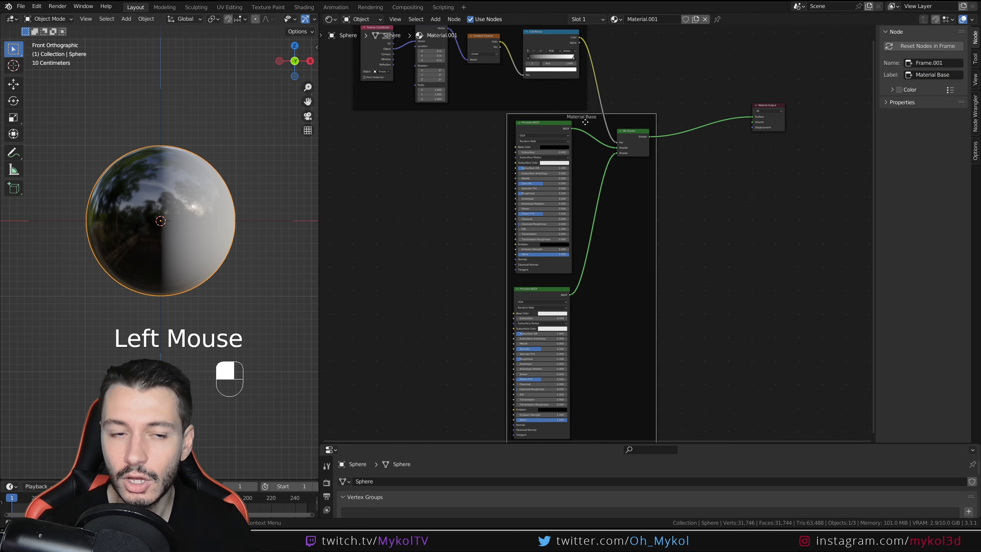
middle_click_drag(725, 263, 651, 231)
left_click(652, 230)
scroll(650, 232, "down", 1)
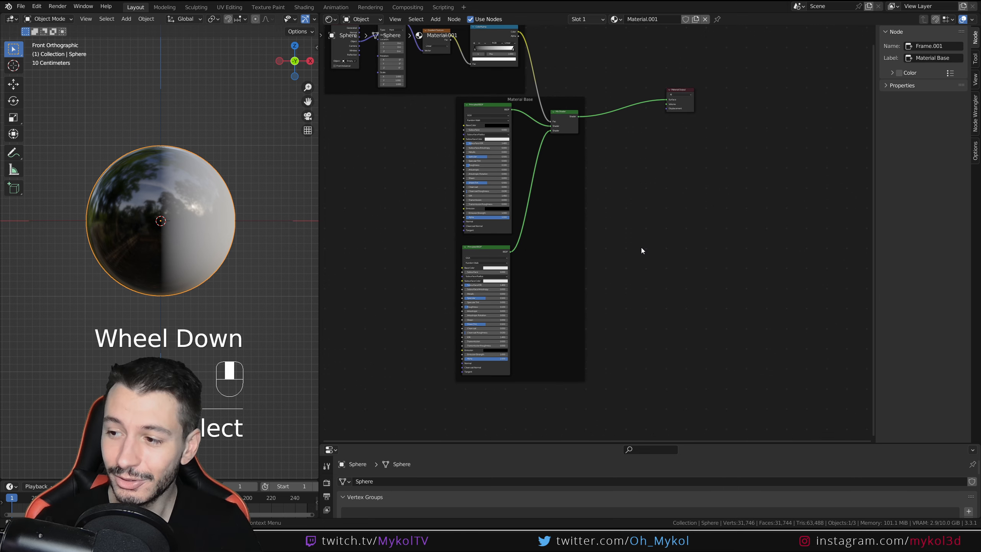
left_click_drag(681, 89, 762, 120)
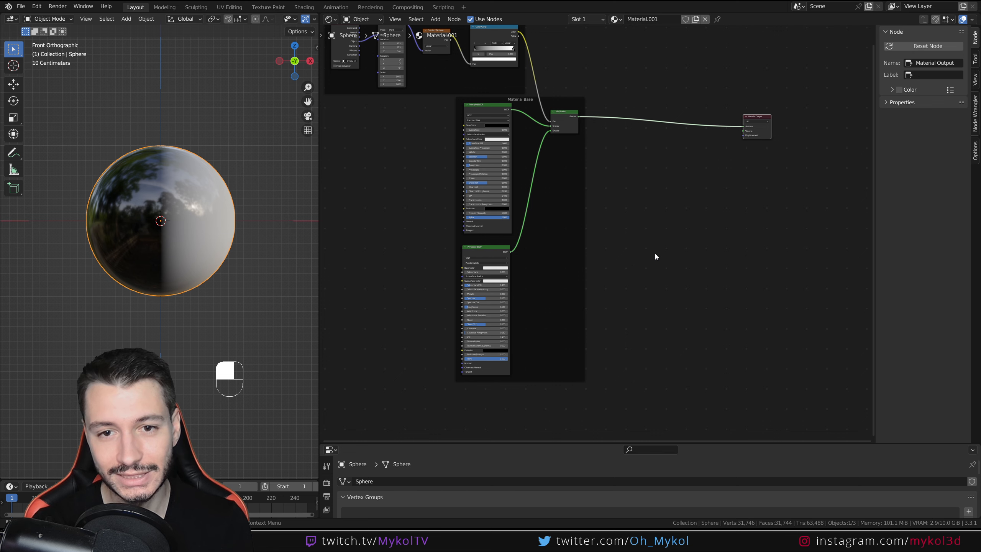
Move the Material Mask and Material Base frames further from the Material Output to free up space for new nodes
middle_click_drag(615, 195, 733, 295)
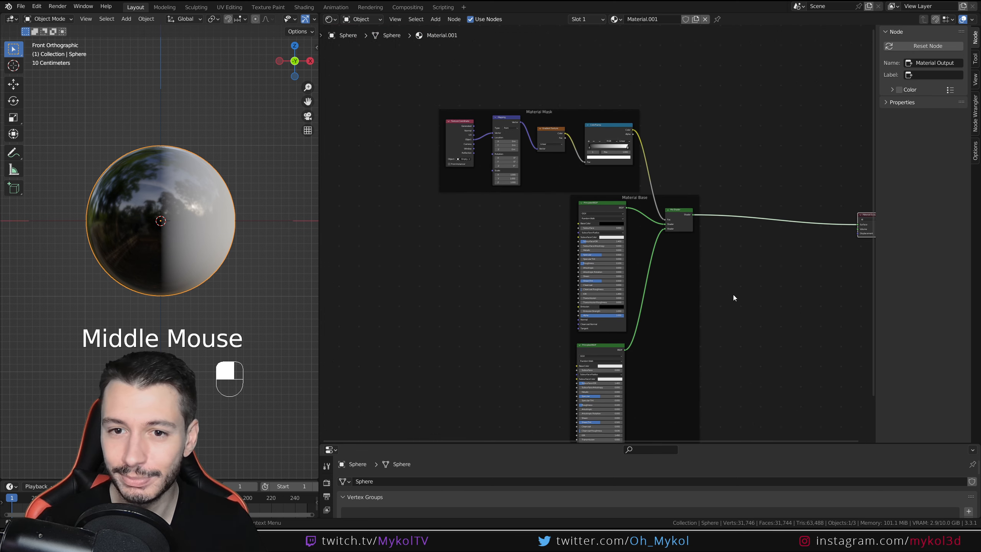
left_click_drag(562, 112, 443, 80)
left_click(640, 197)
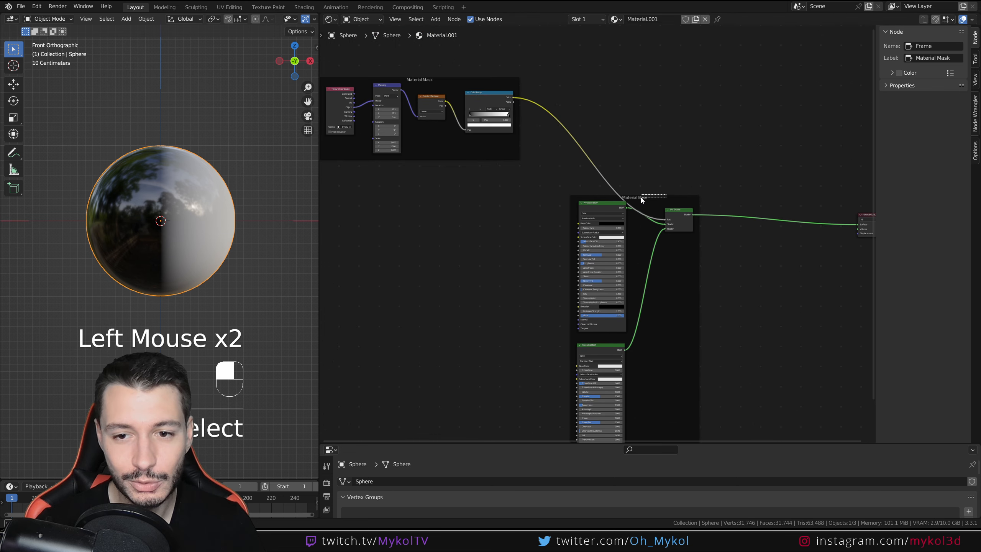
left_click(640, 206)
left_click_drag(649, 197, 531, 194)
mouse_move(587, 262)
middle_mouse_down()
mouse_move(567, 274)
mouse_move(570, 262)
middle_mouse_up()
left_click(570, 262)
scroll(622, 224, "up", 2)
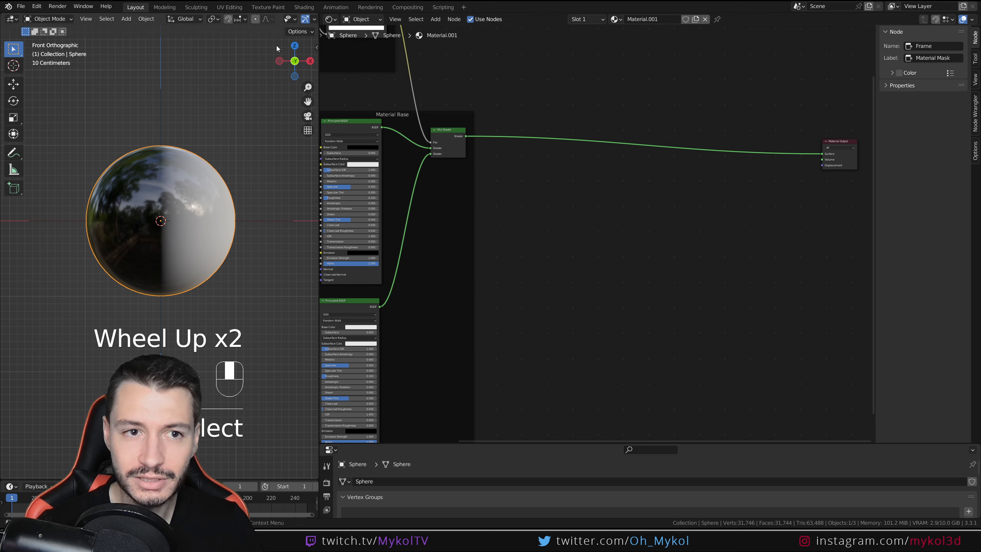
middle_click_drag(304, 24, 217, 24)
left_click(302, 19)
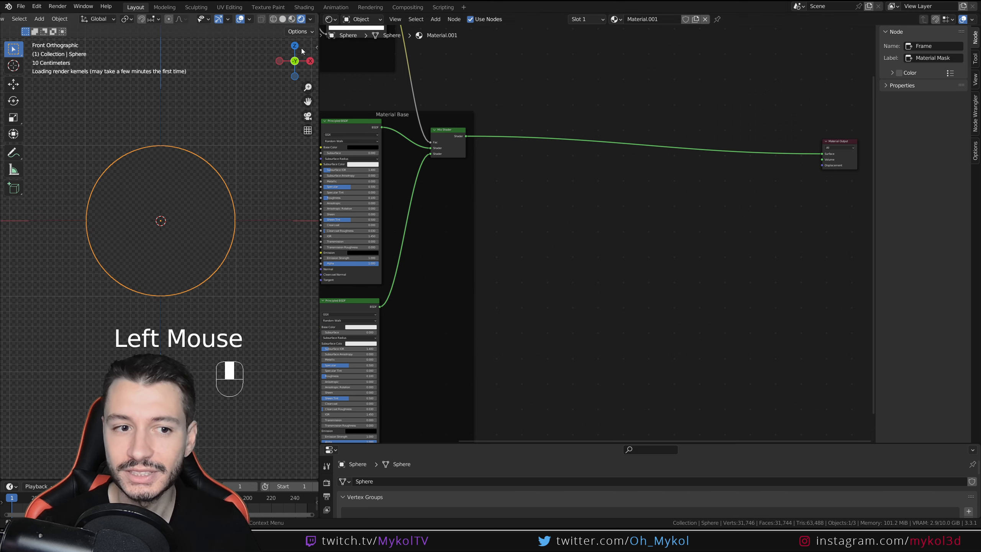
left_click(292, 21)
Add a Musgrave Texture node between the Material Base frame and the Material Output, and preview it on the sphere
key("shift+a")
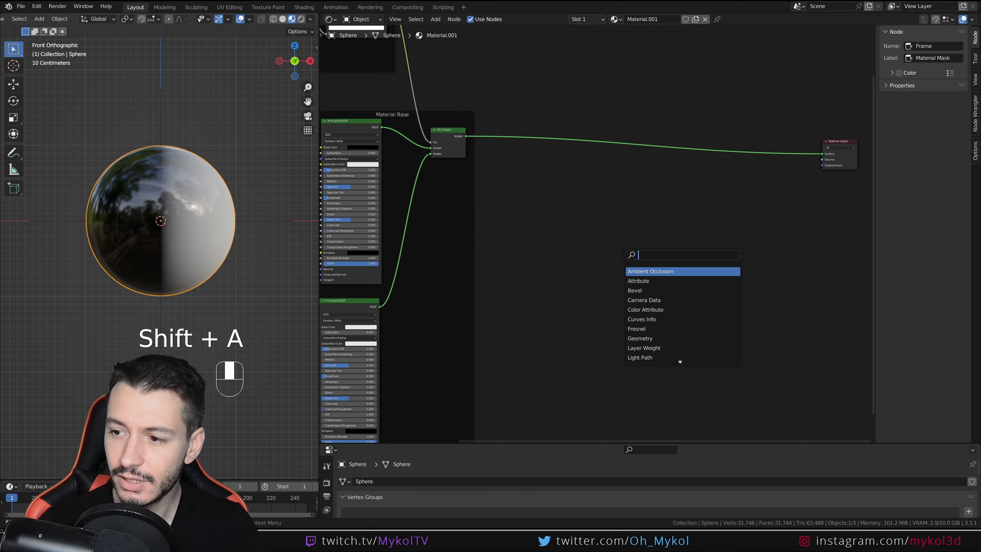
type("msugra")
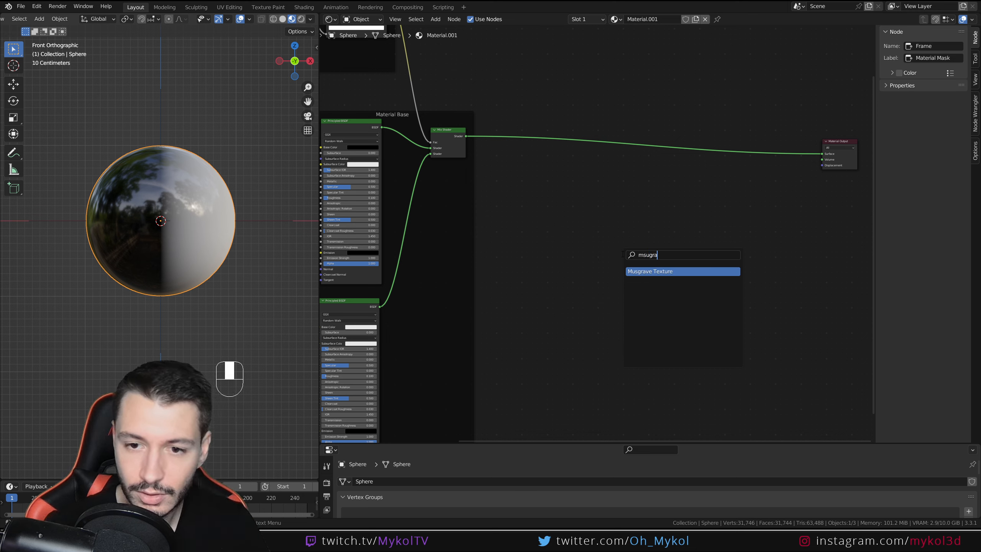
key("Return")
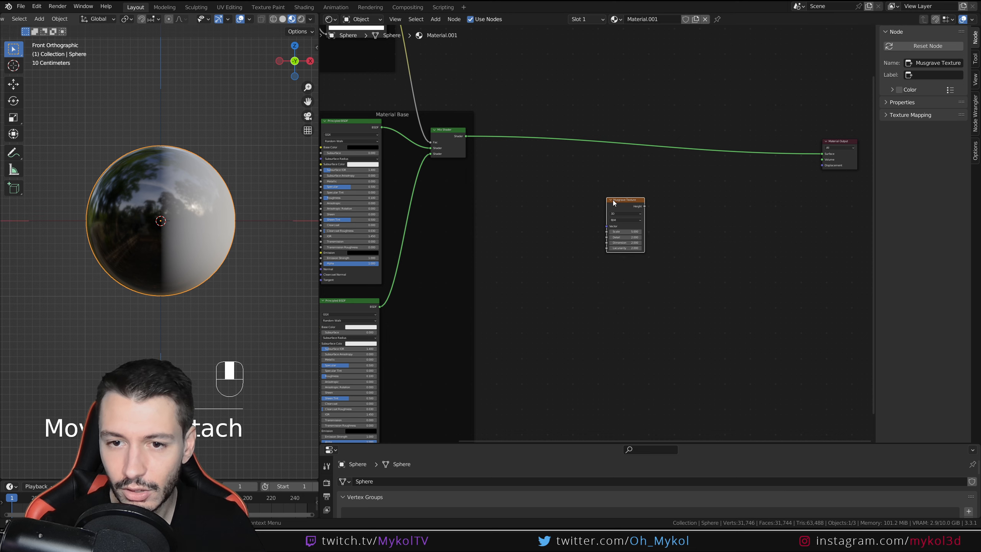
left_click(614, 199)
left_click(634, 199, "ctrl+shift")
scroll(208, 208, "up", 2)
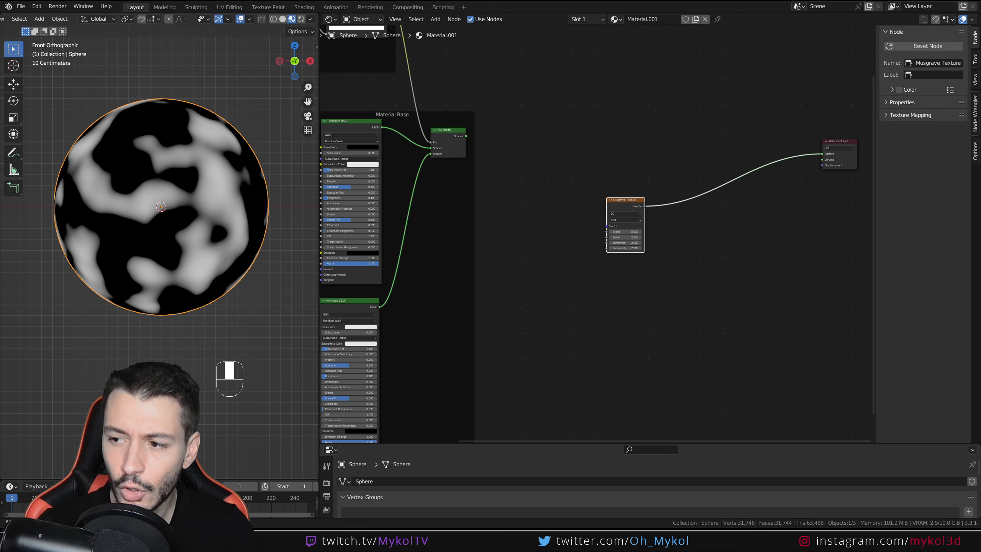
Set the Musgrave Texture's Scale to 18
left_click_drag(624, 232, 653, 232)
left_click(625, 232)
key("Escape")
left_click(624, 232)
left_click(625, 233)
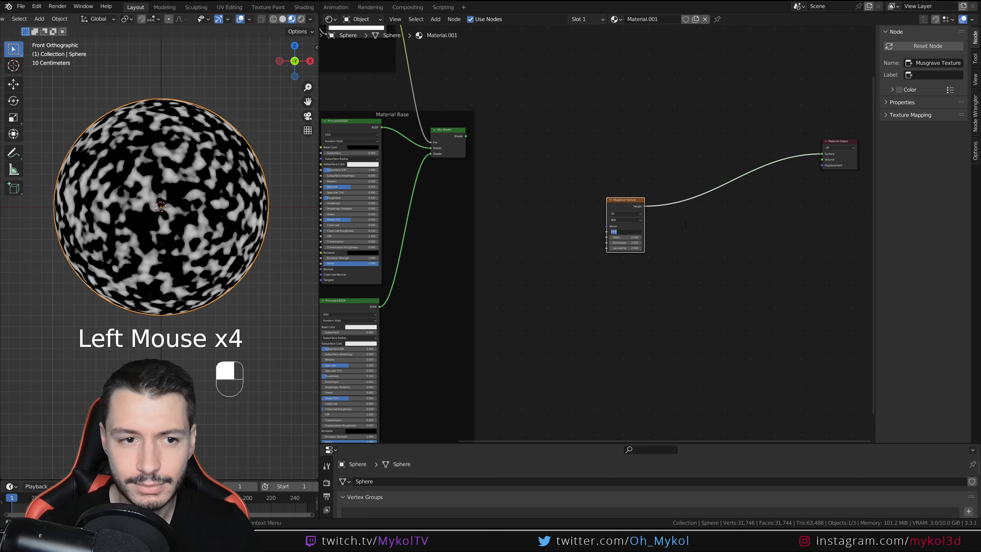
type("18")
key("Return")
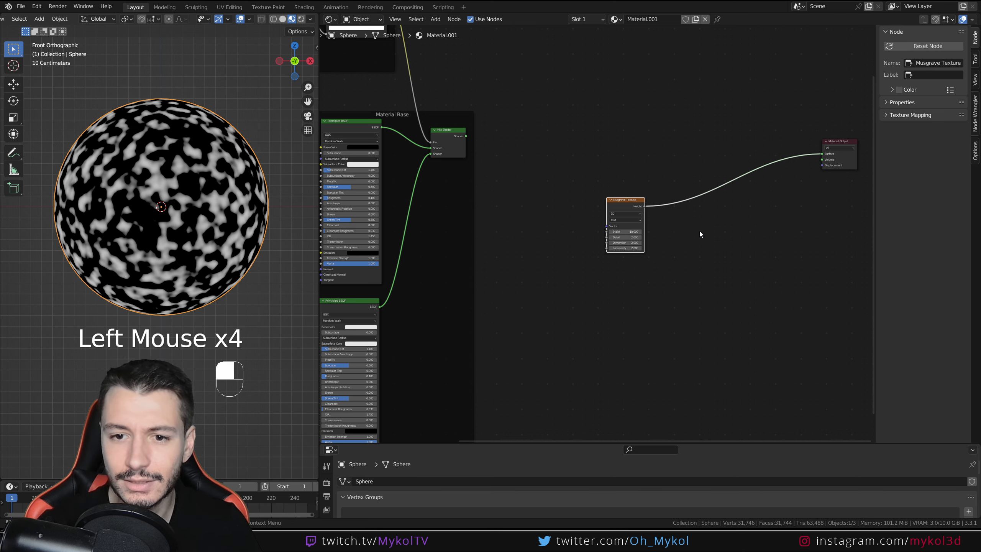
Set the Musgrave Texture's Detail to 2.6 and its Dimension to 0.6
mouse_move(624, 237)
left_mouse_down()
mouse_move(639, 237)
mouse_move(612, 237)
left_mouse_up()
scroll(122, 228, "up", 2)
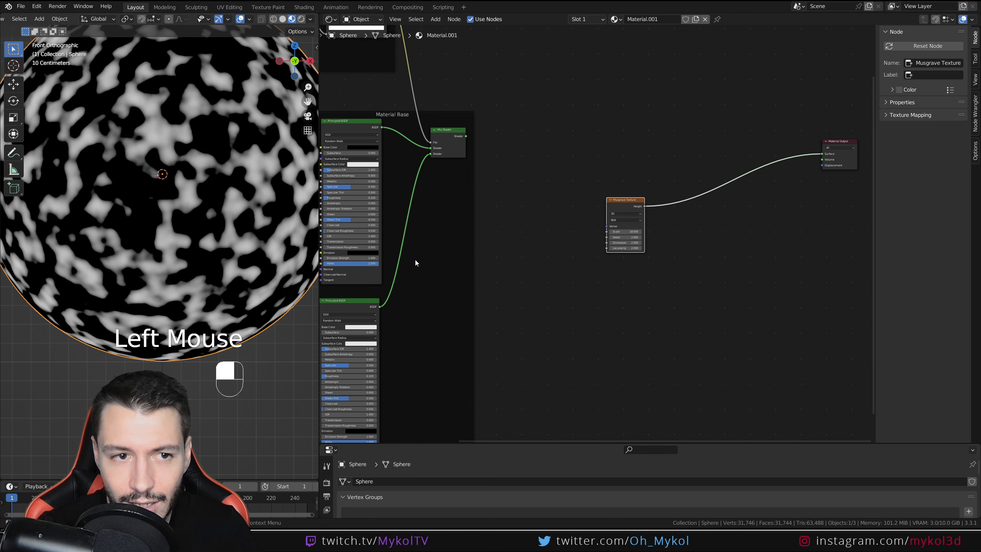
scroll(621, 247, "up", 2)
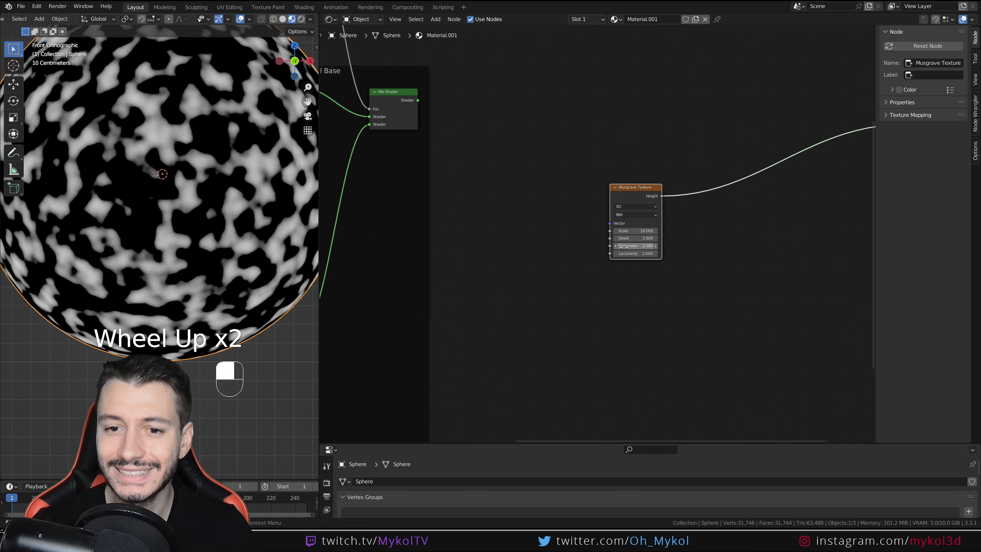
scroll(622, 247, "up", 3)
left_click_drag(623, 249, 656, 249)
left_click(657, 248)
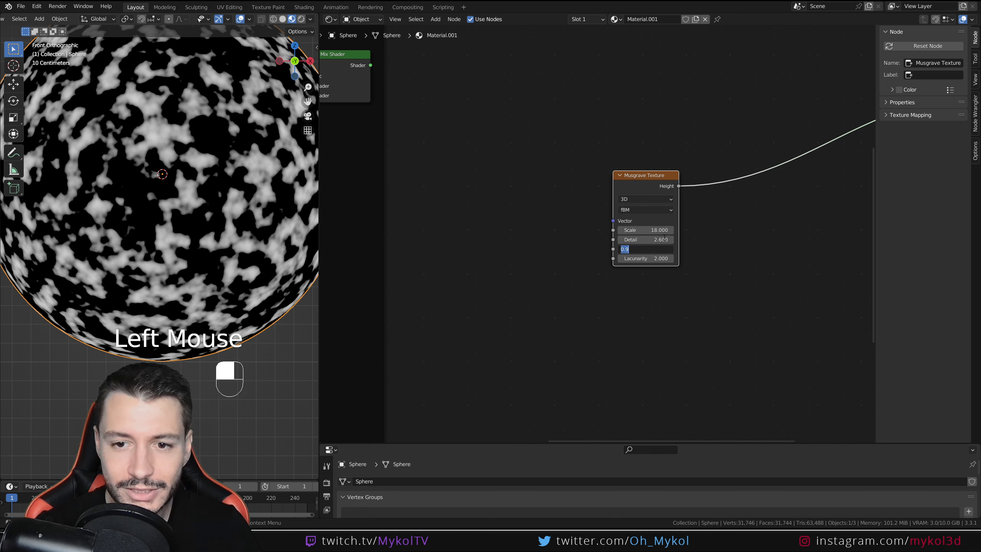
type("0.6")
key("Return")
Add a Displacement node between the Musgrave Texture and the Material Output, below their connection
scroll(580, 209, "down", 3)
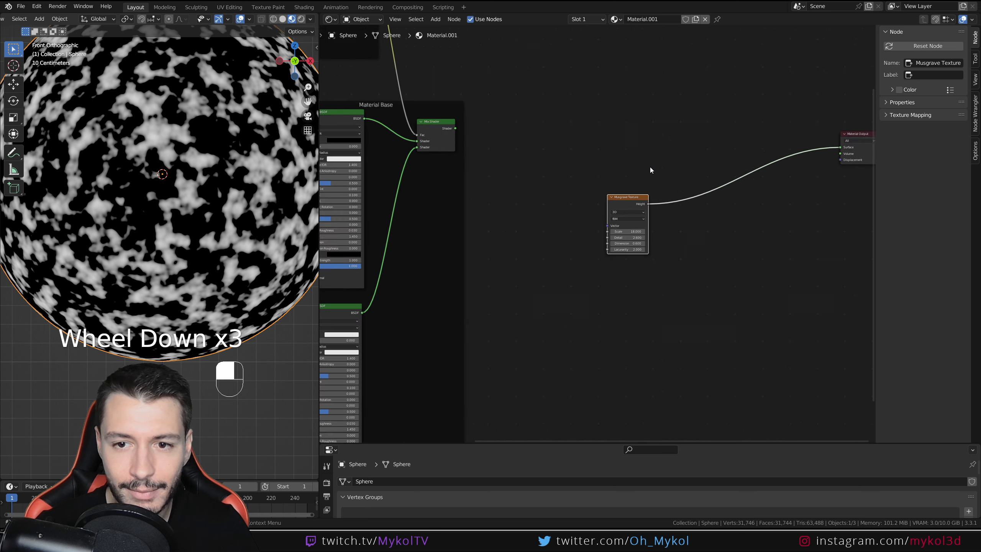
scroll(265, 182, "down", 3)
middle_click_drag(133, 136, 126, 186, "shift")
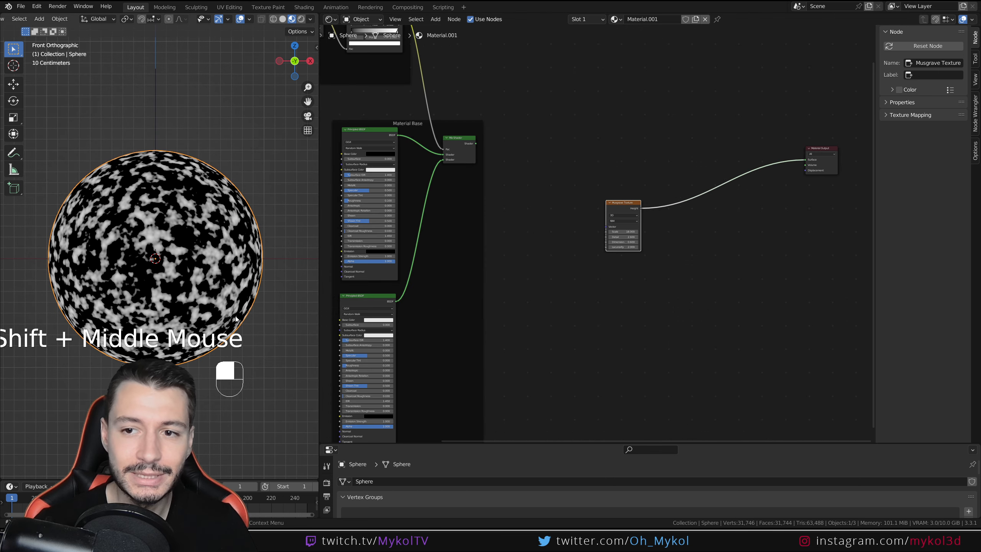
key("shift+a")
type("dios")
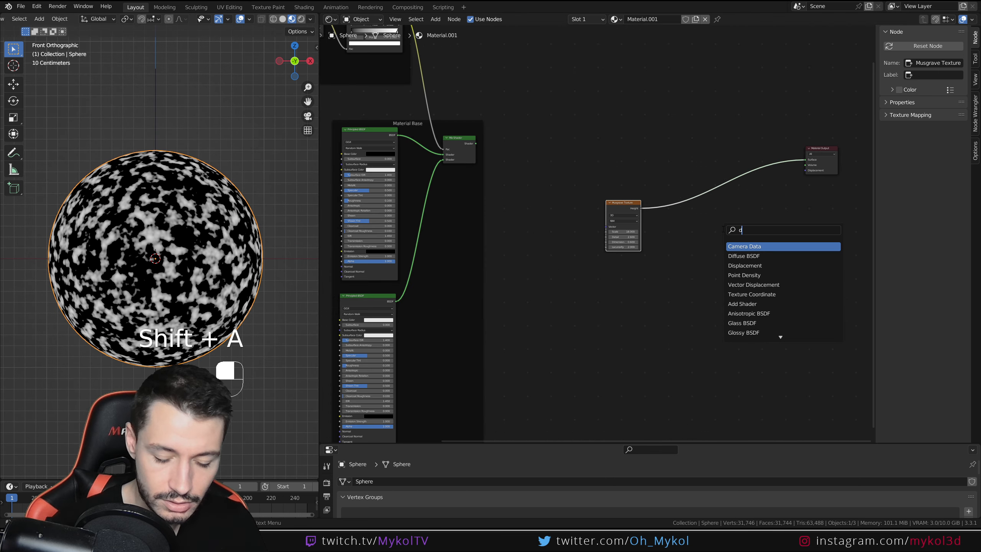
key("BackSpace")
key("BackSpace")
key("Down")
key("Return")
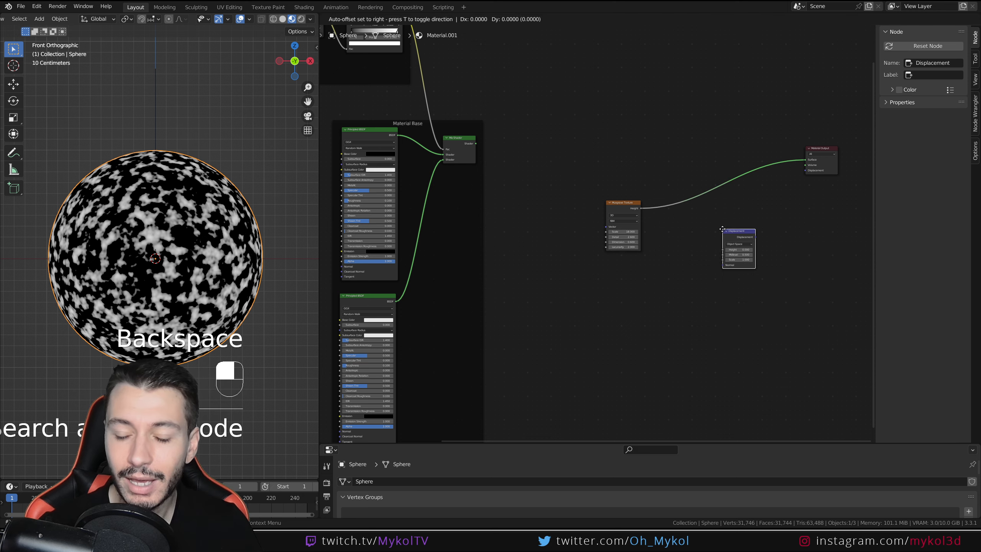
left_click(718, 217)
scroll(718, 217, "up", 1)
middle_click_drag(718, 218, 605, 257)
scroll(643, 234, "up", 2)
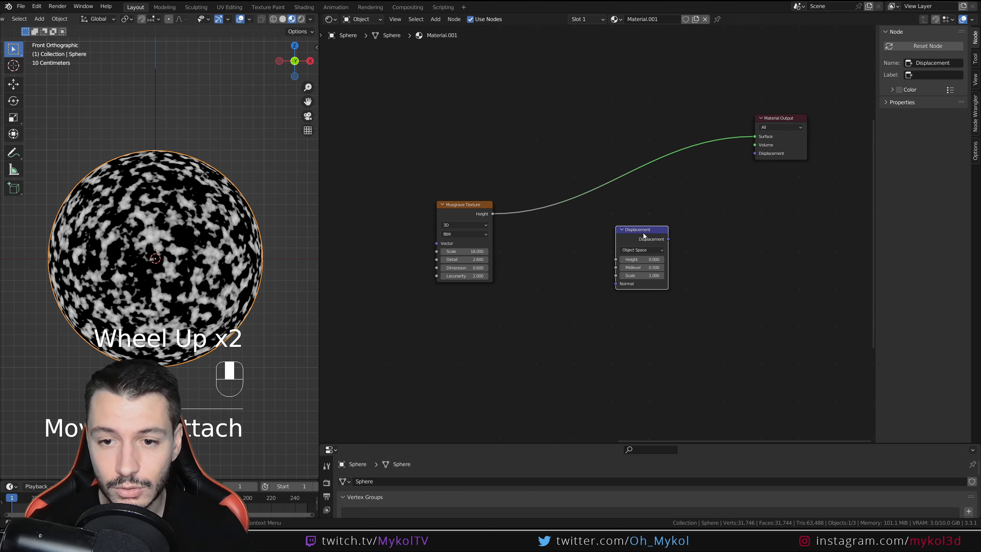
Connect the Musgrave Texture's Height to the Displacement node's Height, and its Displacement output to the Material Output's Displacement
scroll(653, 233, "up", 2)
left_click(653, 233)
left_click_drag(653, 233, 653, 196)
left_click_drag(443, 203, 626, 233)
left_click_drag(708, 202, 600, 150)
Reconnect the Material Base frame's shader output to the Material Output's Surface and check the sphere's surface up close
scroll(599, 150, "down", 5)
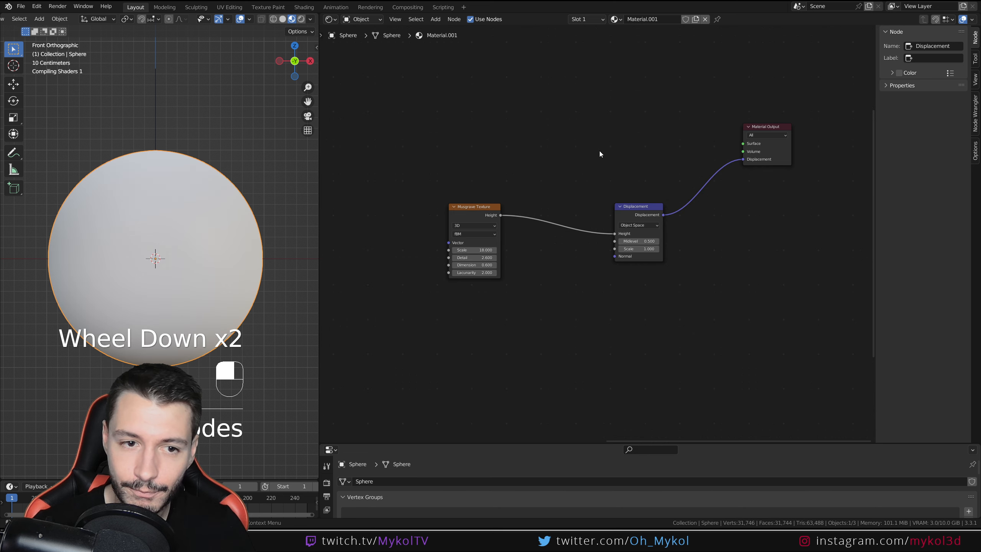
left_click_drag(414, 175, 679, 186)
scroll(682, 204, "up", 4)
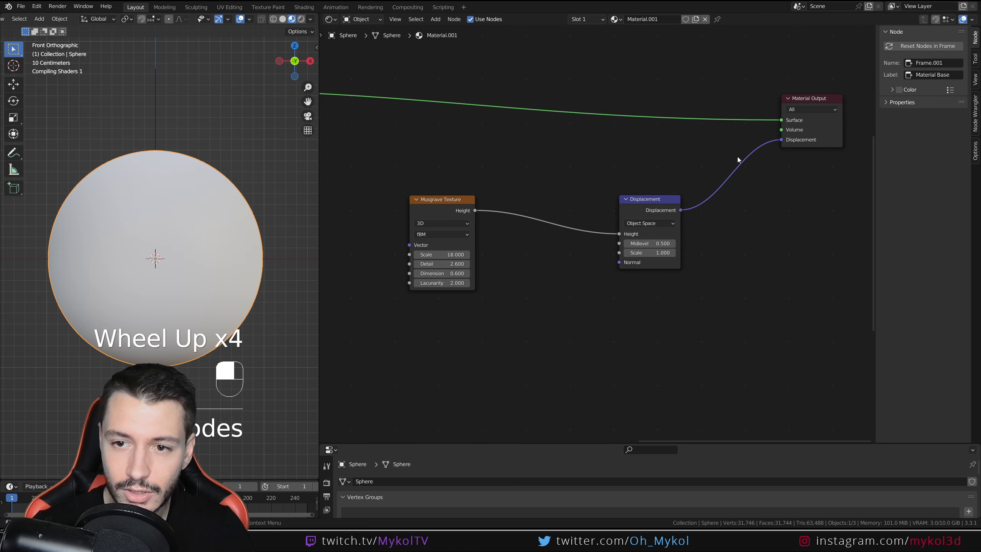
middle_click_drag(736, 157, 647, 170)
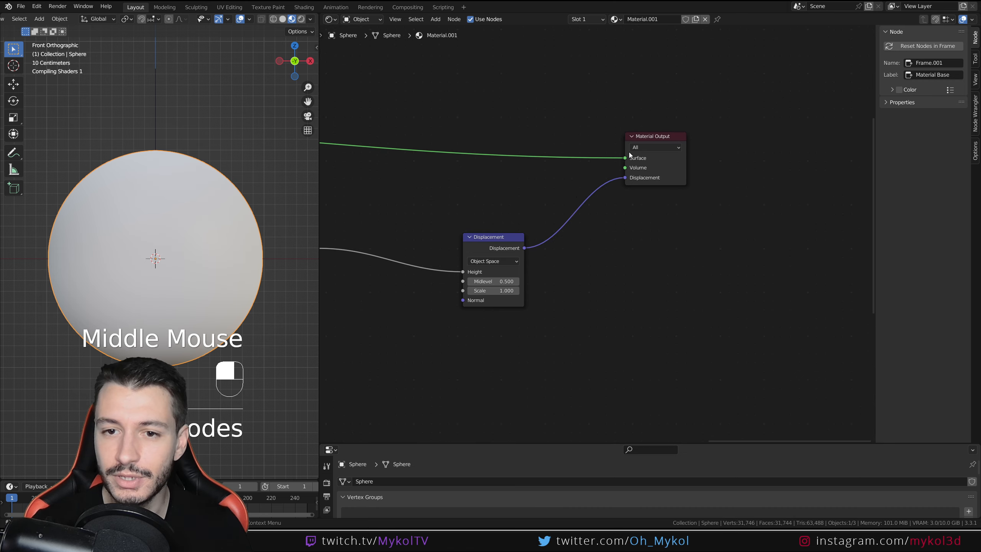
scroll(200, 273, "up", 2)
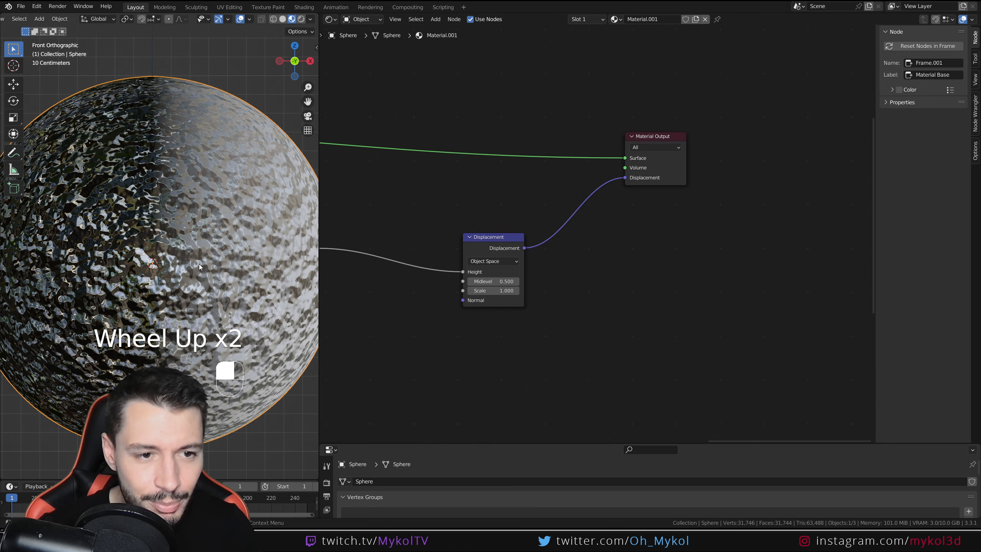
scroll(198, 264, "down", 1)
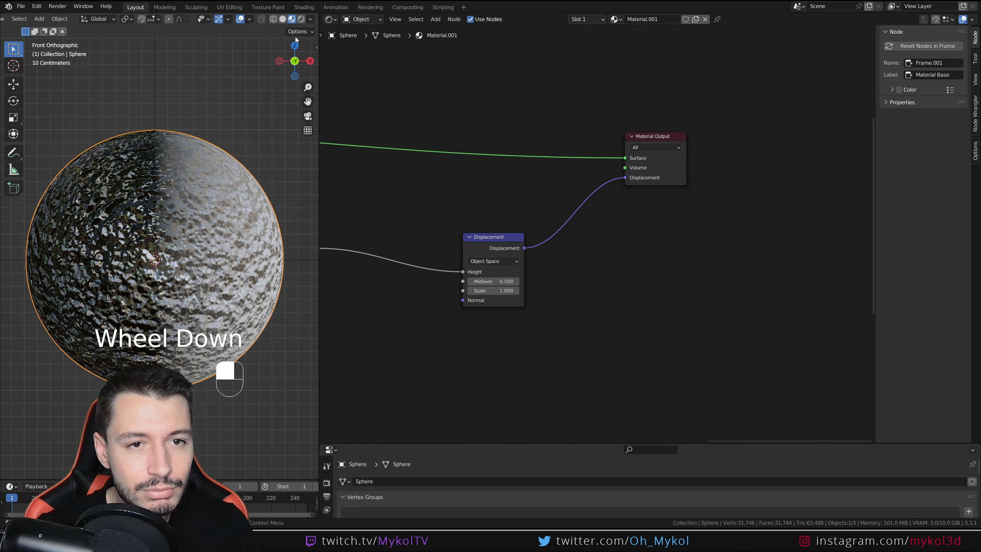
Switch the viewport to rendered shading and set the material's displacement method to Displacement and Bump
left_click(301, 19)
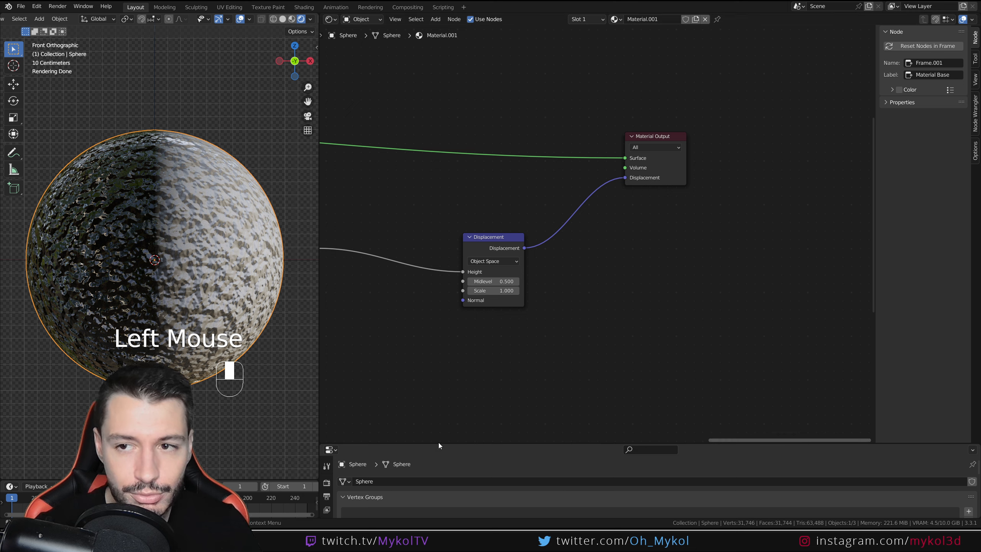
left_click(976, 153)
left_click(898, 32)
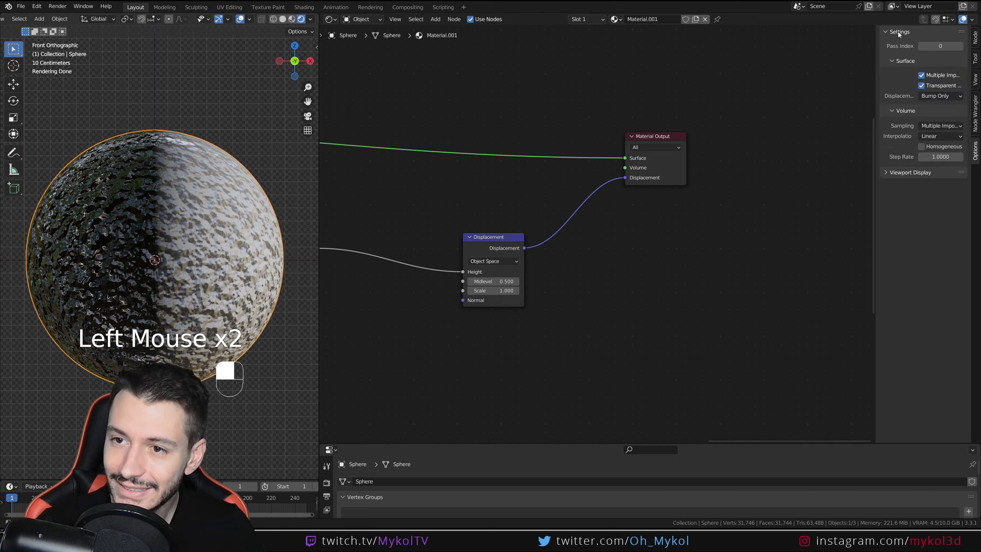
left_click(921, 96)
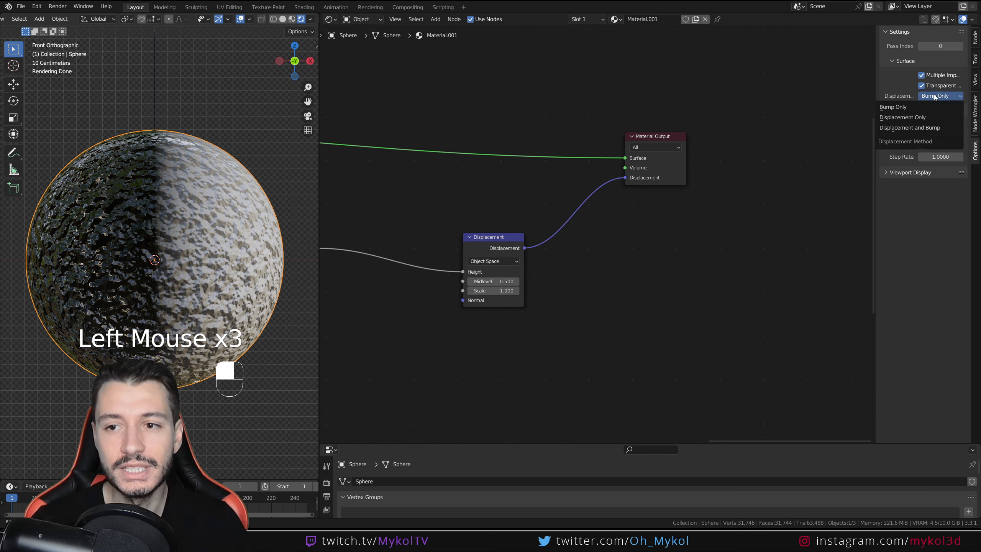
left_click(916, 117)
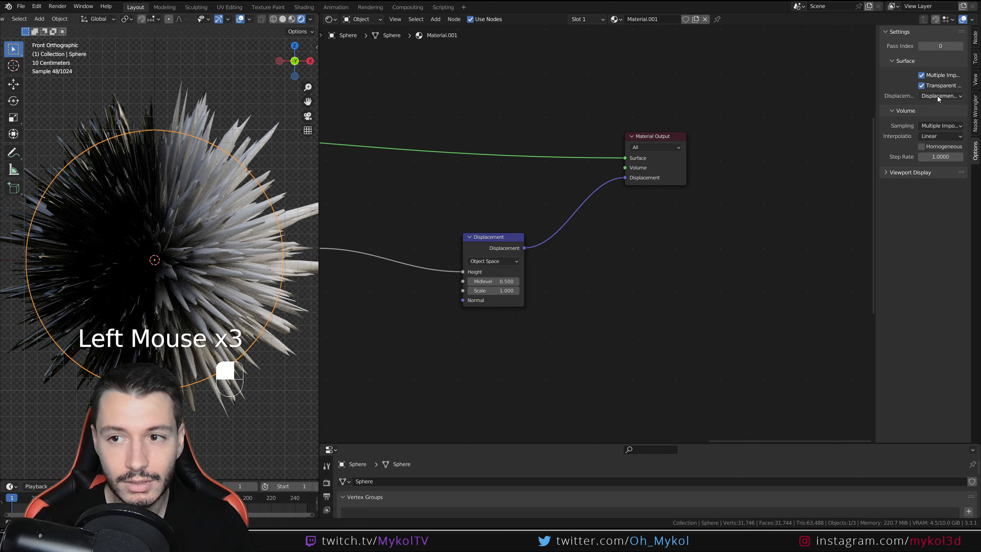
left_click(937, 96)
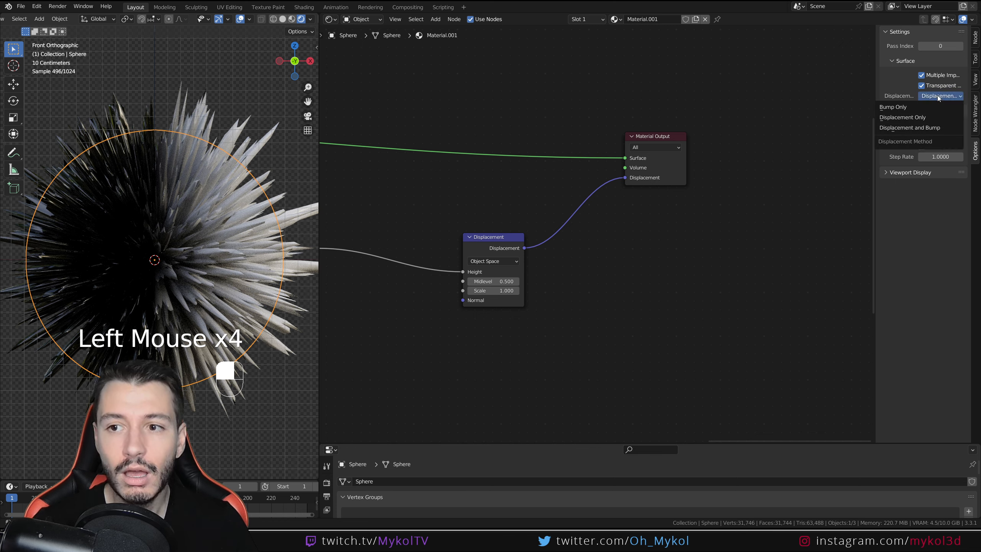
left_click(908, 128)
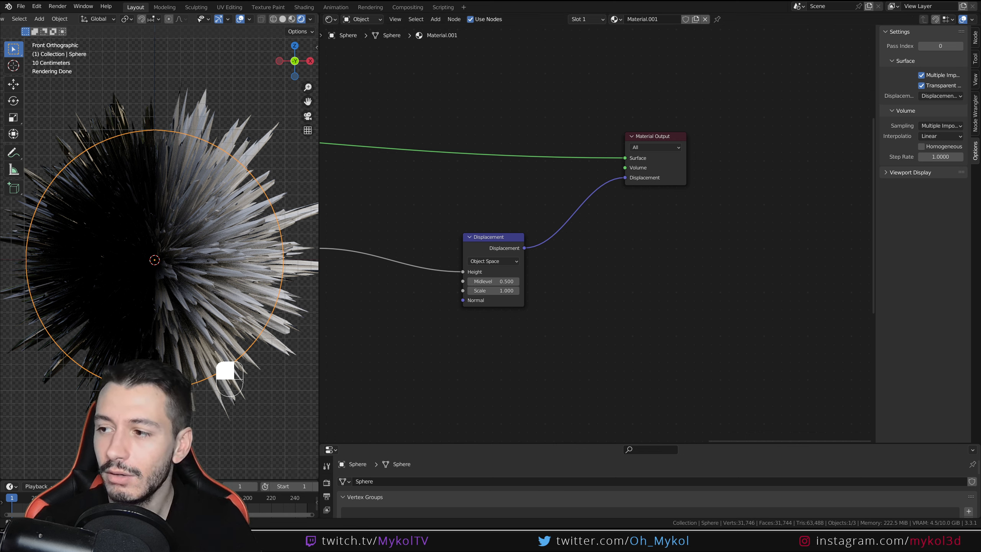
Set the Displacement node's Midlevel to 0 and its Scale to 0.25
key("ctrl")
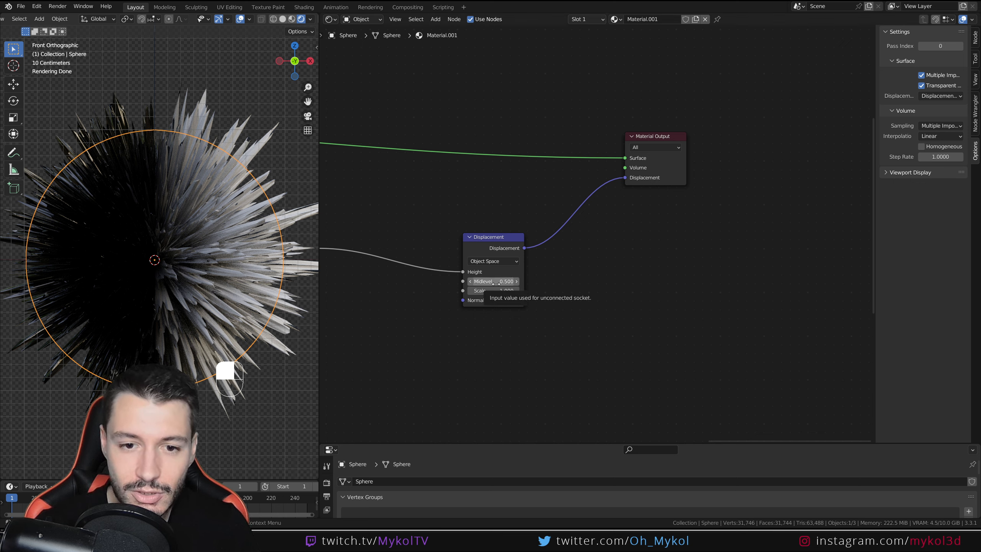
left_click_drag(495, 283, 458, 283)
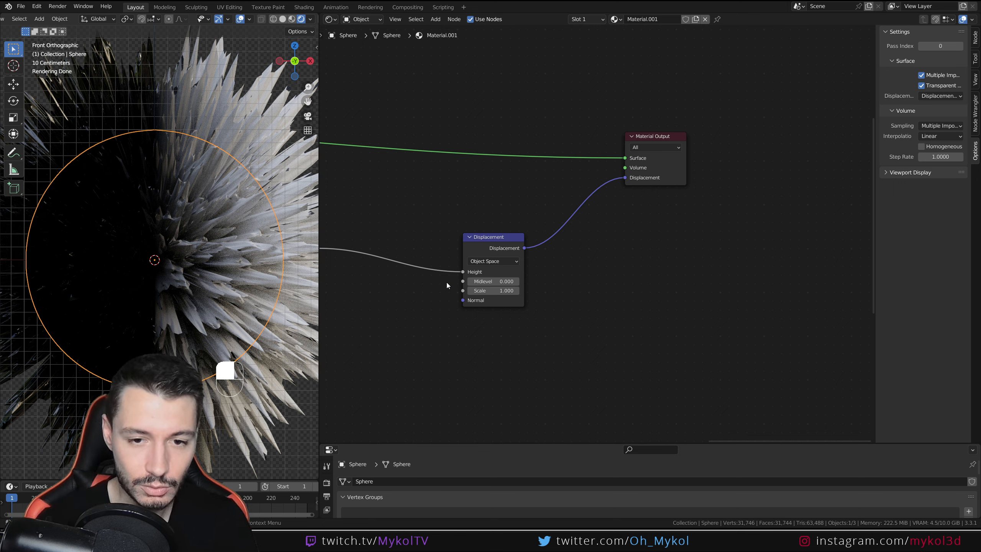
left_click(492, 290)
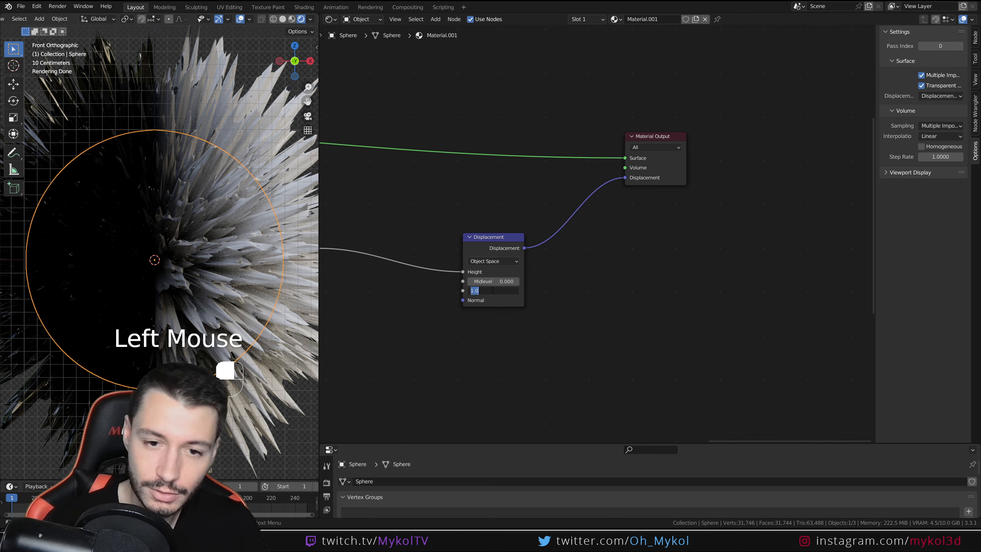
type("0.25")
key("Return")
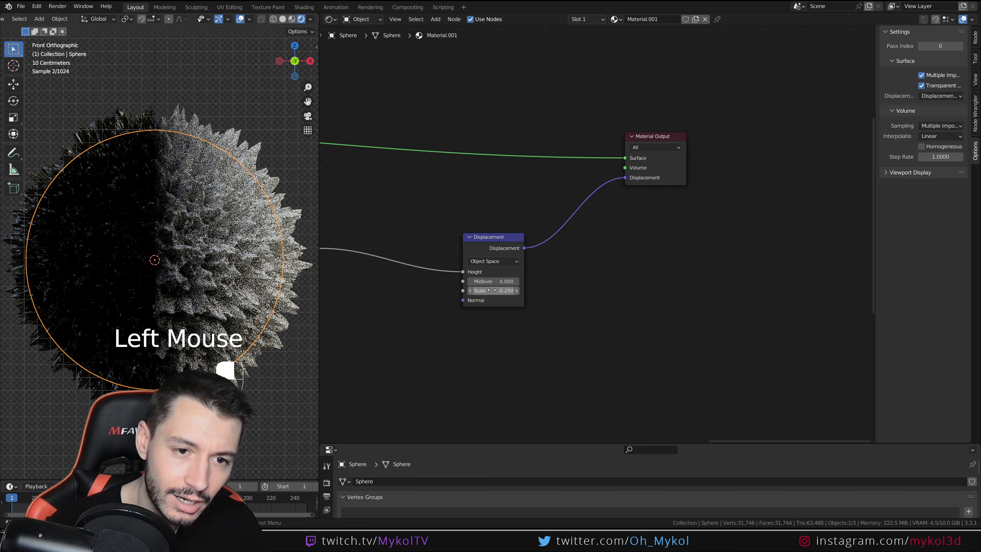
Try a Scale of 0.15 on the Displacement node while inspecting the spikes, and set it back to 0.25
scroll(224, 298, "up", 2)
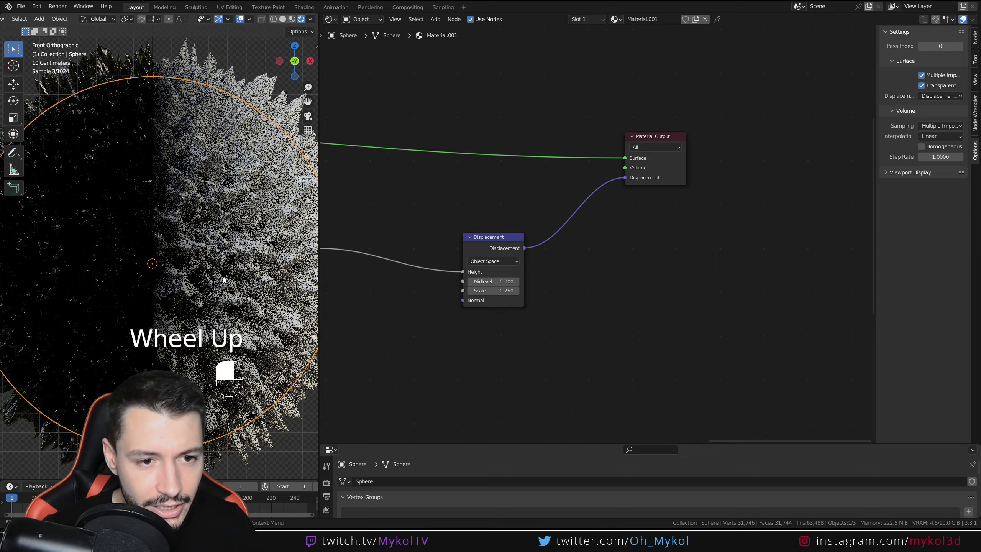
middle_click_drag(230, 275, 191, 271, "shift")
scroll(189, 272, "down", 3)
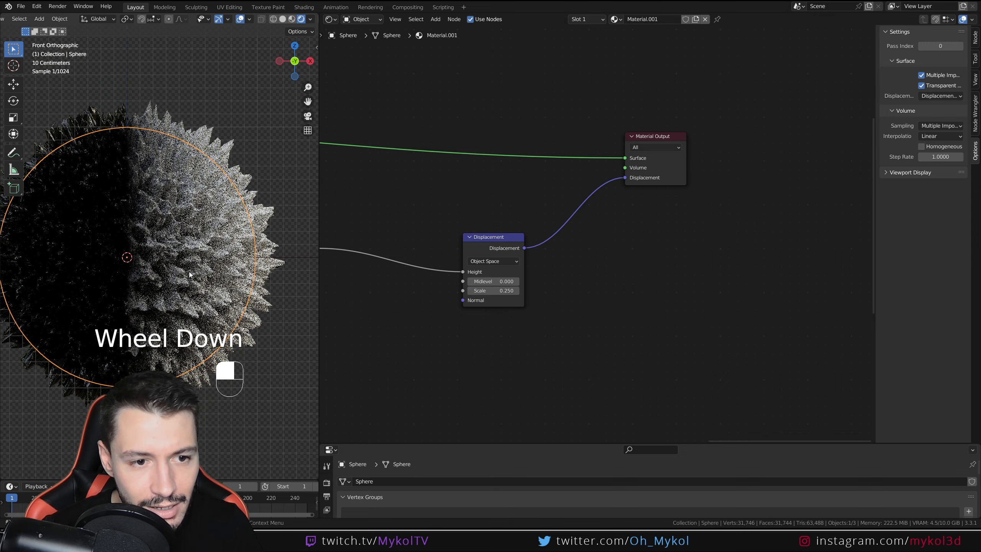
left_click_drag(502, 290, 475, 290)
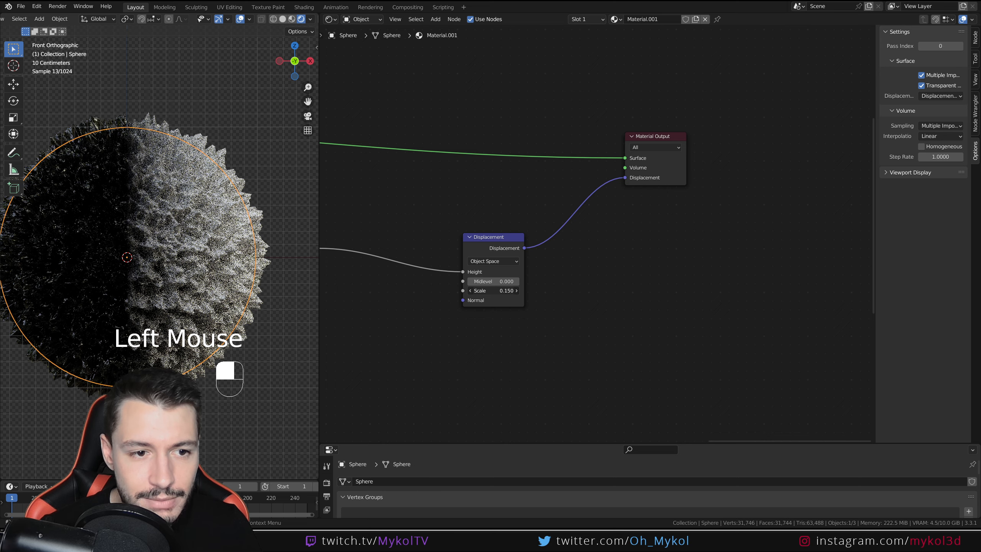
double_click(494, 291)
type("0.25")
key("Return")
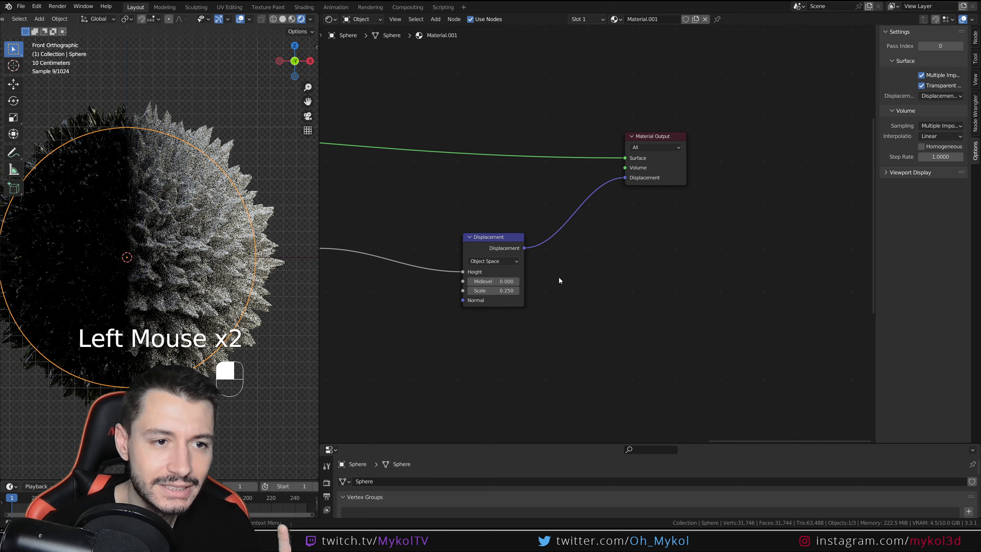
Move the Musgrave Texture node away from the Displacement node, closer to the Material Base frame, to make room between them
scroll(193, 230, "down", 2)
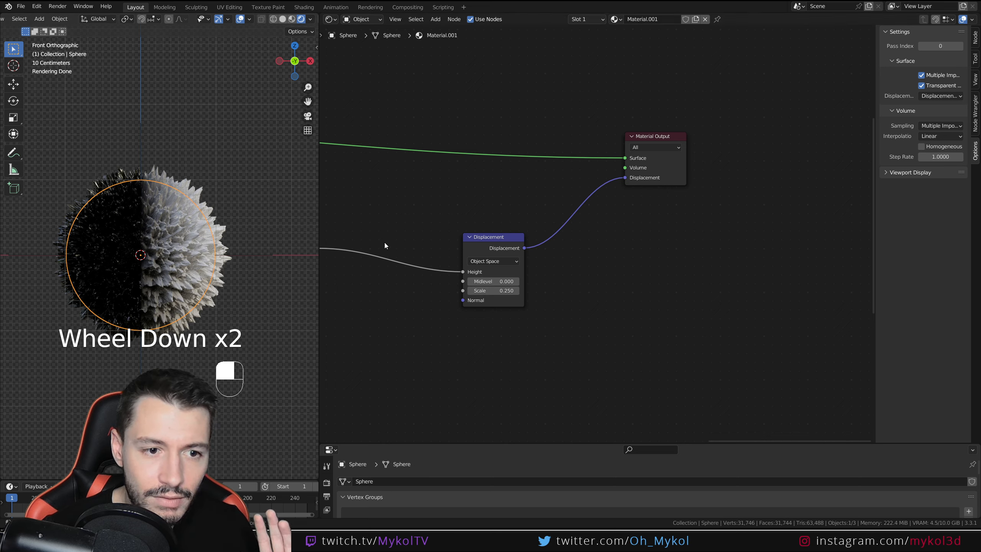
middle_click_drag(409, 235, 644, 254, "shift")
scroll(554, 247, "down", 2)
left_click_drag(537, 252, 513, 226)
scroll(170, 251, "up", 2)
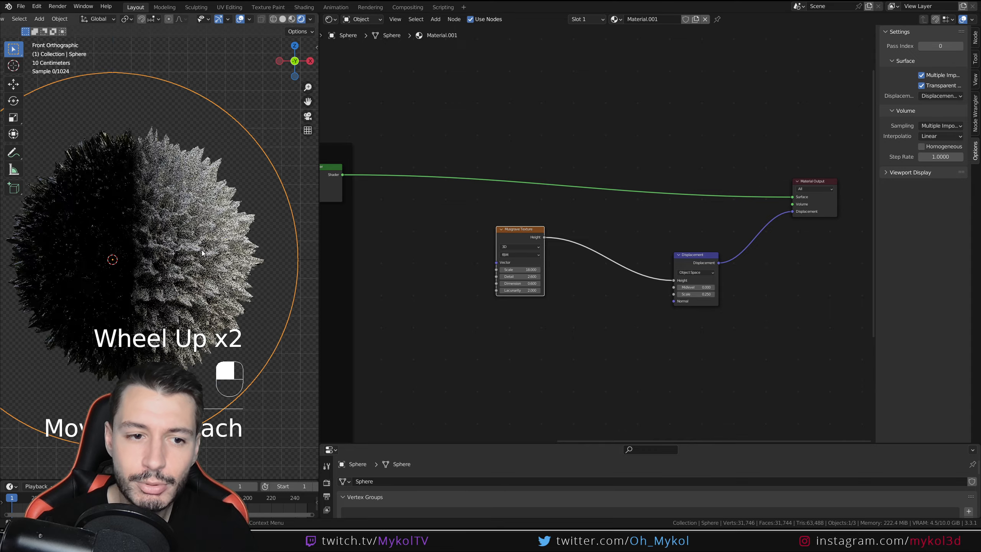
middle_click_drag(256, 165, 224, 159, "shift")
left_click_drag(504, 238, 451, 230)
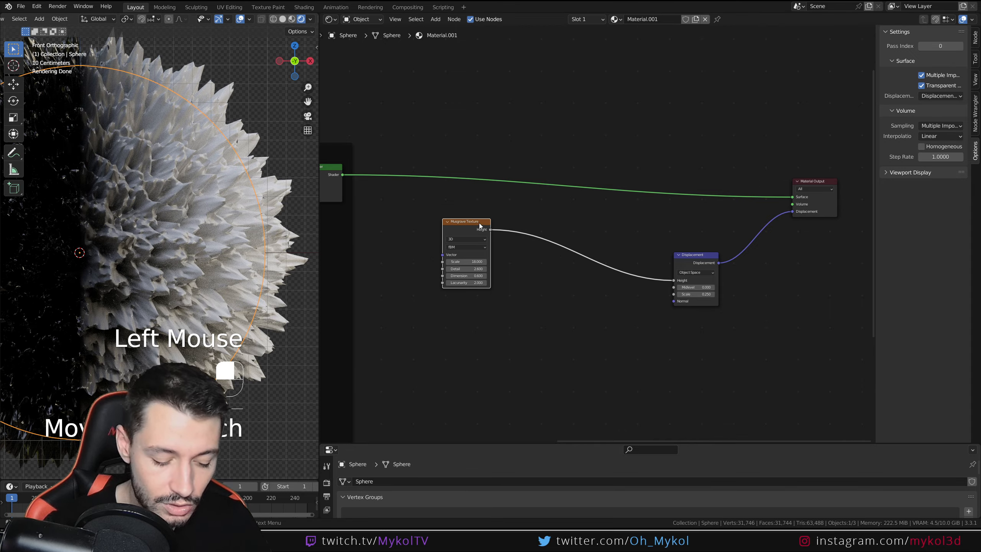
Add a Voronoi Texture node below the Musgrave Texture and connect its Distance to the Displacement node's Height
key("shift+a")
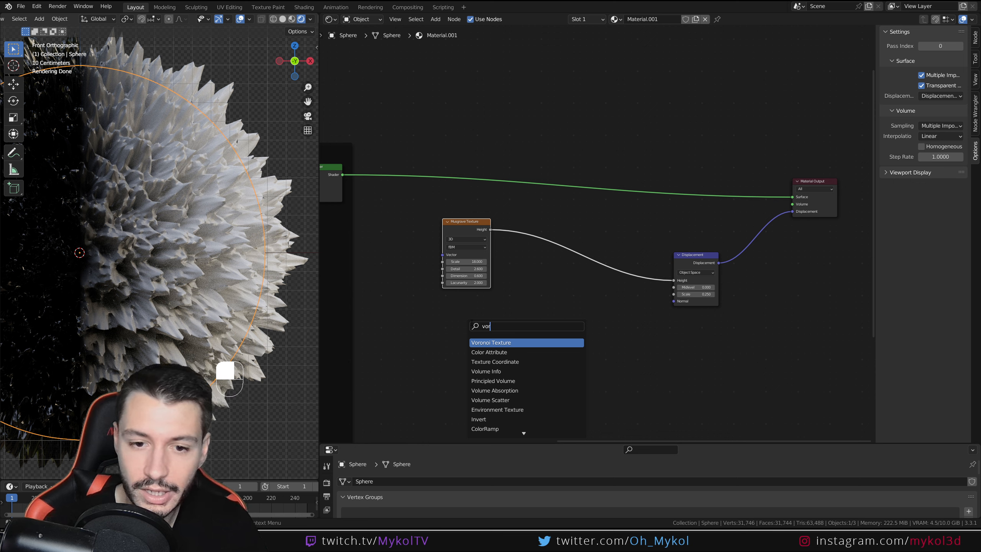
key("Return")
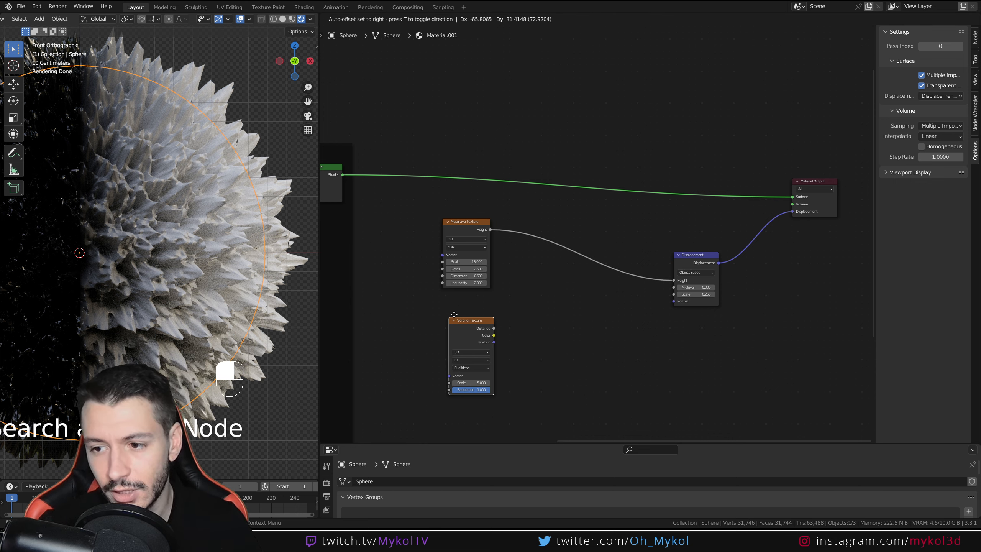
left_click(454, 315)
left_click(475, 321, "ctrl+shift")
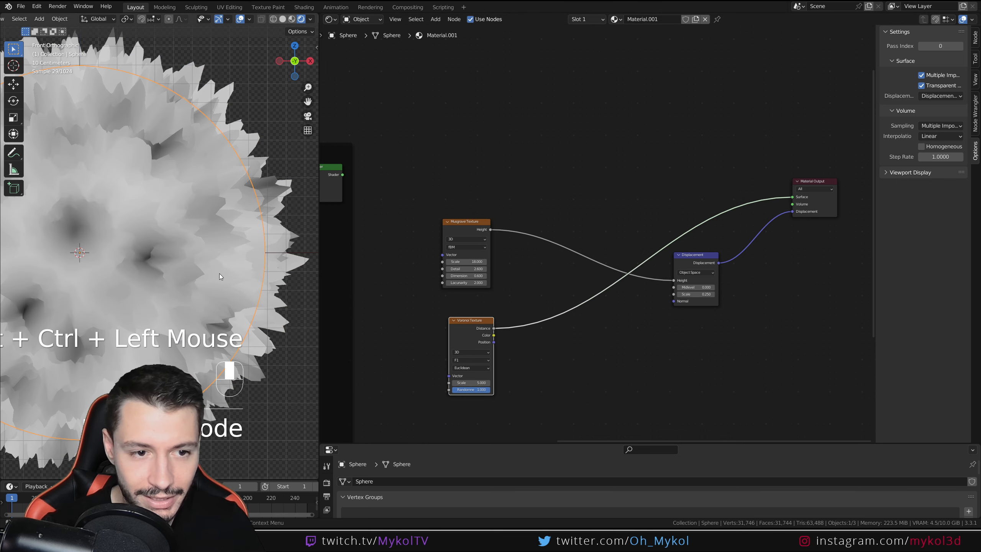
key("ctrl+z")
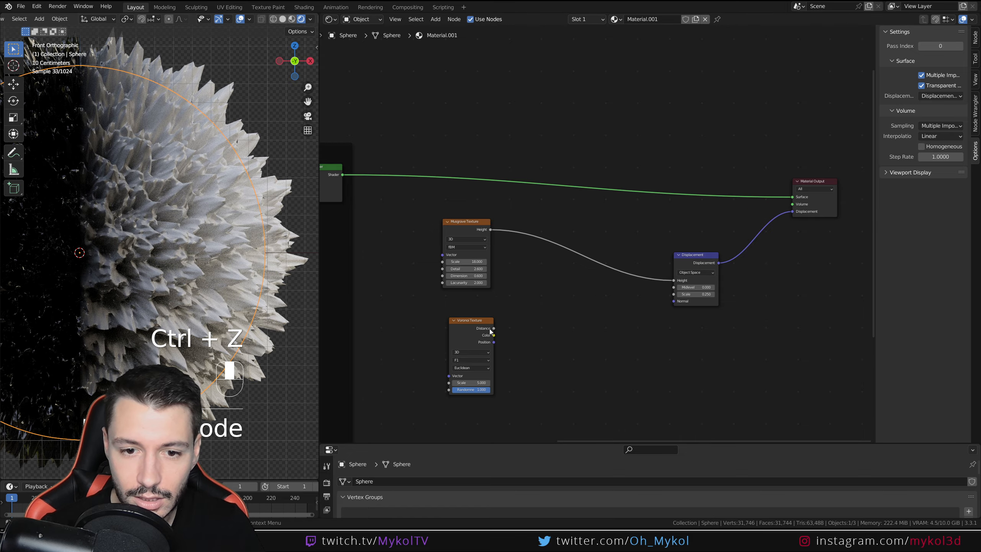
left_click_drag(494, 328, 674, 280)
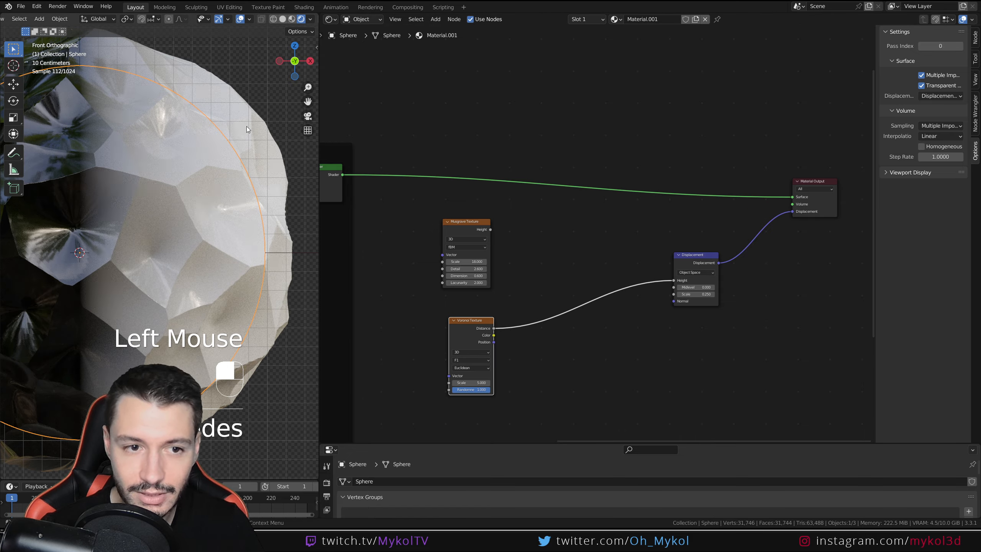
scroll(216, 222, "down", 2)
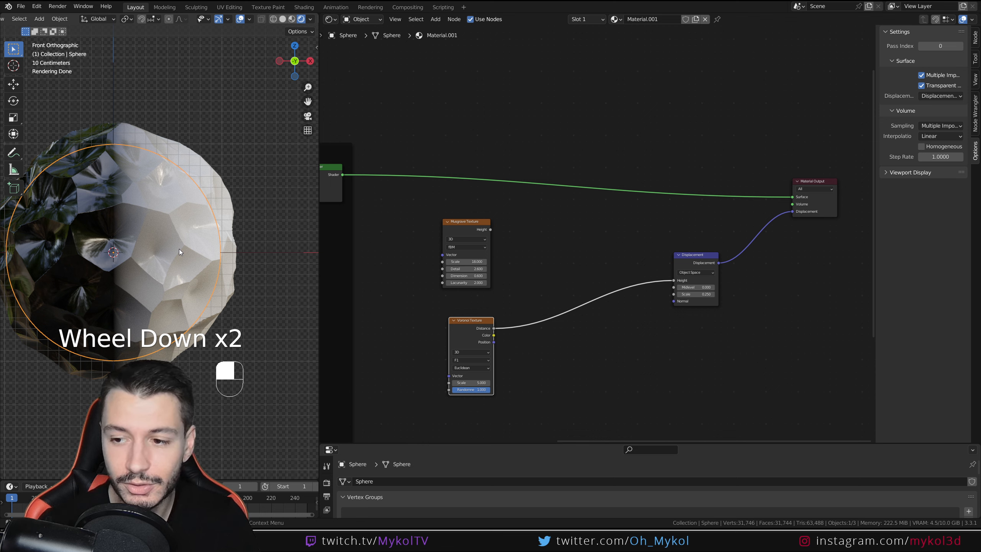
Set the Voronoi Texture's Scale to 23
left_click_drag(469, 382, 487, 382)
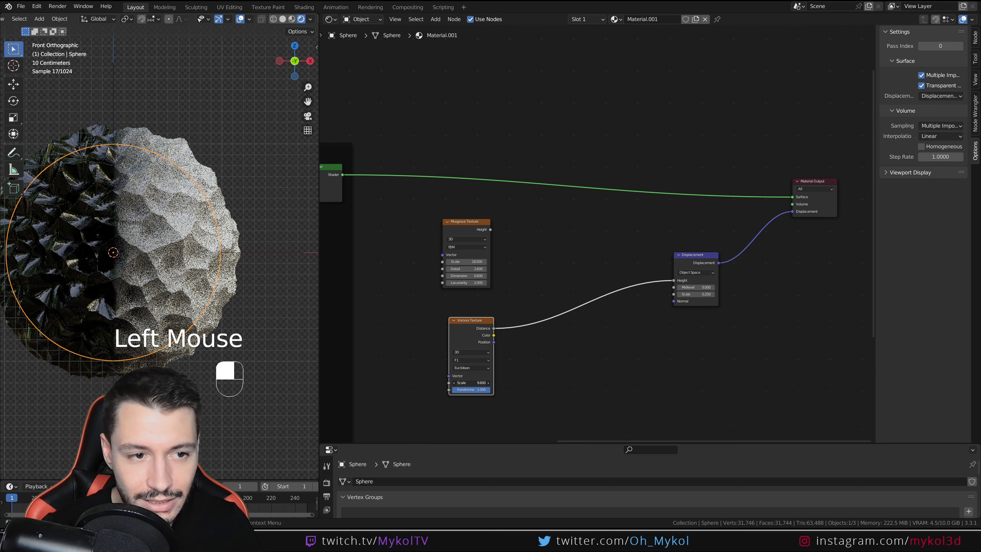
double_click(474, 383)
type("20")
key("Return")
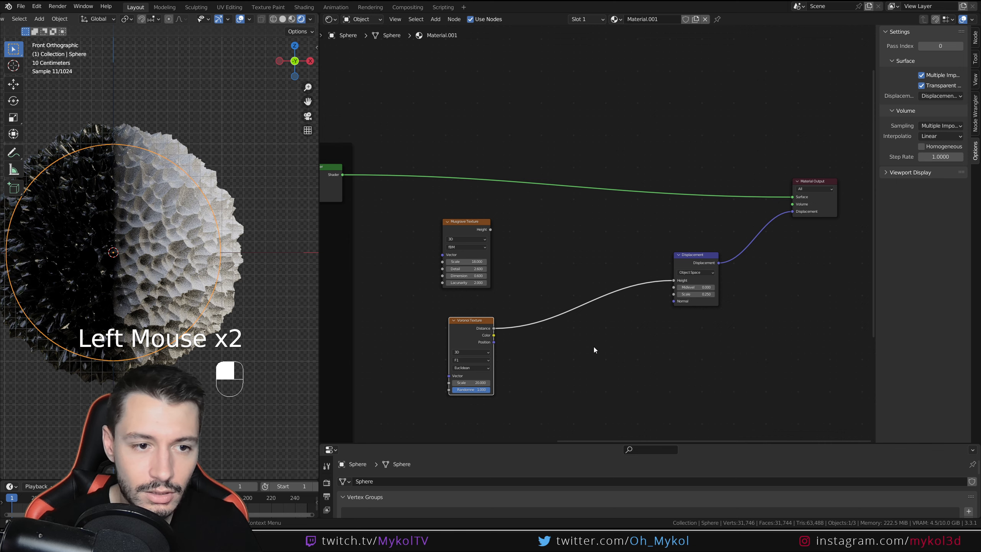
left_click(488, 383)
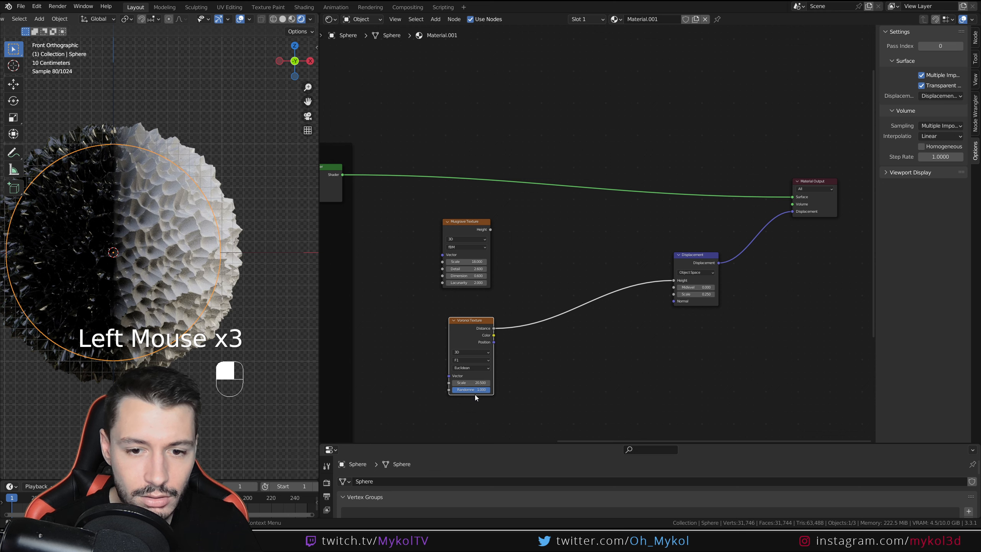
left_click_drag(475, 383, 568, 394)
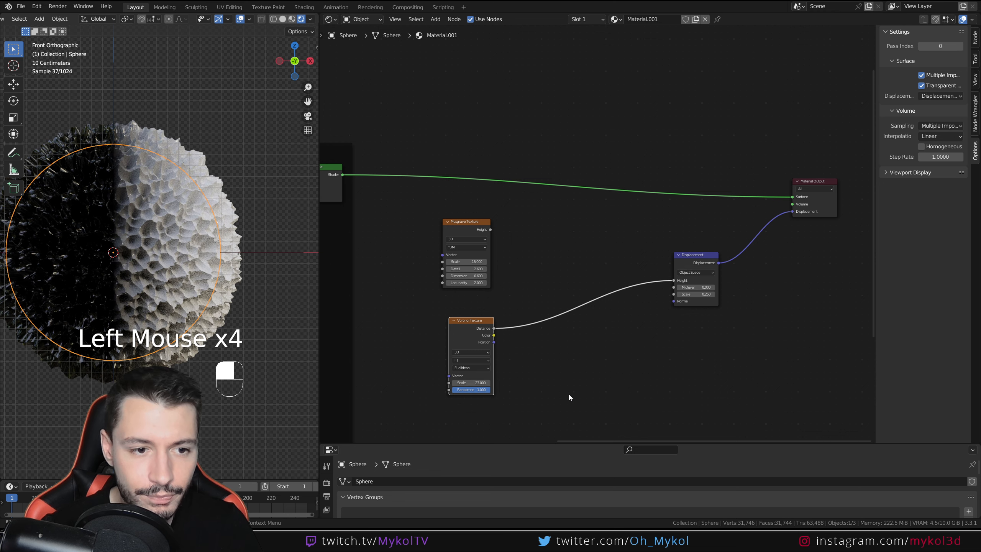
Insert an Add Math node between the Voronoi Texture and the Displacement node, with the Voronoi Distance feeding its second Value input
key("shift+a")
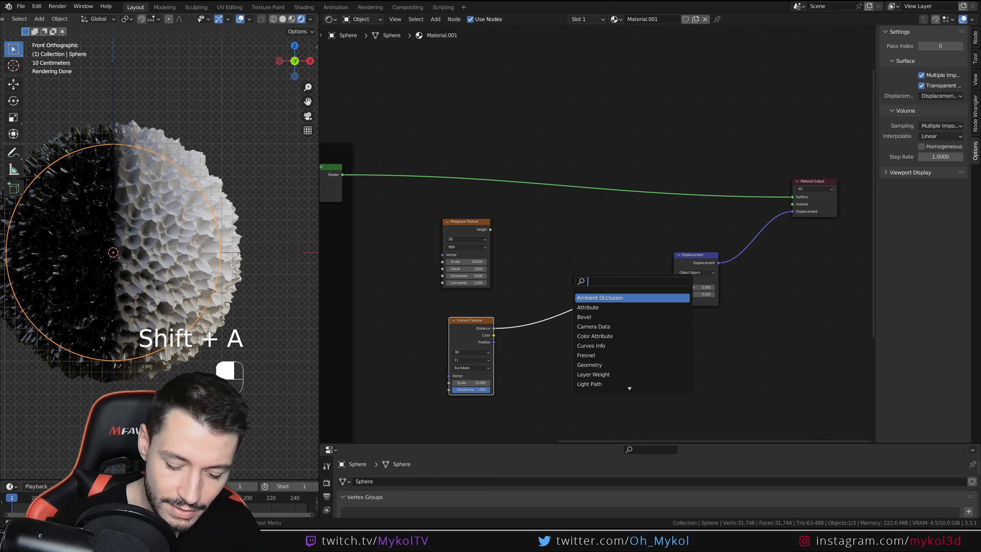
type("math")
key("Return")
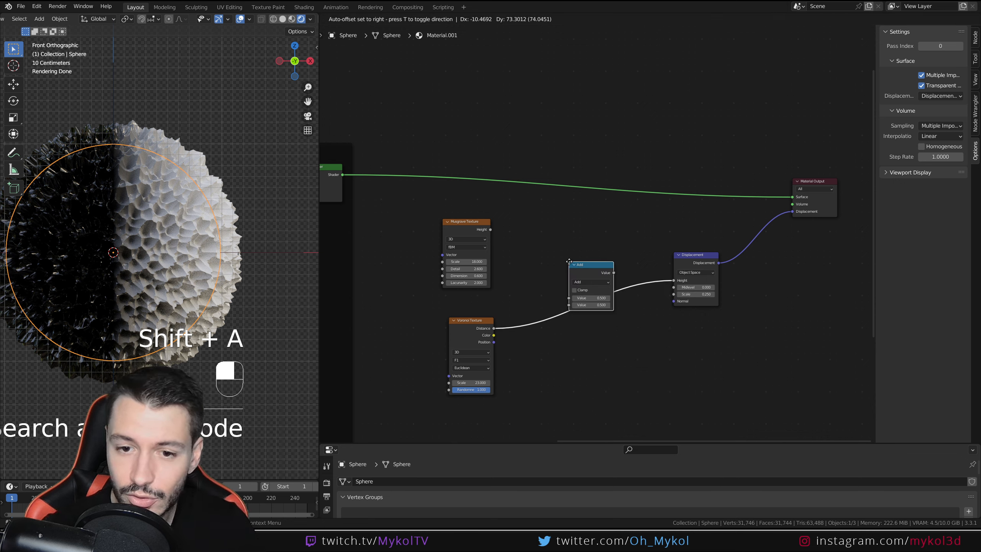
left_click(577, 283)
left_click_drag(577, 302, 579, 308)
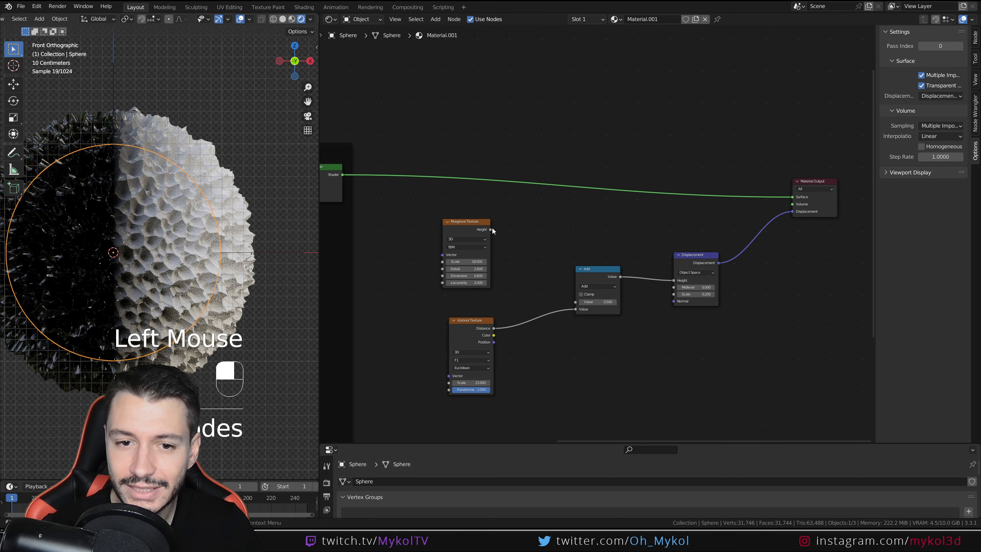
Connect the Musgrave Texture's Height to the Add node's first Value input and line the texture node up above the Voronoi Texture
left_click_drag(490, 229, 575, 302)
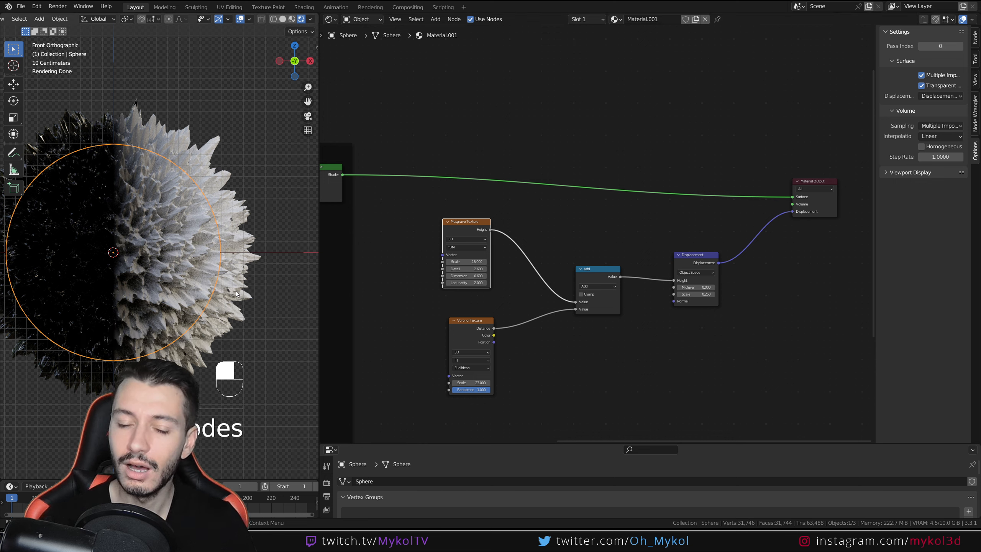
left_click_drag(466, 223, 471, 232)
Try different Scale values on the Voronoi Texture and the Musgrave Texture, undoing each change
left_click_drag(479, 383, 488, 383)
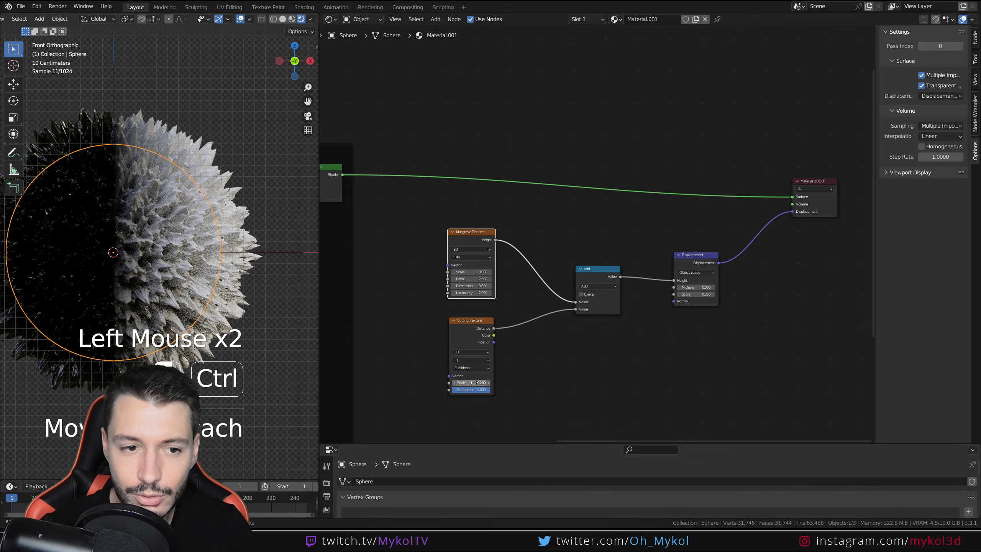
key("ctrl+z")
left_click_drag(472, 272, 490, 272)
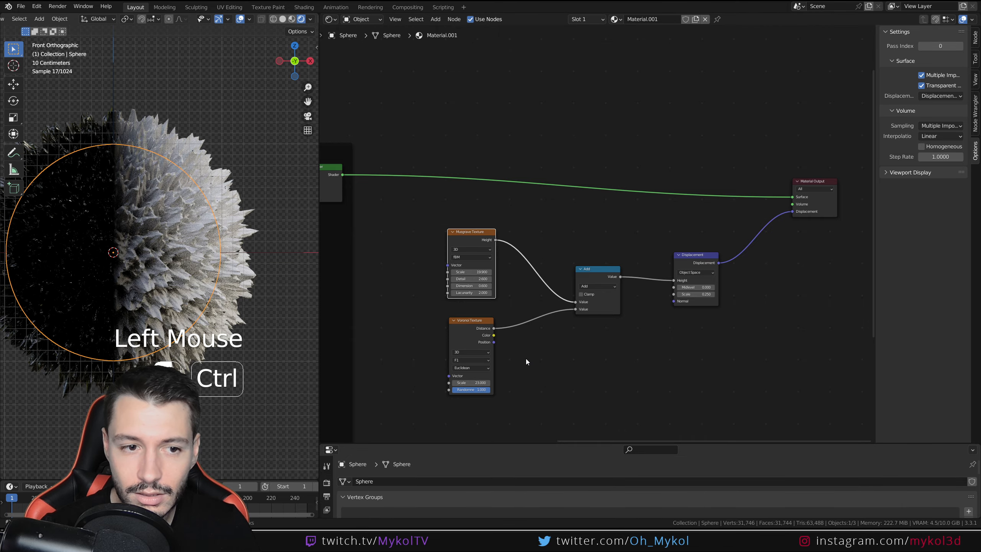
key("ctrl+z")
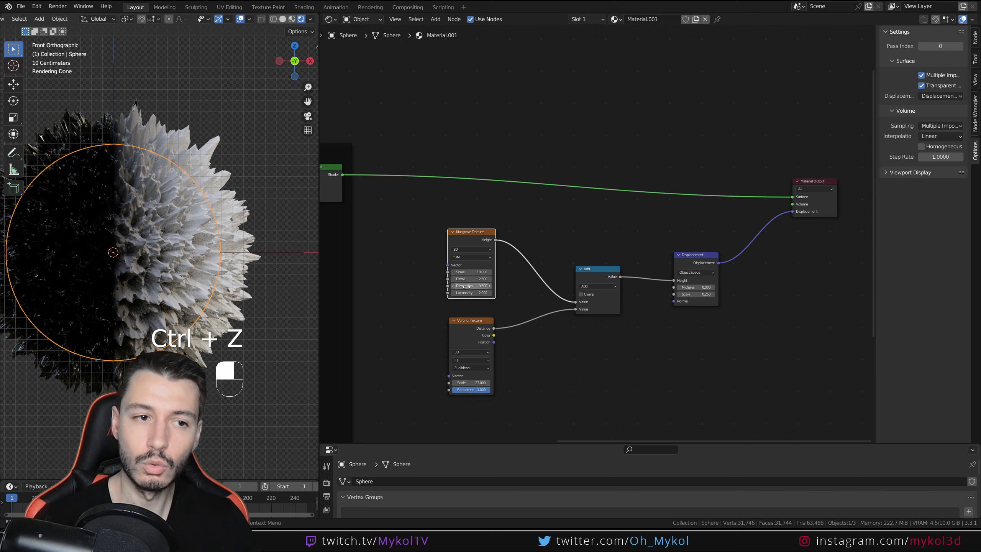
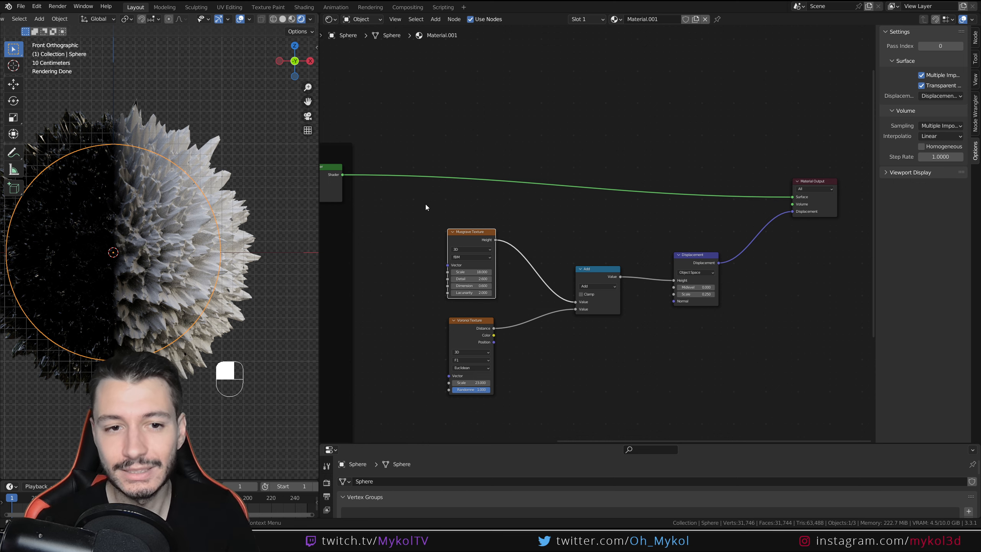
Move the Musgrave, Voronoi and Add nodes together toward the Material Base frame to make room before the Displacement node
middle_click_drag(425, 208, 520, 214)
scroll(550, 218, "down", 2)
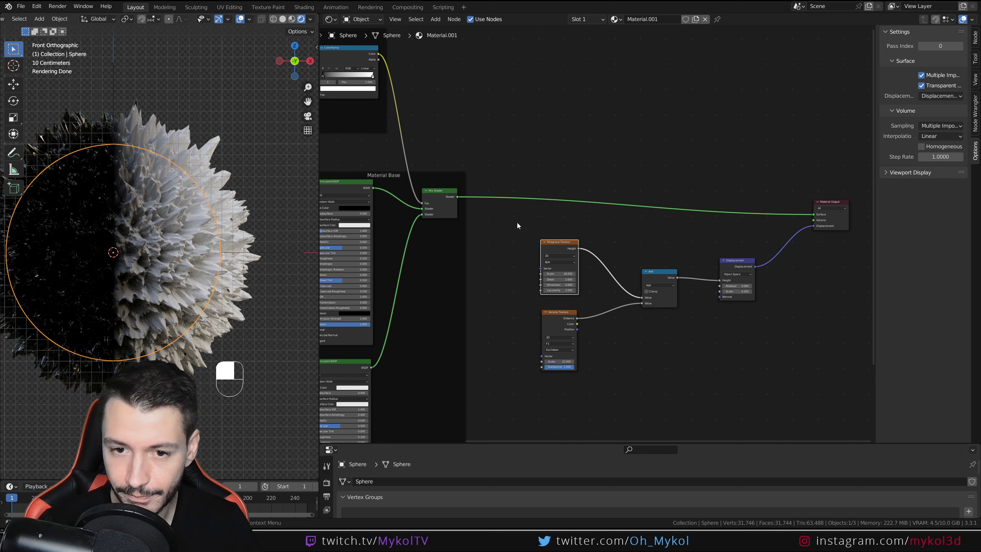
left_click_drag(517, 222, 678, 377)
mouse_move(661, 274)
left_mouse_down()
mouse_move(623, 273)
mouse_move(643, 274)
left_mouse_up()
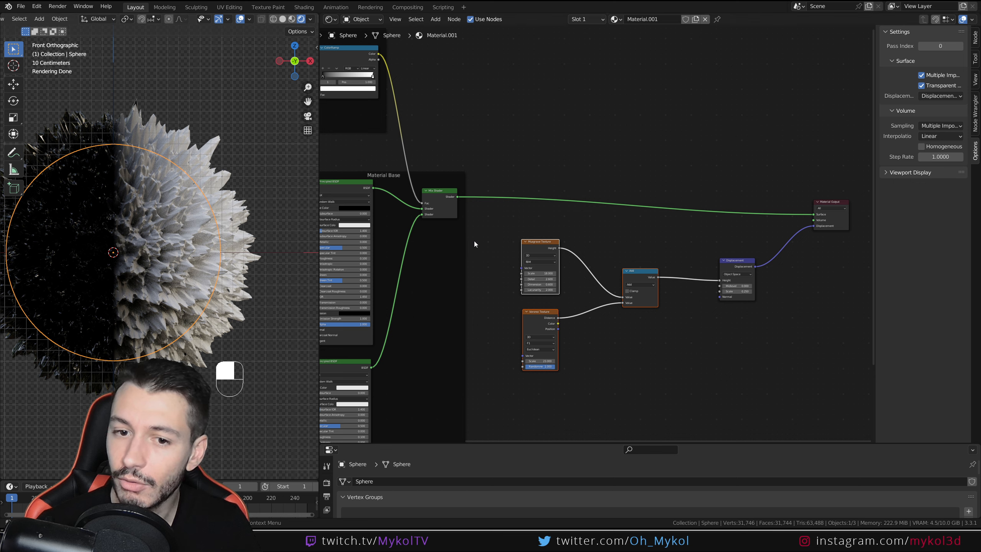
left_click_drag(497, 219, 649, 359)
left_click_drag(640, 286, 608, 286)
Insert a Math node set to Multiply between the Add node and the Displacement node
key("shift+a")
left_click(664, 256)
type("math")
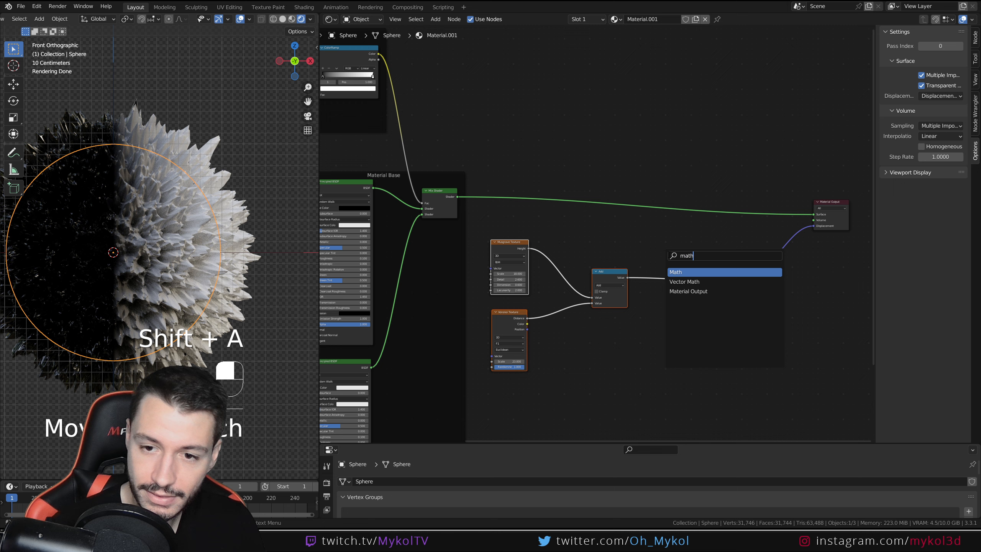
key("Return")
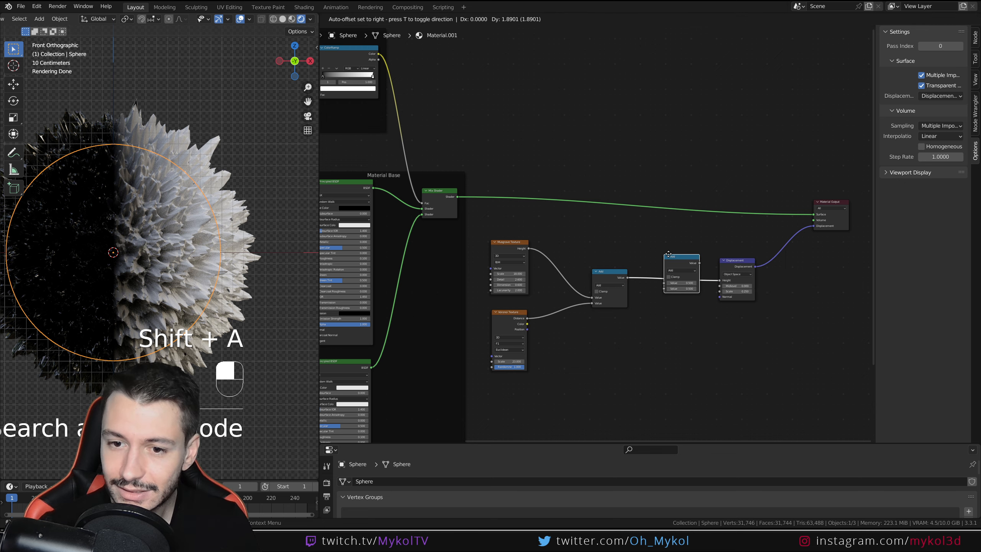
left_click(669, 255)
left_click(681, 270)
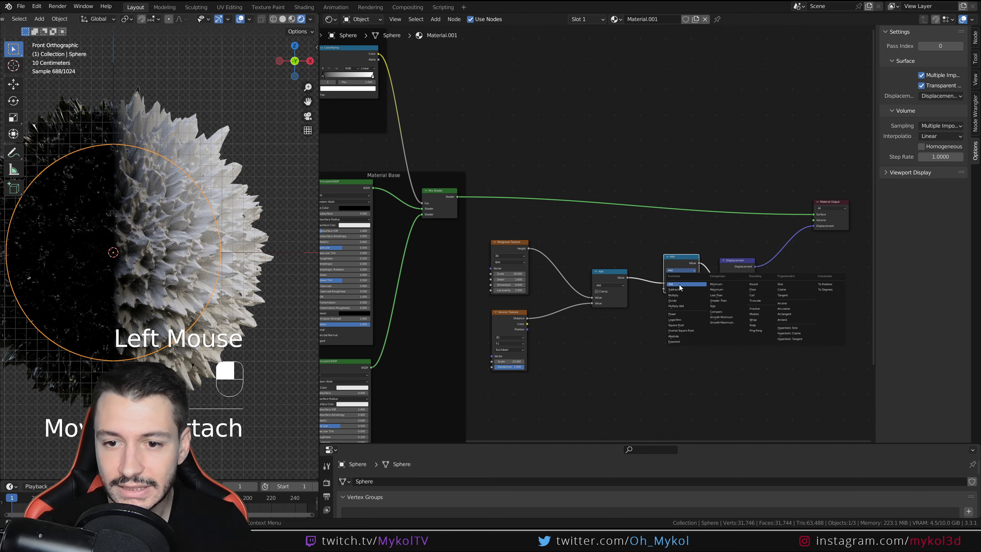
left_click(674, 295)
Compare the displacement with the Multiply node's second Value set to 0 and to 1
scroll(723, 310, "up", 2)
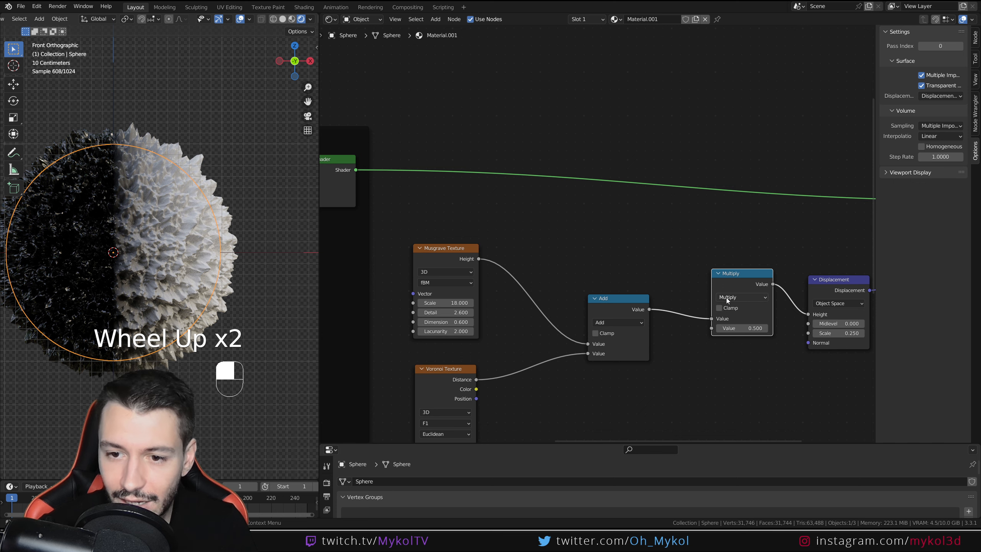
scroll(727, 297, "down", 2)
scroll(686, 276, "up", 2)
middle_click_drag(686, 276, 644, 253)
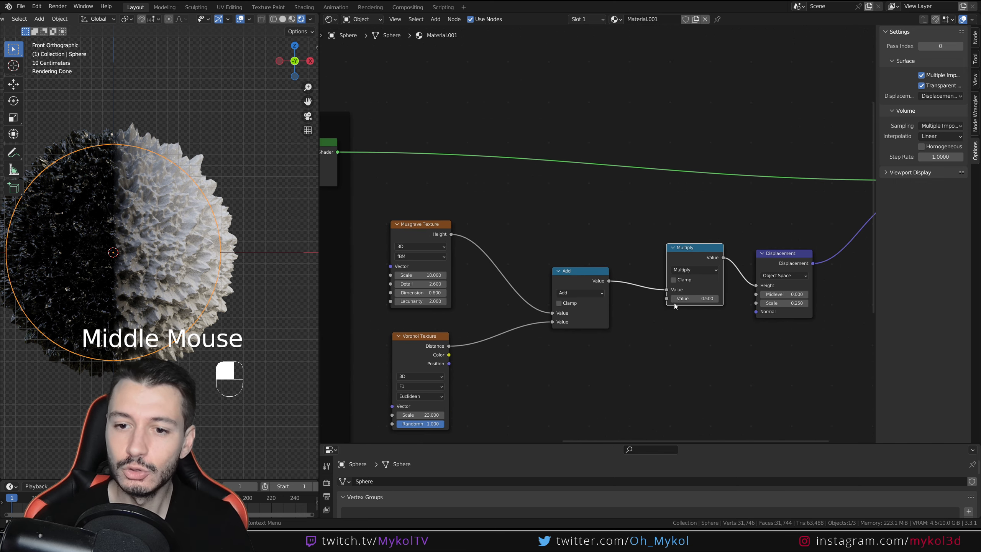
left_click(692, 305)
left_click(701, 298)
type("0")
key("Return")
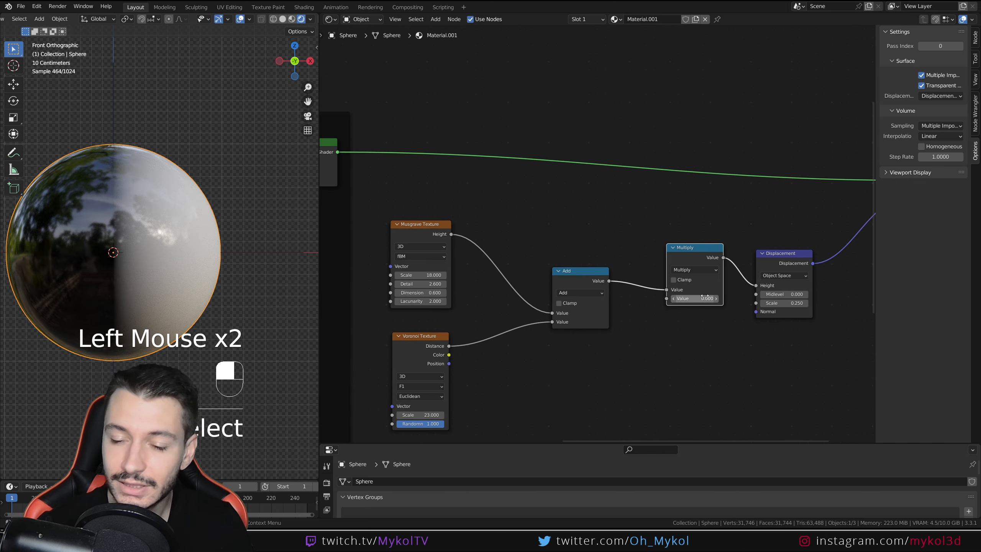
left_click(713, 298)
type("1")
key("Return")
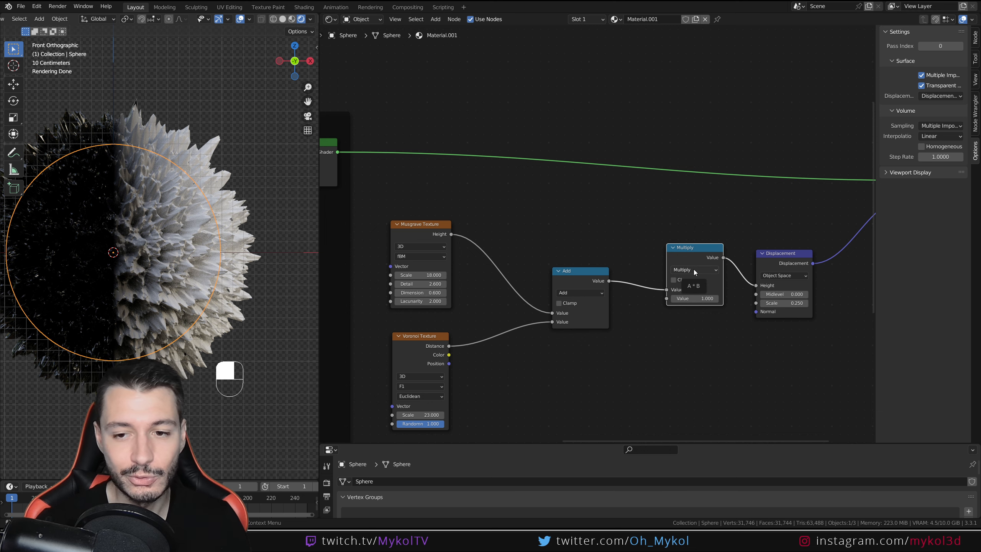
Connect the Material Mask ColorRamp's Color to the Multiply node's second Value and move the Add node closer to the textures
scroll(693, 270, "down", 2)
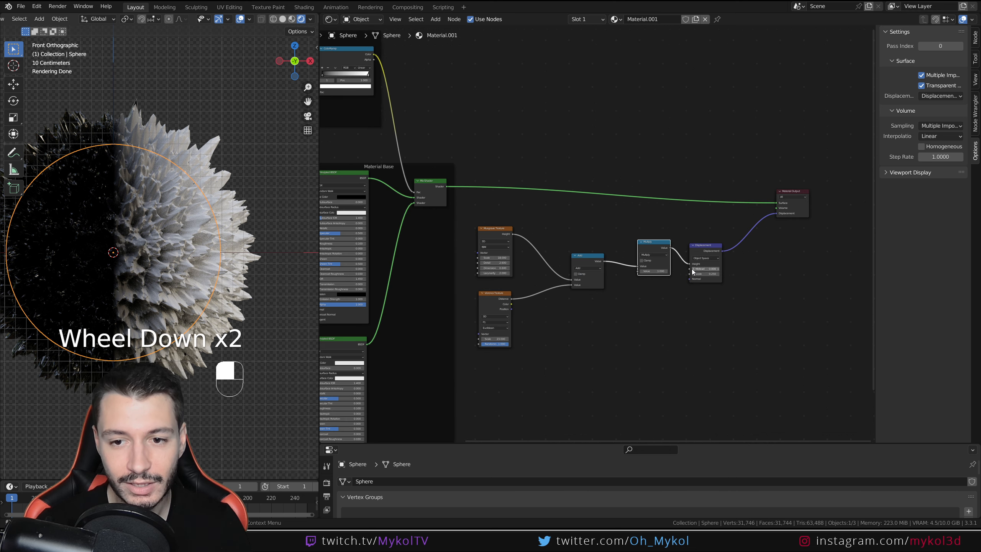
middle_click_drag(422, 143, 516, 187)
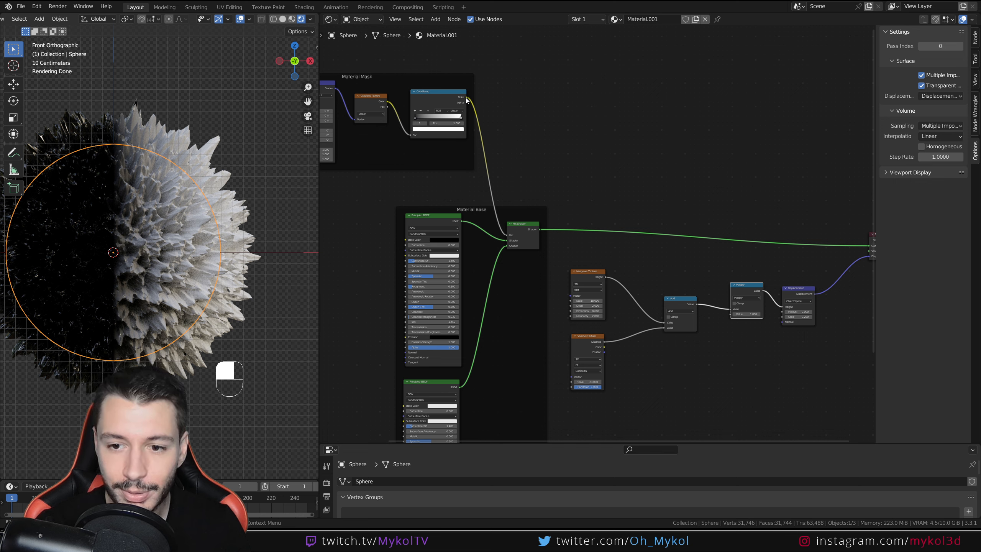
left_click_drag(468, 99, 731, 314)
left_click_drag(671, 301, 642, 303)
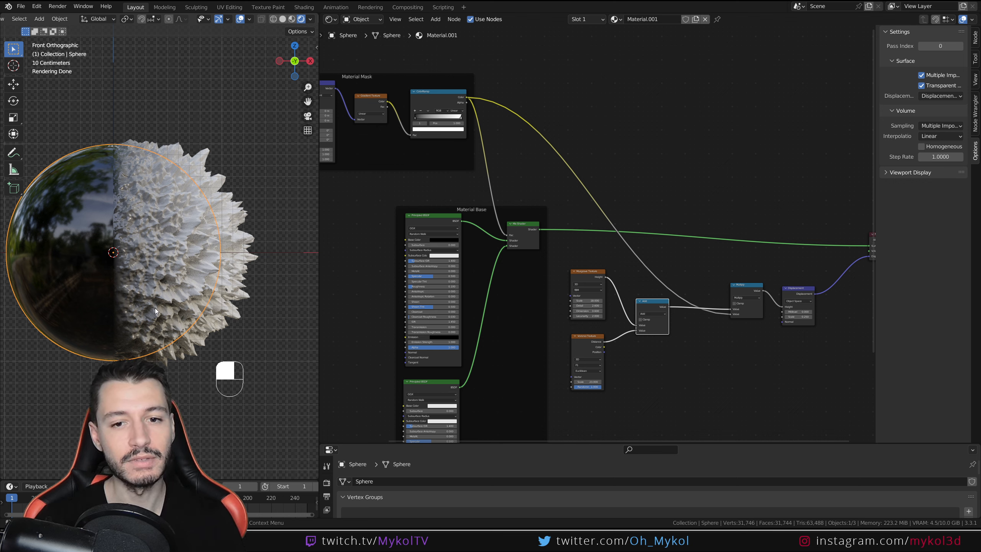
Try swapping the two Principled BSDF inputs of the Mix Shader, and undo the swap
left_click_drag(507, 240, 505, 247)
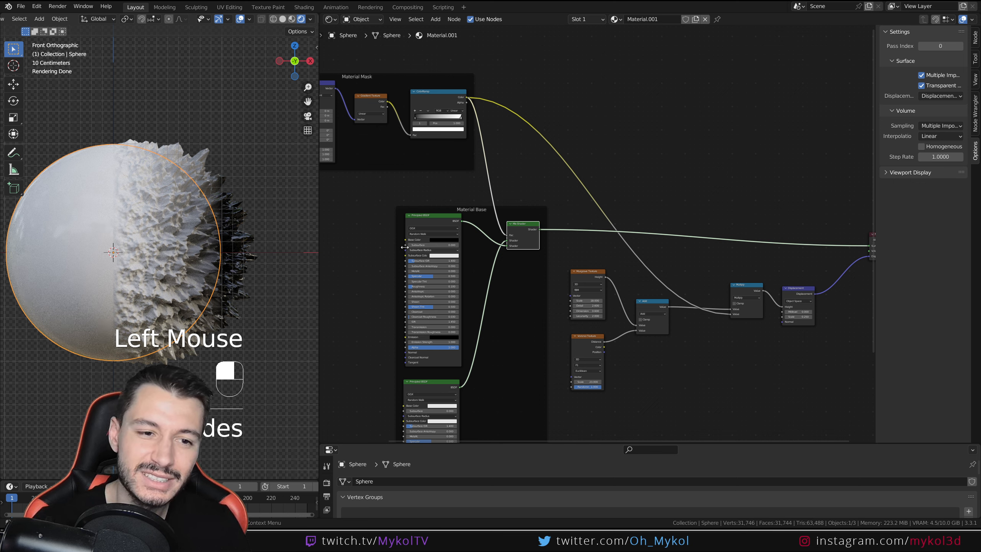
key("ctrl+z")
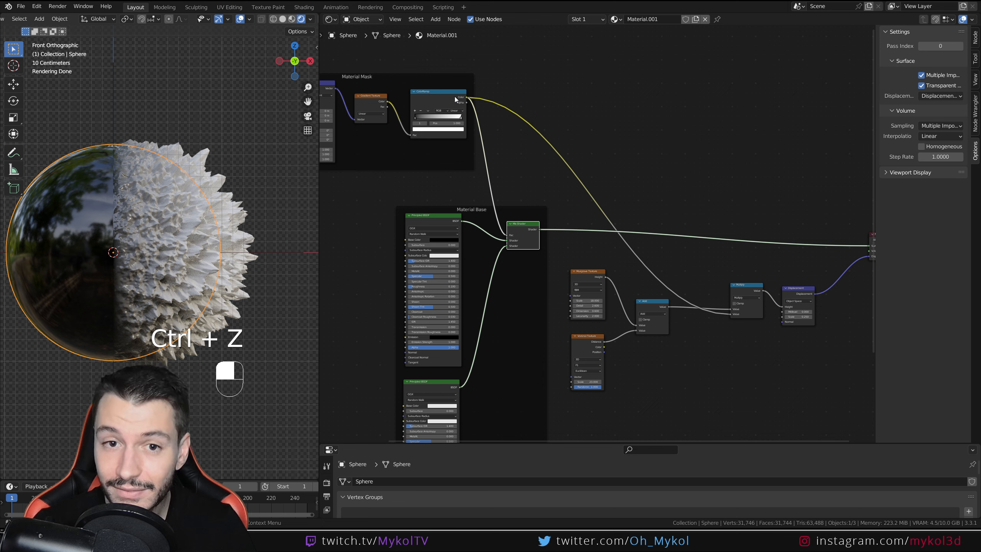
Select the ColorRamp's black stop and swap the Multiply node's inputs so the ColorRamp feeds its first Value, nudging the node
left_click_drag(427, 116, 380, 120)
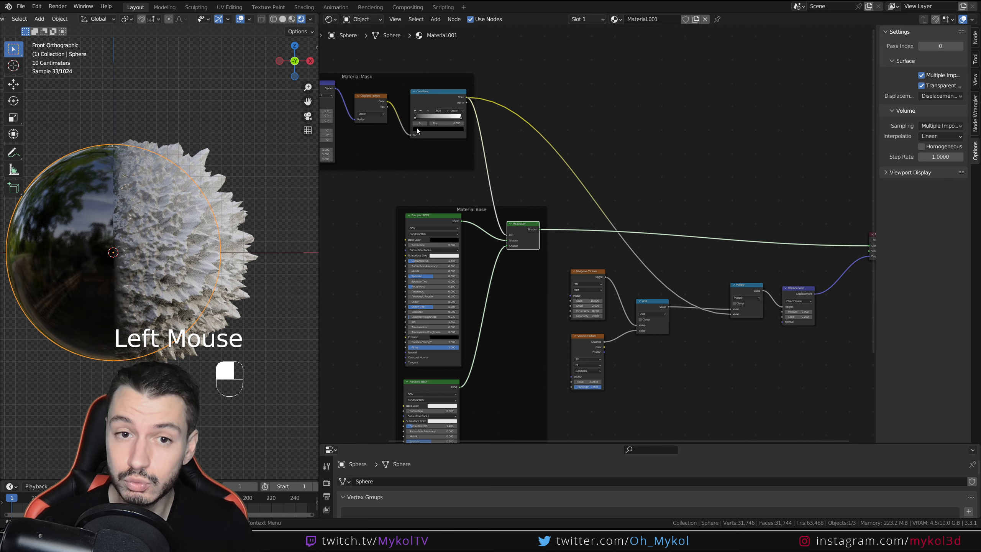
left_click_drag(749, 285, 728, 307)
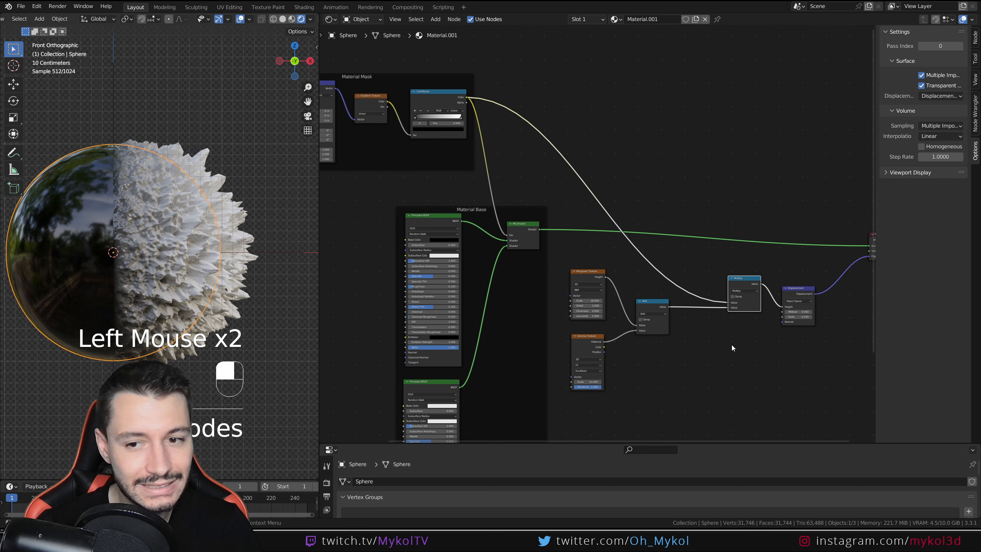
Insert an Invert node between the ColorRamp and the Multiply node, feeding Multiply's first value, with the Add output in the second
key("ctrl+z")
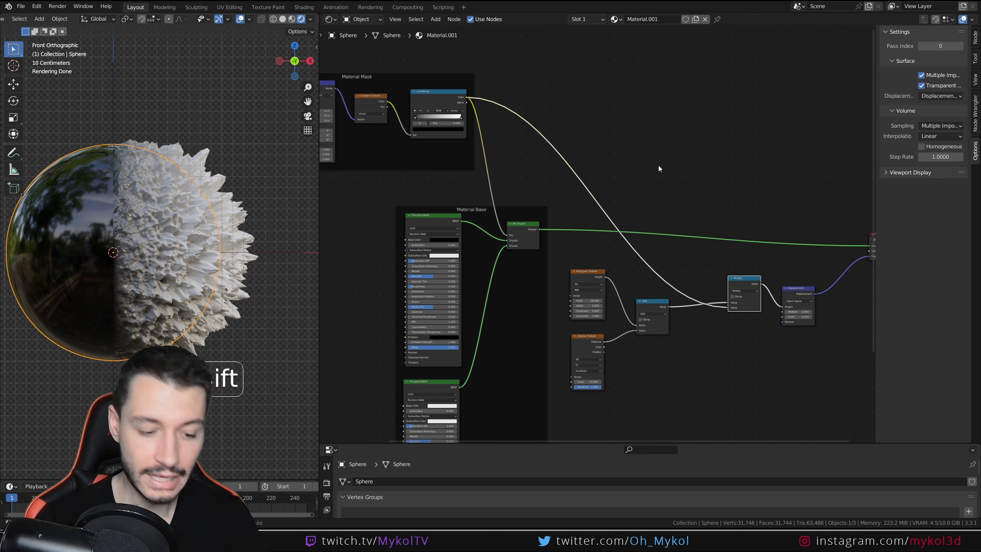
key("shift+a")
type("inver")
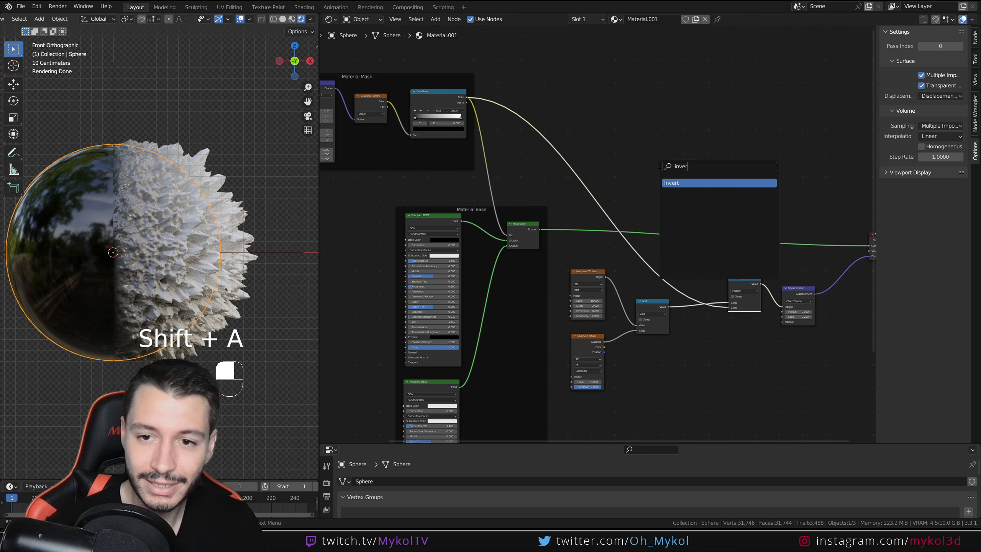
left_click(680, 181)
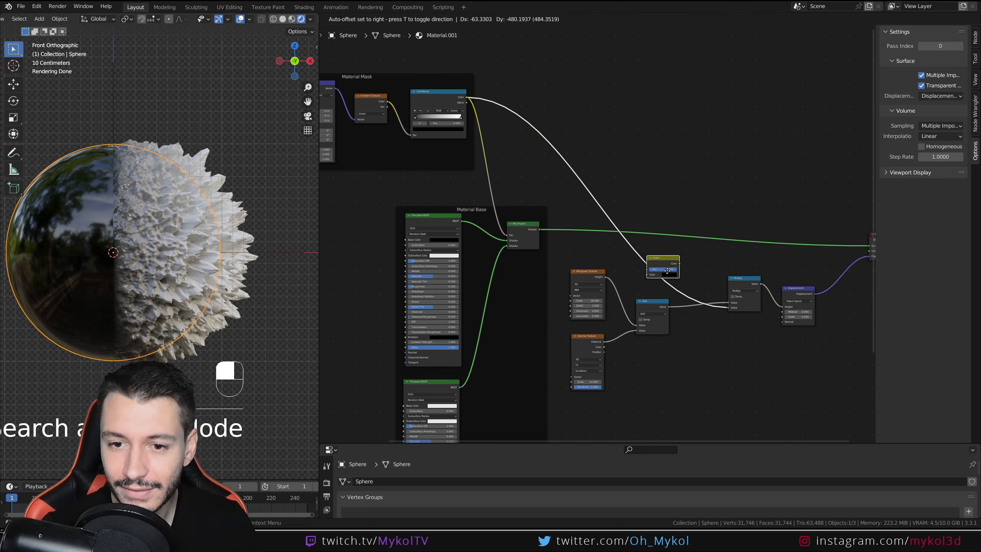
left_click(650, 265)
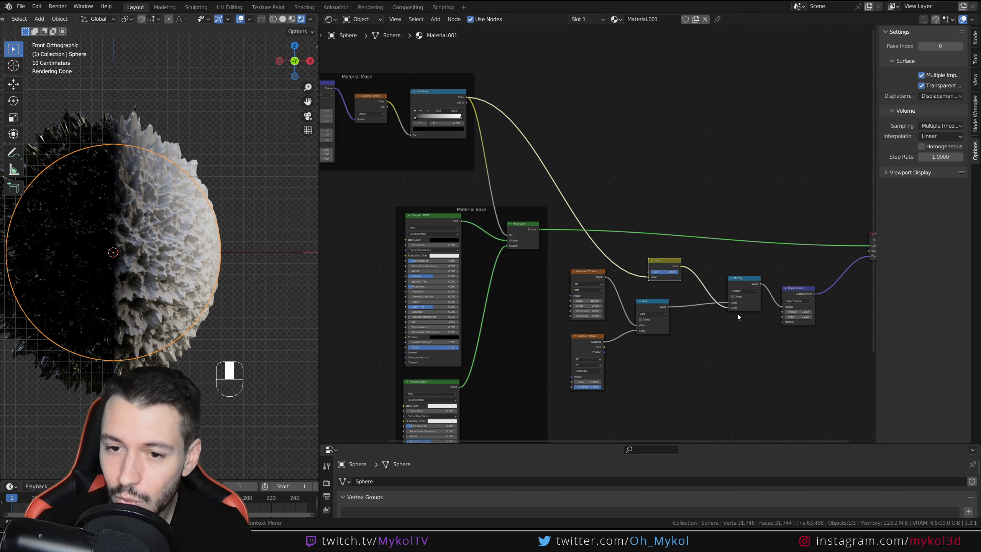
left_click_drag(728, 308, 728, 303)
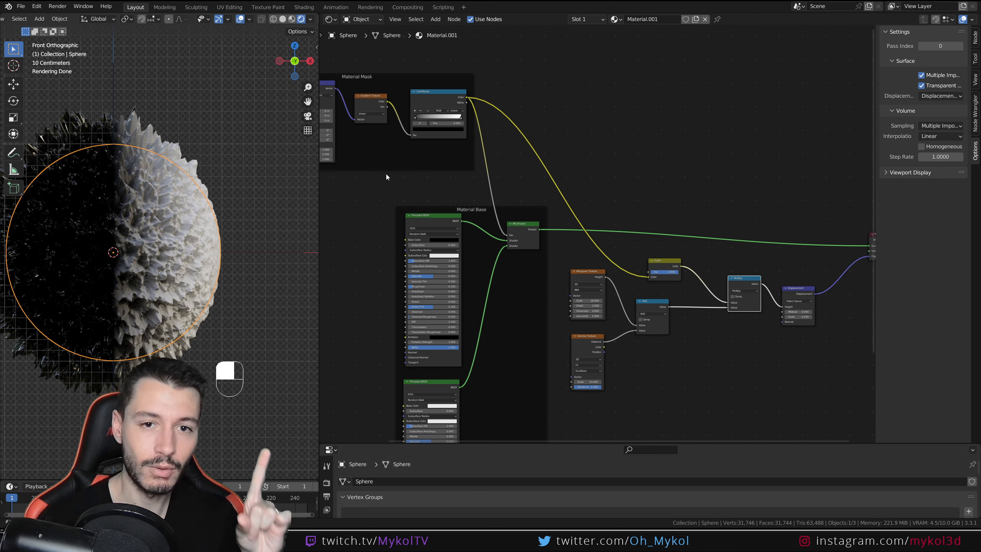
middle_click_drag(198, 223, 214, 269, "shift")
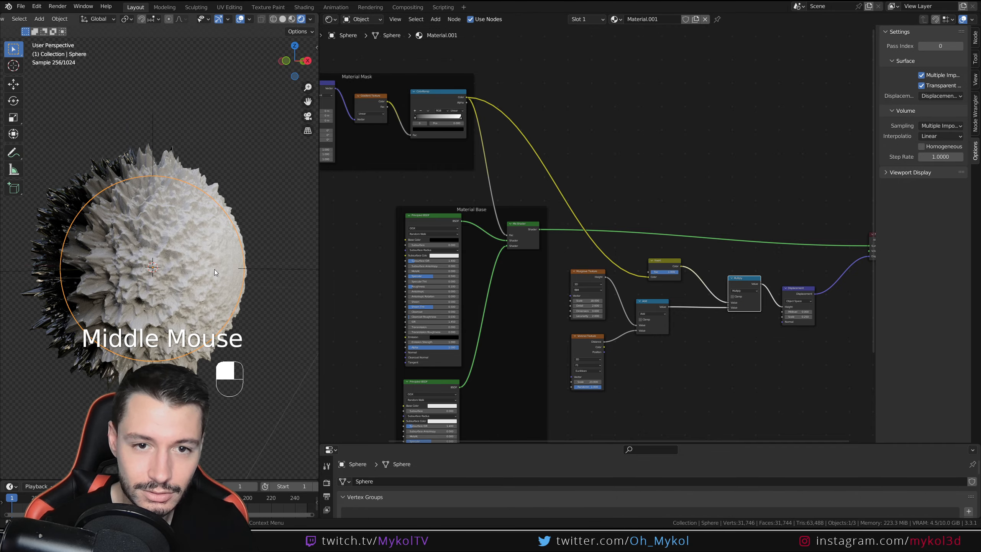
key("KP_1")
Set the position of the ColorRamp's white stop to 0.2 in the Material Mask frame
scroll(417, 97, "up", 2)
middle_click_drag(417, 97, 654, 252)
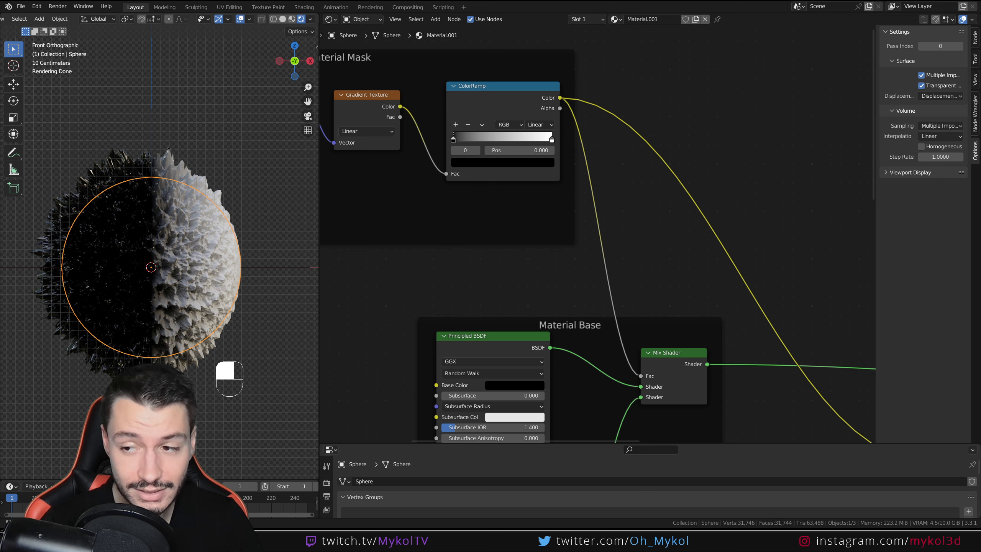
scroll(495, 144, "up", 2)
middle_click_drag(495, 143, 528, 165)
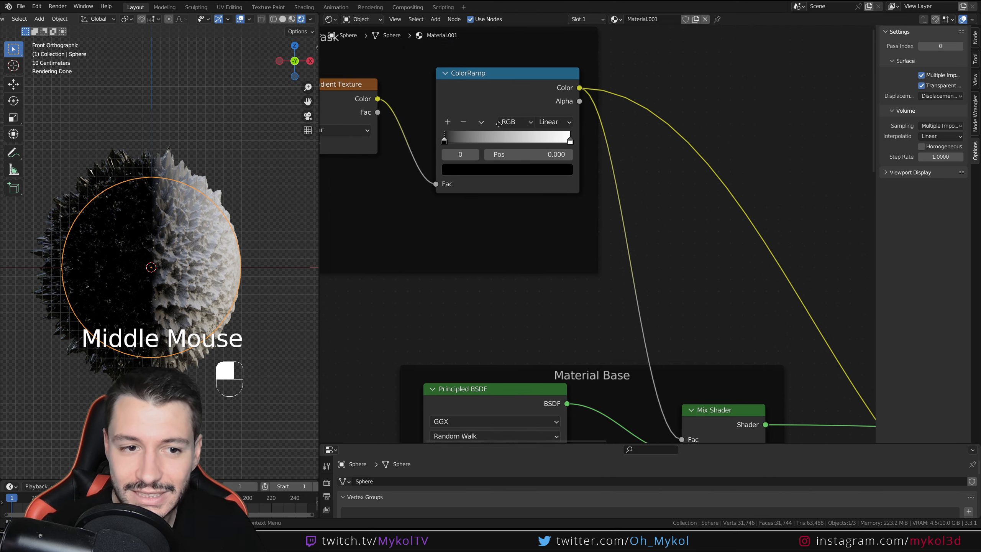
scroll(594, 153, "up", 2)
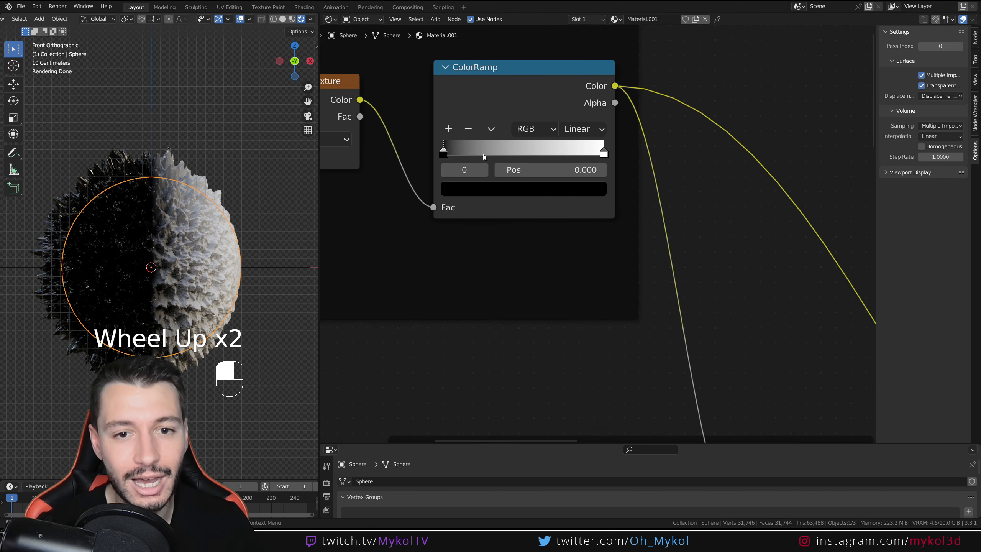
left_click(607, 155)
left_click_drag(602, 155, 458, 155)
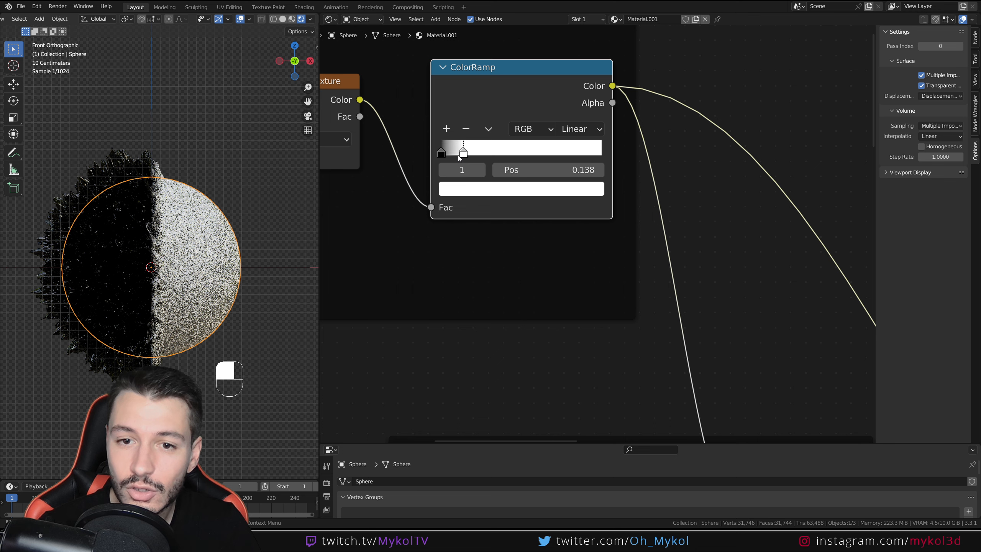
left_click(535, 171)
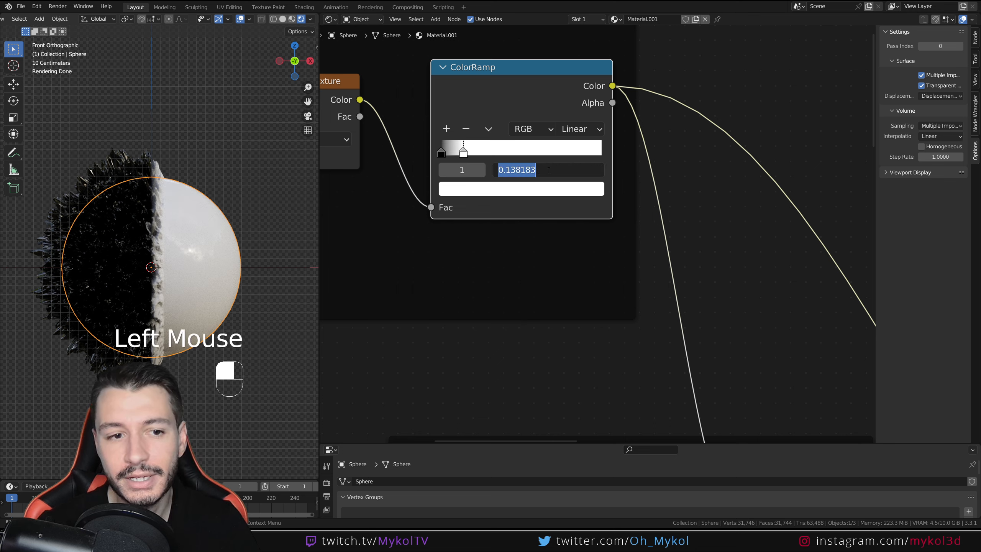
type("0.2")
key("Return")
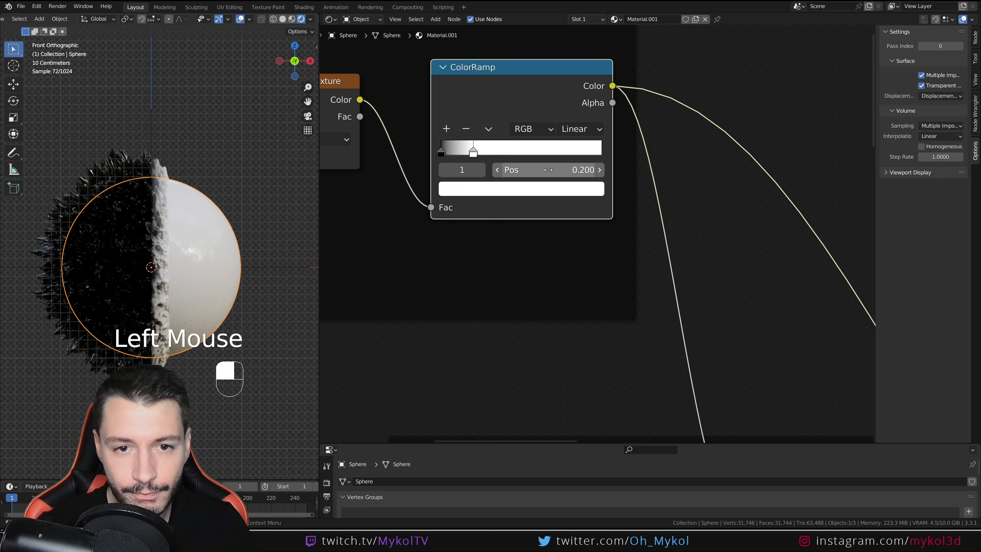
Move the ColorRamp's black stop to about 0.135 to tighten the transition between the two materials
left_click(444, 151)
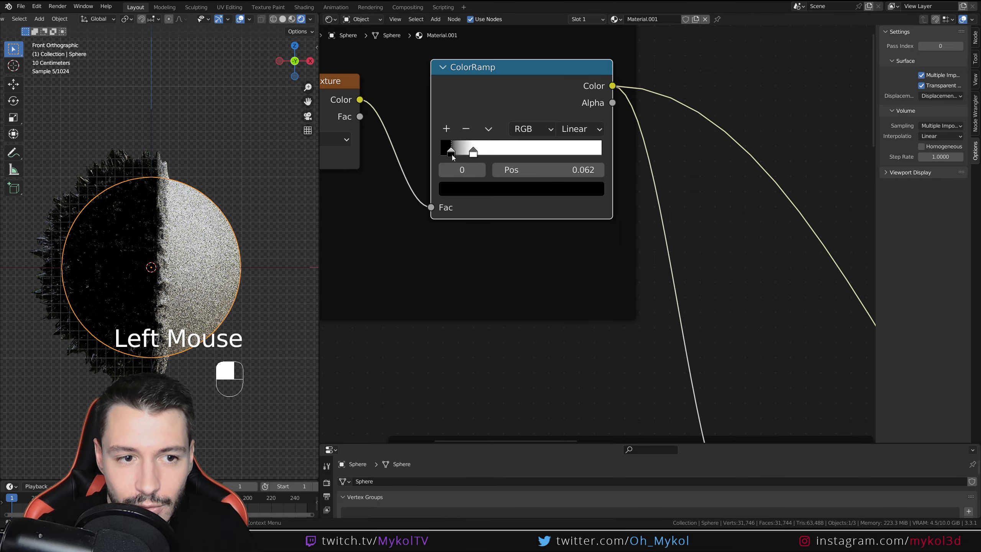
scroll(164, 75, "up", 4)
middle_click_drag(164, 73, 178, 123, "shift")
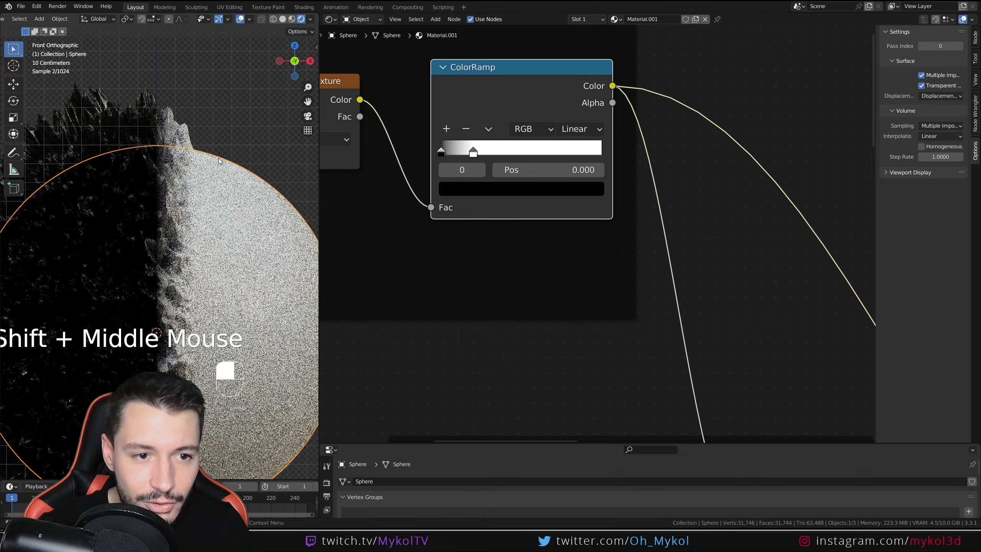
left_click_drag(457, 155, 461, 157)
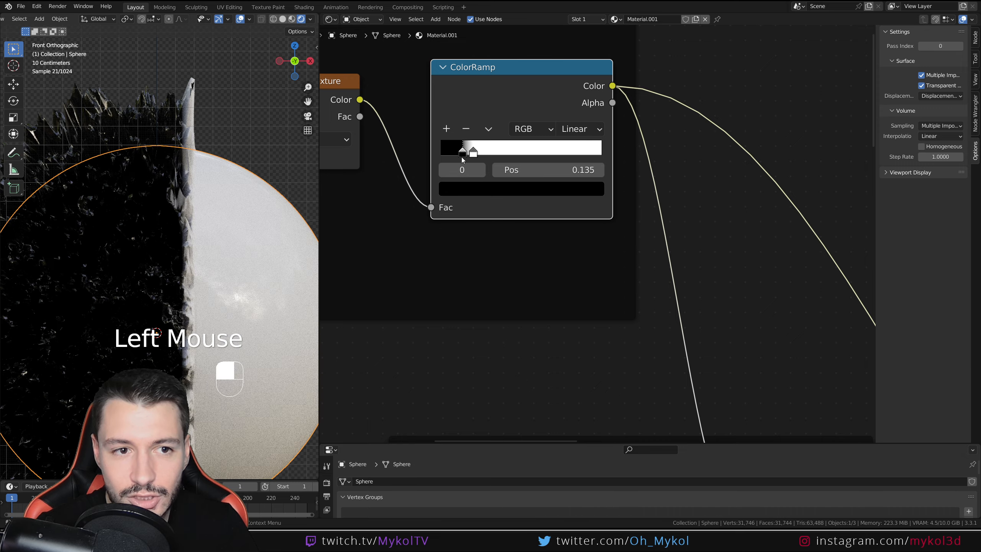
scroll(198, 273, "down", 2)
middle_click_drag(197, 273, 195, 242)
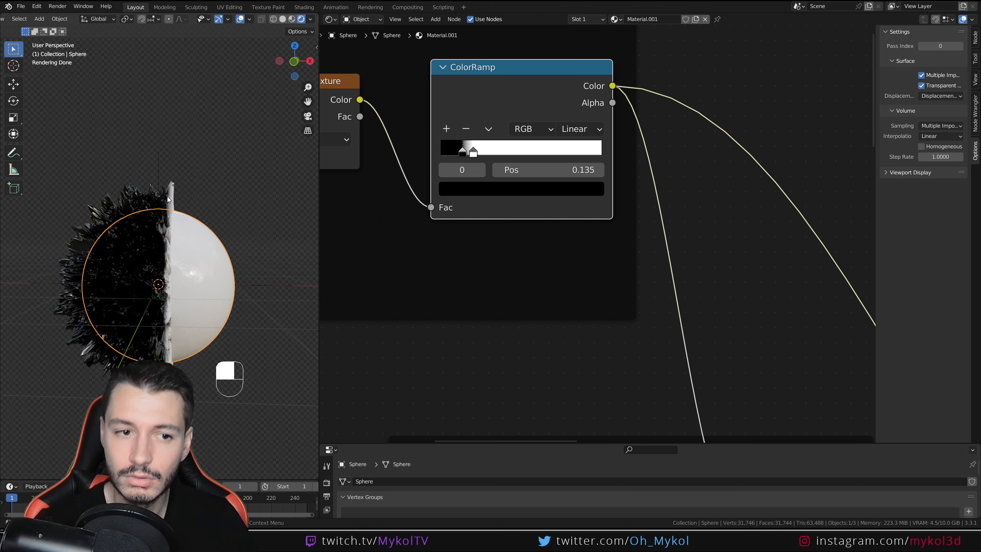
middle_click_drag(169, 201, 150, 249)
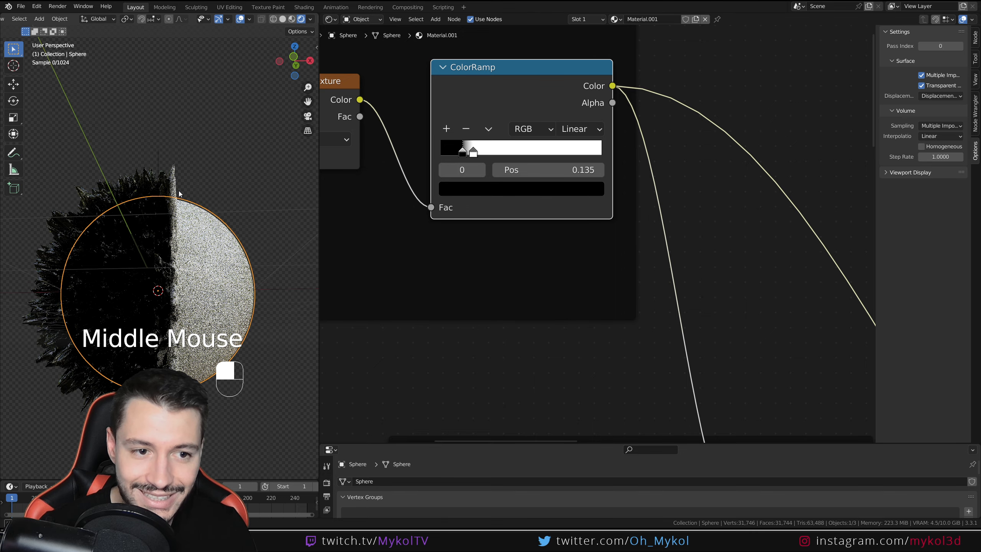
Try moving the Empty that controls the mask across the sphere, and reselect the sphere
left_click(158, 286)
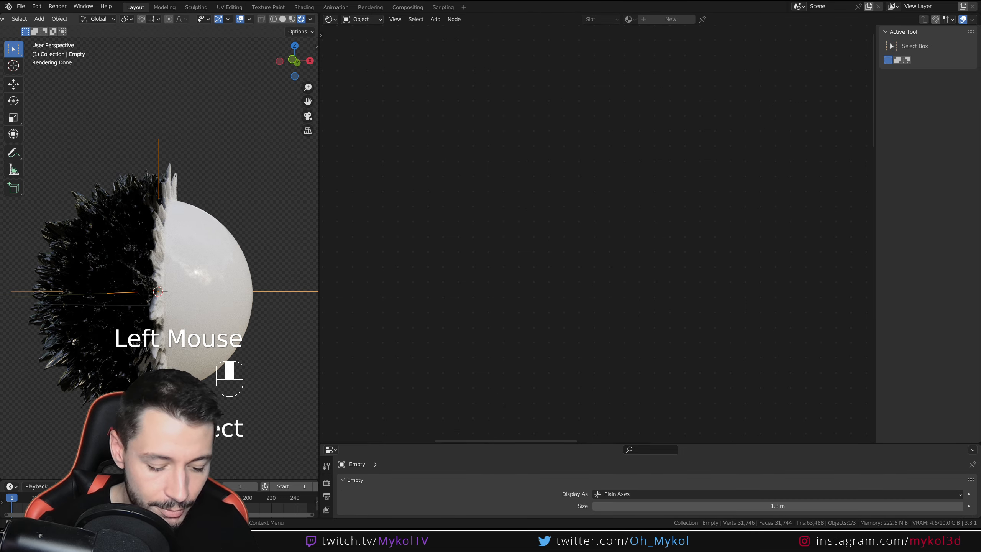
key("g")
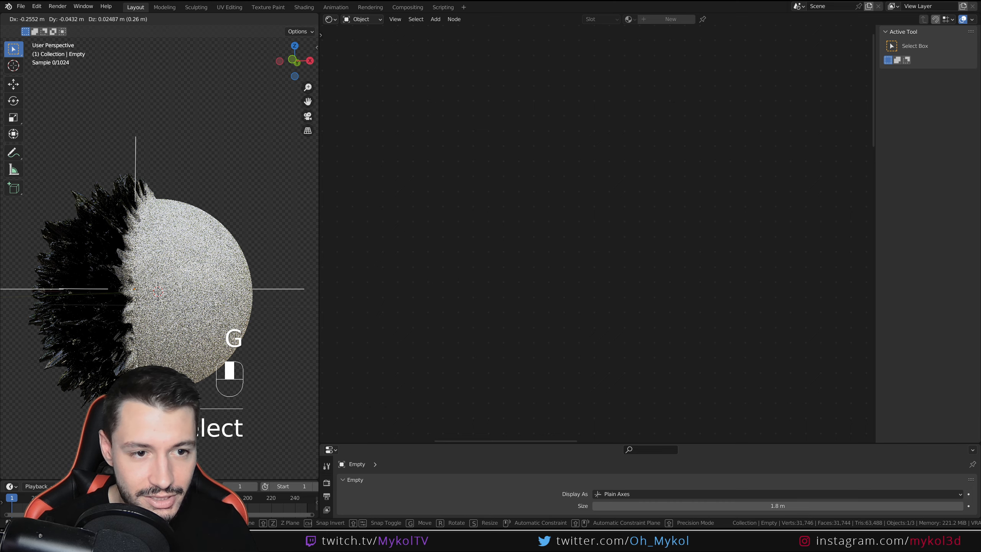
left_click(215, 284)
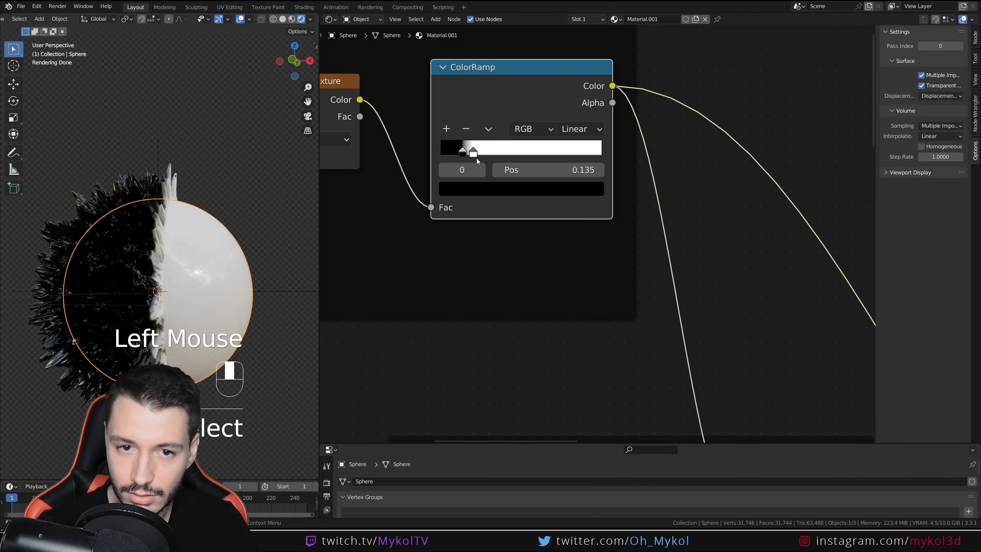
Adjust the ColorRamp's white stop to about 0.305 and shift the mask's Empty slightly in the negative X direction
left_click_drag(477, 157, 602, 154)
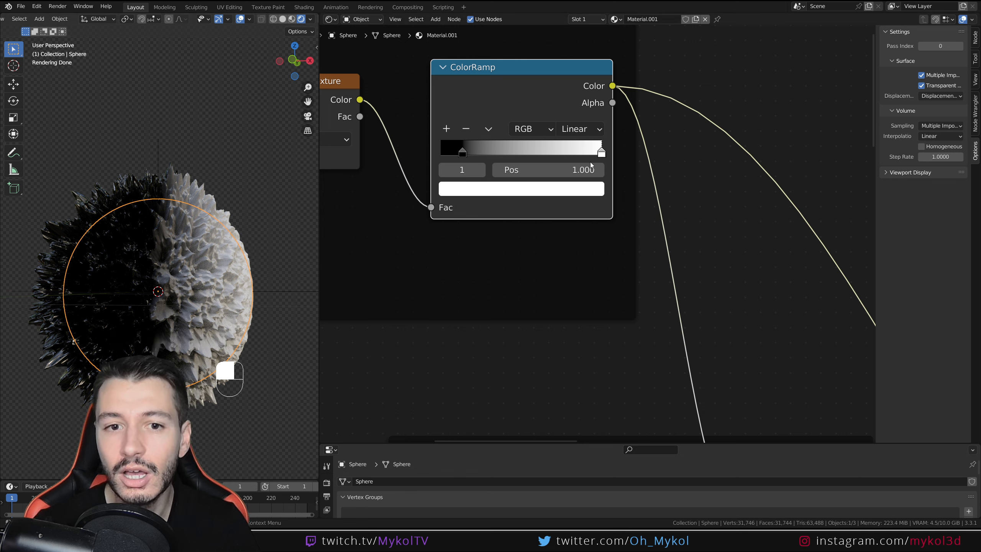
left_click_drag(601, 154, 498, 154)
left_click(289, 292)
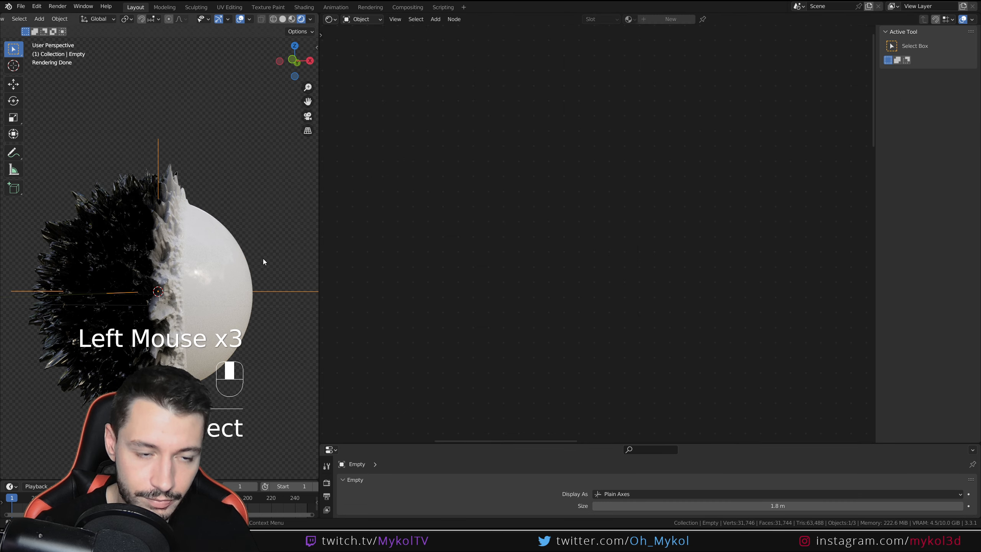
key("g")
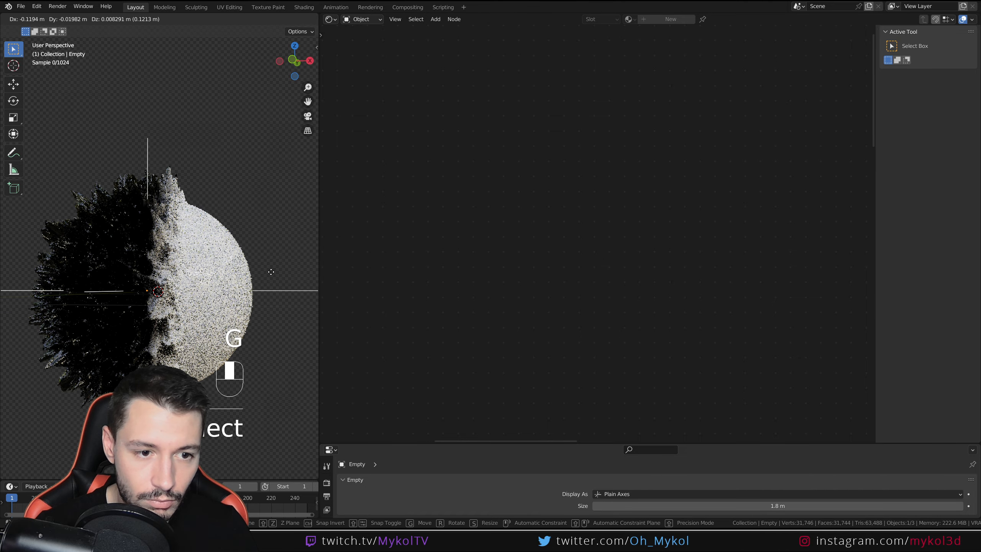
left_click(271, 270)
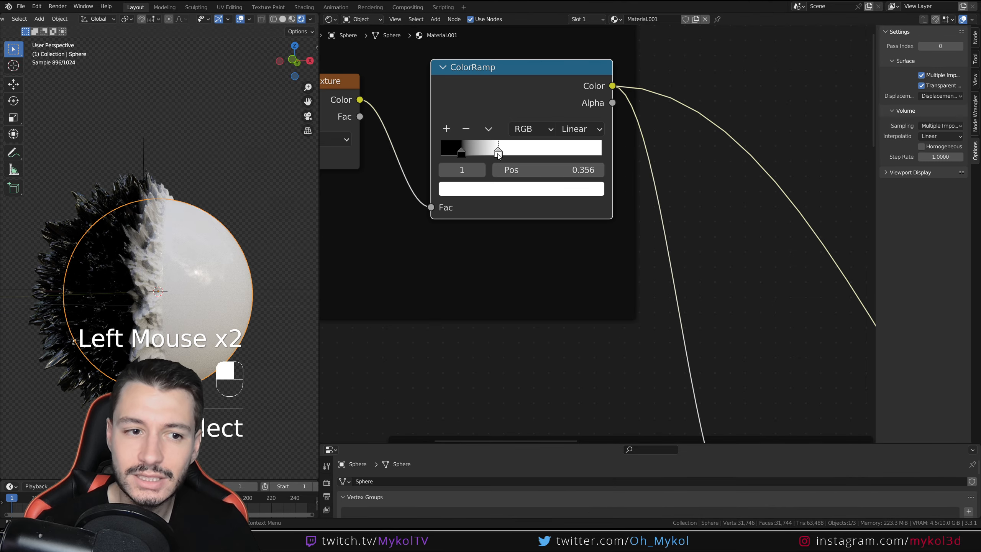
left_click_drag(498, 153, 490, 154)
middle_click_drag(232, 216, 267, 251)
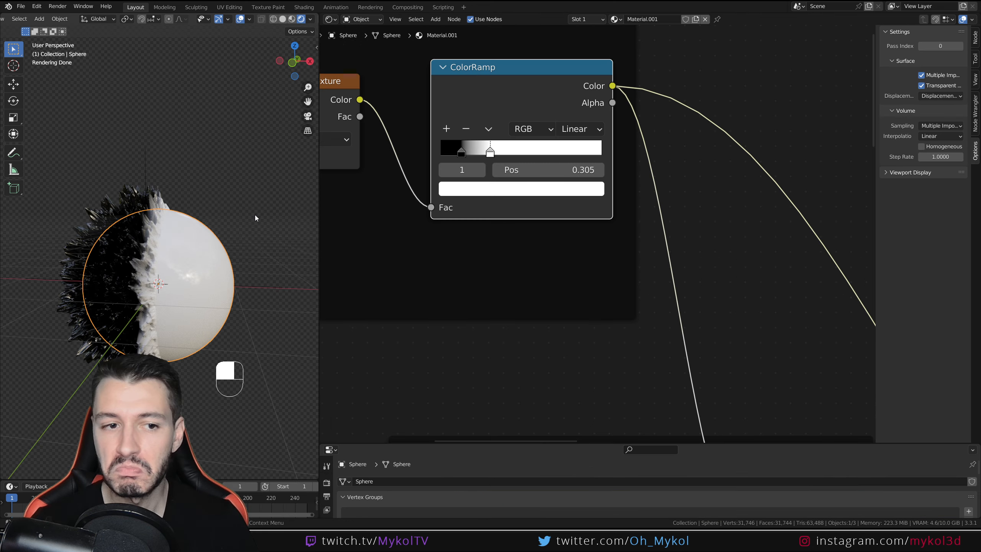
middle_click_drag(255, 215, 251, 223)
Move the Displacement node farther away from the Multiply node to make space in the node tree
scroll(670, 283, "down", 3)
middle_click_drag(670, 284, 394, 105)
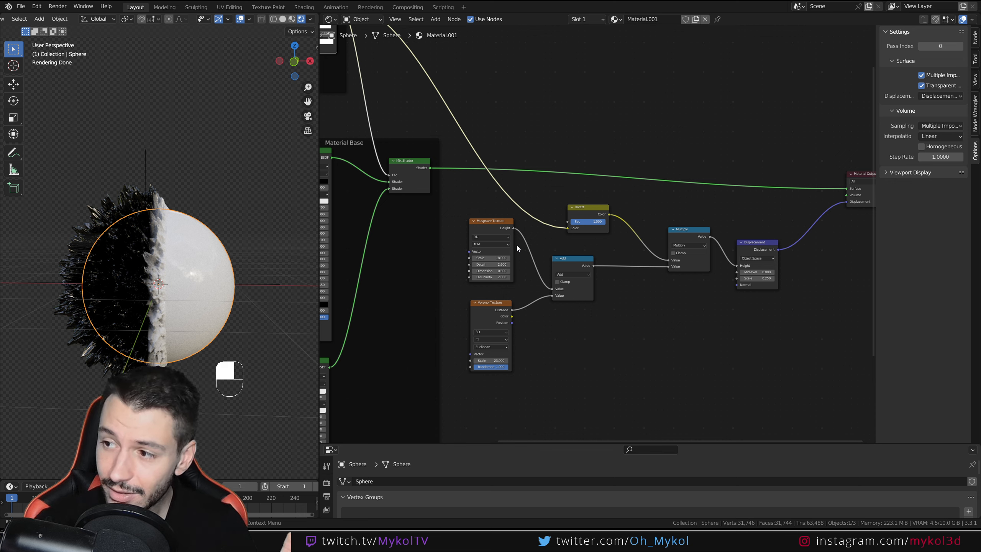
left_click_drag(769, 243, 802, 232)
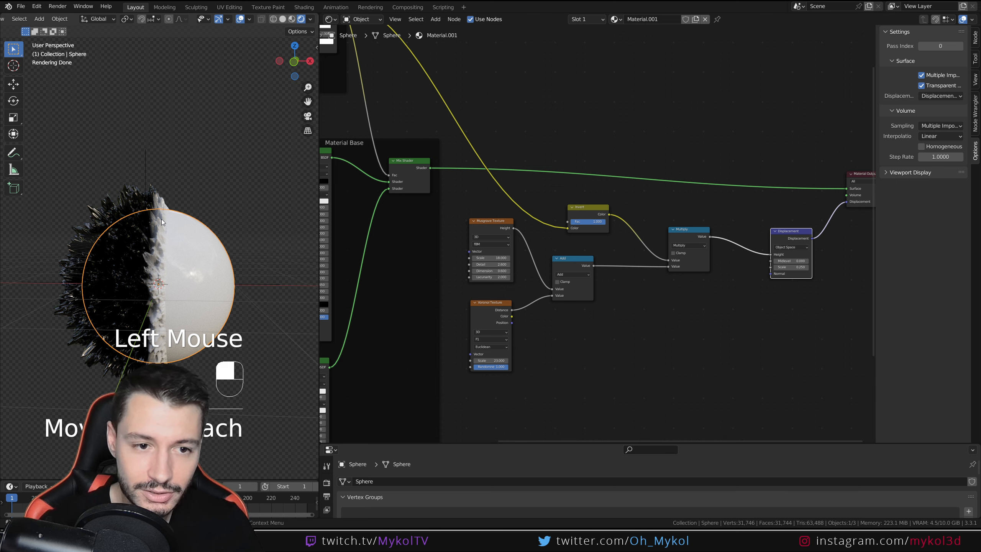
Draw a freehand annotation over the displaced half of the sphere in front view, and undo it
mouse_move(191, 195)
middle_mouse_down()
mouse_move(198, 189)
mouse_move(198, 198)
mouse_move(181, 195)
middle_mouse_up()
key("KP_1")
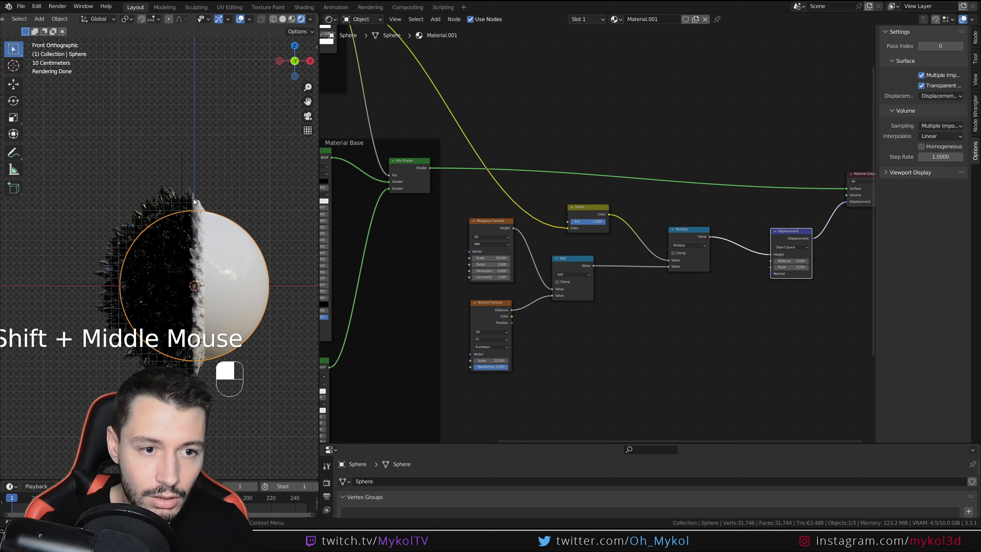
key("d")
mouse_move(194, 189)
left_mouse_down()
mouse_move(178, 190)
mouse_move(119, 251)
left_mouse_up()
key("ctrl+z")
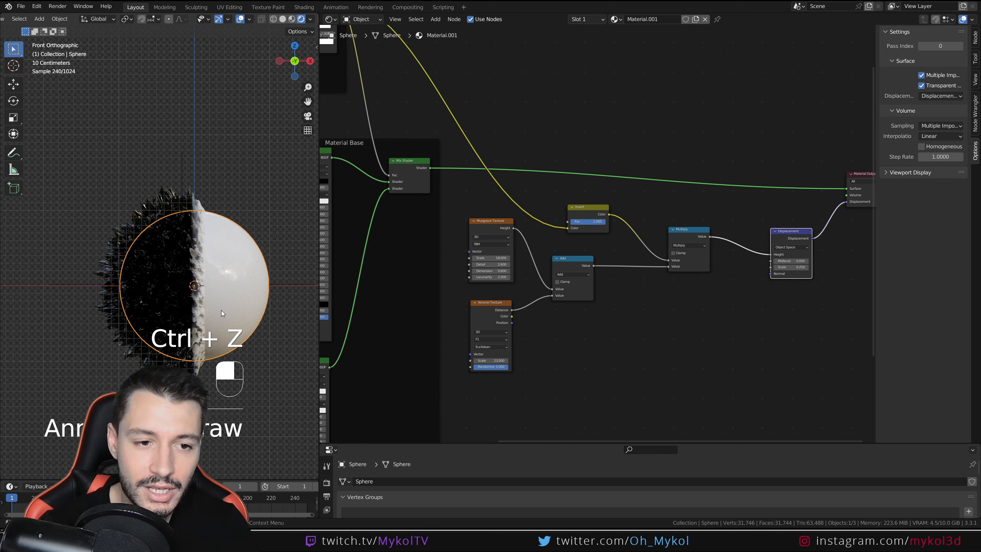
Try moving the Empty down and toward the black side in front view, cancel the move and reselect the sphere
left_click(194, 285)
key("g")
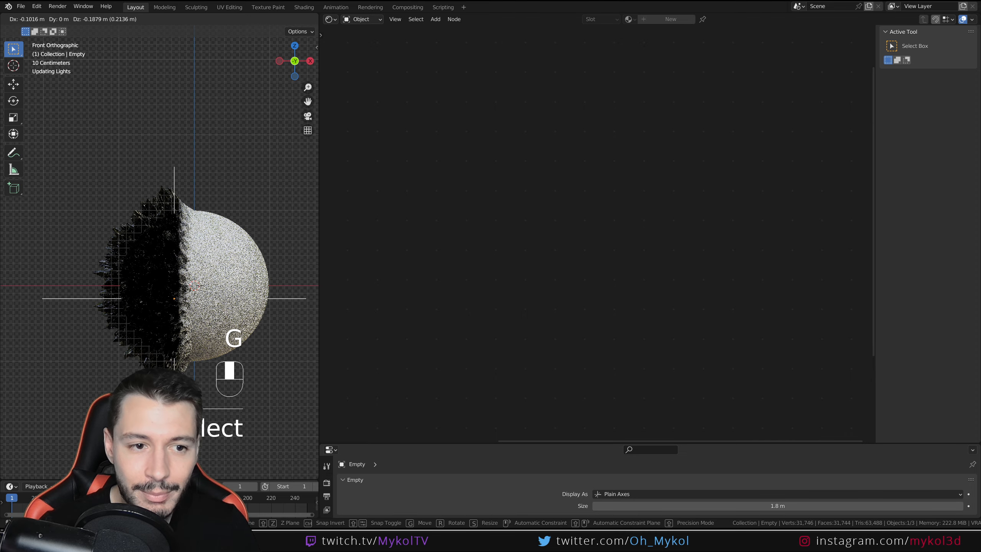
right_click(206, 379)
left_click(233, 251)
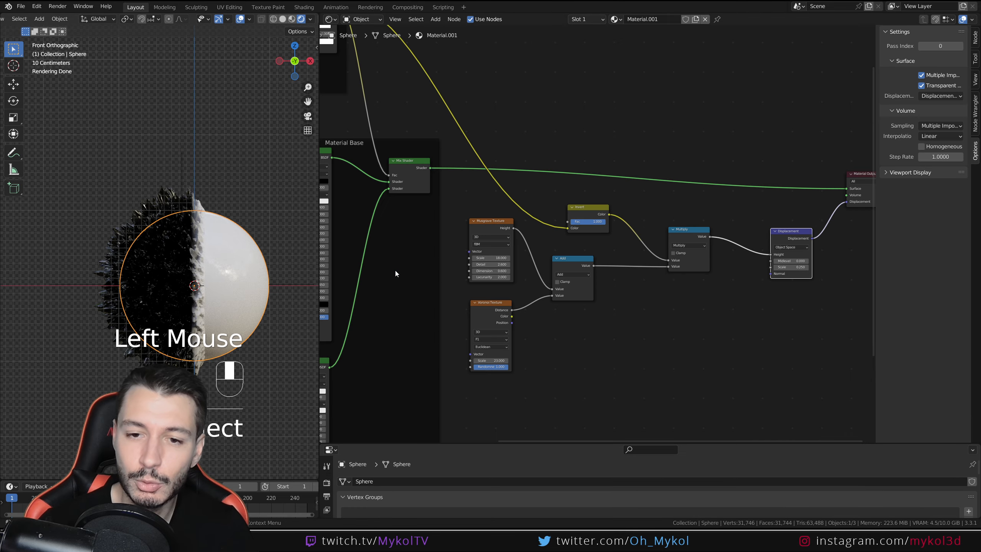
Enclose the Musgrave Texture, Voronoi Texture, Add, Invert and Multiply nodes in a new frame
middle_click_drag(632, 297, 555, 264)
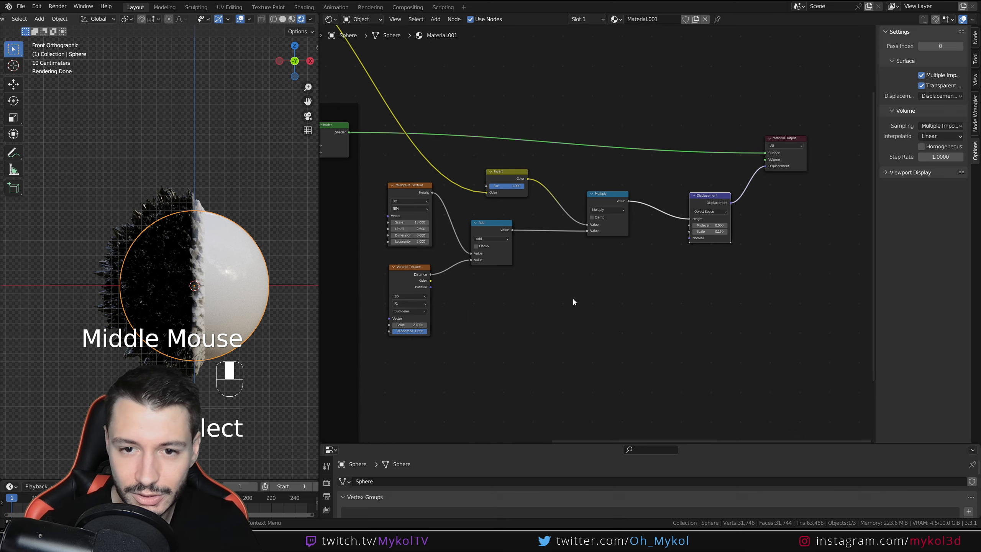
left_click_drag(615, 324, 397, 187)
key("shift+p")
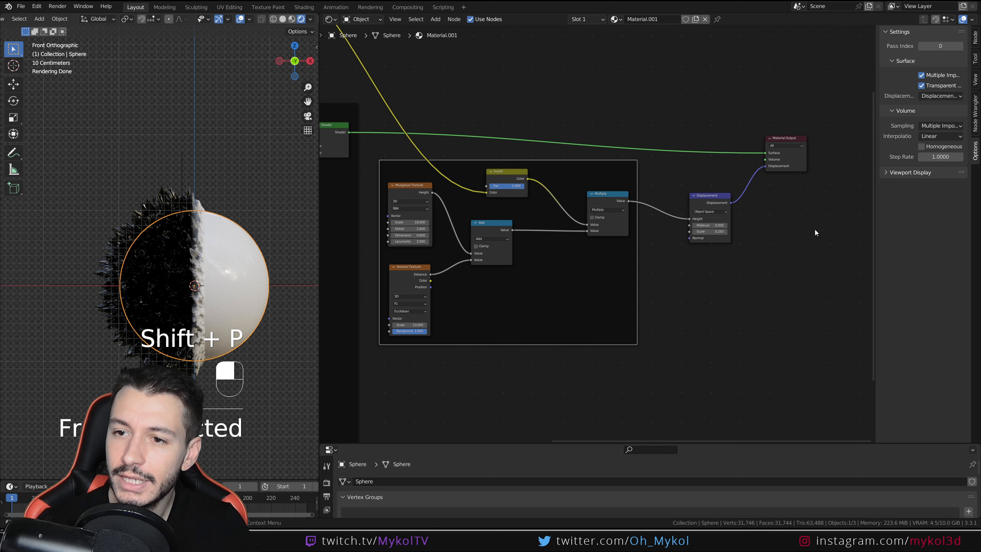
Label the new frame around the Musgrave, Voronoi, Add, Invert and Multiply nodes "Displace Base"
left_click(975, 80)
left_click(975, 112)
left_click(975, 58)
left_click(975, 37)
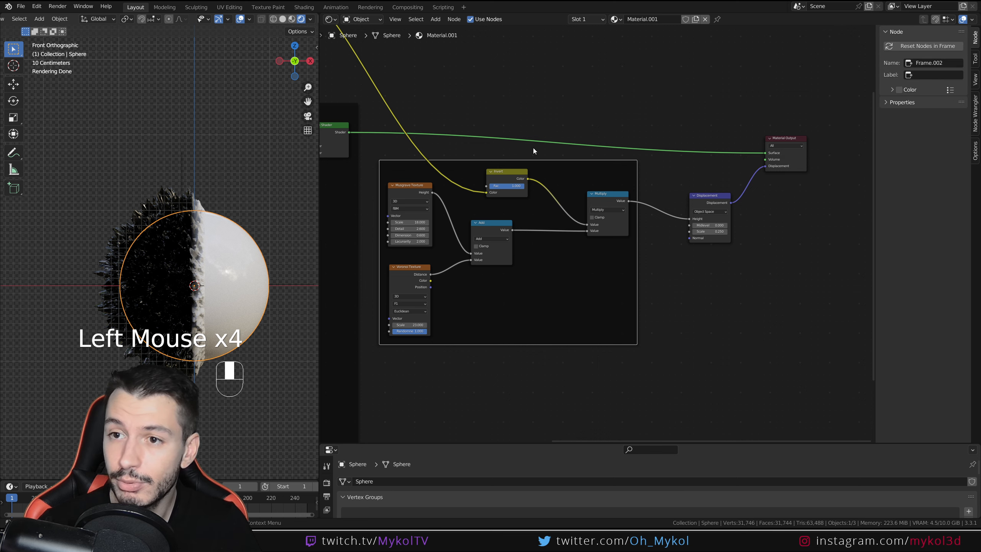
middle_click_drag(533, 147, 602, 170, "shift")
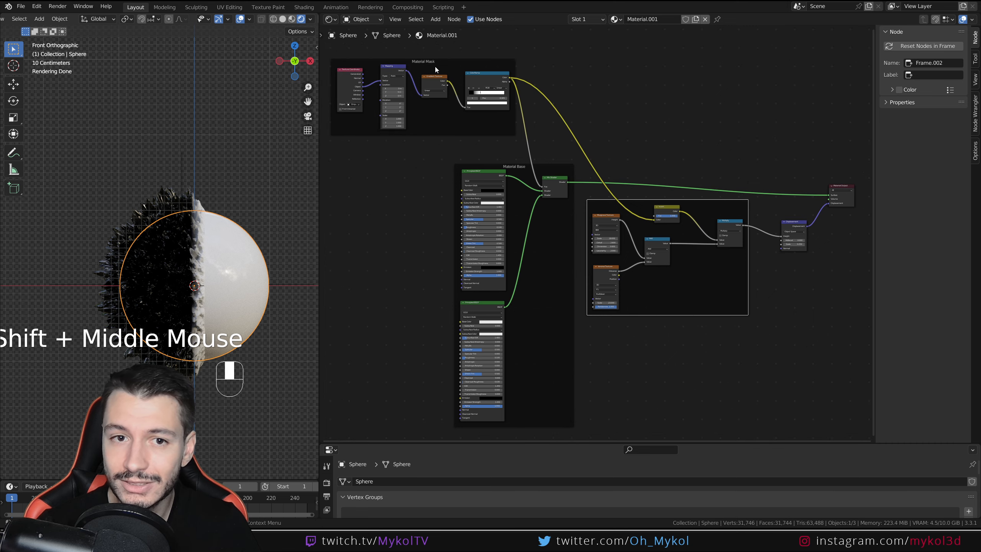
scroll(674, 206, "up", 1)
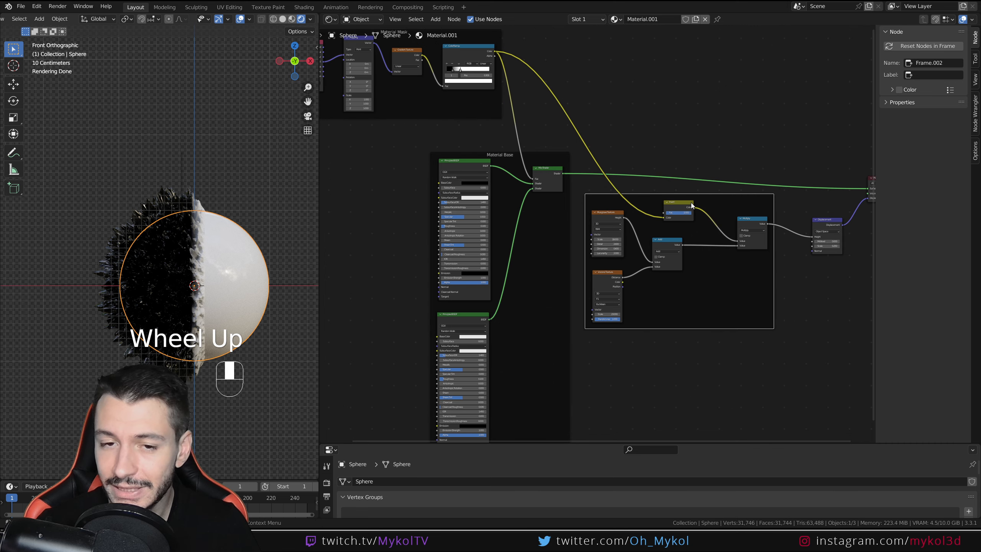
middle_click_drag(691, 203, 638, 177, "shift")
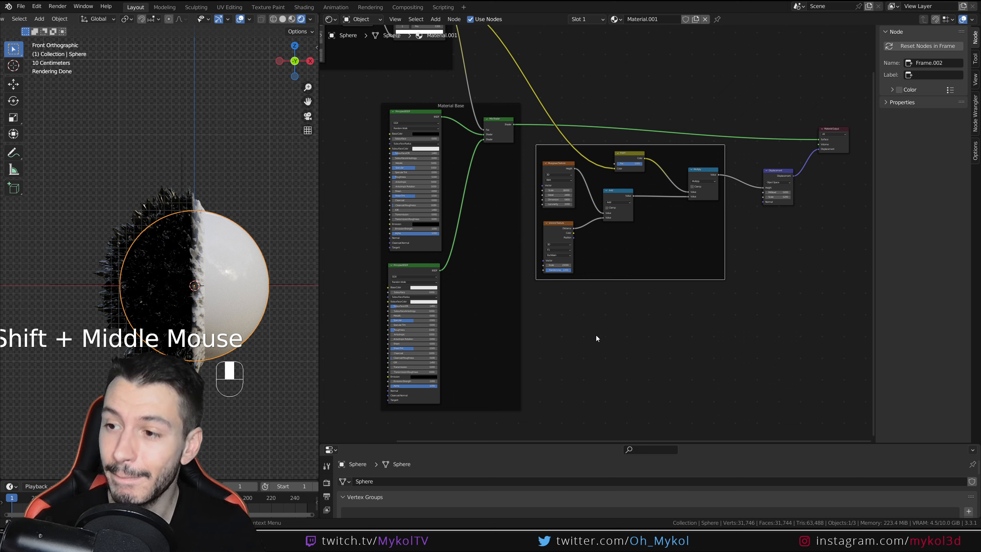
left_click(830, 118)
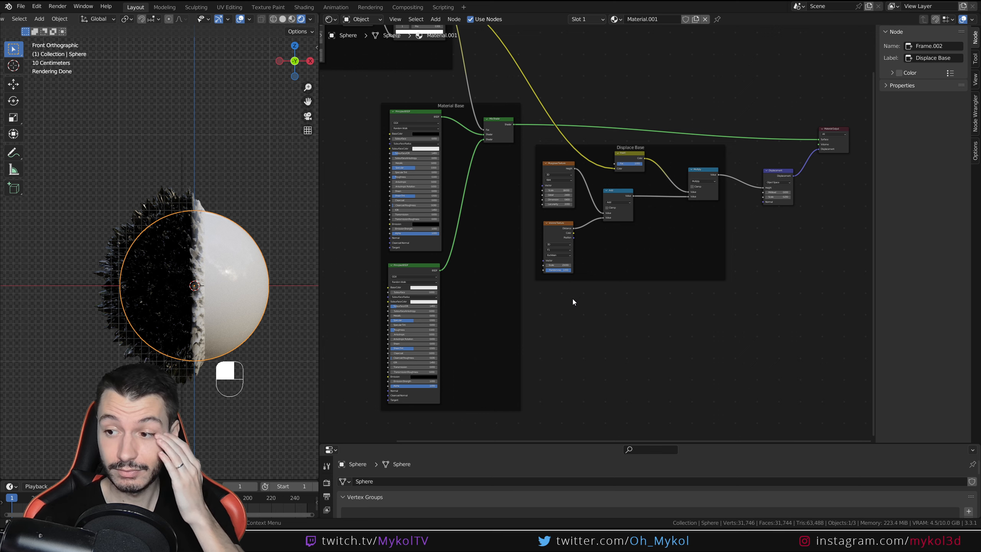
Try duplicating the four Material Mask nodes to the area below the Displace Base frame, and undo the duplication
scroll(558, 284, "down", 2)
middle_click_drag(401, 60, 498, 126)
scroll(497, 124, "up", 2)
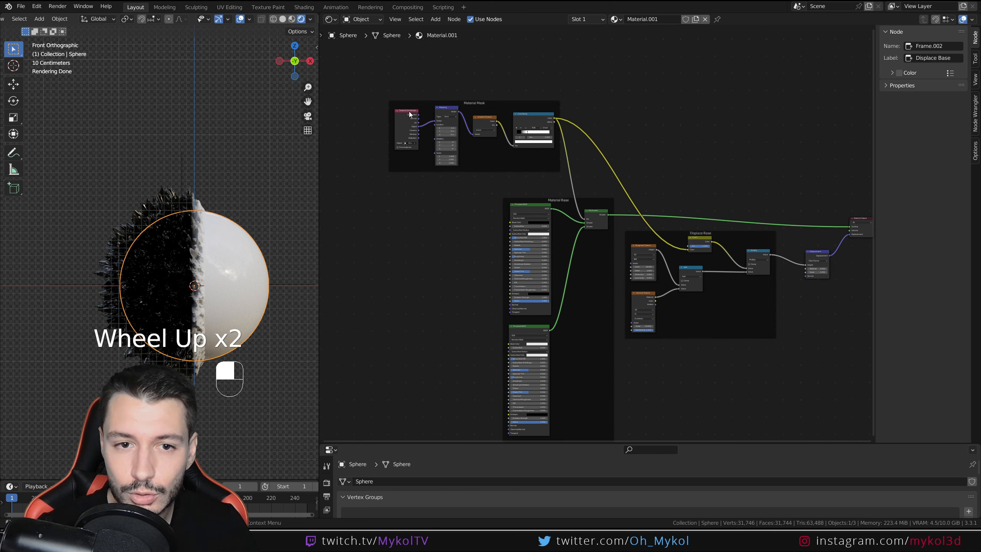
left_click(409, 114)
left_click(447, 111, "shift")
left_click(488, 120, "shift")
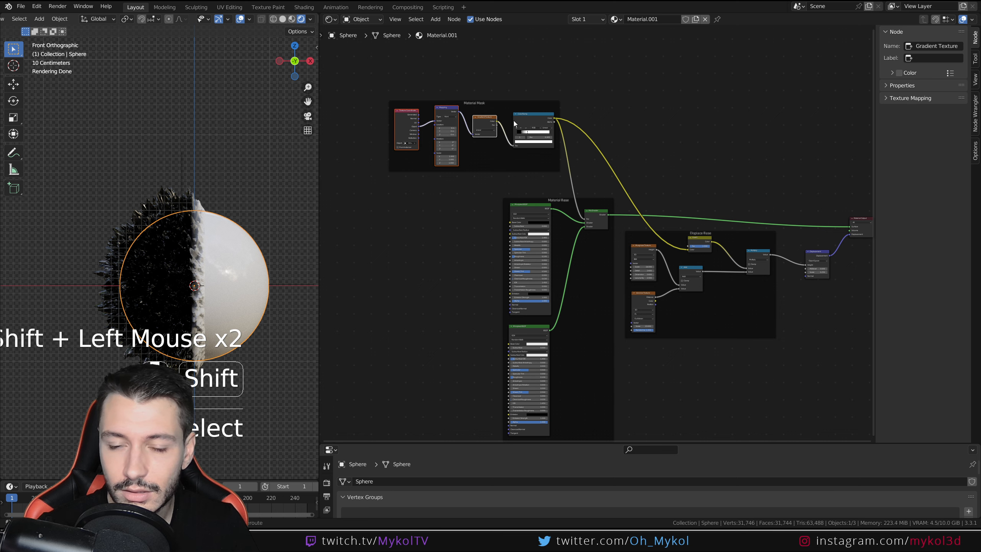
left_click(520, 120, "shift")
middle_click_drag(579, 333, 540, 204, "shift")
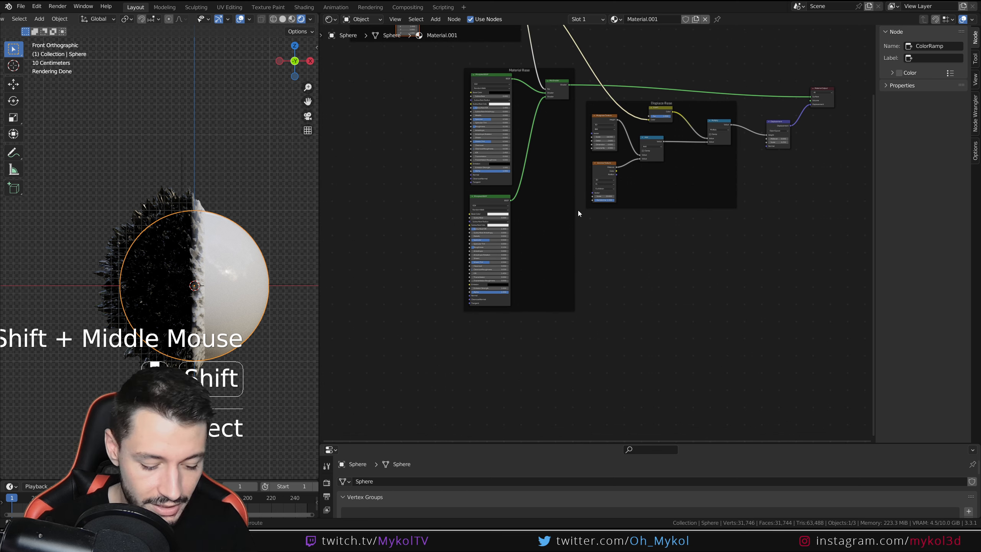
key("shift+d")
left_click(667, 484)
middle_click_drag(630, 184, 677, 362)
scroll(611, 250, "up", 1)
key("ctrl+z")
middle_click_drag(612, 250, 587, 360)
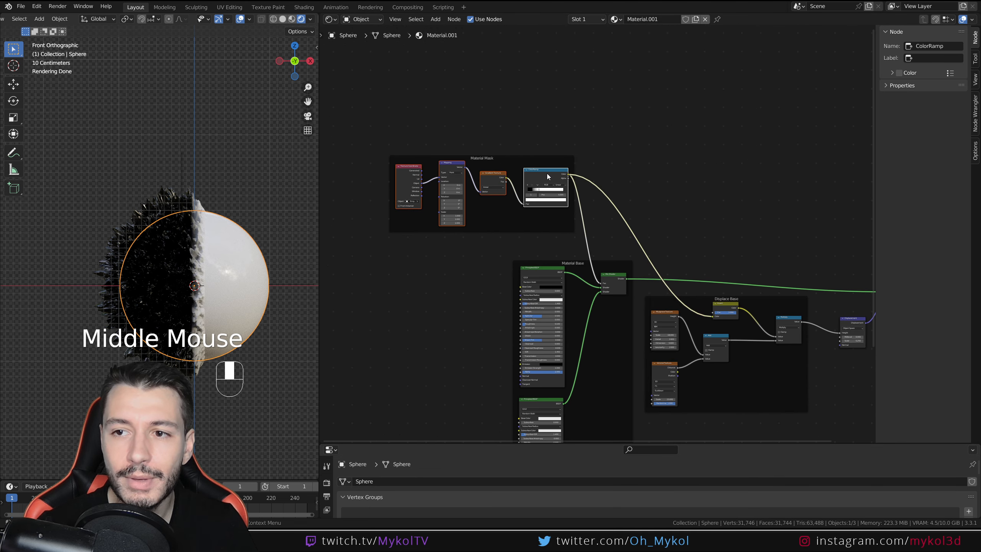
Add a Gradient Texture node in the empty area below the Displace Base frame
middle_click_drag(540, 241, 443, 62)
left_click(632, 342)
scroll(626, 338, "up", 3)
middle_click_drag(572, 310, 561, 236)
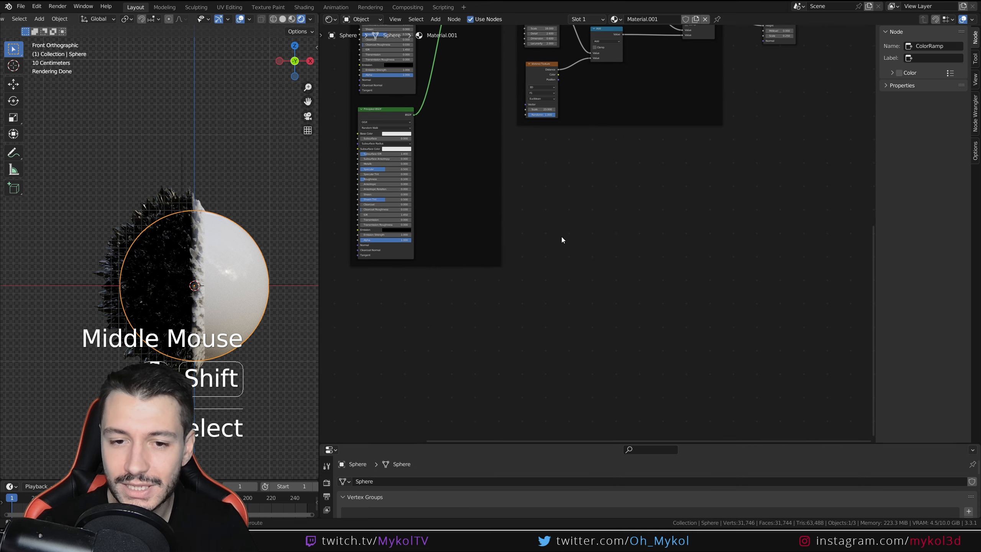
key("shift+a")
type("gra")
key("Return")
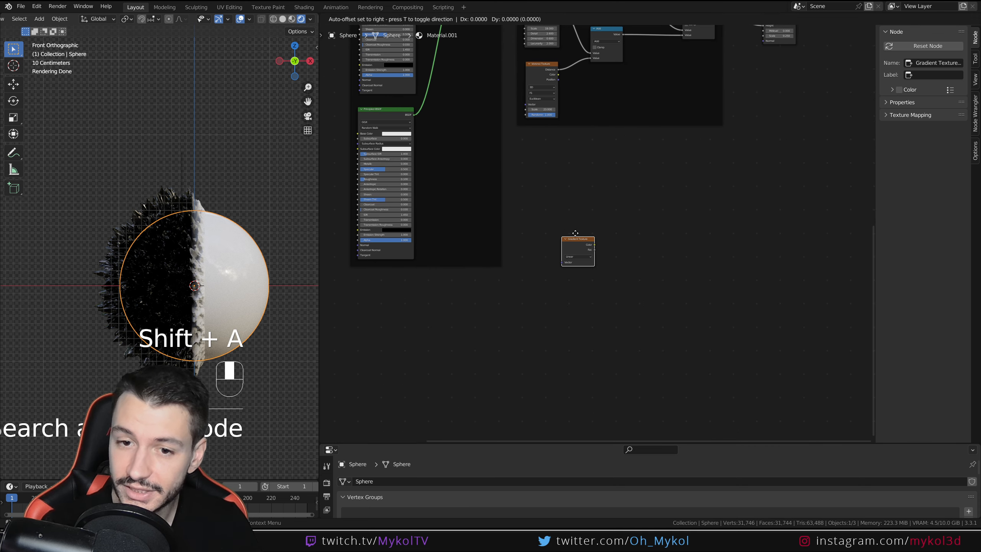
left_click(607, 279)
Add a Mapping node and a Texture Coordinate node in front of the new Gradient Texture
key("shift+a")
left_click(557, 270)
type("mapp")
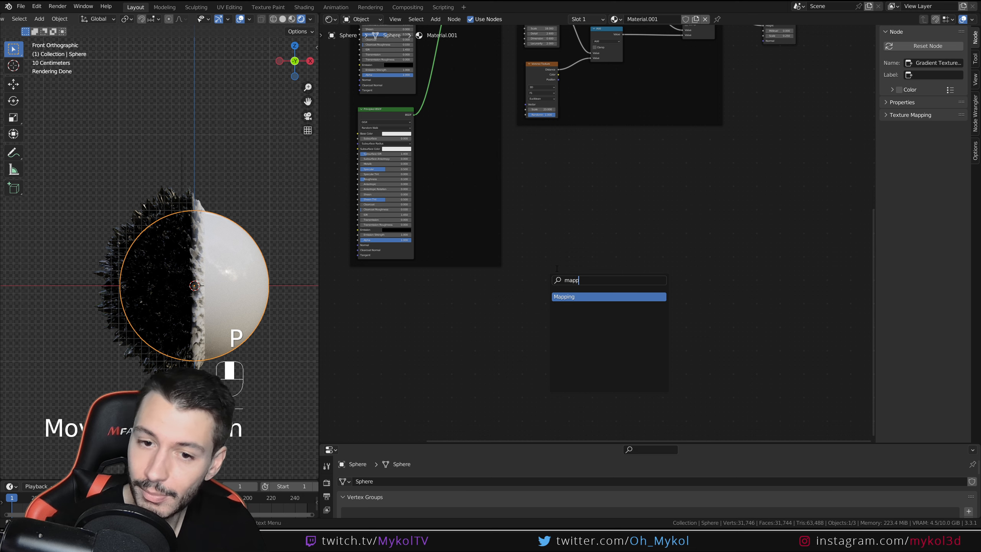
key("Return")
left_click(552, 265)
key("shift+a")
left_click(509, 311)
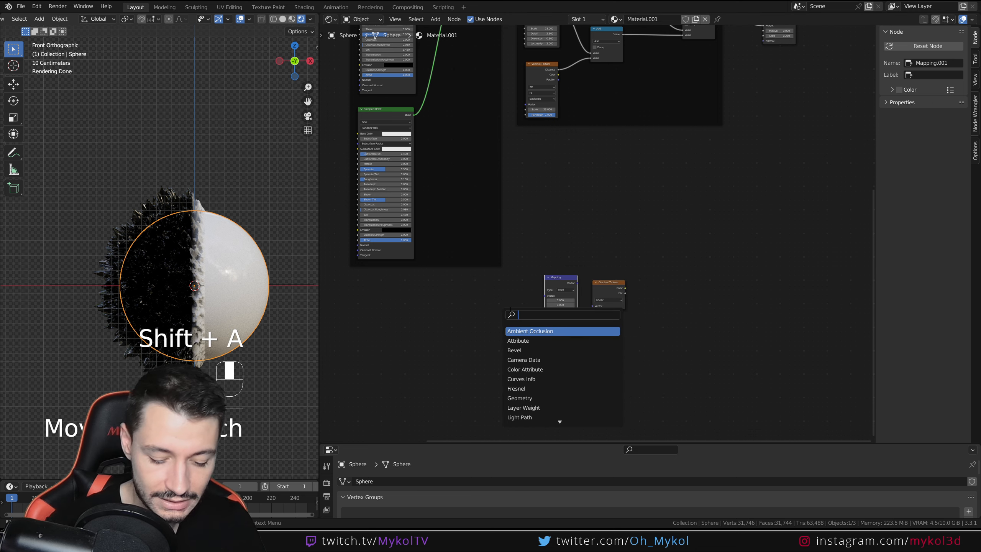
type("coor")
key("Return")
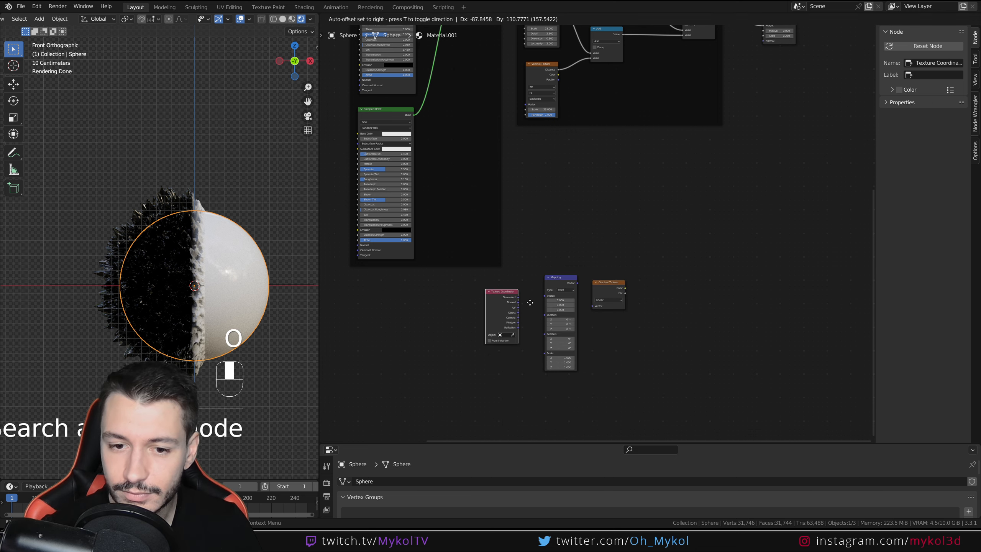
left_click(502, 310)
Link Texture Coordinate's Object output through Mapping into the Gradient Texture's Vector, and set the coordinate object to Empty
scroll(467, 316, "up", 2)
left_click_drag(422, 308, 479, 270)
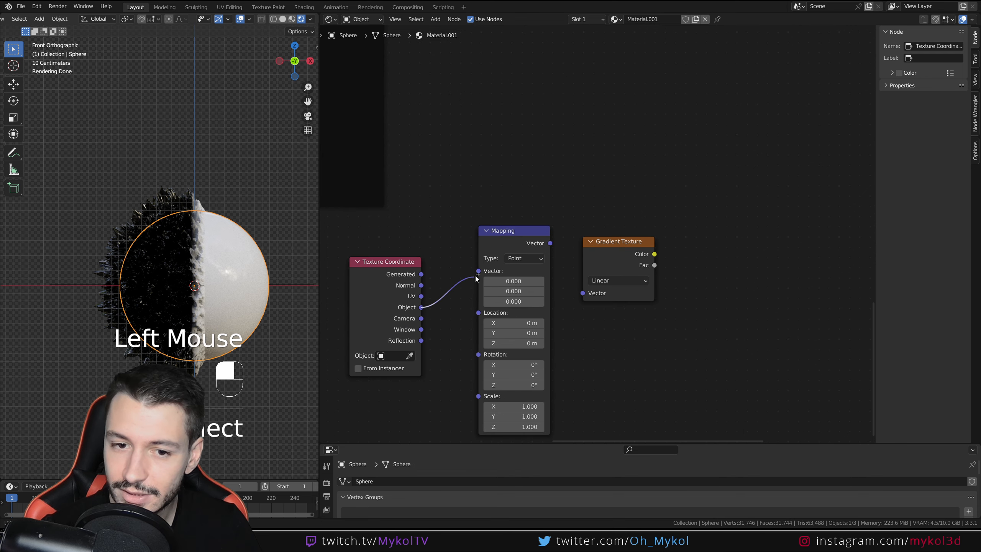
left_click_drag(550, 243, 583, 293)
scroll(464, 230, "down", 1)
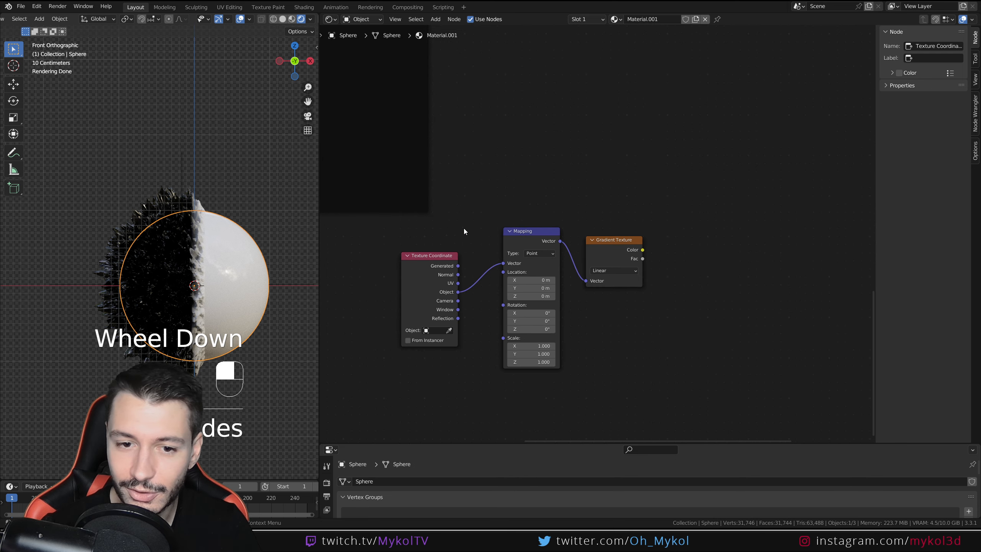
middle_click_drag(437, 341, 499, 279)
left_click(498, 264)
left_click(505, 285)
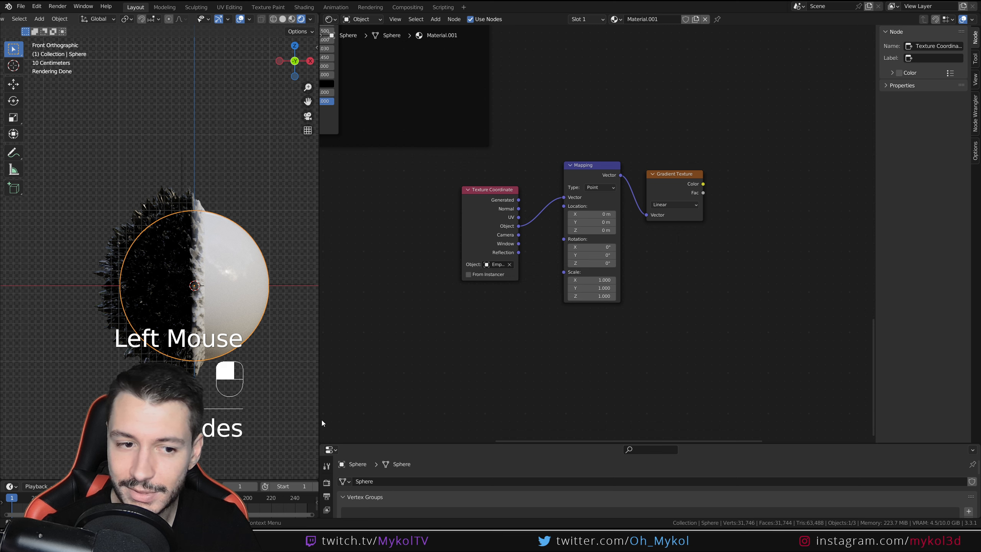
Add a ColorRamp after the new Gradient Texture and connect the gradient's Color to its Fac
middle_click_drag(609, 220, 493, 287)
key("shift+a")
type("color")
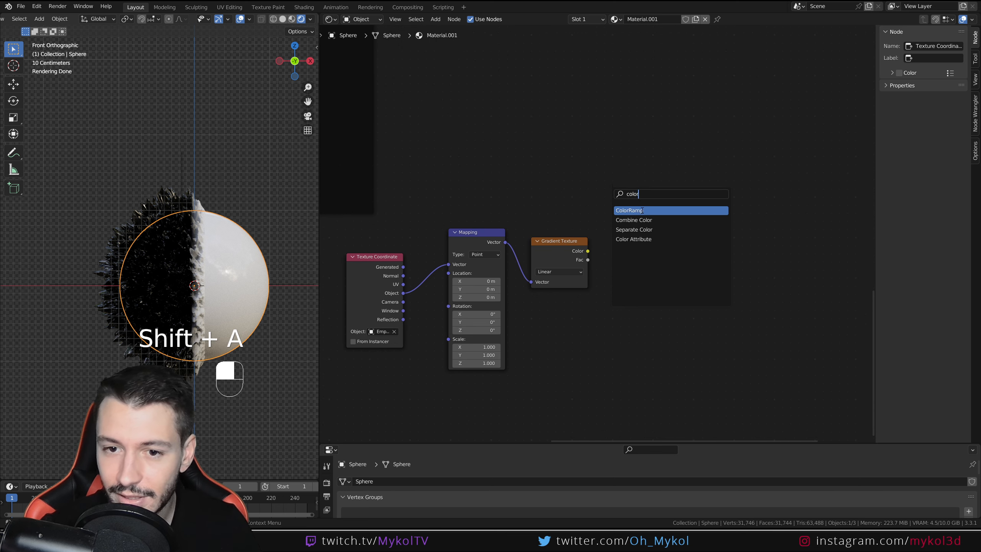
left_click(642, 210)
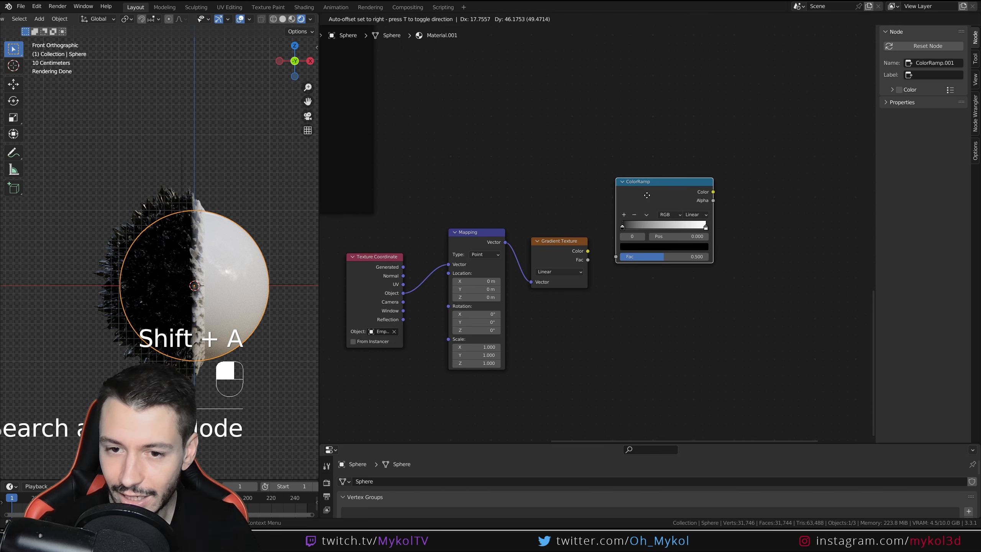
left_click(661, 171)
middle_click_drag(660, 171, 596, 188)
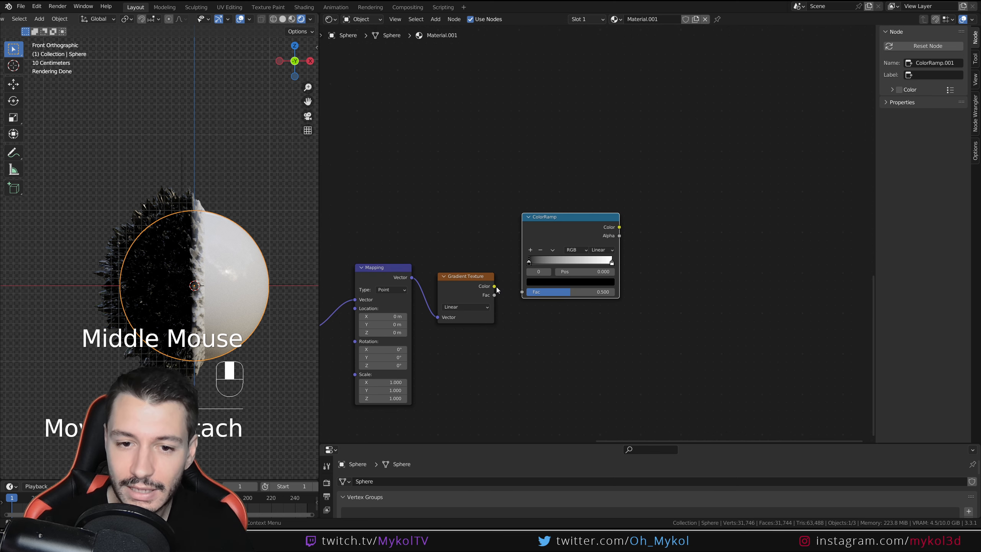
left_click_drag(495, 286, 526, 294)
Disconnect the Displacement node from the Material Output and preview the new ColorRamp on the sphere
scroll(560, 182, "down", 3)
middle_click_drag(582, 159, 651, 213)
left_click_drag(647, 109, 641, 119)
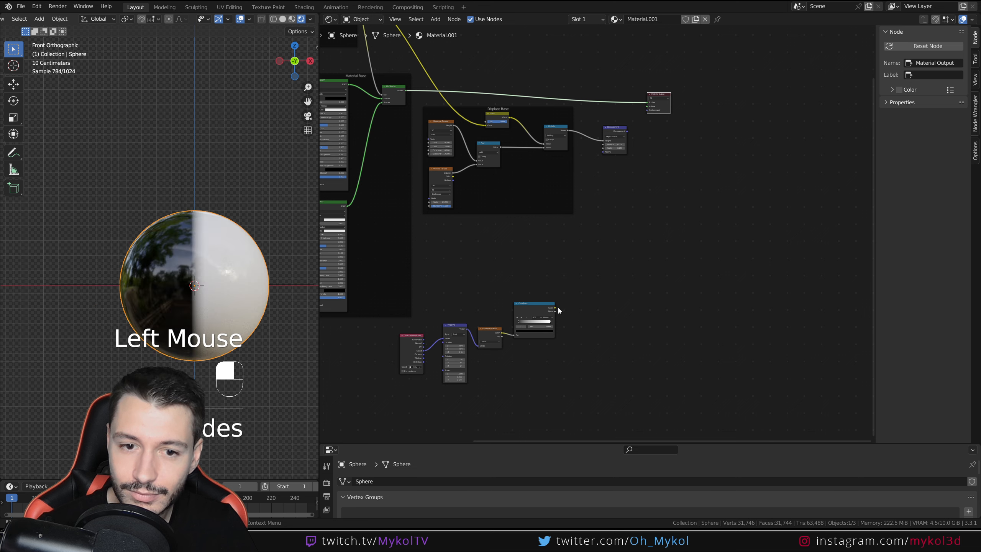
left_click(539, 307, "ctrl+shift")
scroll(178, 276, "up", 3)
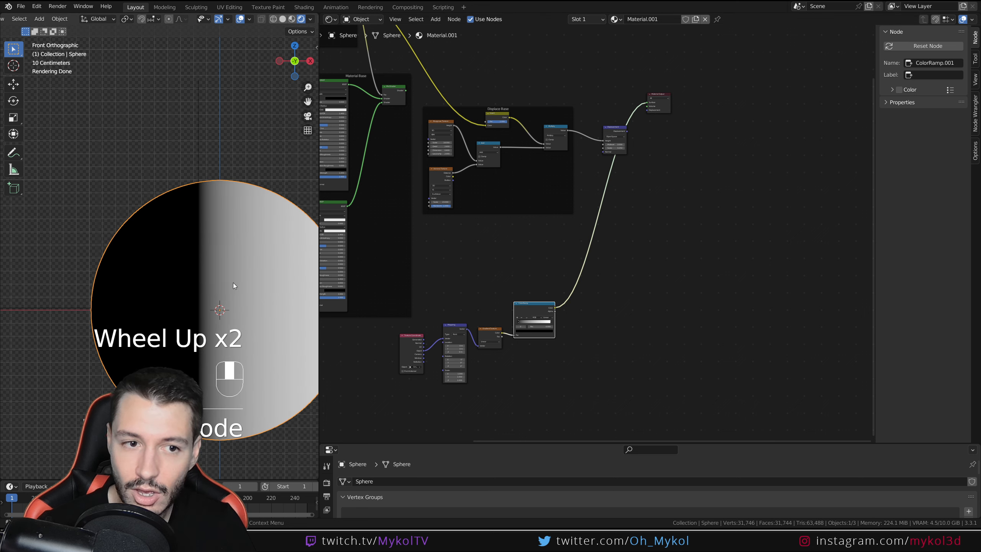
middle_click_drag(233, 282, 210, 196, "shift")
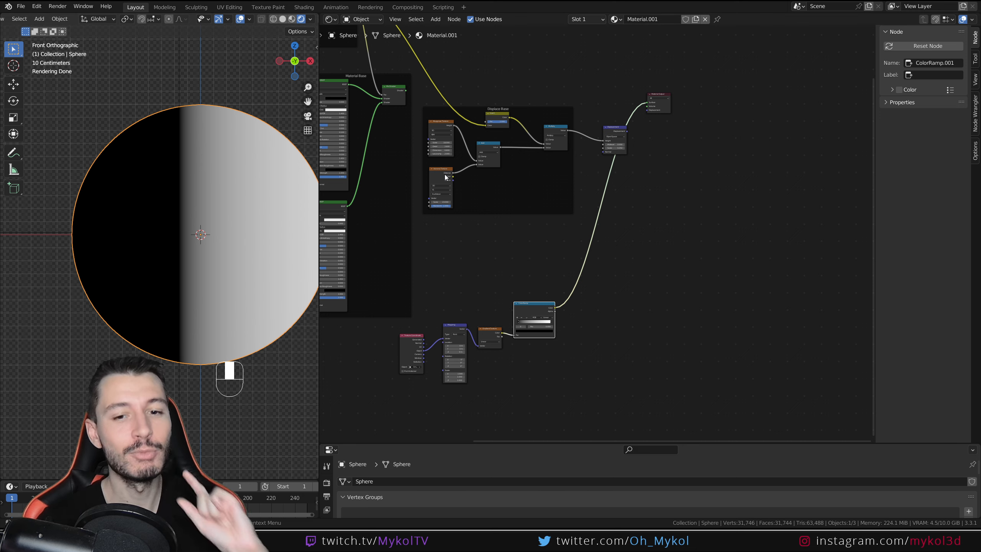
Preview the Displace Base frame's Multiply node on the sphere, and undo that preview
scroll(514, 302, "up", 3)
middle_click_drag(514, 302, 599, 139)
scroll(521, 232, "down", 1)
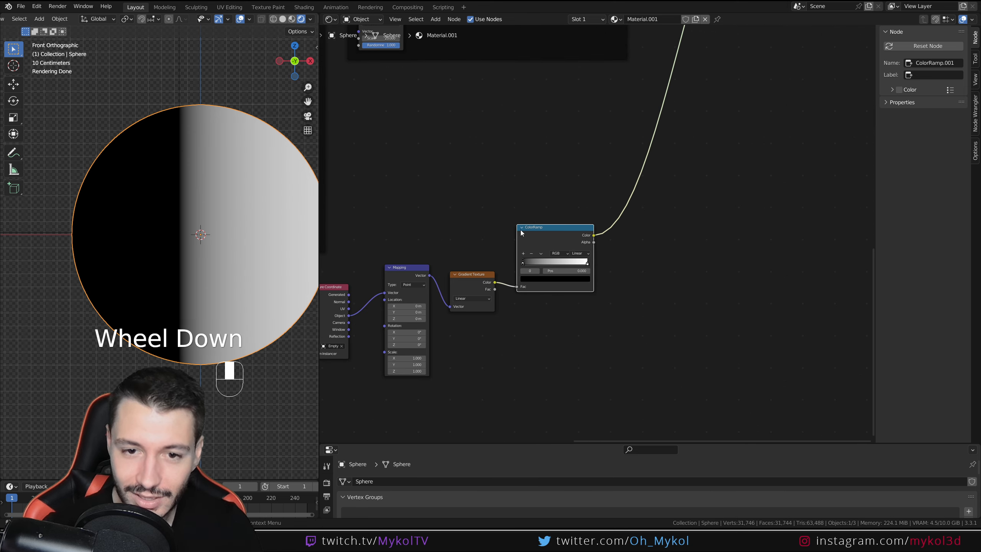
middle_click_drag(566, 247, 564, 198)
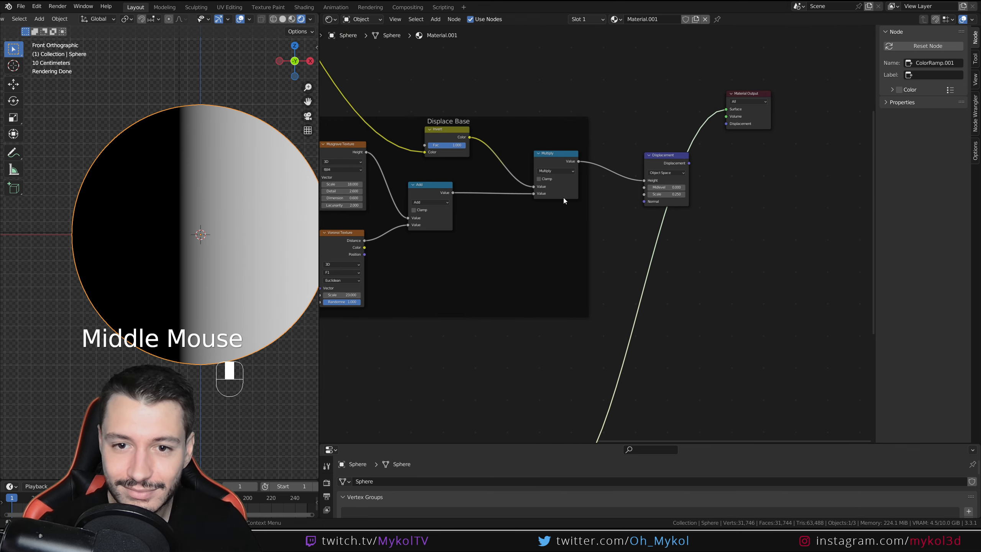
left_click(557, 154, "ctrl+shift")
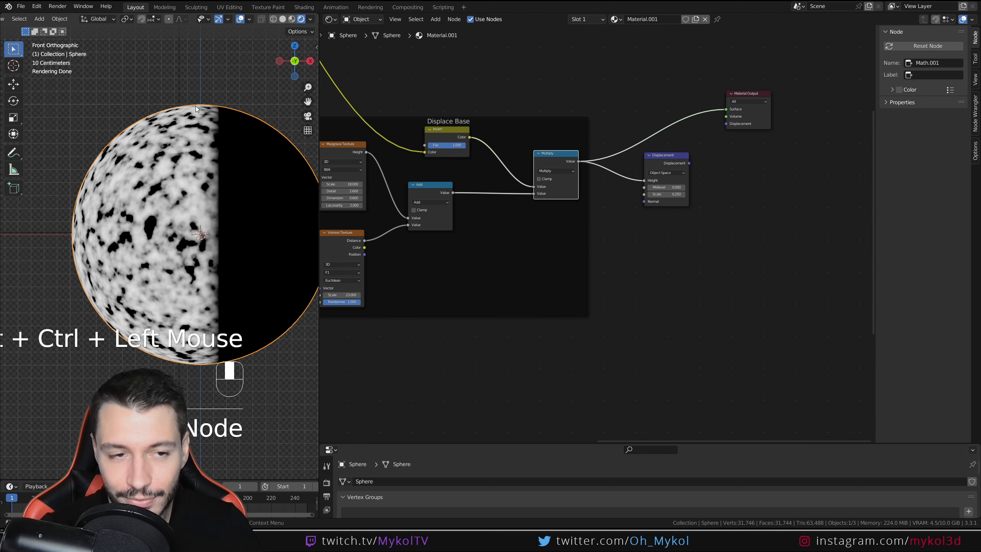
key("ctrl+z")
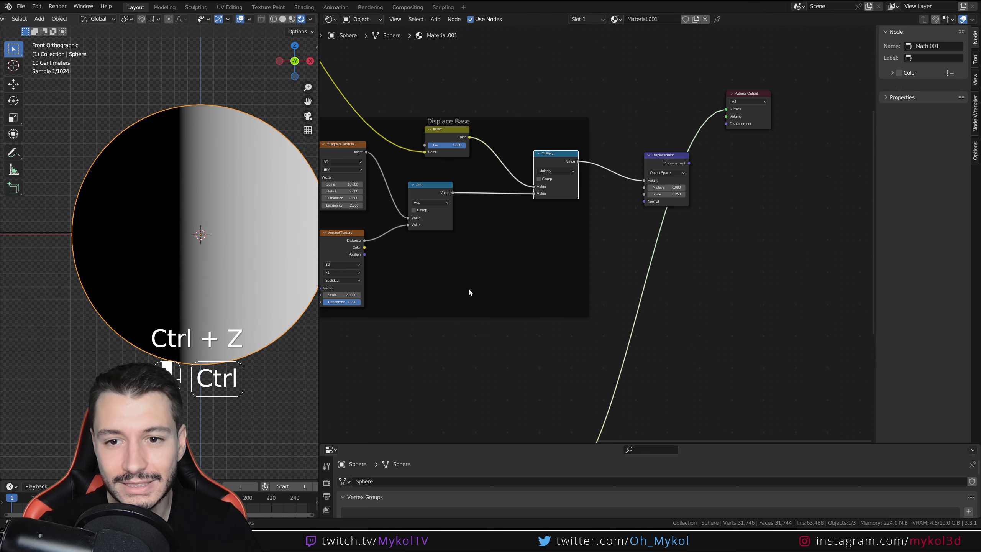
Move the new ColorRamp's white stop to just over a third of the ramp and lighten the black stop to dark grey
scroll(468, 287, "down", 2)
middle_click_drag(482, 278, 482, 189)
middle_click_drag(503, 240, 498, 172)
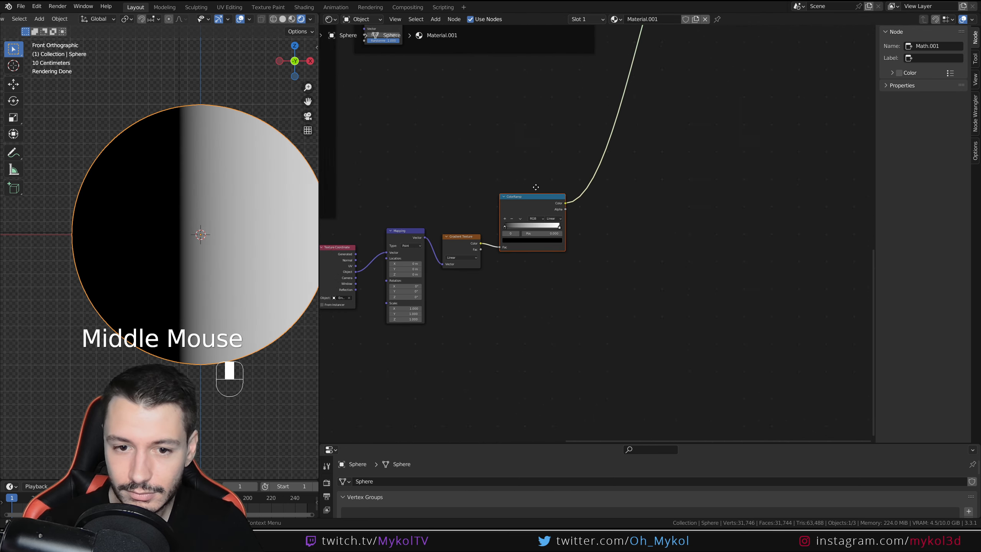
scroll(513, 218, "up", 2)
middle_click_drag(514, 218, 557, 225)
left_click_drag(594, 239, 533, 244)
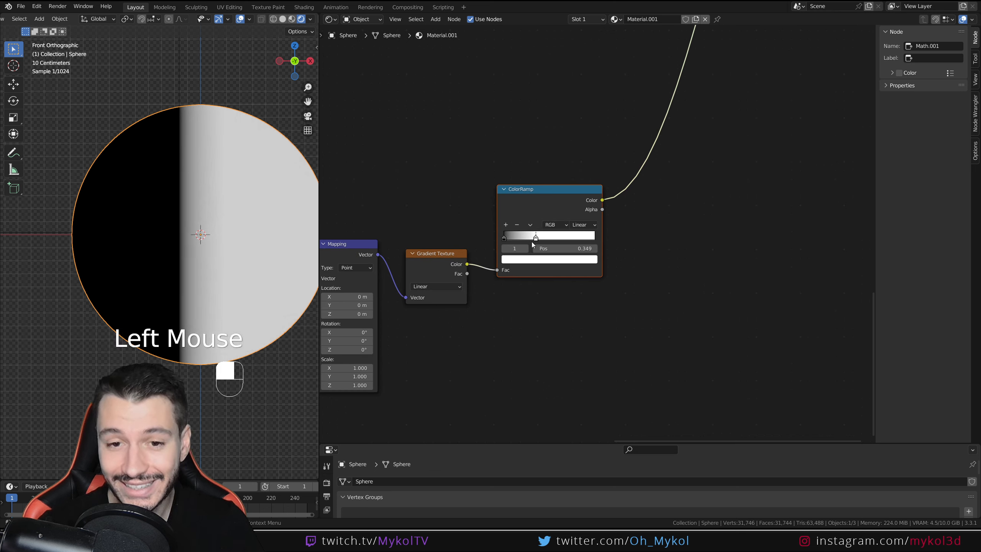
left_click(504, 240)
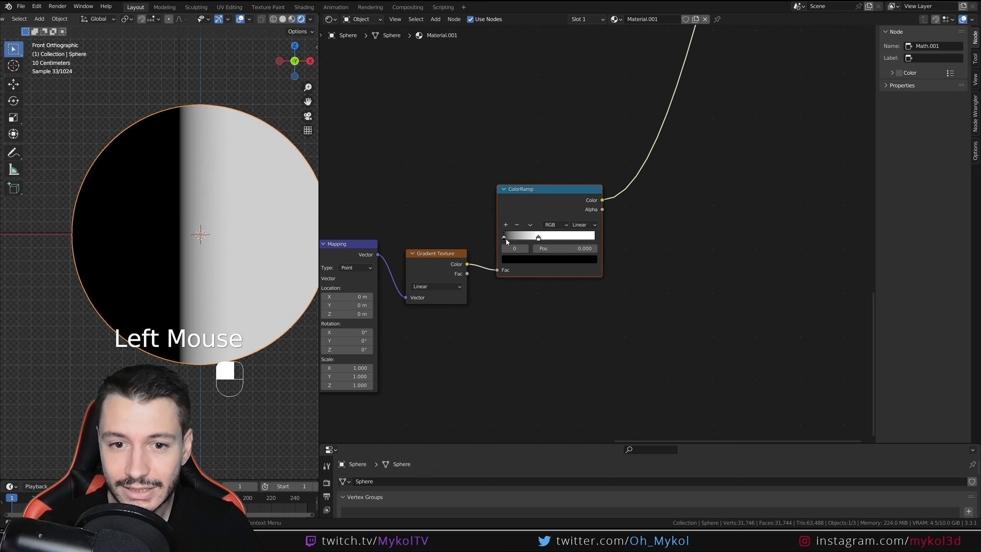
left_click(521, 259)
mouse_move(576, 195)
left_mouse_down()
mouse_move(576, 162)
mouse_move(576, 181)
left_mouse_up()
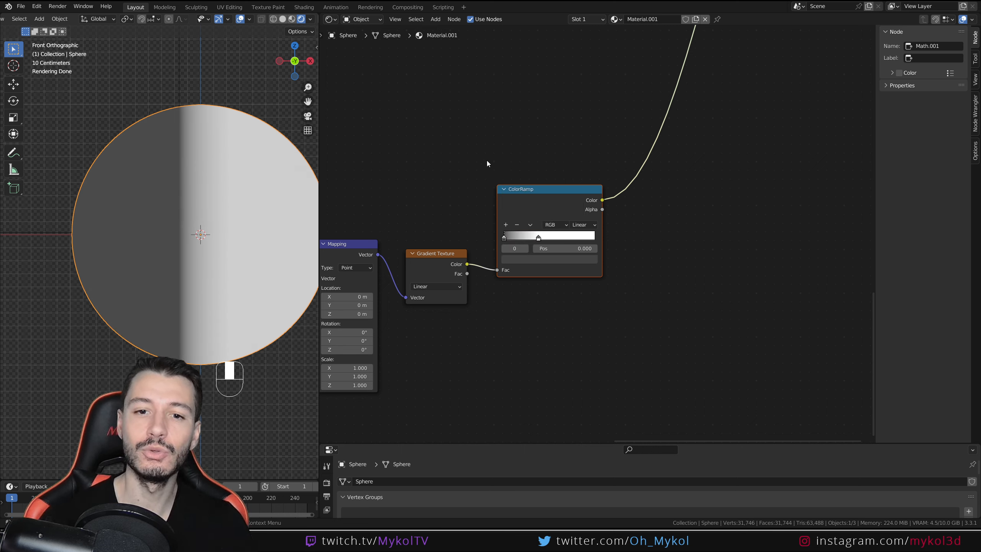
Move the Material Output and Displacement nodes farther from the Displace Base frame to make room for another node
scroll(487, 160, "down", 2)
middle_click_drag(531, 66, 555, 244)
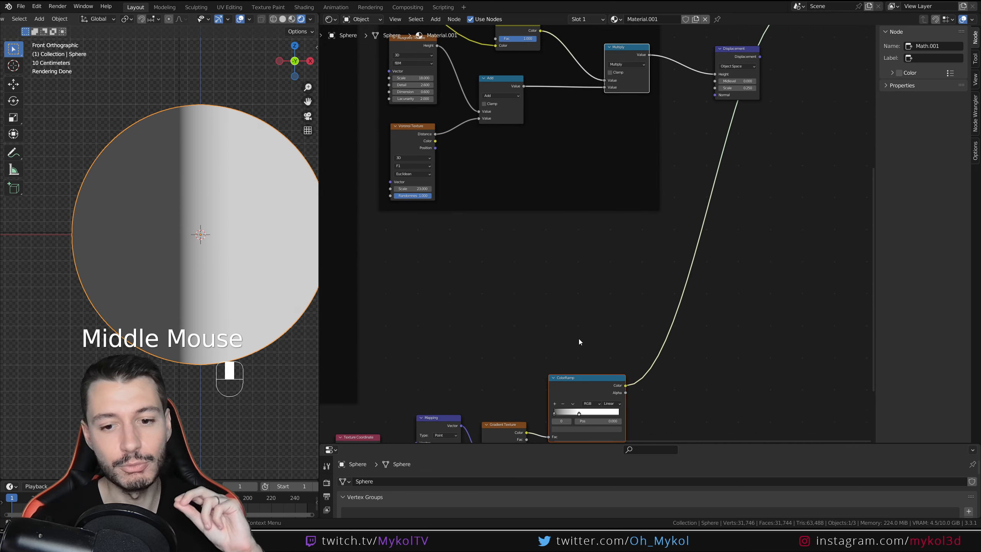
middle_click_drag(575, 329, 563, 275)
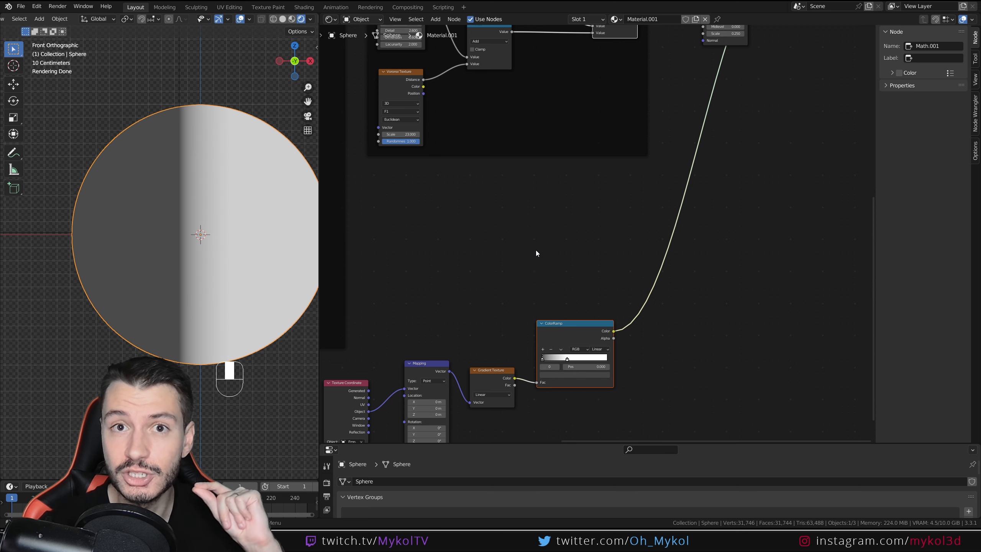
middle_click_drag(566, 143, 536, 274)
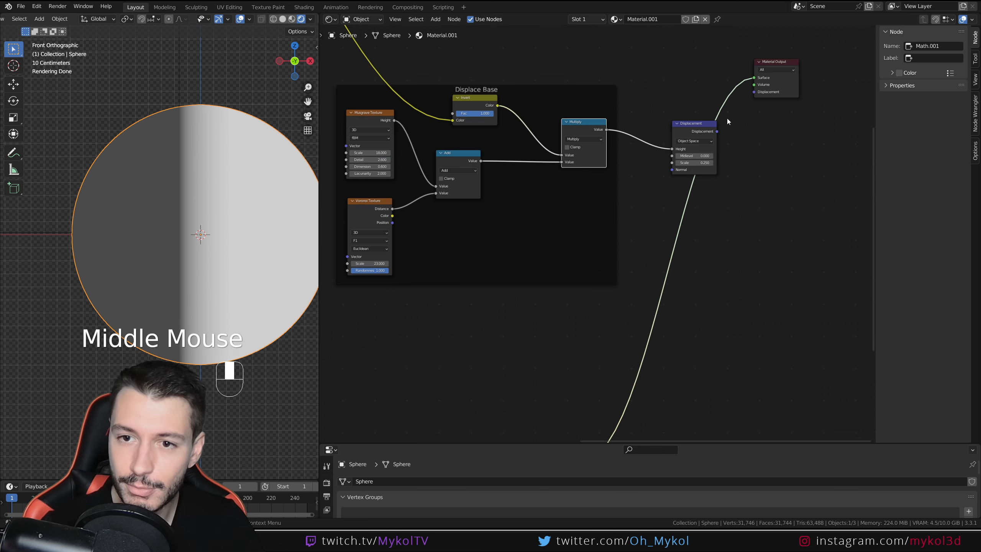
left_click_drag(774, 67, 840, 82)
left_click_drag(695, 127, 735, 93)
Add a Math node on the link between the Displace Base frame's Multiply node and the Displacement node
key("shift+a")
left_click(672, 174)
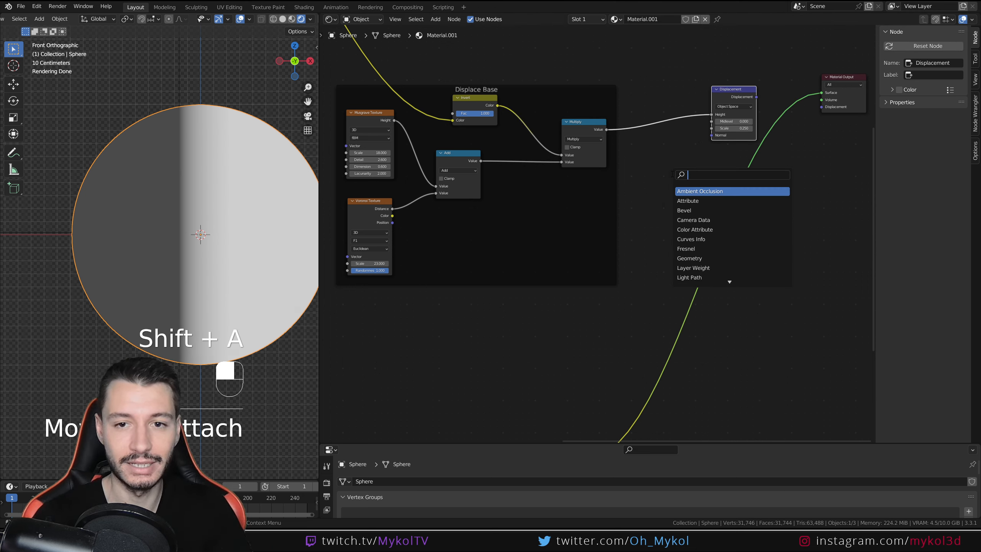
type("multi")
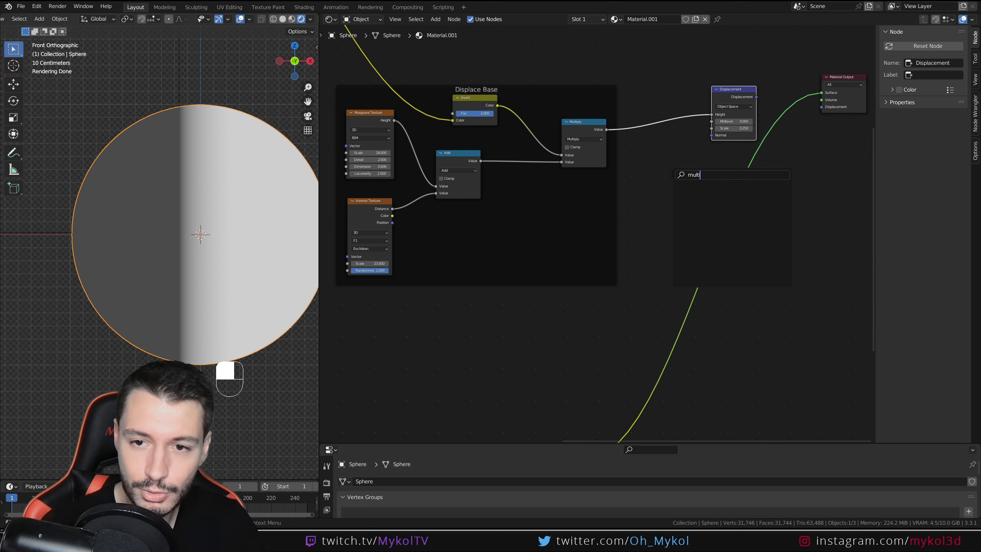
key("BackSpace")
key("BackSpace")
key("BackSpace")
type("ath")
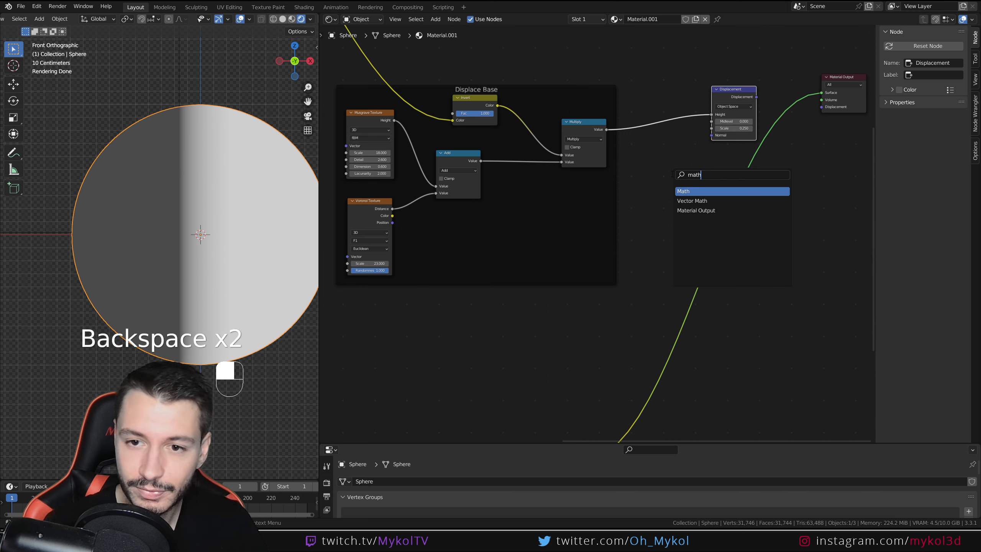
key("Return")
left_click(666, 134)
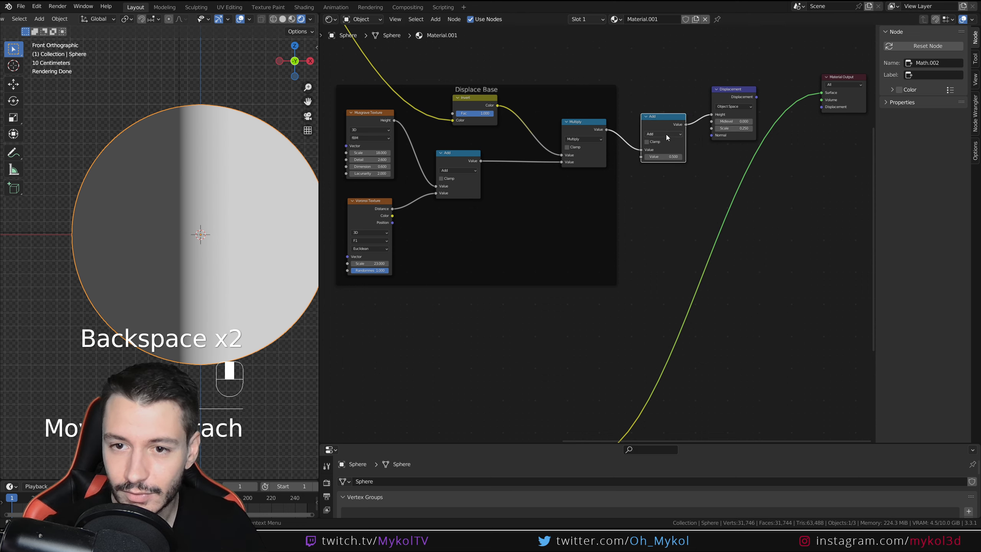
Set the new Math node to Multiply and connect the gradient ColorRamp's Color to its second Value
left_click(666, 135)
left_click(663, 160)
middle_click_drag(679, 293, 703, 164)
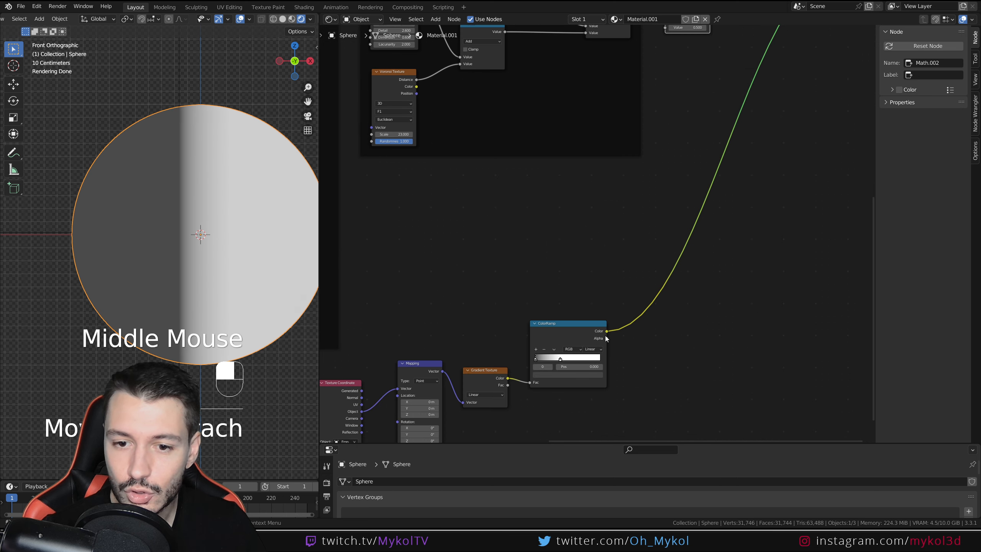
left_click_drag(607, 331, 666, 47)
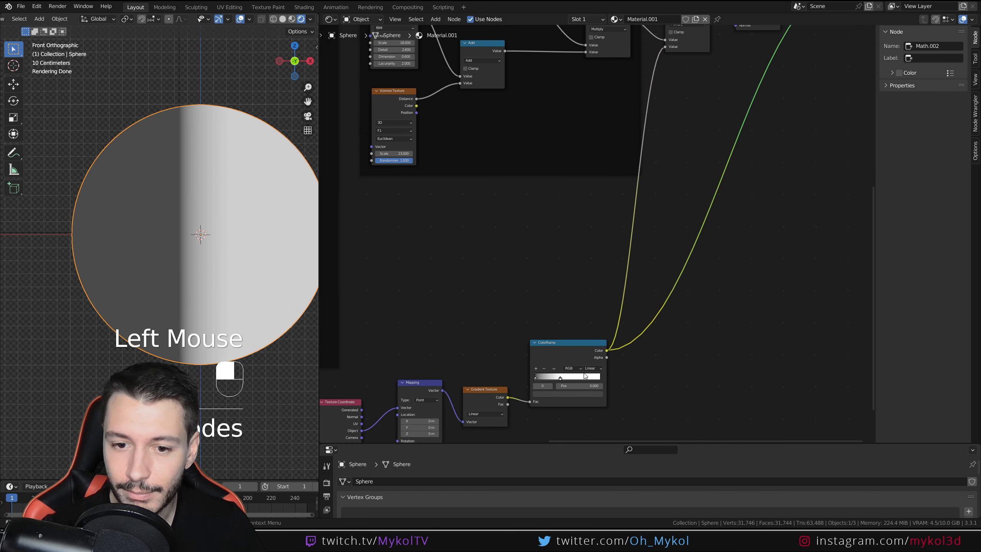
Darken the gradient ColorRamp's dark grey stop to black and move its white stop to position 1.000
left_click(553, 395)
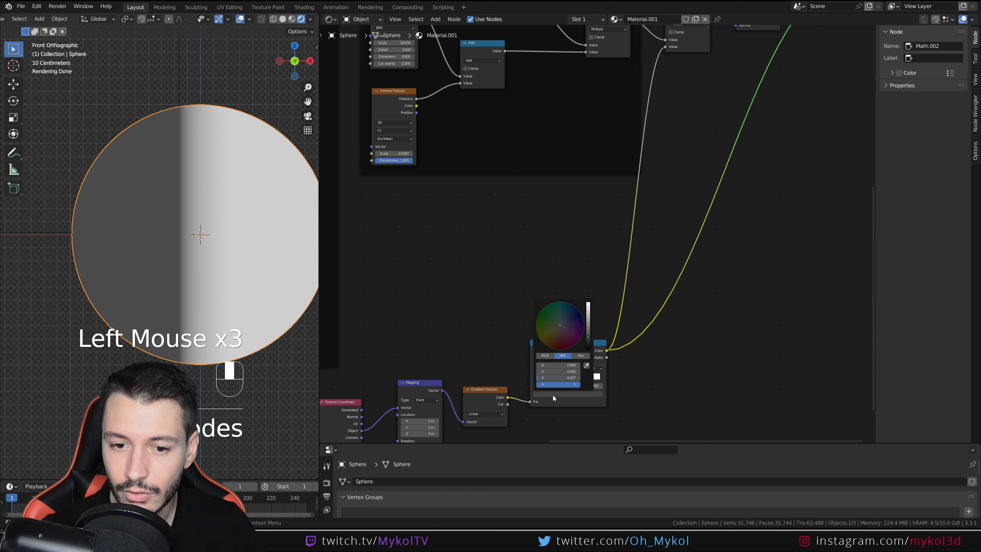
scroll(560, 340, "down", 5)
left_click_drag(559, 378, 563, 377)
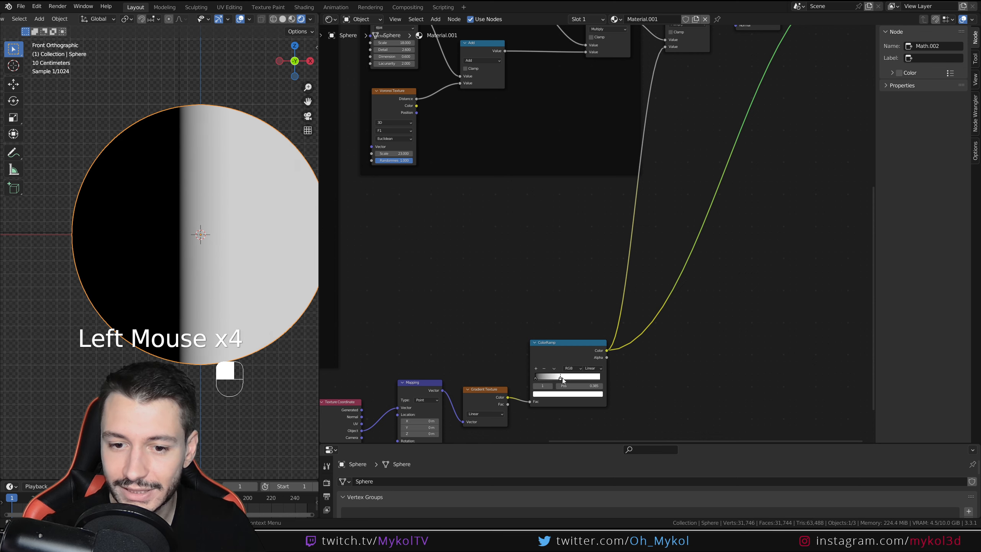
Connect the Mix Shader to the Material Output's Surface and the Displacement node to its Displacement input
middle_click_drag(658, 196, 591, 279)
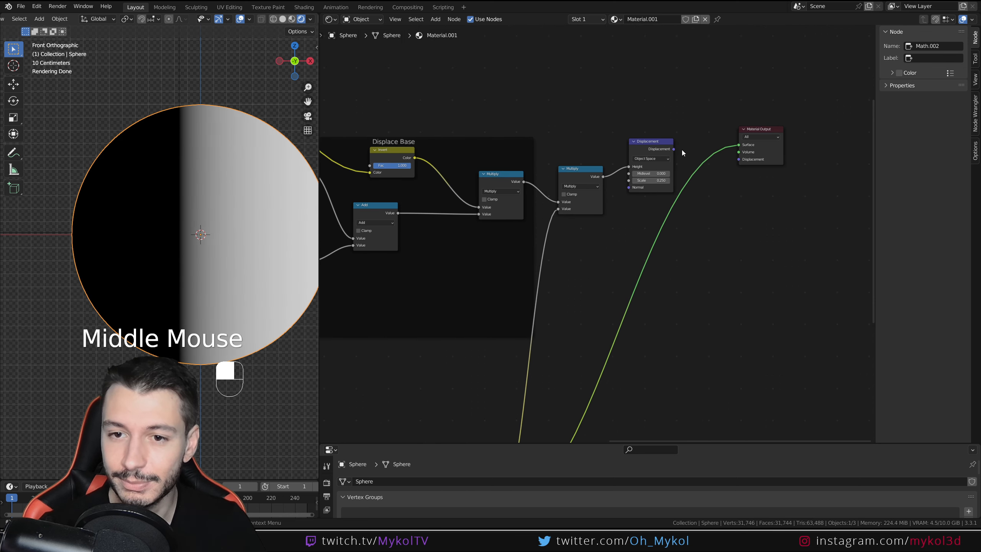
middle_click_drag(672, 154, 786, 187)
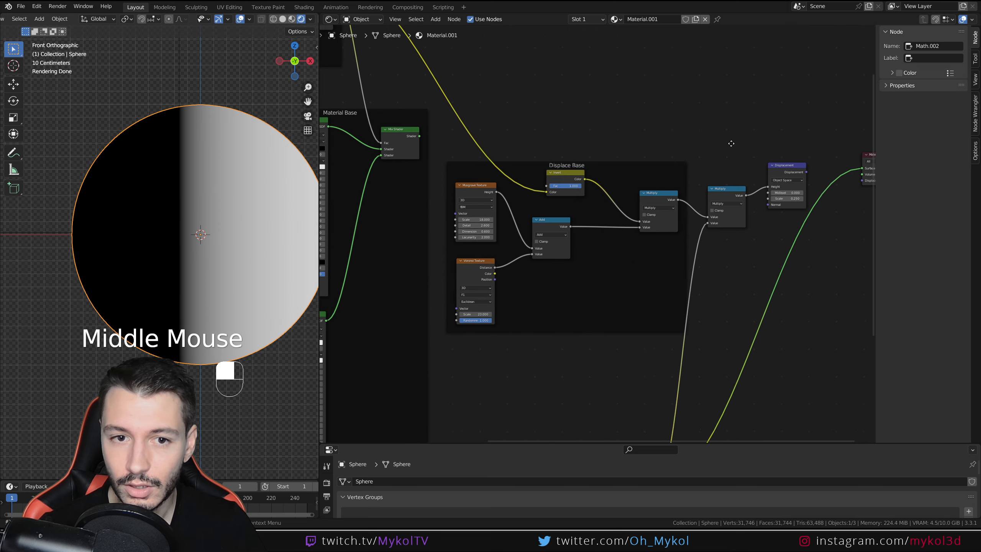
left_click(405, 139, "ctrl+shift")
middle_click_drag(730, 123, 585, 105)
left_click(668, 155)
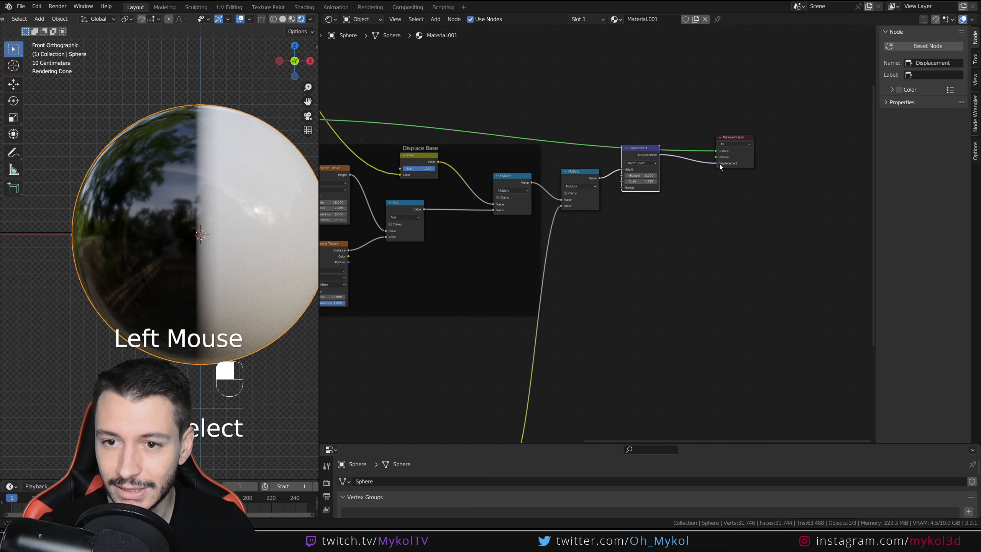
left_click_drag(716, 164, 642, 168)
scroll(240, 208, "up", 3)
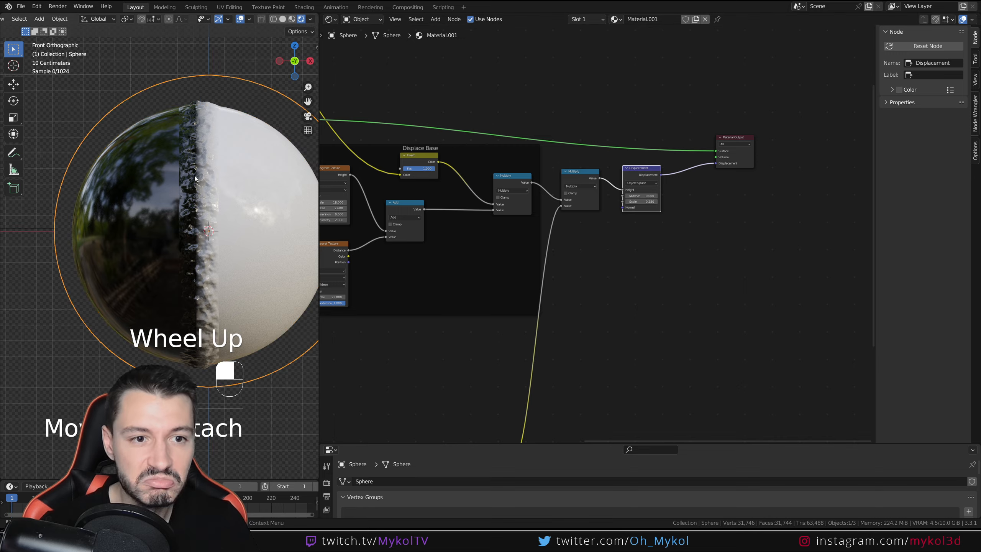
middle_click_drag(241, 208, 237, 222, "shift")
scroll(237, 226, "down", 2)
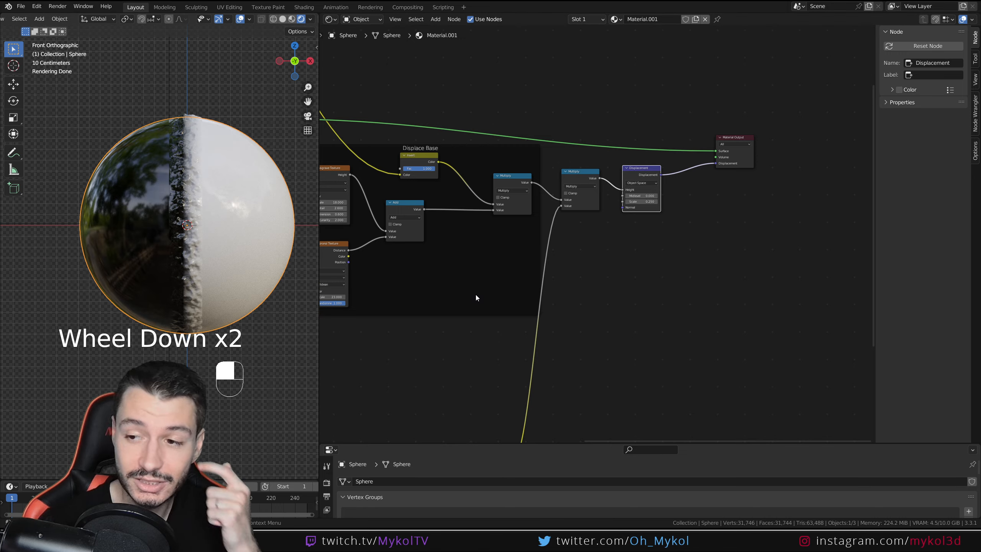
Preview the gradient ColorRamp on the sphere, and undo that preview
middle_click_drag(461, 387, 537, 356, "shift")
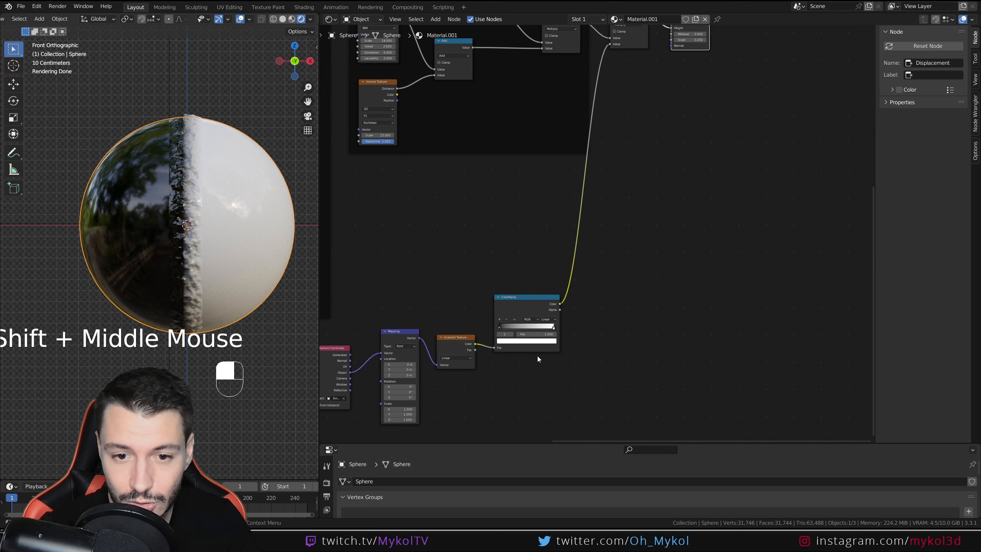
scroll(463, 292, "up", 4)
middle_click_drag(464, 292, 502, 299, "shift")
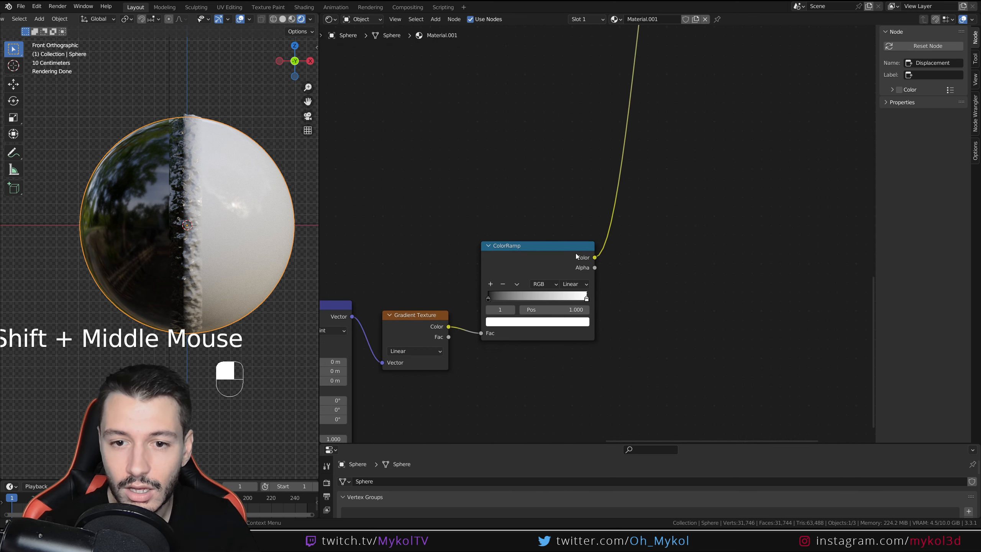
scroll(575, 253, "down", 3)
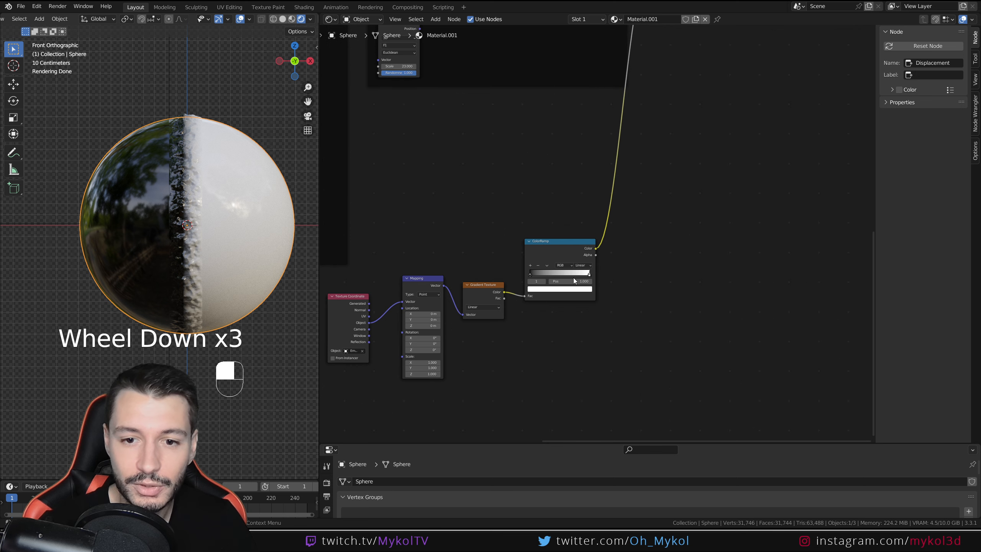
middle_click_drag(696, 150, 589, 271, "shift")
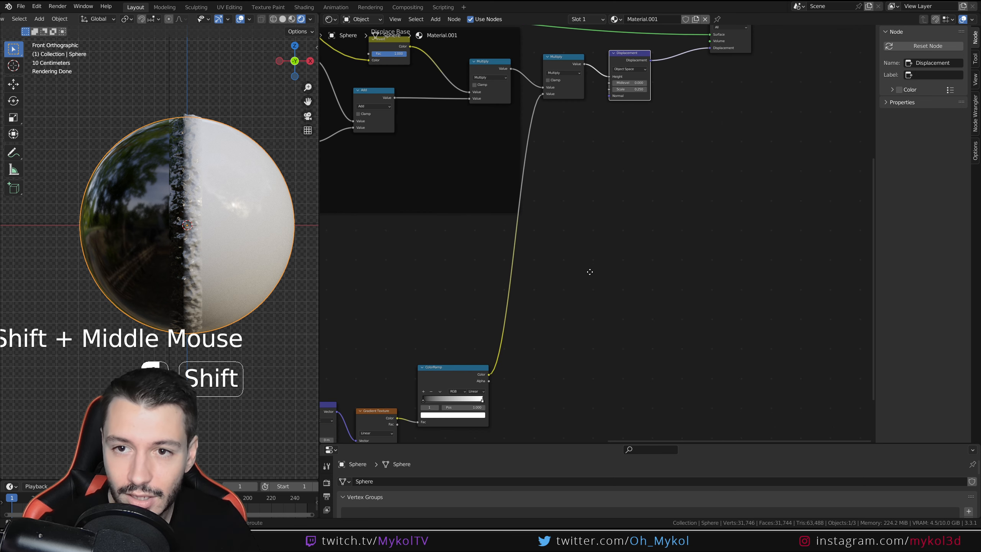
left_click(465, 370, "ctrl+shift")
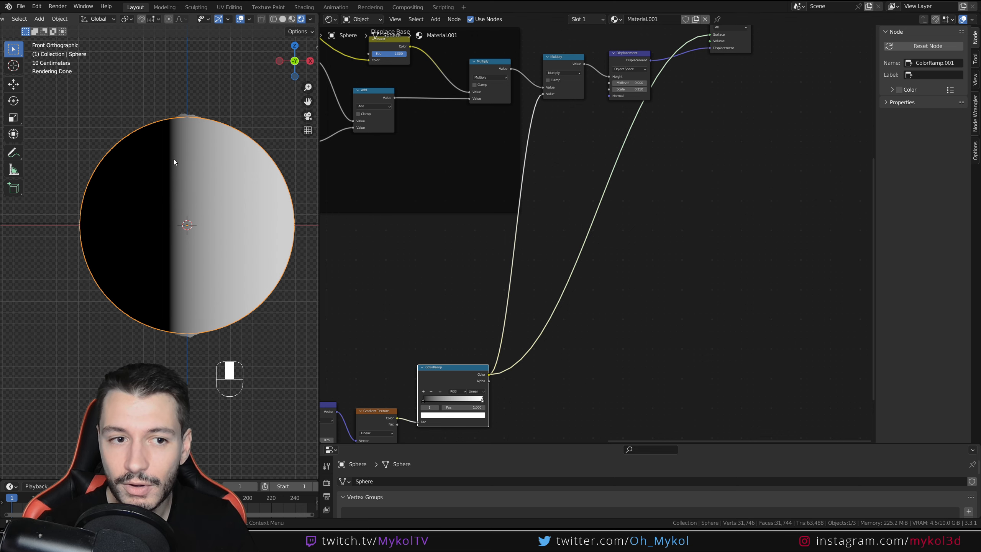
key("ctrl+z")
Move the ColorRamp's white stop to just over a third of the ramp and set the black stop's brightness to 0.062
middle_click_drag(488, 258, 571, 222, "shift")
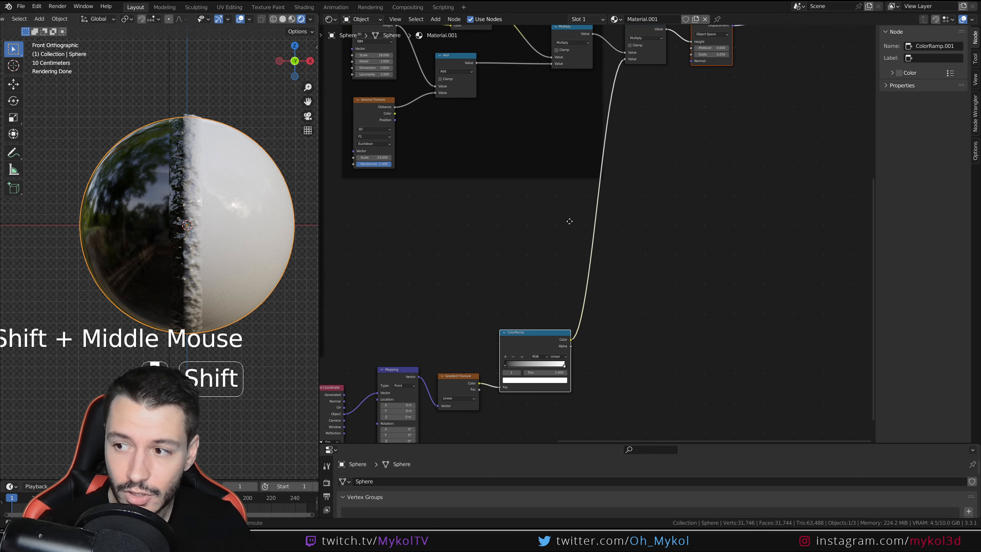
scroll(503, 359, "up", 2)
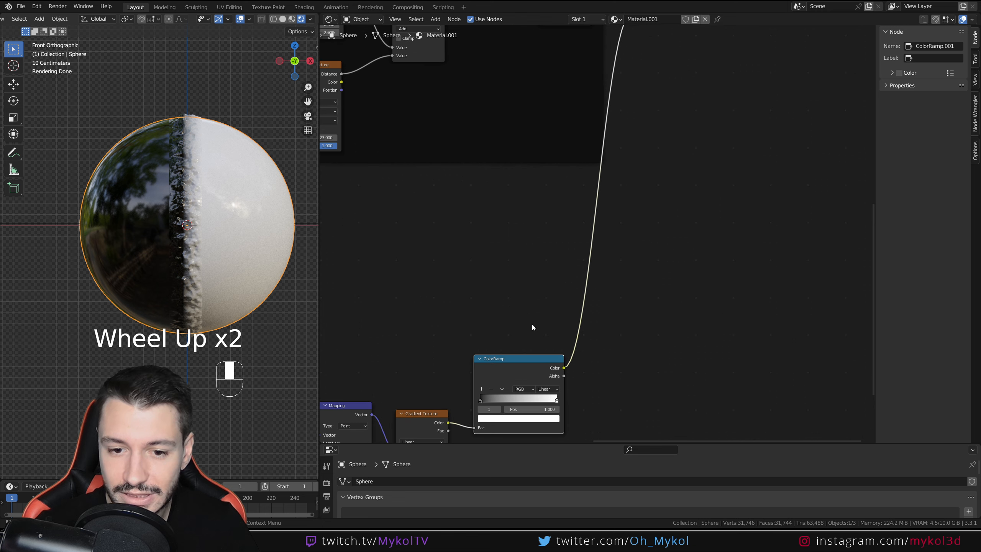
middle_click_drag(532, 324, 593, 322, "shift")
left_click_drag(590, 324, 542, 329)
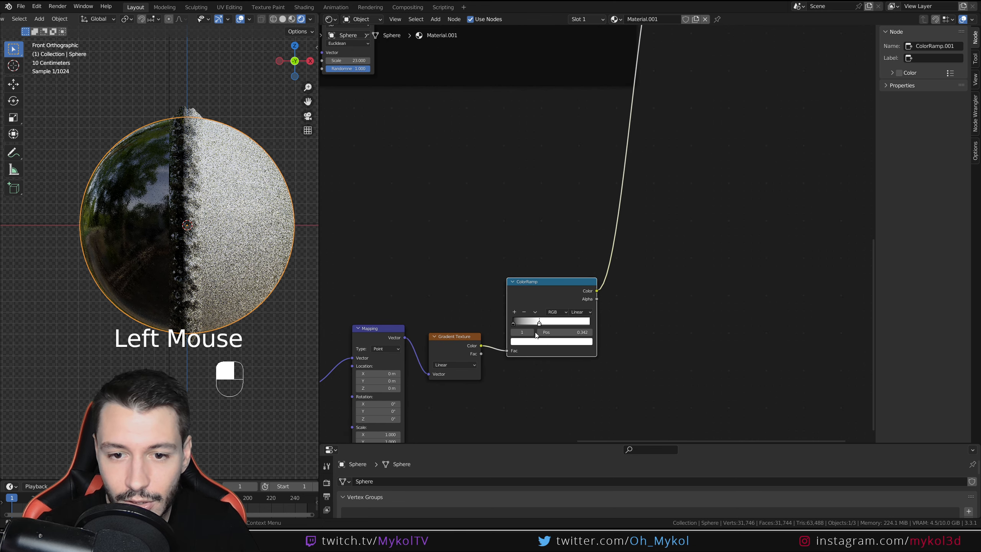
left_click(514, 324)
scroll(513, 327, "up", 1)
middle_click_drag(513, 326, 531, 298, "shift")
left_click(509, 315)
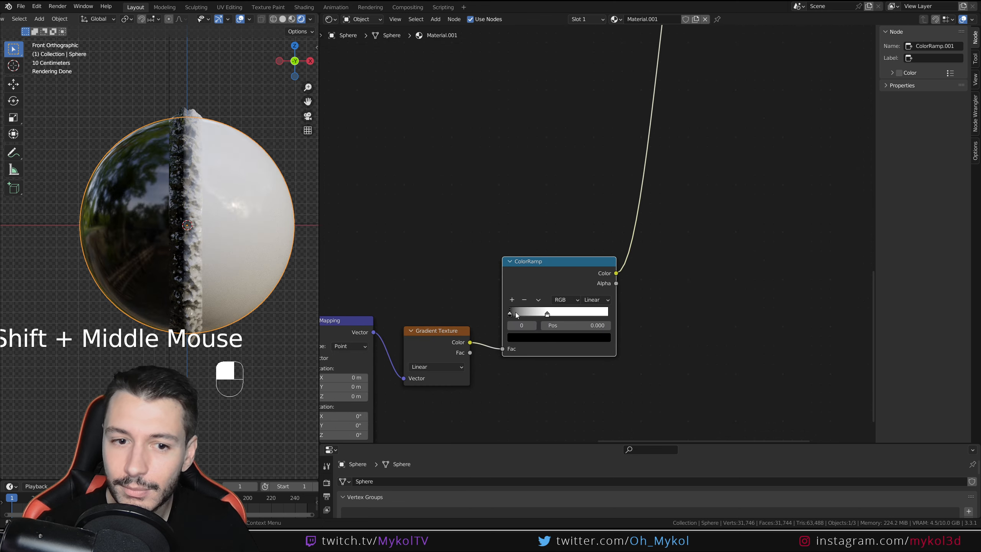
left_click(541, 338)
left_click_drag(589, 269, 588, 254)
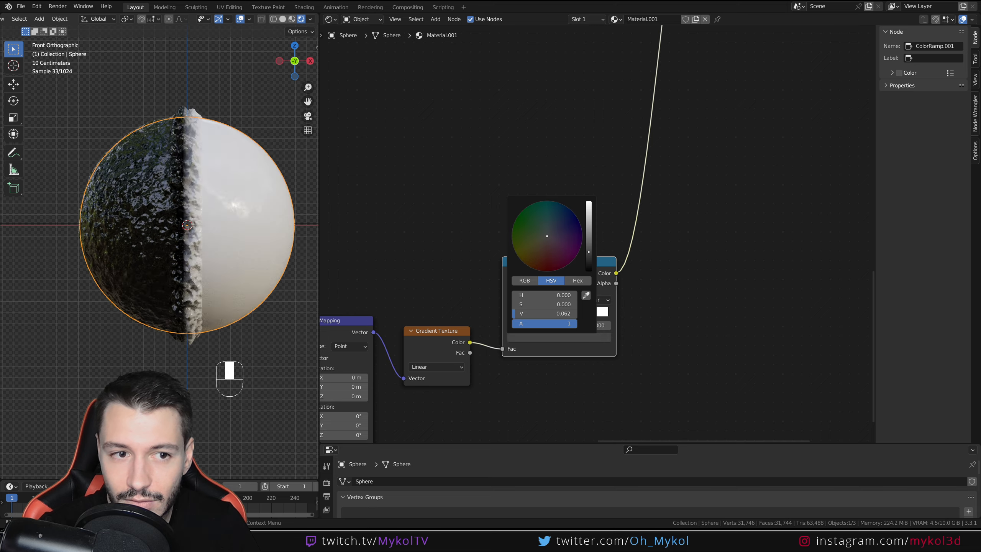
Try shifting the Empty sideways to move the masks across the sphere, undo the move and reselect the sphere
scroll(203, 100, "up", 4)
scroll(203, 100, "down", 1)
middle_click_drag(202, 99, 195, 144, "shift")
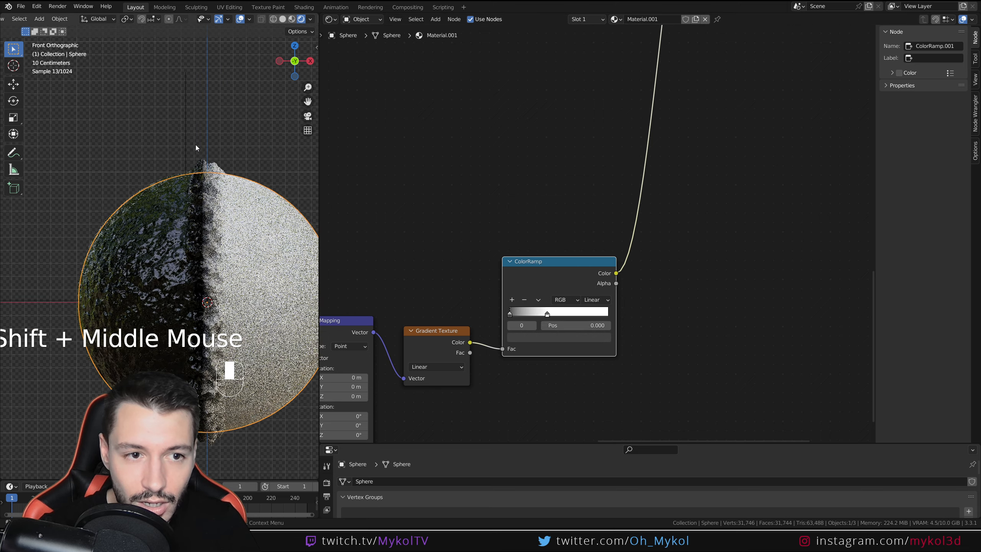
left_click(183, 137)
key("g")
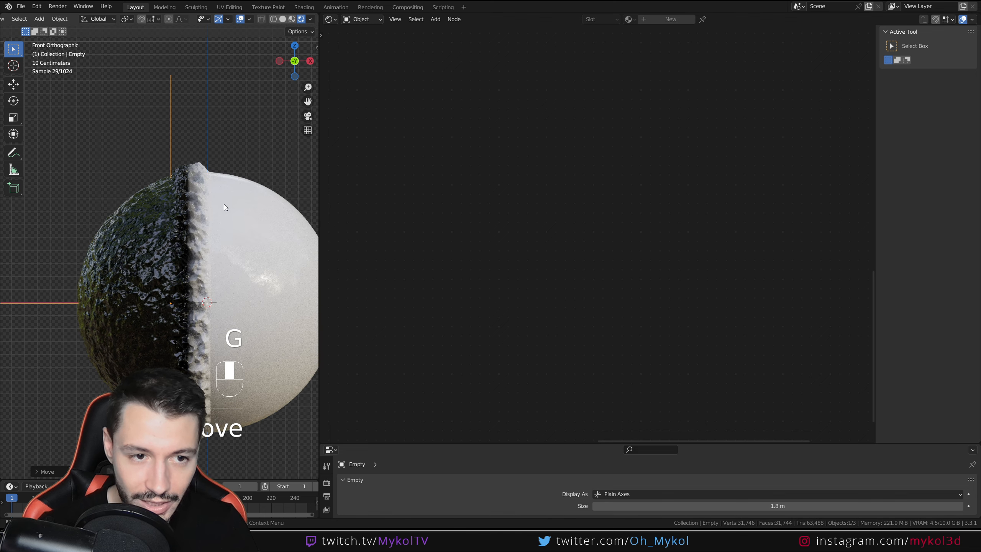
key("ctrl+z")
left_click(244, 240)
Move the gradient ColorRamp's white stop to position 0.451
scroll(425, 267, "down", 2)
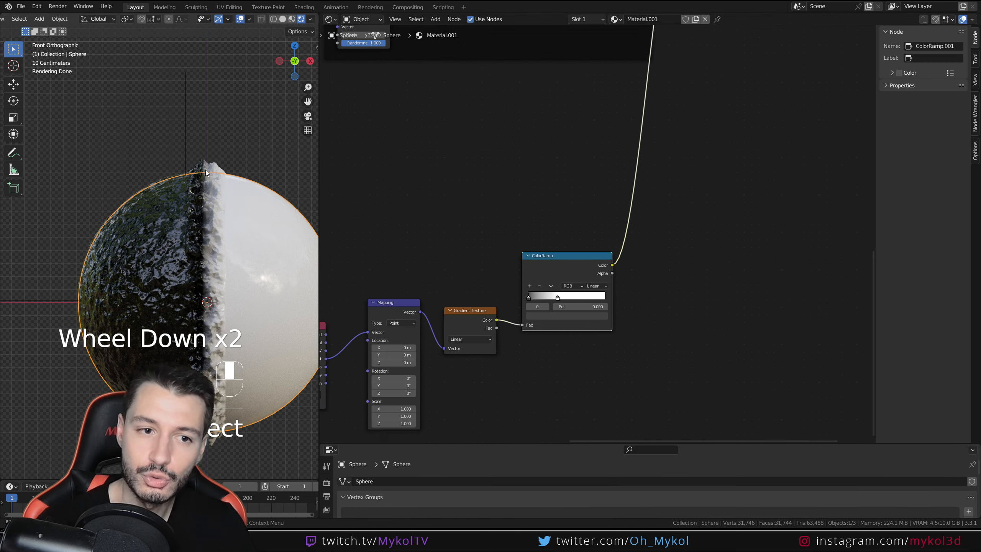
middle_click_drag(554, 141, 556, 305, "shift")
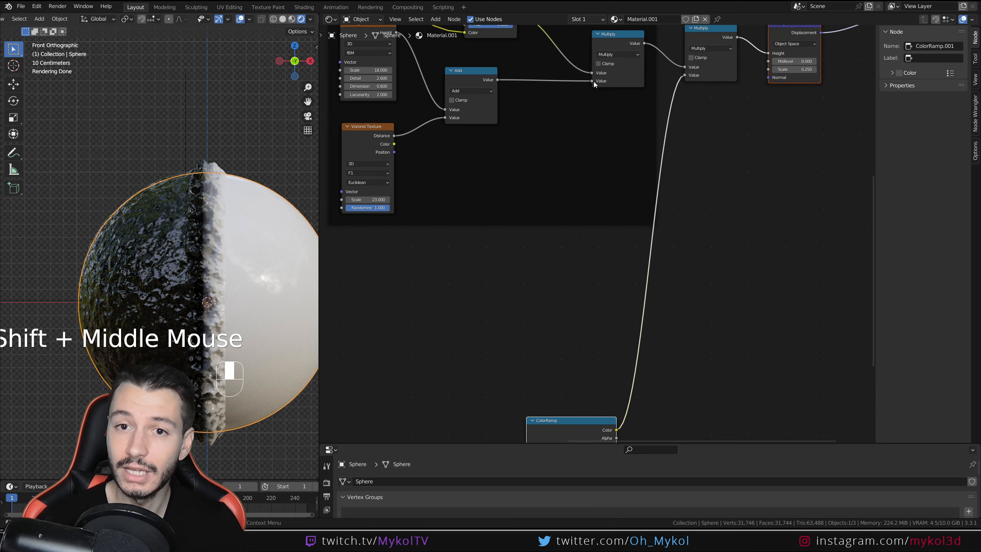
middle_click_drag(506, 287, 516, 94, "shift")
scroll(569, 286, "up", 2)
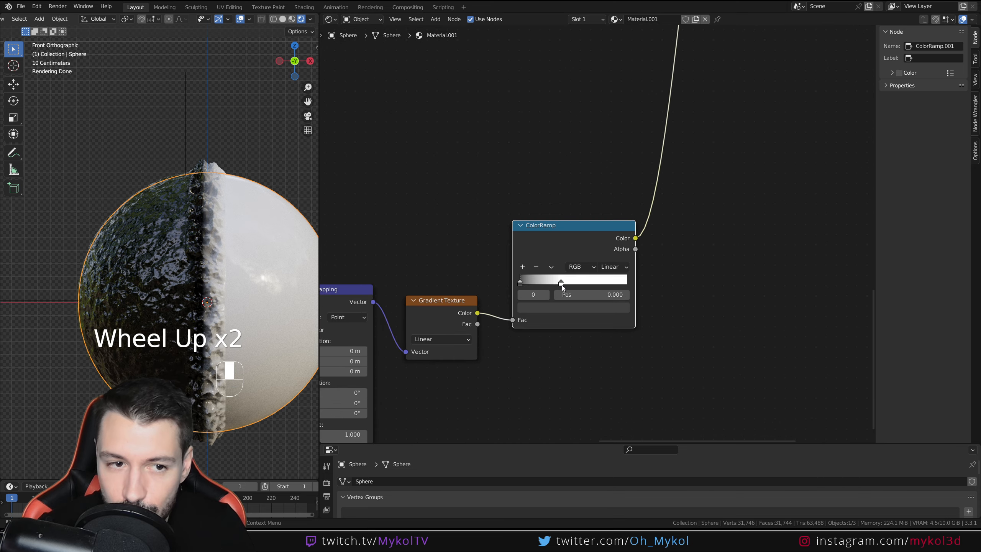
mouse_move(562, 285)
left_mouse_down()
mouse_move(538, 285)
mouse_move(587, 285)
mouse_move(534, 292)
mouse_move(563, 279)
mouse_move(567, 294)
left_mouse_up()
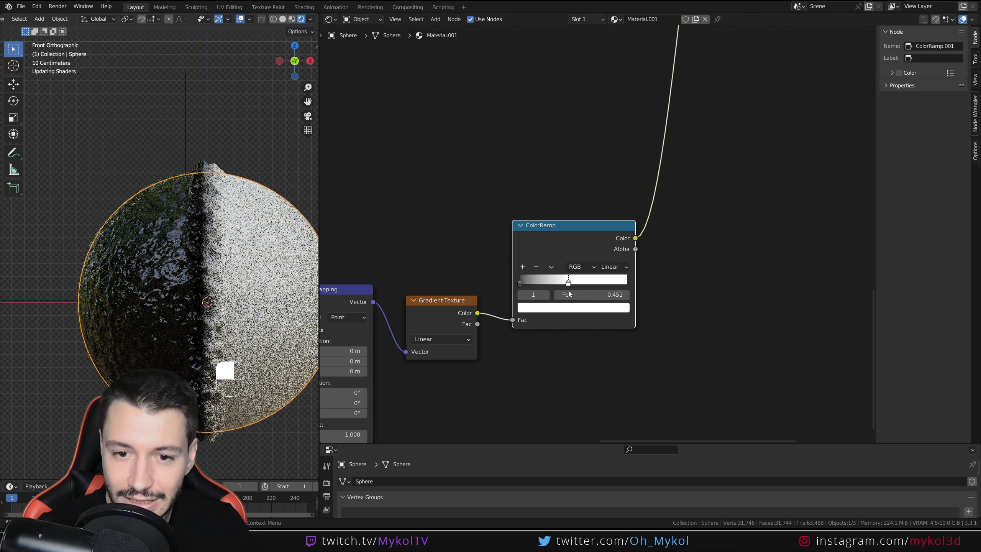
Lighten the gradient ColorRamp's dark stop at position 0 to mid grey and inspect the sphere's displacement up close
scroll(512, 299, "up", 1)
mouse_move(500, 296)
left_mouse_down()
mouse_move(525, 294)
mouse_move(504, 297)
left_mouse_up()
left_click(528, 327)
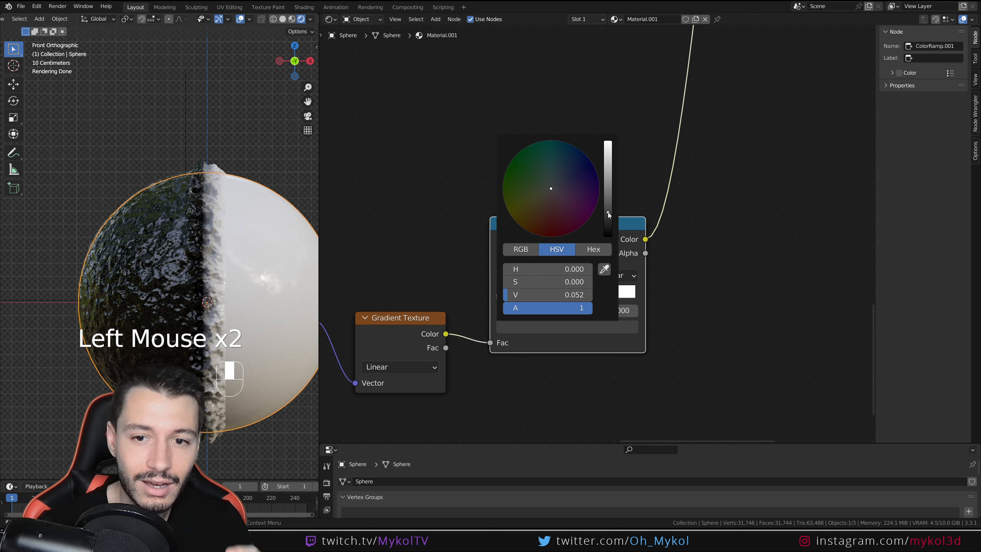
left_click_drag(608, 212, 607, 191)
scroll(172, 211, "up", 1)
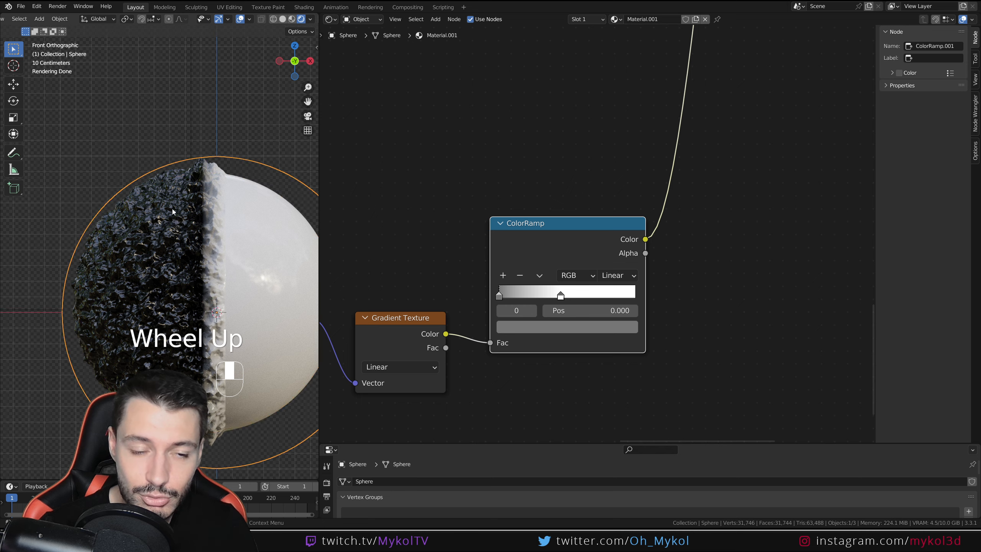
scroll(172, 211, "up", 2)
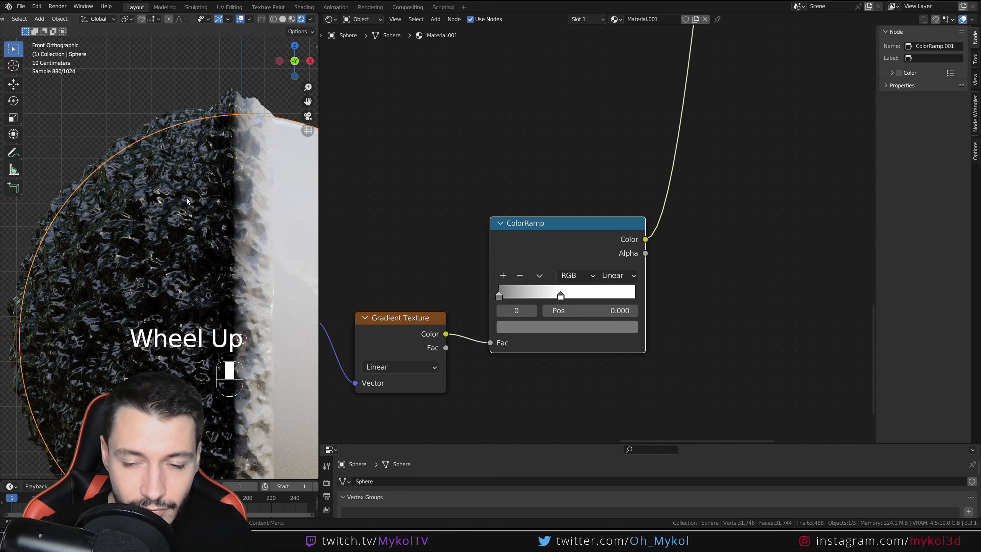
Set the Mapping node's X location to 0.7 m in the gradient chain that masks the displacement
scroll(484, 202, "down", 2)
middle_click_drag(484, 203, 437, 221, "shift")
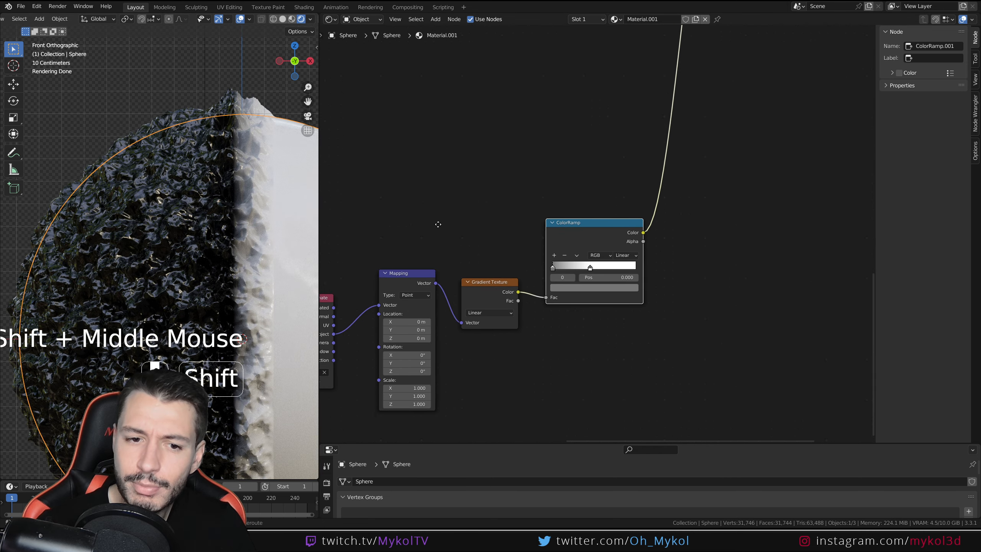
scroll(539, 209, "up", 3)
middle_click_drag(537, 249, 561, 220, "shift")
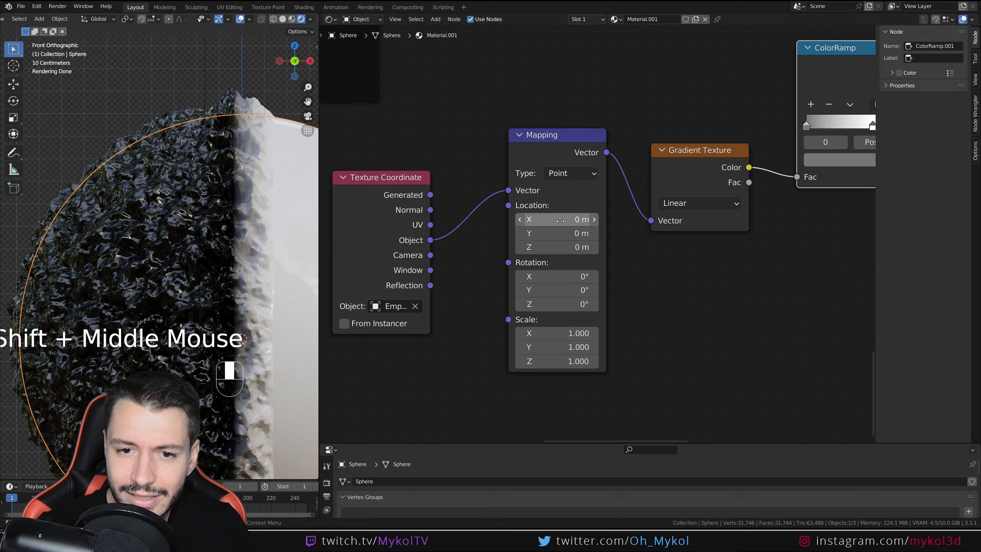
left_click_drag(560, 220, 575, 221)
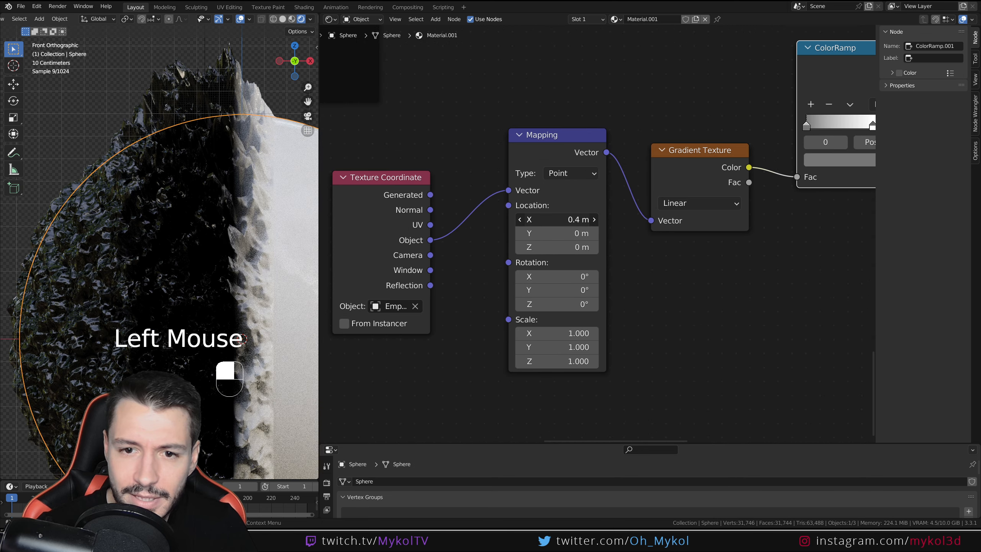
double_click(549, 219)
key("Return")
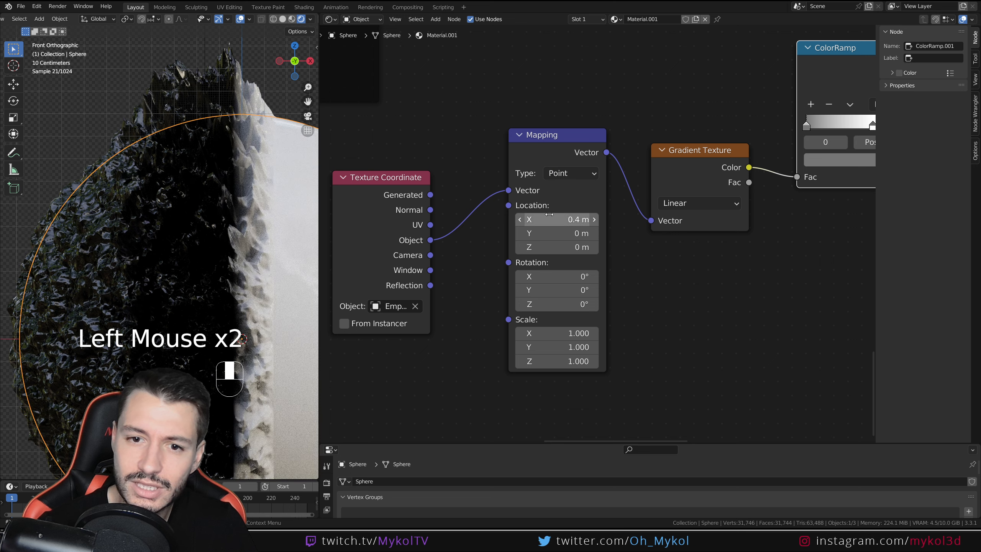
left_click(552, 220)
left_click_drag(553, 219, 541, 219)
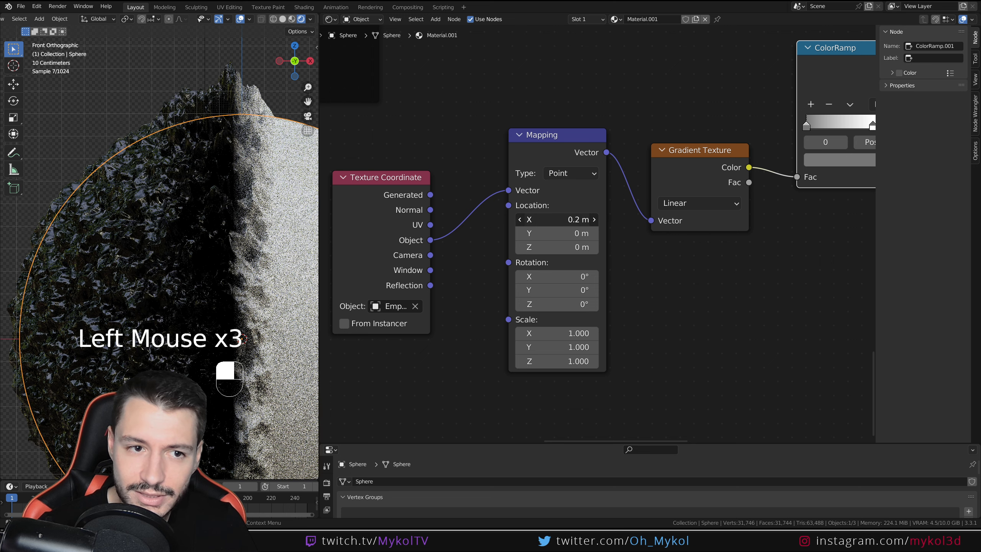
left_click(552, 219)
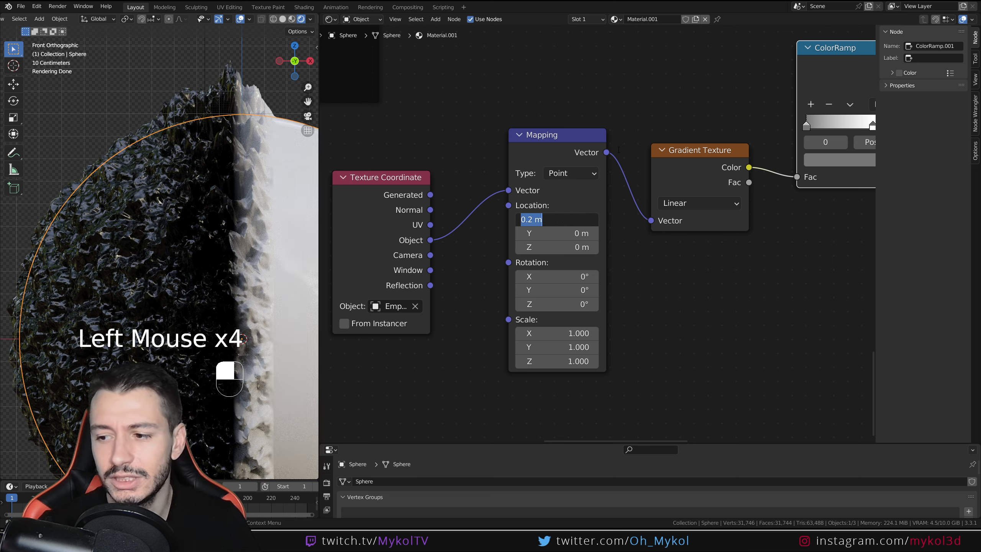
type("0.1")
key("Return")
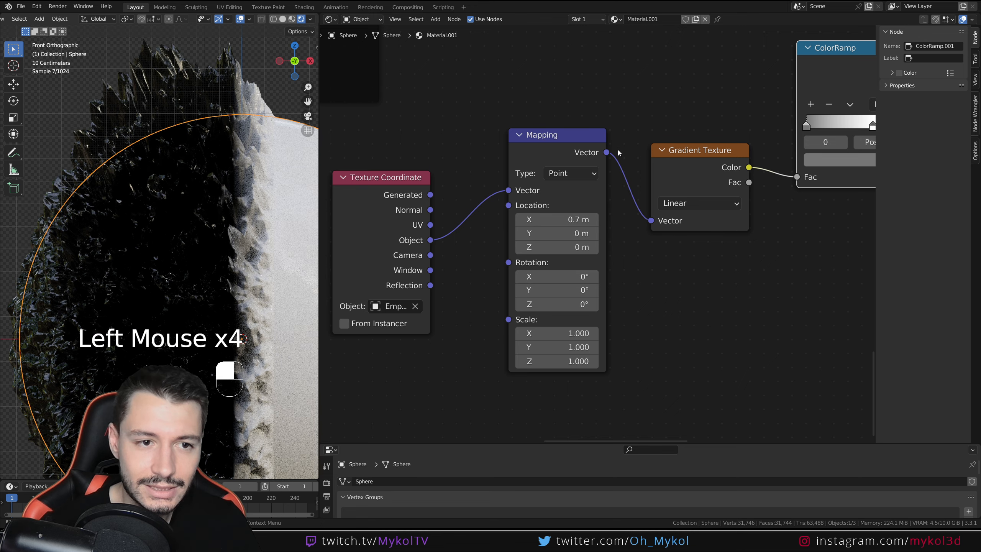
Set the X location of the Mapping node in the Material Mask frame to 0.7 m
scroll(559, 174, "down", 2)
middle_click_drag(559, 173, 452, 162, "shift")
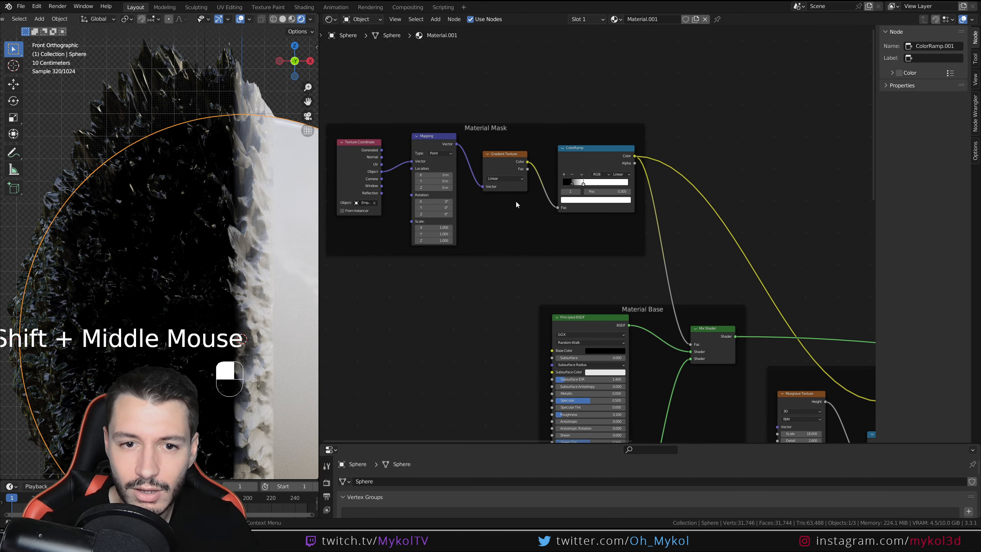
left_click_drag(425, 175, 167, 286)
scroll(139, 267, "down", 2)
middle_click_drag(139, 267, 187, 313, "shift")
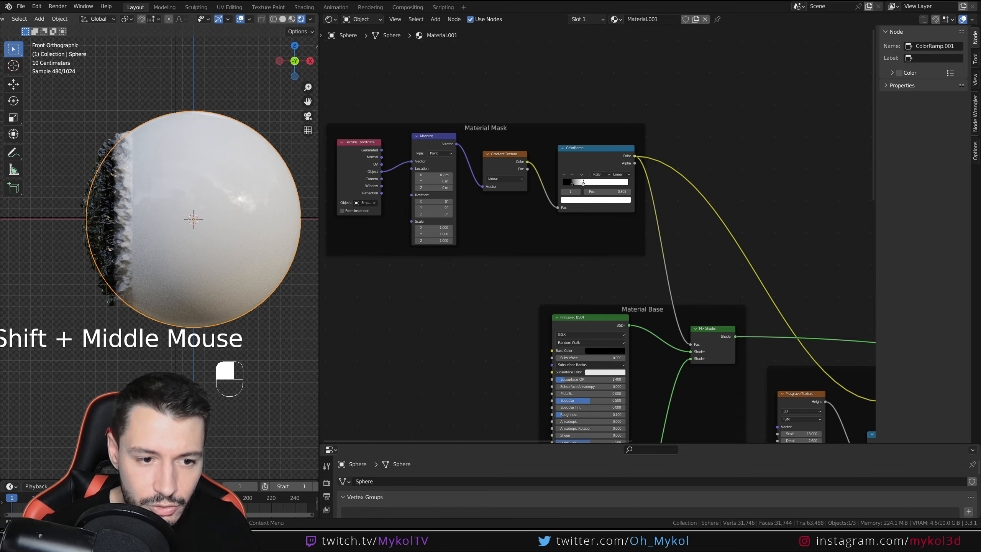
Move the Empty sideways to bring the mask boundary back to the sphere's middle, and reselect the sphere
left_click(187, 313)
key("g")
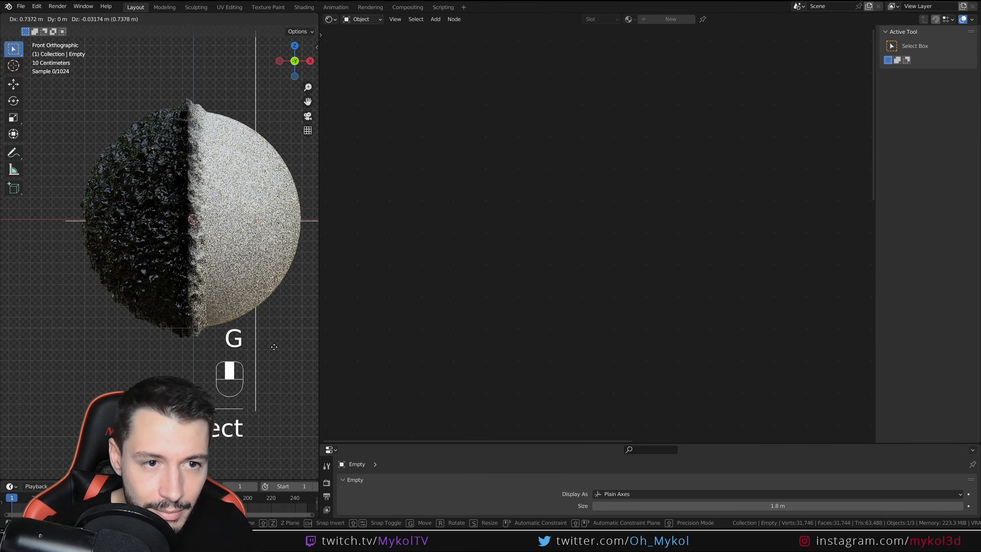
left_click(259, 345)
scroll(260, 346, "up", 3)
middle_click_drag(260, 345, 195, 86, "shift")
left_click(251, 184)
Darken the displacement ColorRamp's dark stop to a brightness of 0.079 and move its white stop to position 0.335
scroll(622, 319, "down", 1)
middle_click_drag(621, 319, 557, 295)
scroll(556, 295, "up", 2)
scroll(556, 296, "up", 1)
left_click(532, 310)
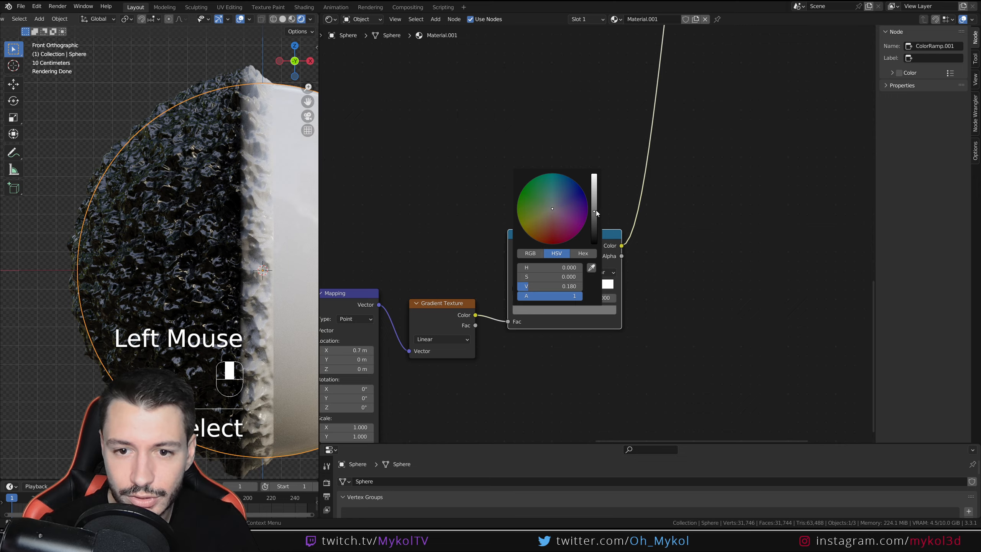
left_click_drag(594, 223, 594, 222)
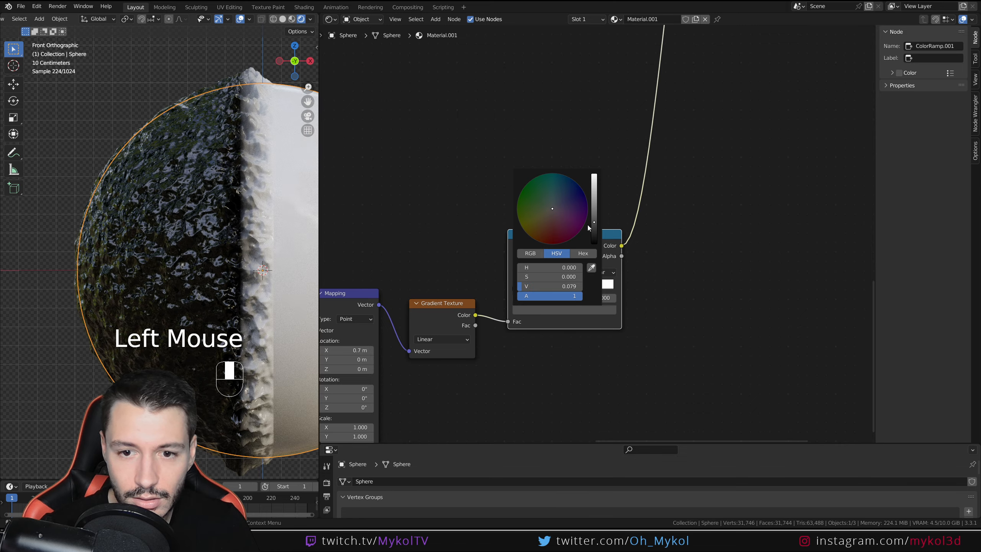
left_click_drag(558, 287, 546, 288)
scroll(155, 251, "down", 2)
scroll(154, 251, "up", 1)
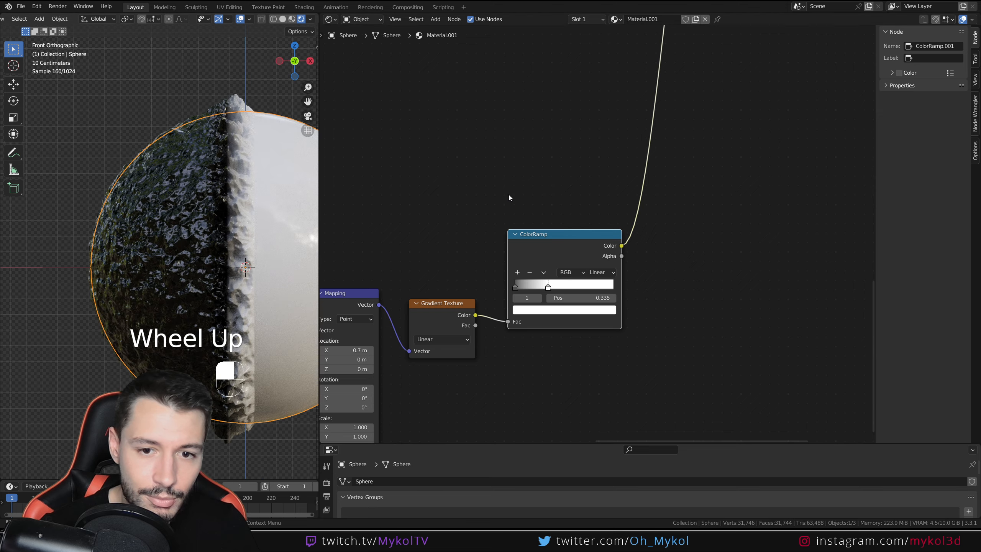
Try a scale of 0.550 on the Displacement node, inspect the sphere, and restore the scale to 0.25
middle_click_drag(509, 197, 481, 331, "shift")
scroll(625, 294, "up", 3)
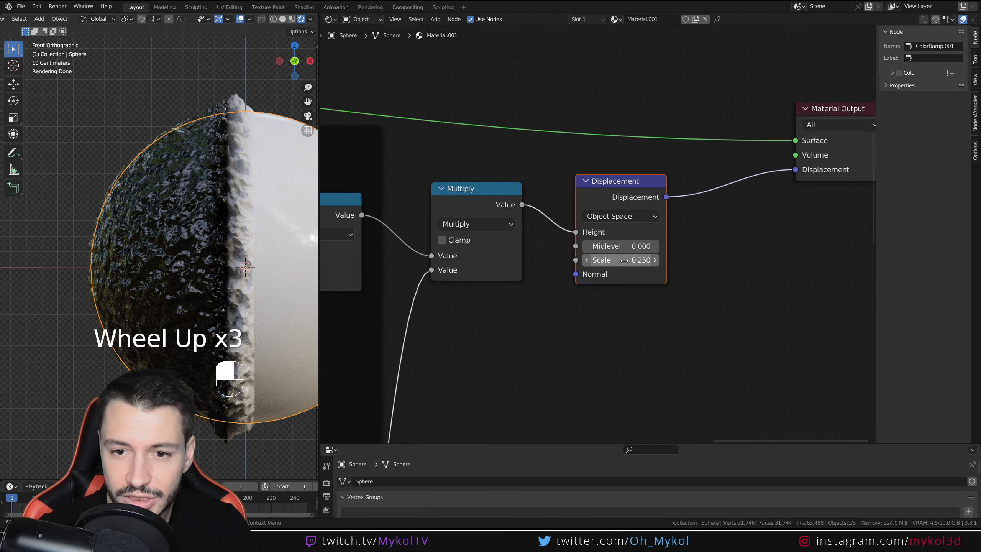
left_click_drag(624, 260, 649, 261)
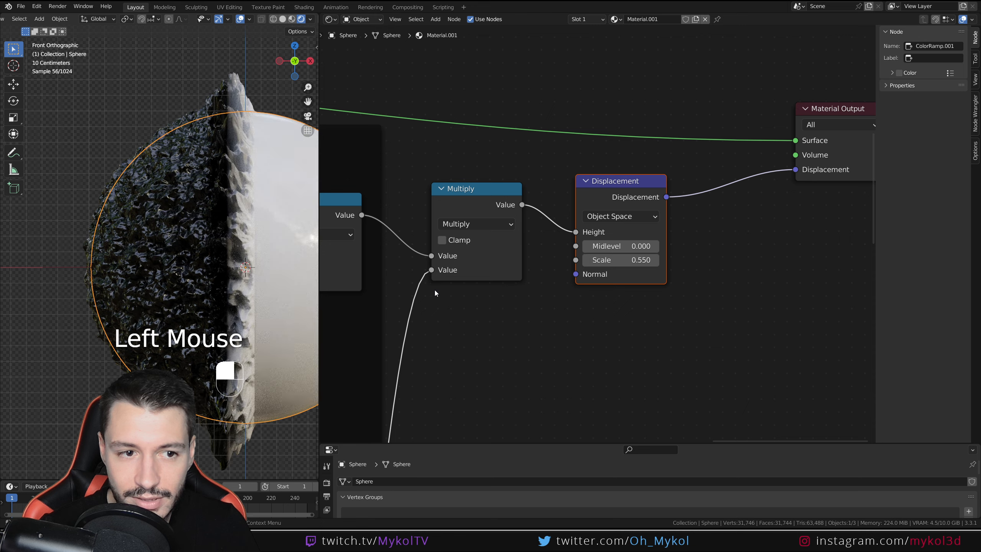
scroll(233, 274, "down", 2)
scroll(232, 274, "up", 1)
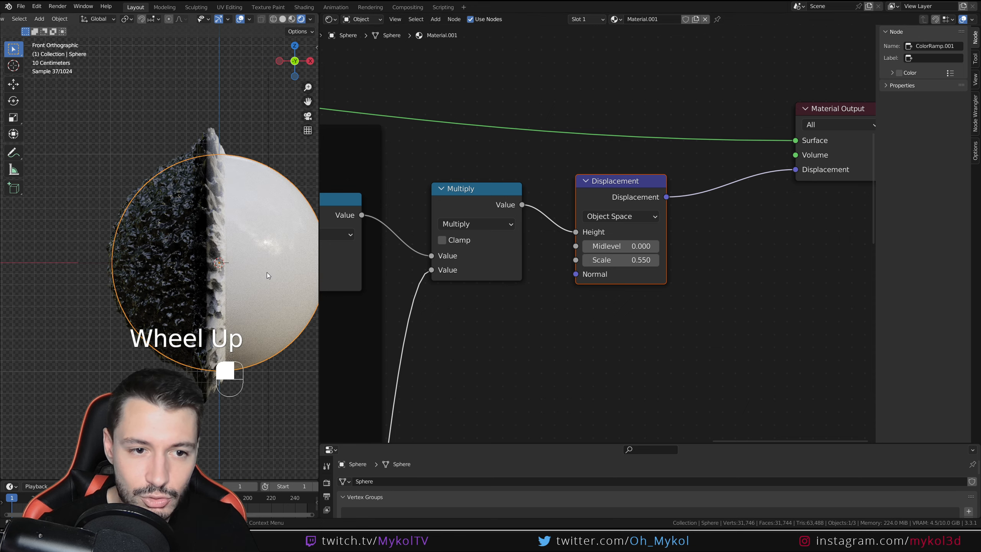
mouse_move(267, 272)
middle_mouse_down()
mouse_move(284, 282)
mouse_move(254, 280)
middle_mouse_up()
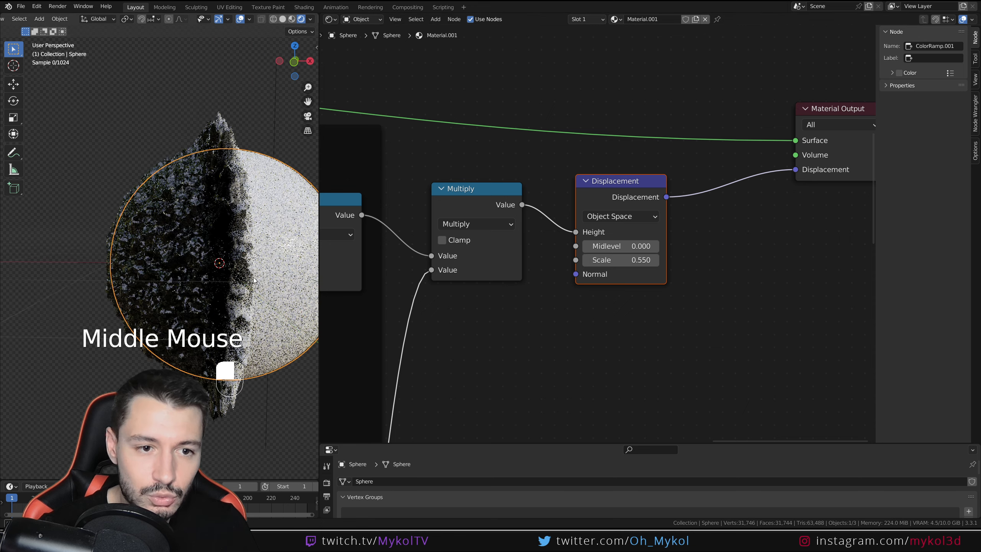
left_click(647, 251)
type("0.25")
key("Return")
middle_click_drag(263, 241, 210, 200)
Join the displacement's Texture Coordinate, Mapping, Gradient Texture and ColorRamp nodes in a frame labelled Displace Mask
middle_click_drag(406, 273, 587, 219, "shift")
scroll(410, 250, "down", 2)
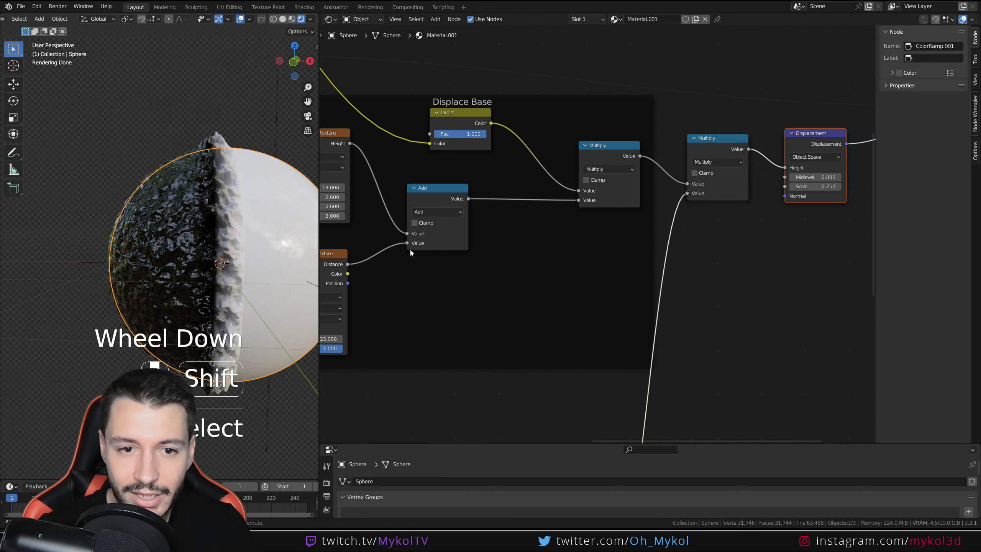
middle_click_drag(410, 250, 557, 222, "shift")
scroll(497, 224, "down", 1)
scroll(497, 224, "down", 2)
middle_click_drag(497, 224, 486, 92, "shift")
left_click_drag(735, 410, 542, 287)
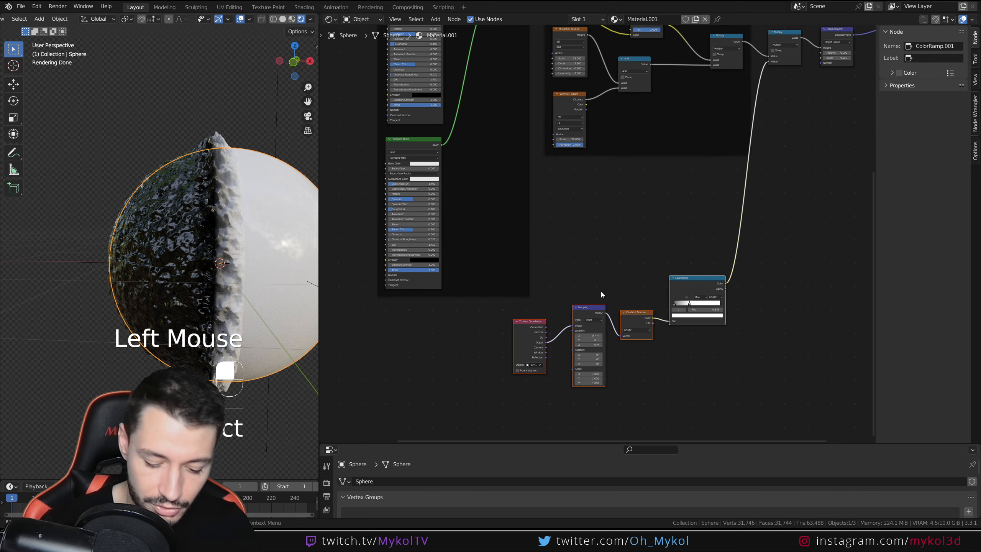
key("shift+p")
left_click(623, 282)
Position the Displace Mask frame directly beneath the Displace Base frame, in line with its edge
left_click_drag(623, 282, 667, 209)
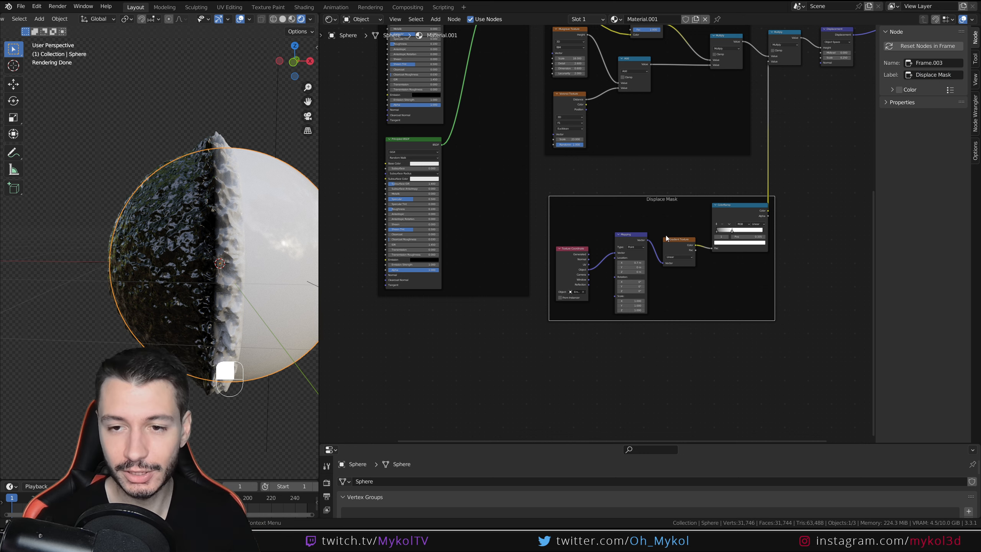
left_click_drag(688, 201, 679, 176)
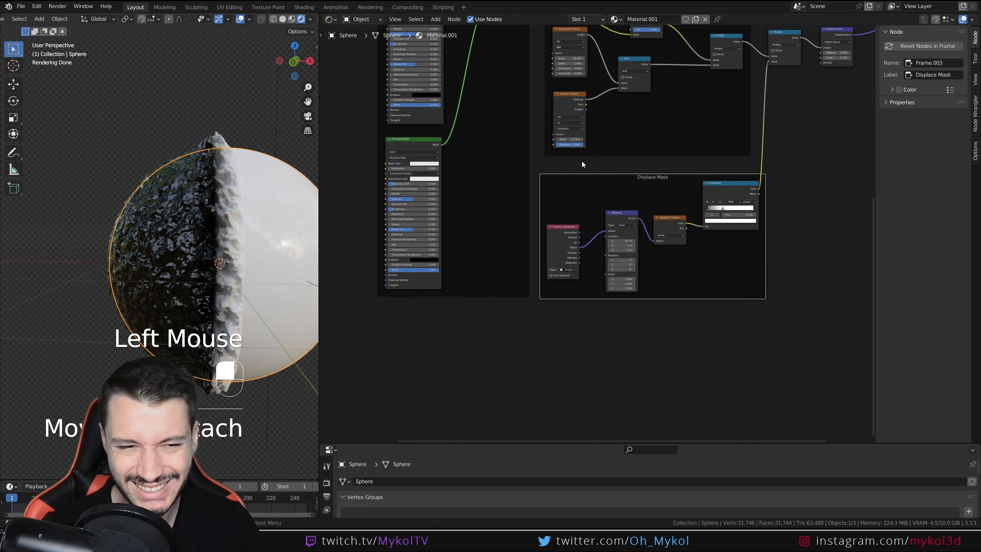
middle_click_drag(590, 159, 595, 266)
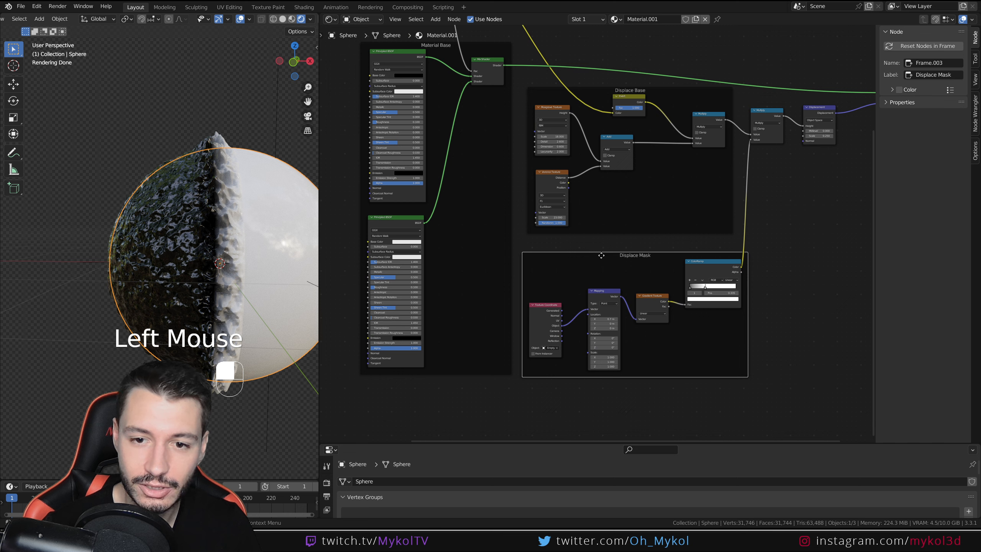
left_click_drag(601, 256, 603, 243)
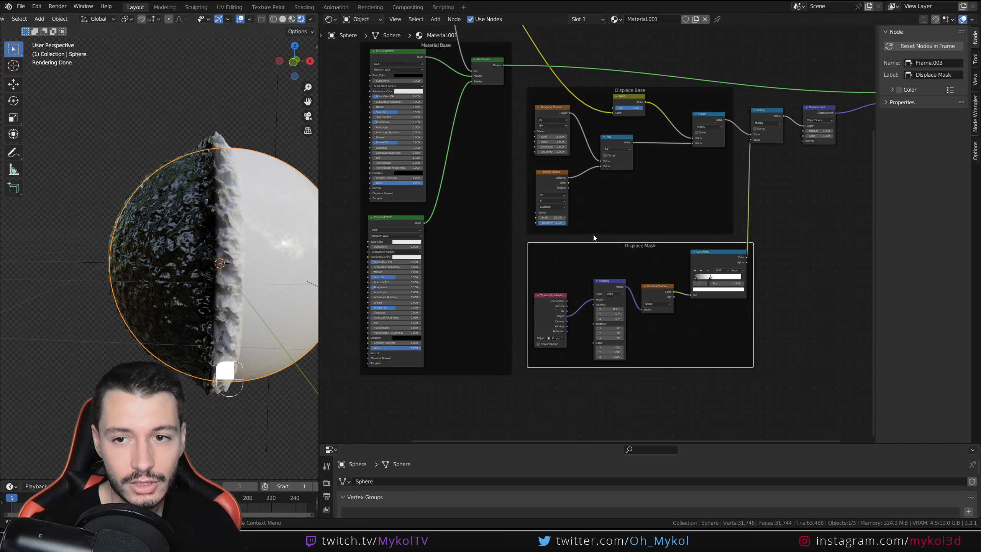
Review the framed displacement nodes and their connections, and examine the sphere's displaced edge from another angle
middle_click_drag(702, 239, 706, 186, "ctrl")
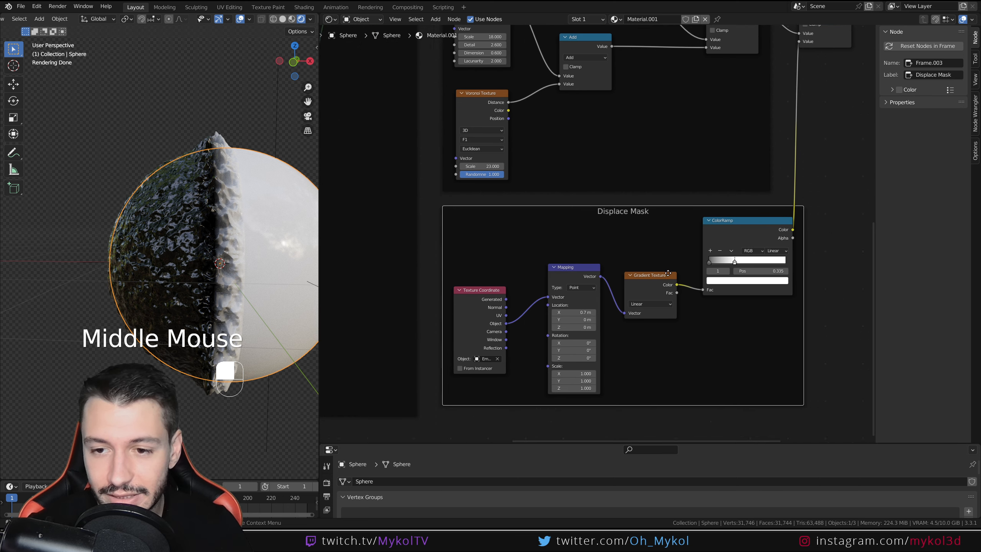
middle_click_drag(830, 29, 786, 143)
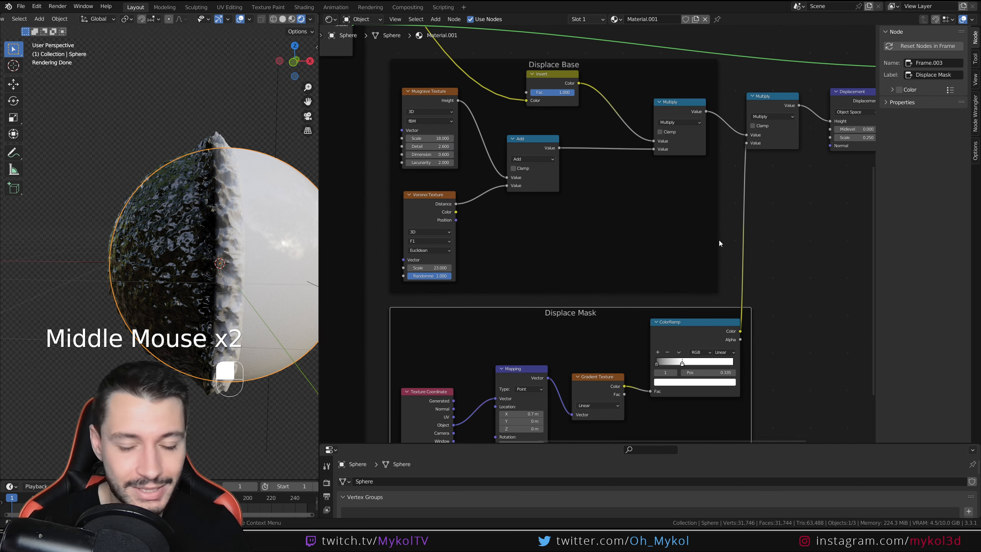
scroll(593, 219, "down", 2)
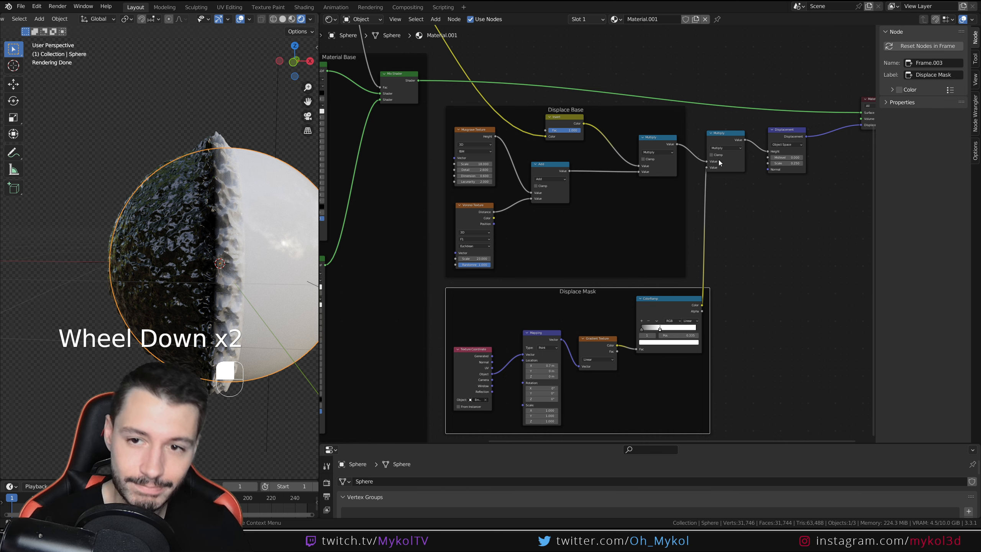
middle_click_drag(702, 156, 815, 138)
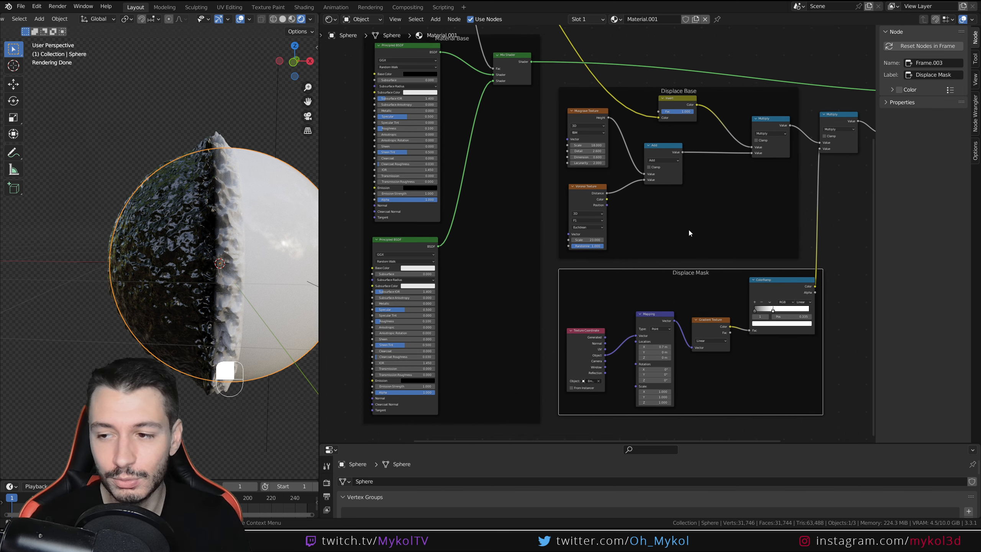
mouse_move(261, 248)
middle_mouse_down()
mouse_move(218, 270)
mouse_move(266, 261)
middle_mouse_up()
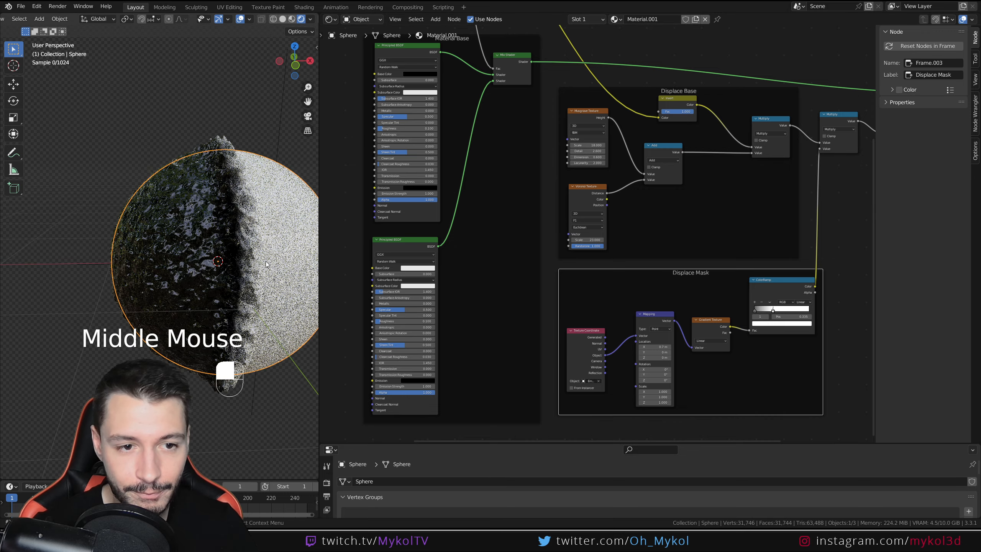
scroll(269, 262, "up", 1)
left_click(255, 236)
Change the black Principled BSDF's base color to magenta with hue 0.905, saturation 1.000 and value 1.000
middle_click_drag(408, 254, 482, 306)
scroll(541, 158, "up", 3)
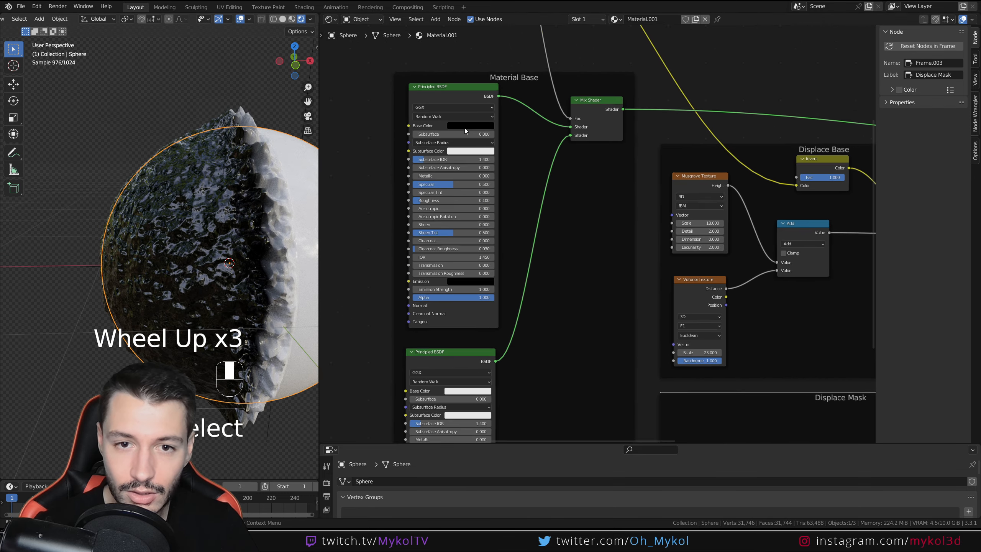
scroll(502, 144, "up", 1)
left_click(474, 108)
left_click(489, 156)
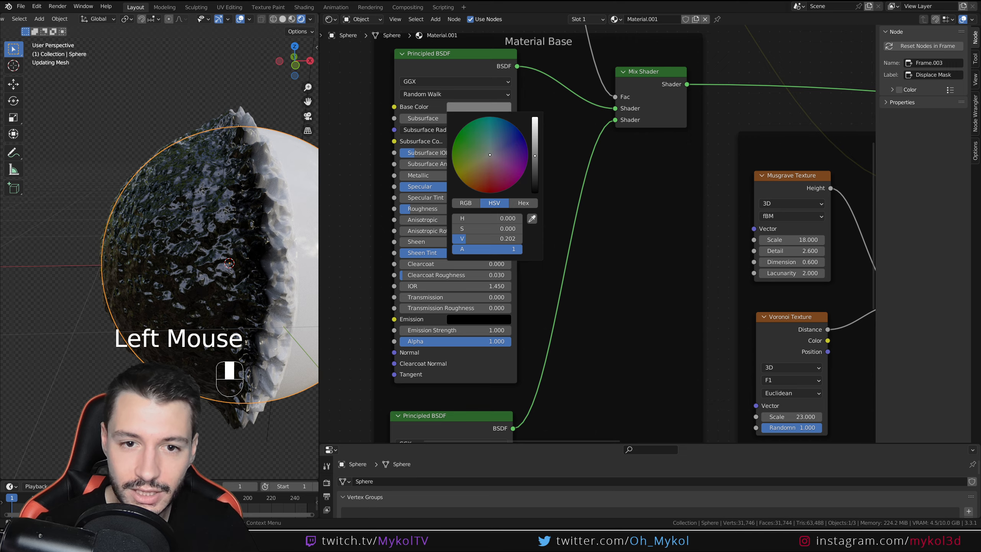
left_click(513, 180)
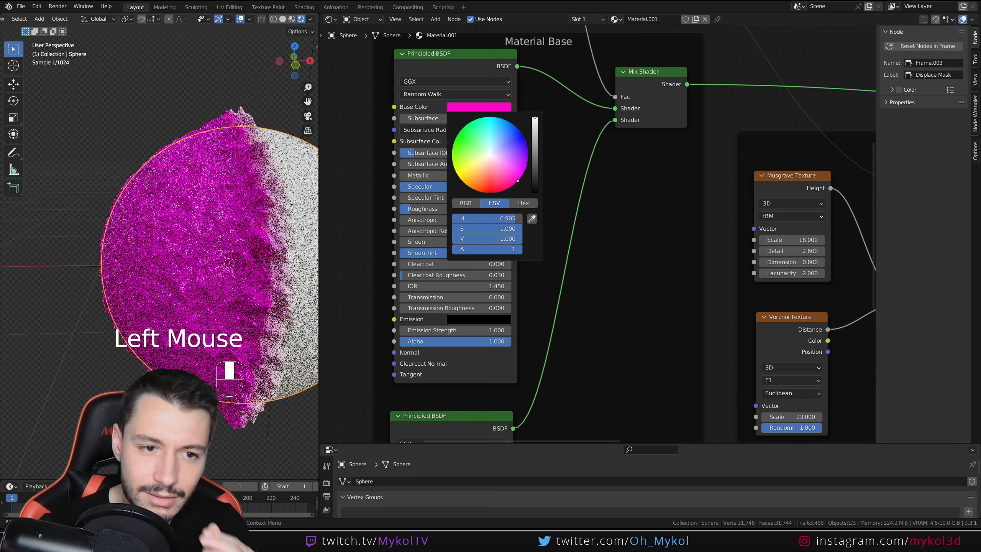
left_click(478, 284)
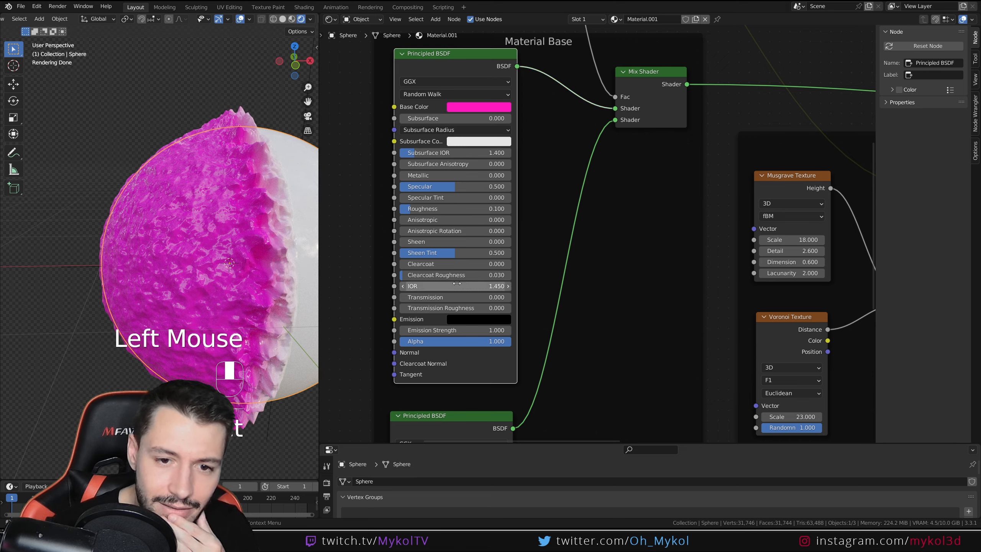
Set the magenta Principled BSDF's Transmission to 0.900
double_click(453, 297)
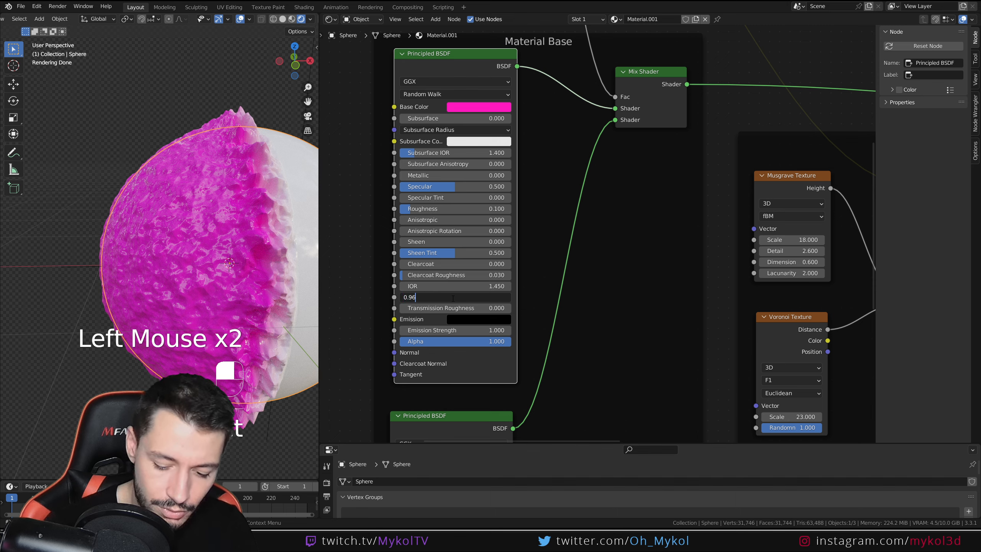
type("0.96")
key("Return")
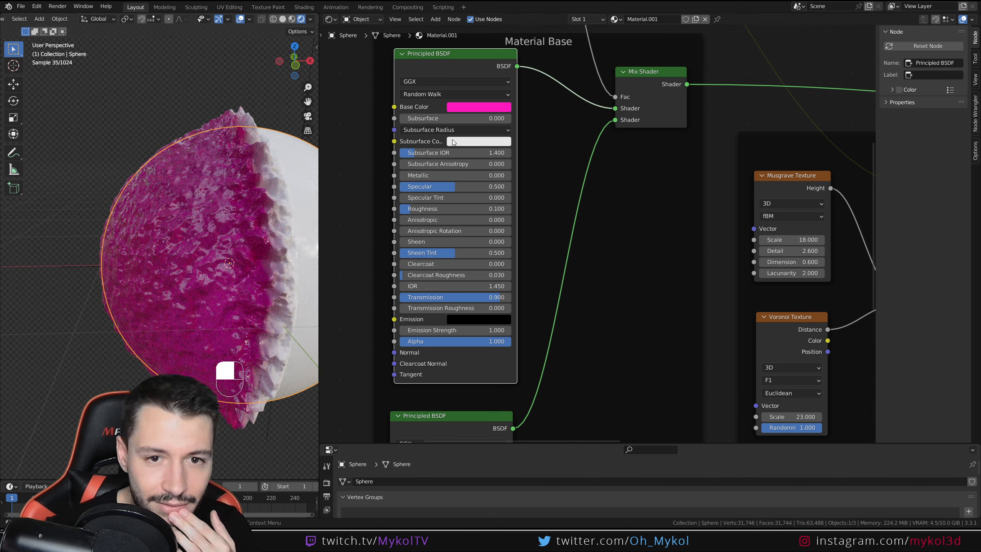
Set the magenta Principled BSDF's Subsurface to 1.000 and its Subsurface Color to a medium blue
left_click_drag(440, 117, 550, 117)
left_click(472, 145)
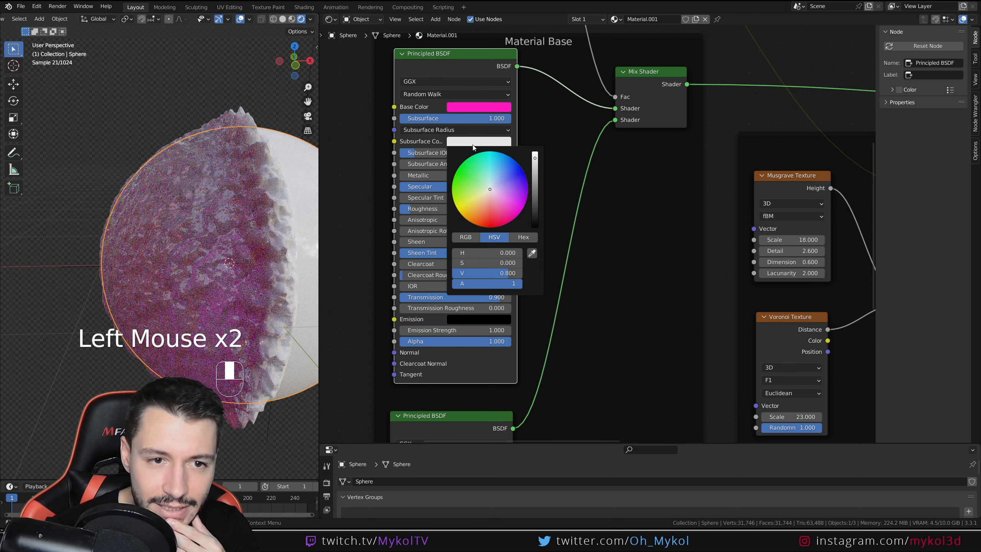
left_click(506, 177)
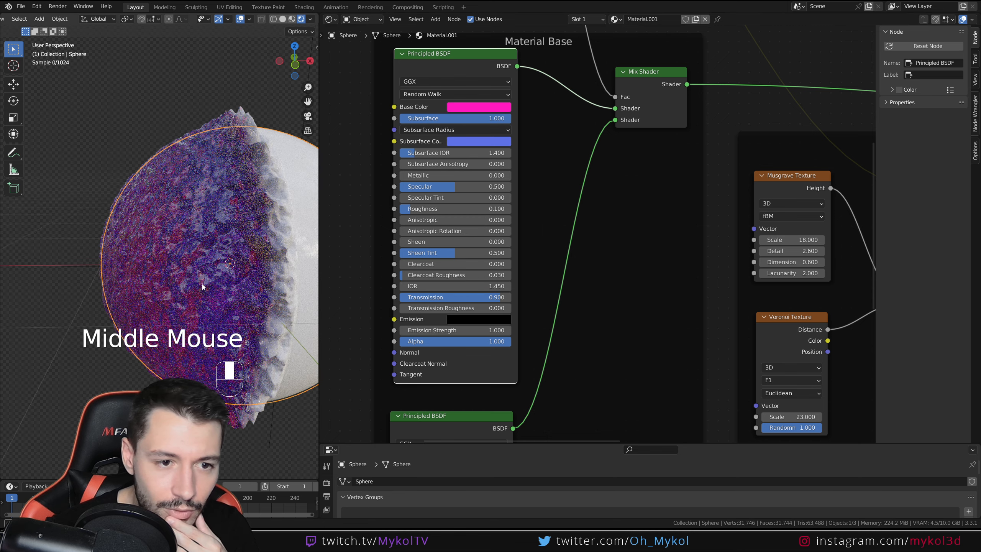
middle_click_drag(188, 293, 192, 297)
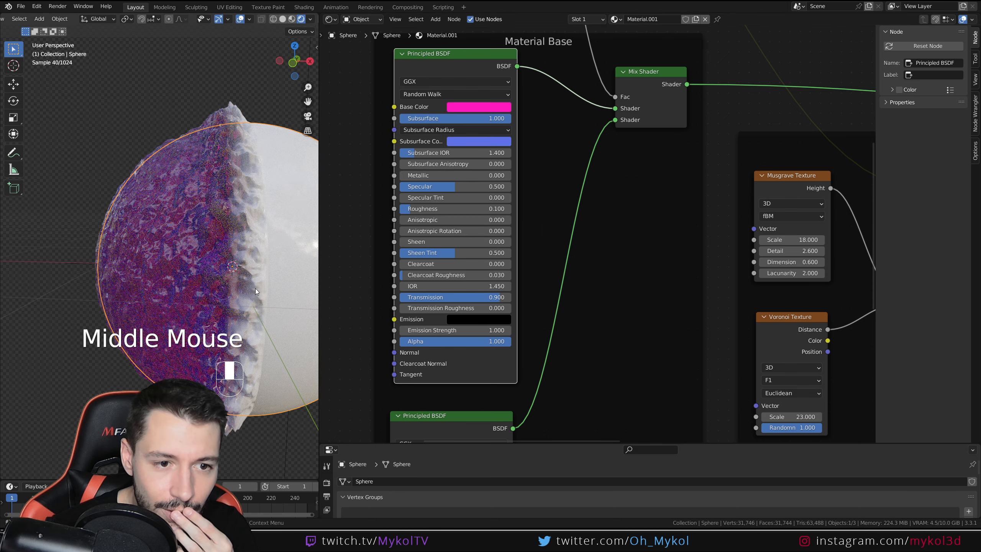
middle_click_drag(255, 288, 218, 295)
Enable viewport denoising in the render sampling settings with a Start Sample of 3
left_click_drag(456, 443, 425, 195)
left_click(328, 235)
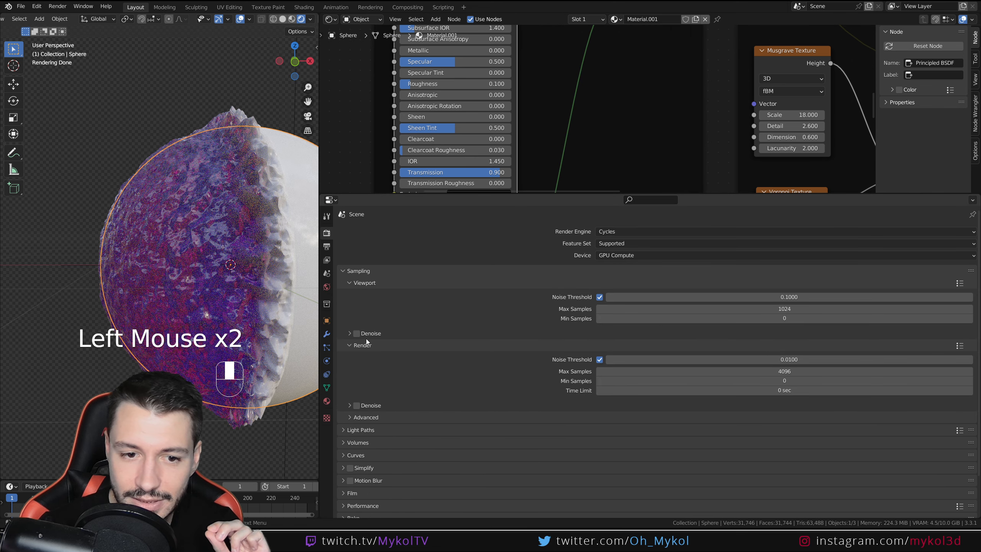
left_click(352, 334)
left_click(349, 333)
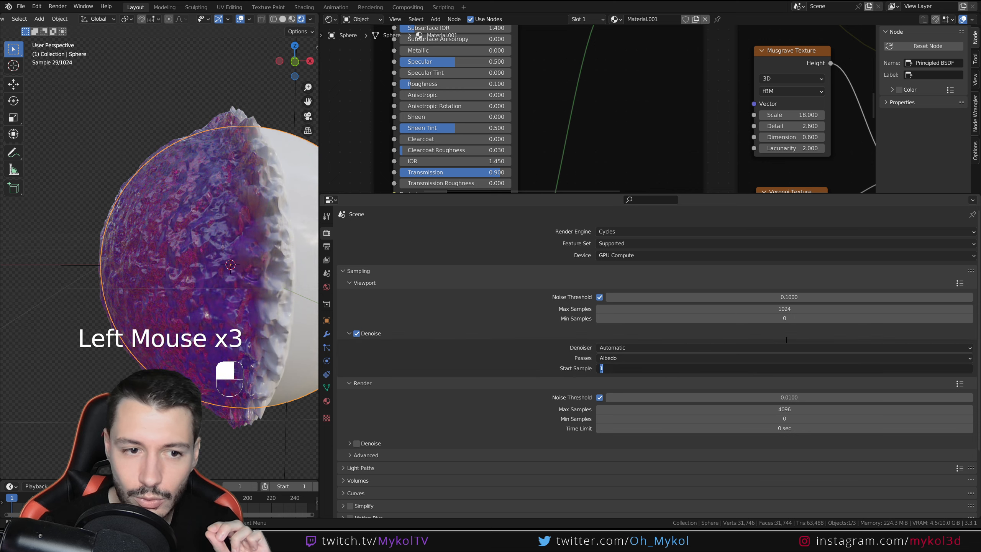
type("3")
key("Return")
left_click(238, 218)
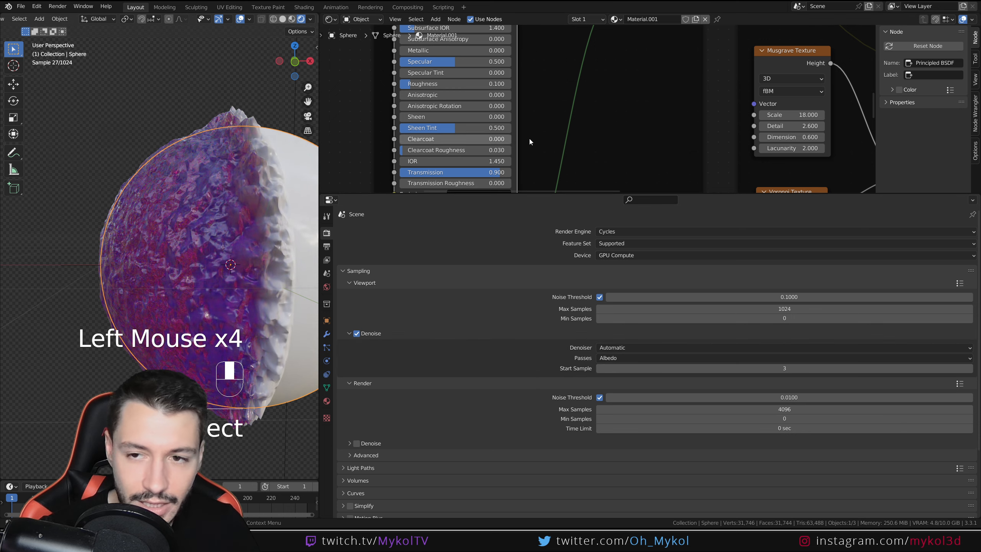
left_click_drag(761, 193, 657, 357)
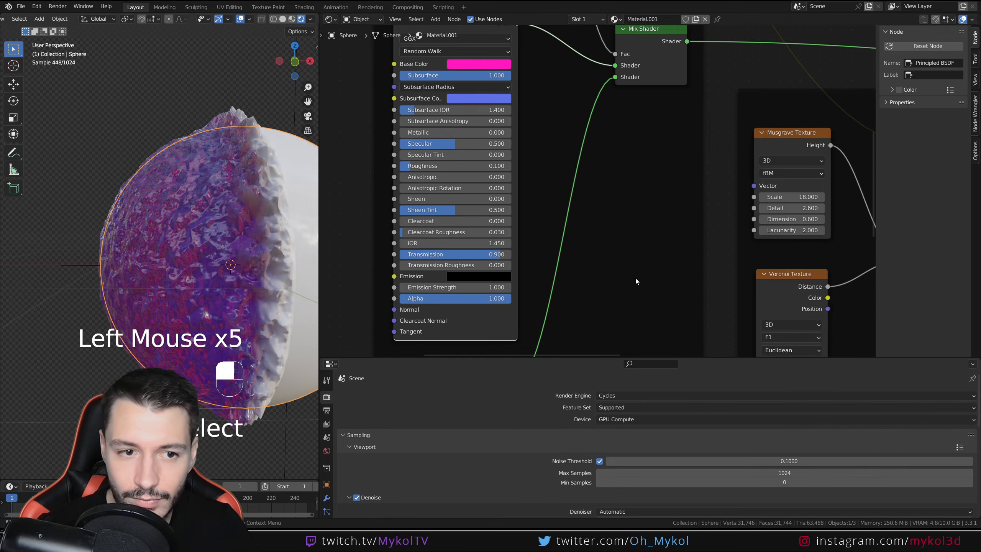
Move the Empty to test how the material boundary travels across the sphere, leaving the boundary near the sphere's middle
scroll(637, 281, "down", 2)
middle_click_drag(637, 281, 554, 199, "shift")
scroll(242, 316, "down", 2)
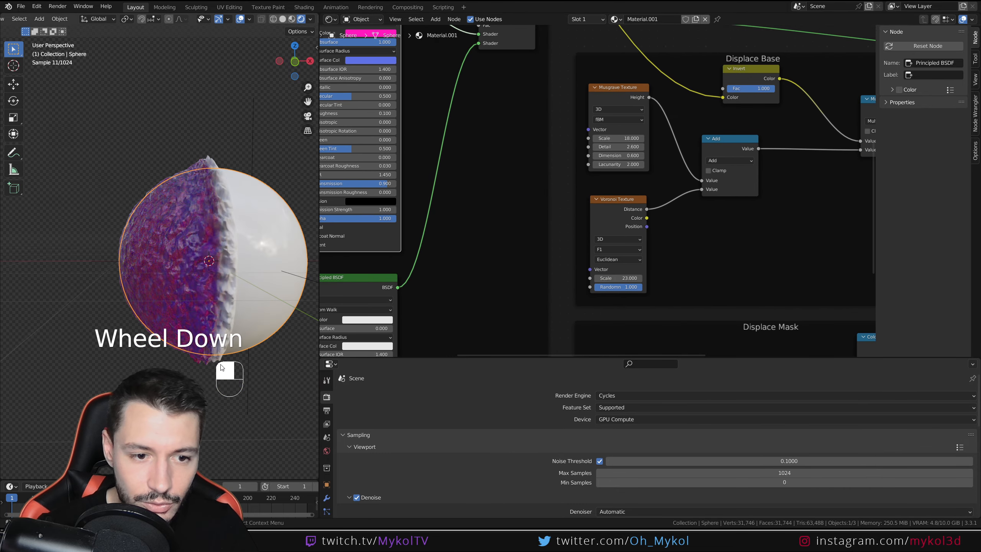
left_click(247, 390)
key("g")
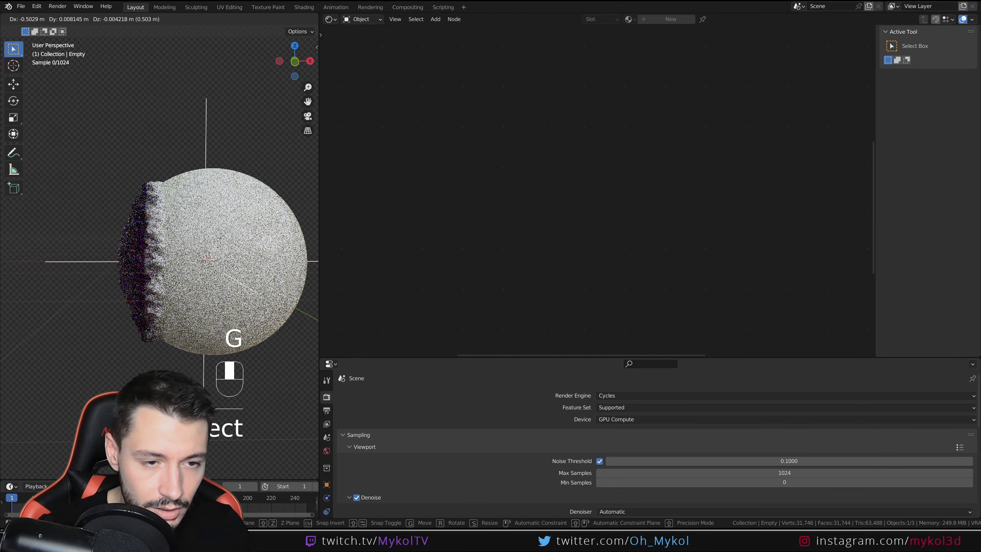
left_click(256, 398)
middle_click_drag(235, 254, 237, 265)
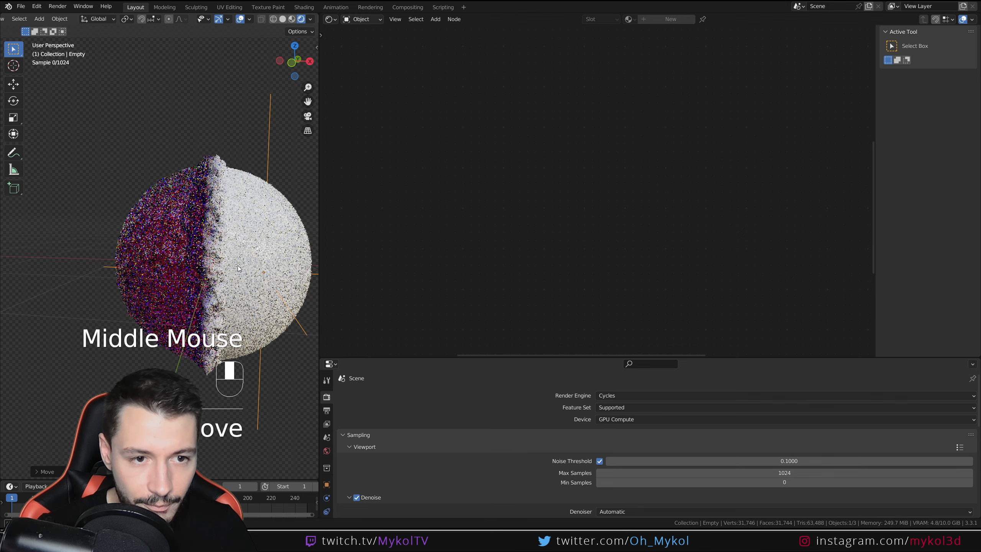
Try moving the white stop further along the Displace Mask ColorRamp and undo the change
left_click(246, 217)
middle_click_drag(658, 258, 614, 137)
middle_click_drag(578, 148, 629, 191)
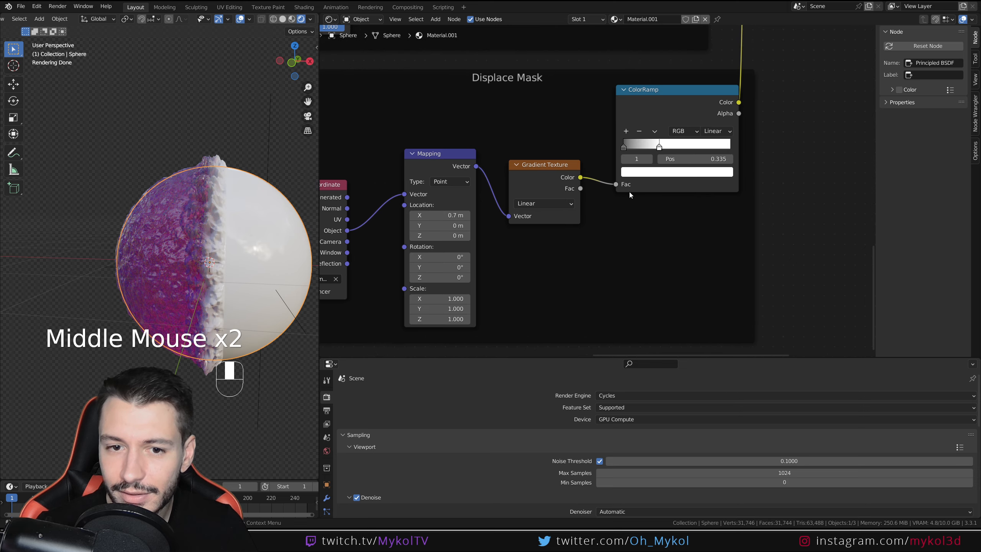
scroll(679, 153, "up", 2)
left_click_drag(658, 139, 697, 136)
key("ctrl+z")
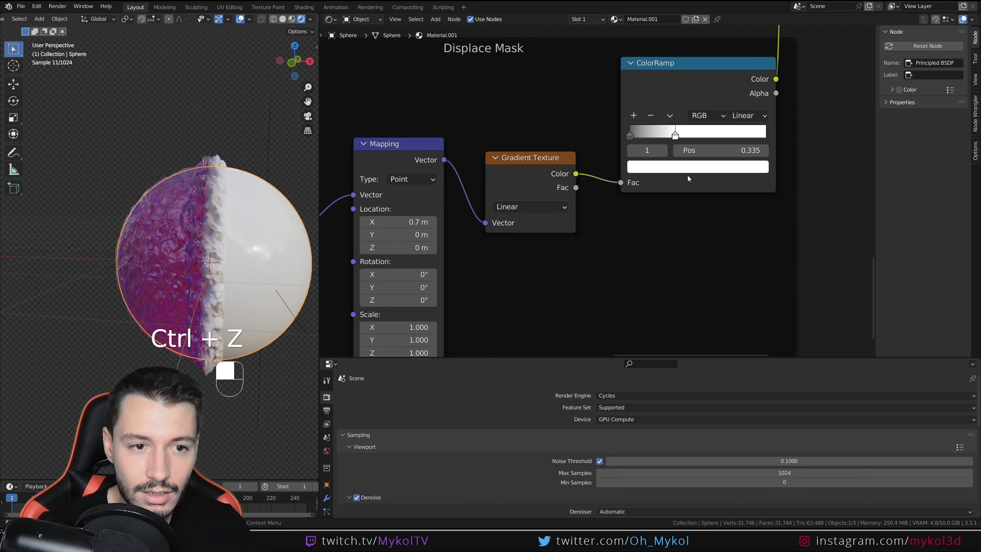
Try a lower white stop on the Material Mask ColorRamp and return it to 0.305, comparing the blend at the sphere's seam
middle_click_drag(567, 128, 622, 188, "shift")
scroll(555, 115, "down", 3)
middle_click_drag(555, 114, 570, 180, "shift")
scroll(570, 180, "up", 1)
scroll(570, 180, "up", 4)
middle_click_drag(521, 217, 575, 239, "shift")
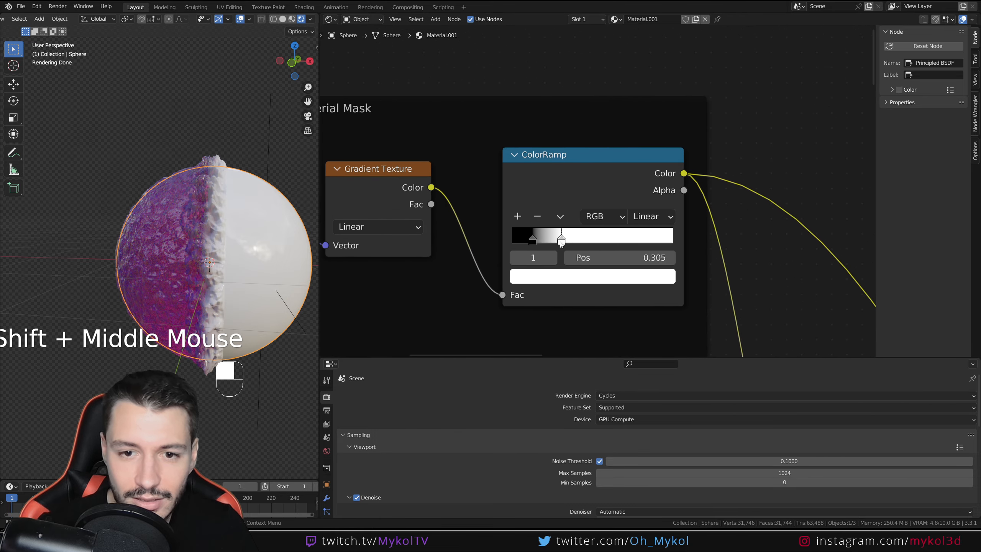
left_click_drag(561, 241, 548, 245)
scroll(248, 224, "up", 2)
scroll(248, 224, "up", 2)
middle_click_drag(247, 224, 228, 271, "shift")
mouse_move(551, 241)
left_mouse_down()
mouse_move(577, 242)
mouse_move(561, 241)
left_mouse_up()
scroll(209, 232, "down", 3)
middle_click_drag(209, 232, 208, 238)
scroll(208, 238, "up", 2)
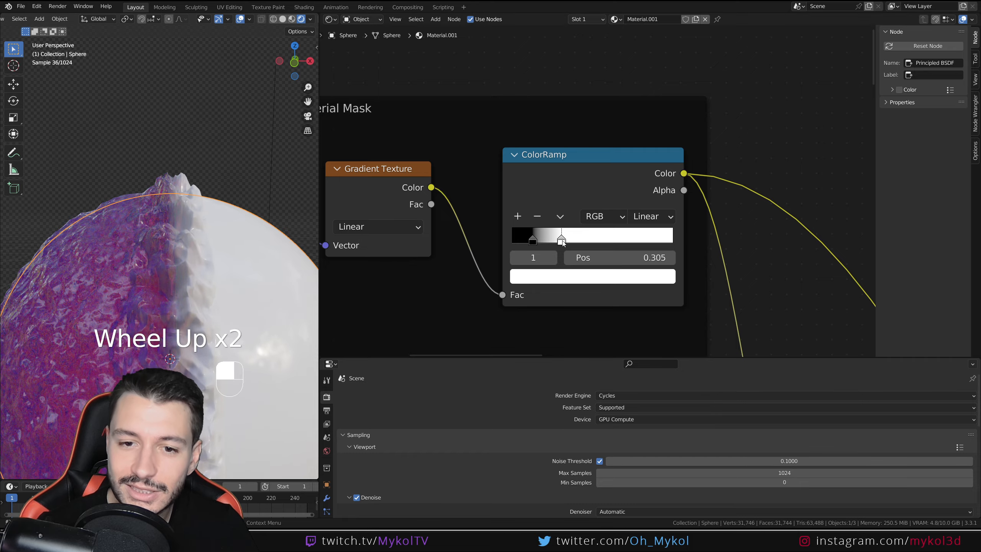
Sharpen the Material Mask by setting its ColorRamp's white stop to position 0.193, and inspect the spiky seam
mouse_move(562, 242)
left_mouse_down()
mouse_move(550, 243)
mouse_move(582, 246)
mouse_move(544, 250)
left_mouse_up()
mouse_move(204, 243)
middle_mouse_down()
mouse_move(178, 231)
mouse_move(198, 231)
middle_mouse_up()
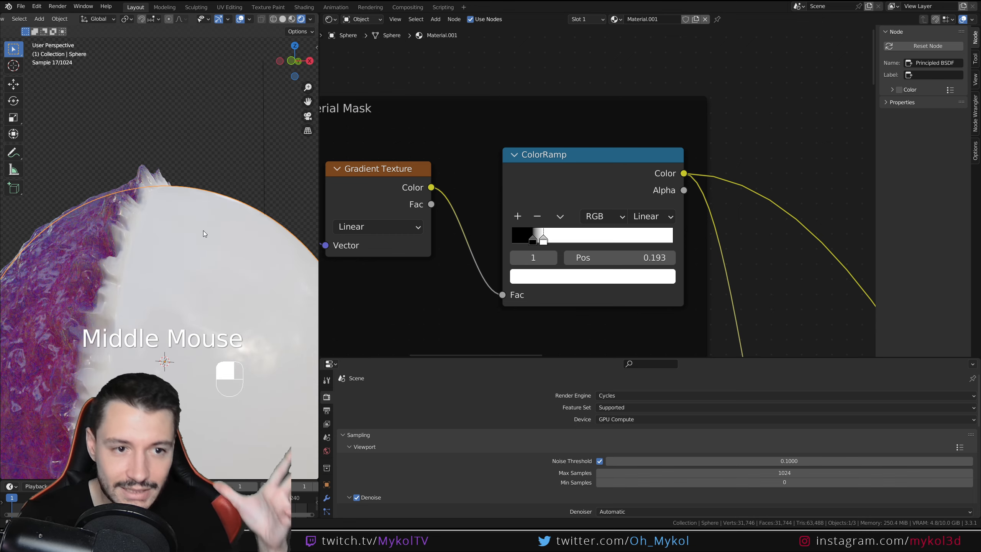
scroll(196, 251, "down", 2)
scroll(250, 199, "up", 1)
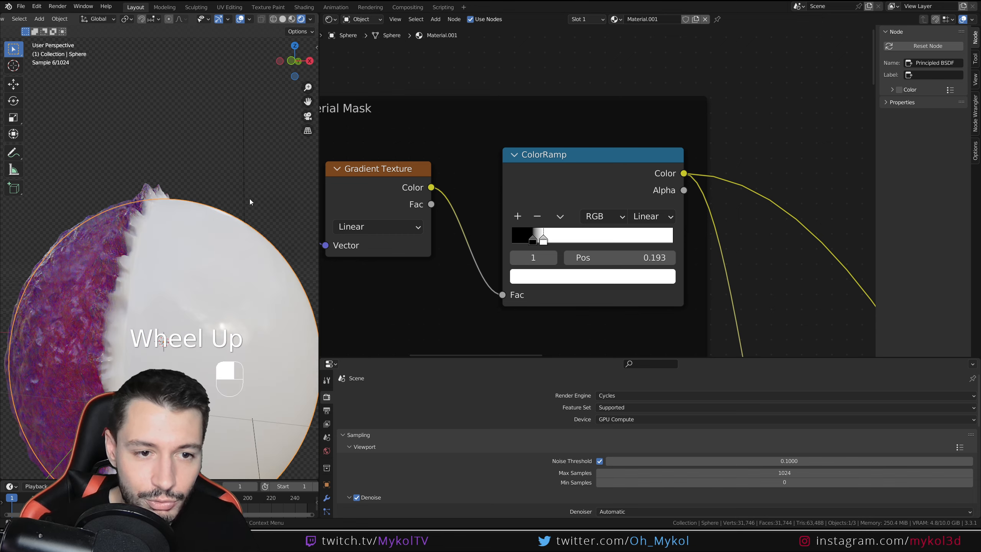
Slide the Empty along the global X axis across the sphere and leave it far enough out that magenta covers the whole sphere
left_click(243, 196)
key("g")
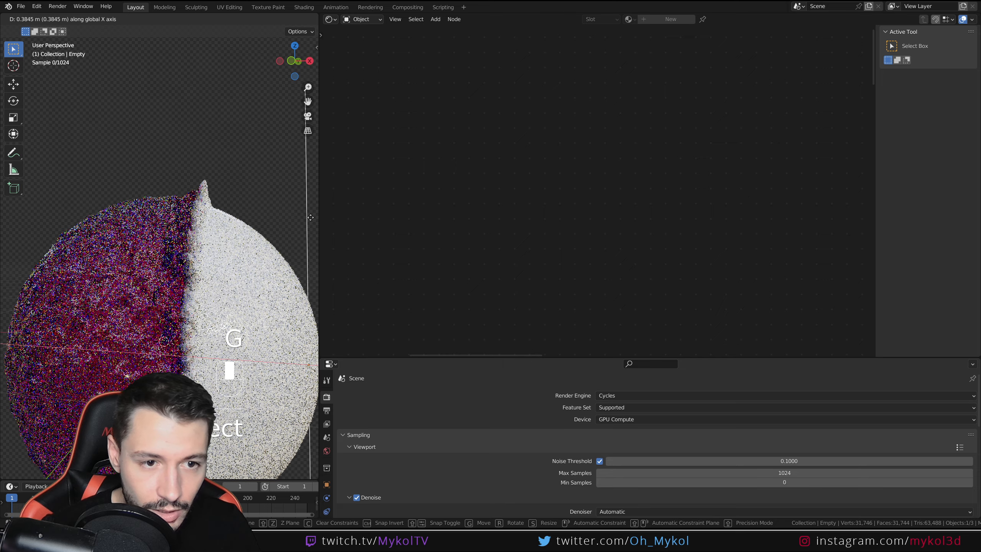
left_click(14, 228)
middle_click_drag(135, 277, 177, 278)
scroll(178, 293, "up", 1)
key("g")
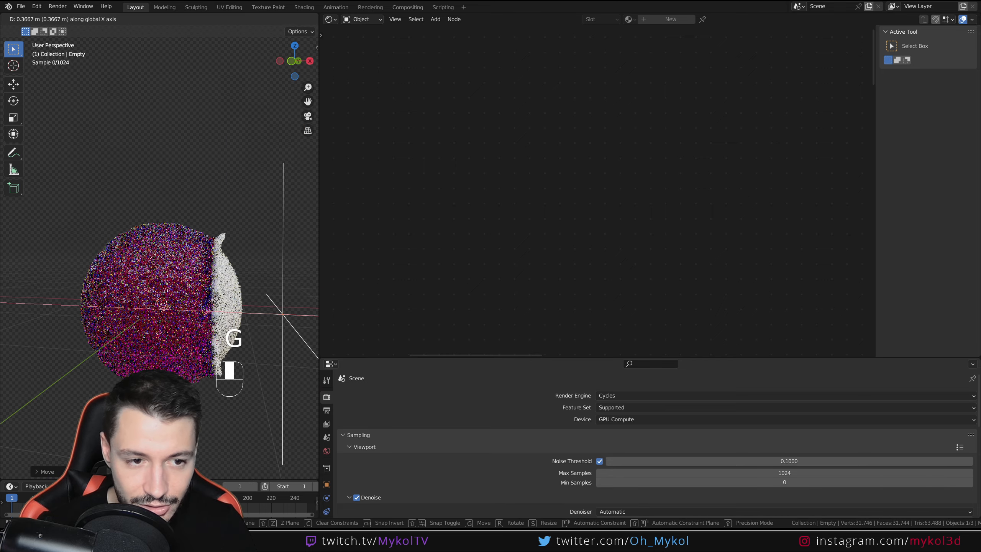
left_click(223, 345)
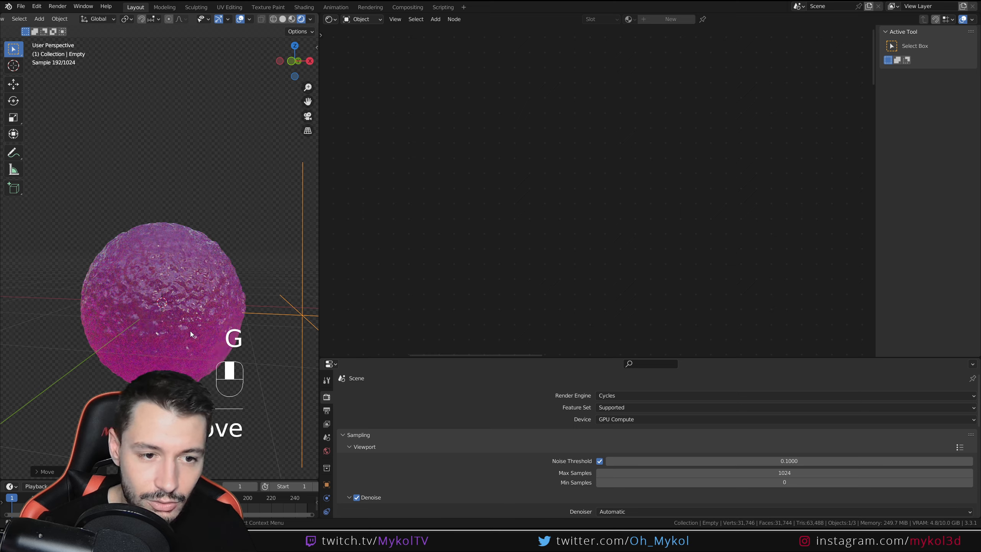
Add an area light, move it beside the sphere and rotate it about the global X axis to face the sphere
middle_click_drag(190, 331, 190, 222)
scroll(207, 266, "down", 2)
key("shift+a")
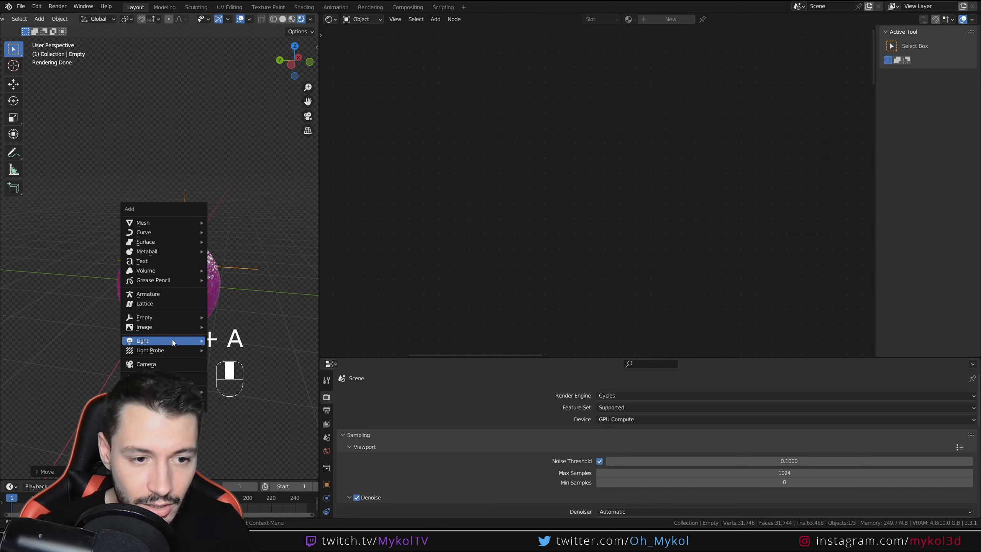
mouse_move(171, 340)
left_click(257, 371)
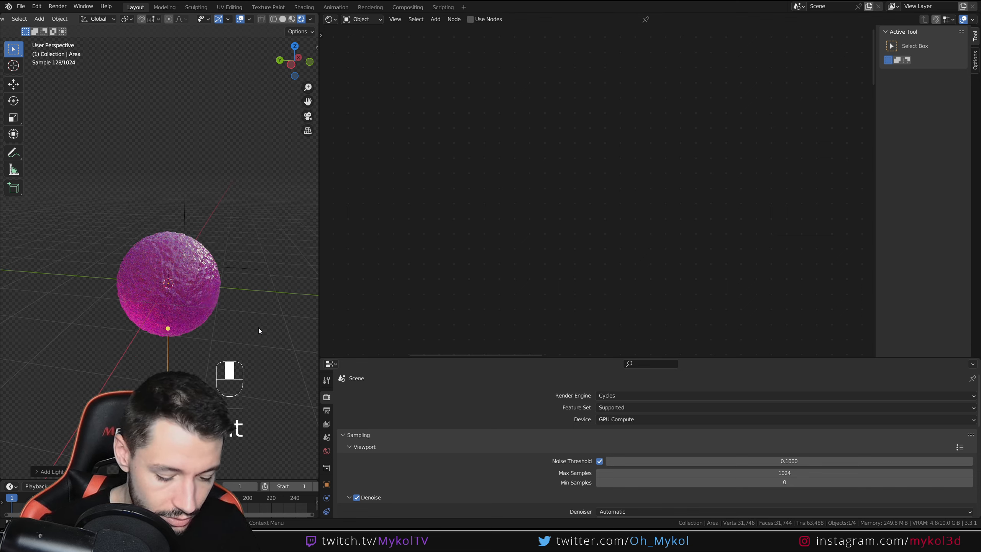
key("g")
left_click(168, 311)
key("r")
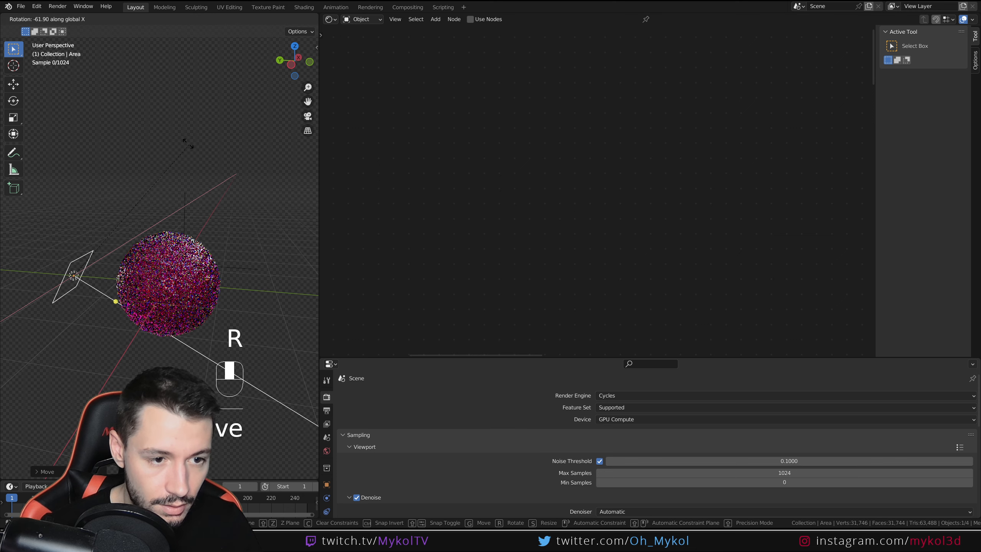
left_click(342, 420)
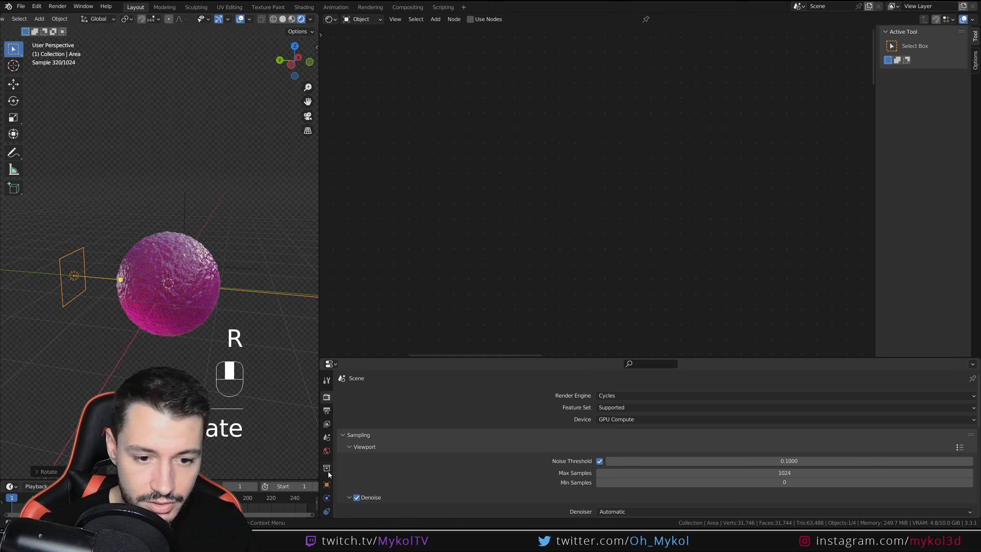
Set the area light's power to 200 W and view its effect on the sphere from the front
left_click(326, 489)
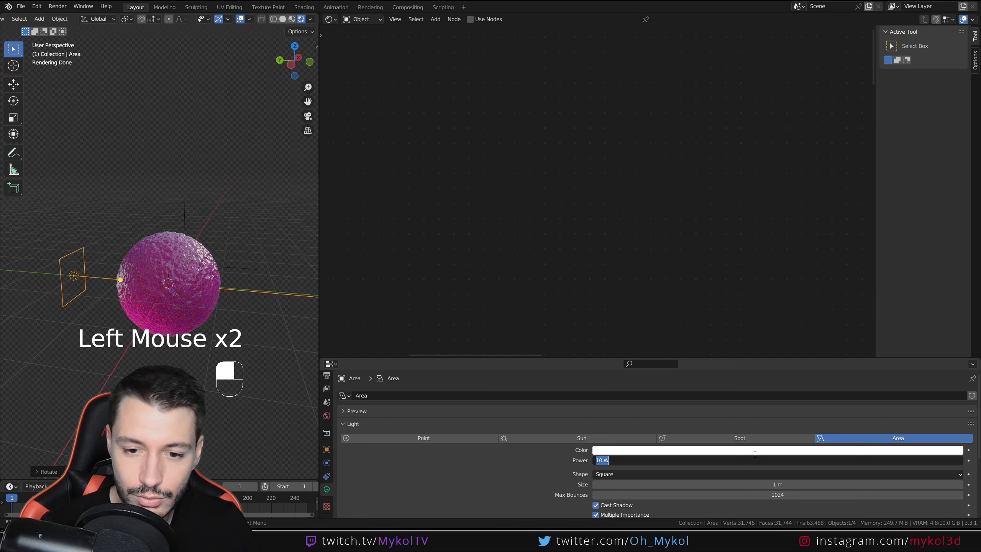
type("00")
key("Return")
middle_click_drag(217, 299, 242, 347)
middle_click_drag(260, 299, 270, 294)
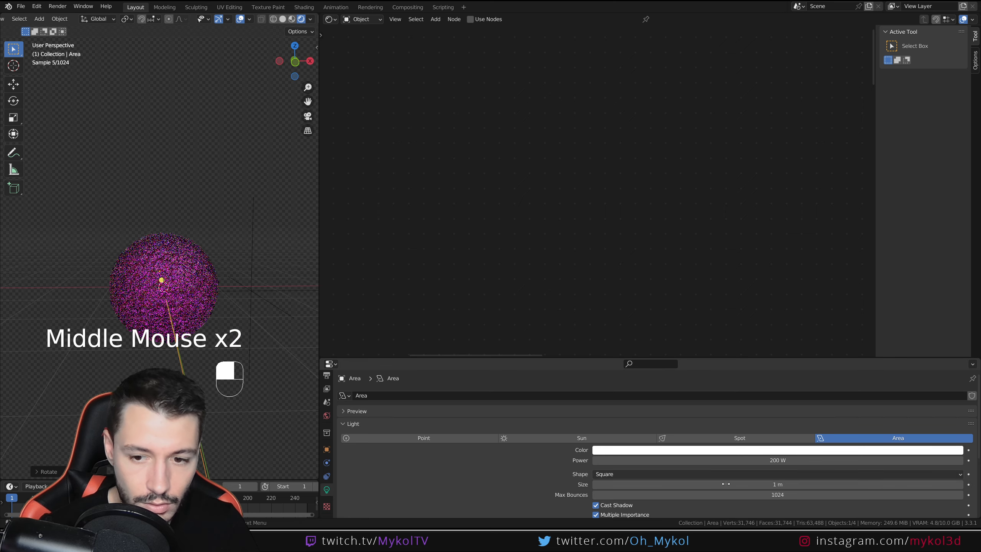
Reduce the area light's power to 50 W and further to 10 W
left_click(783, 459)
key("Return")
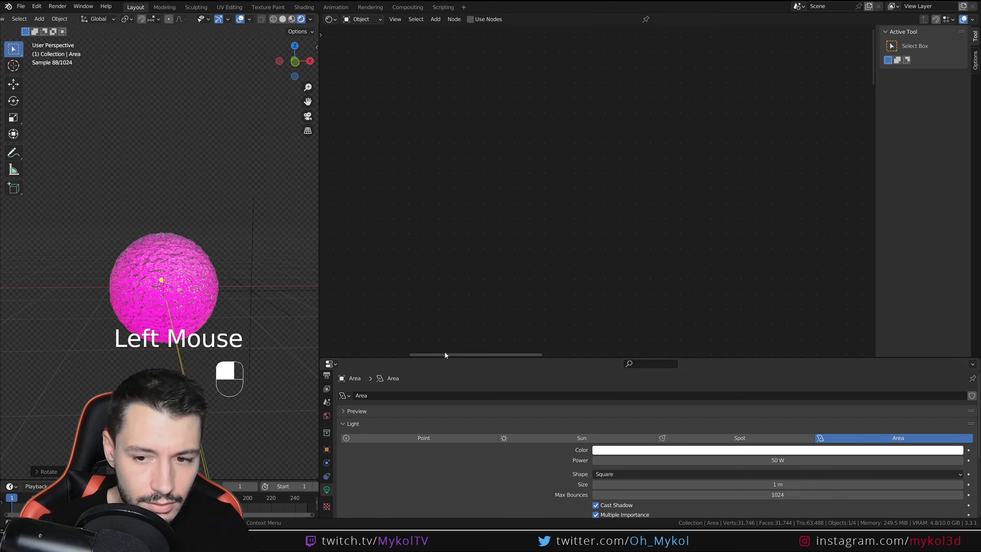
left_click(795, 461)
type("10")
key("Return")
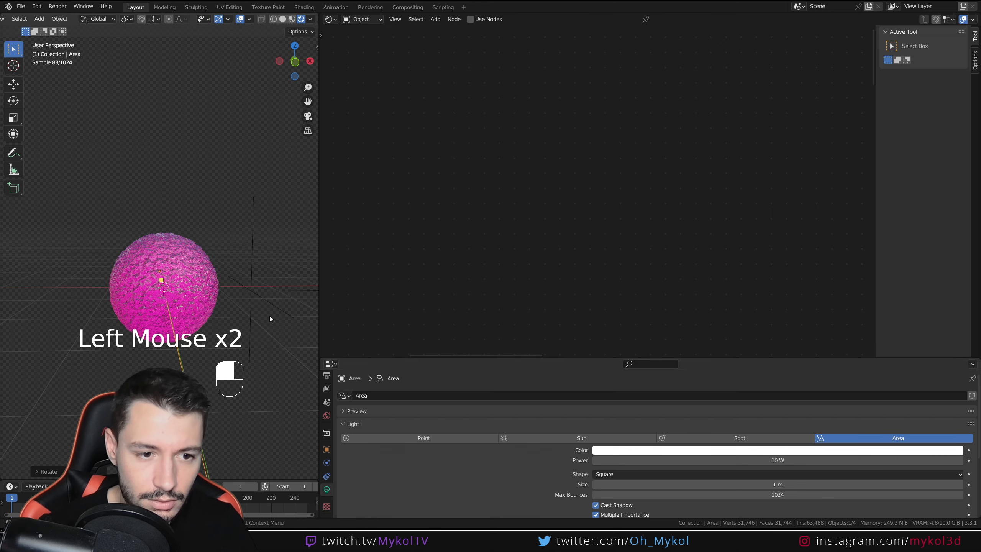
Check the lit sphere from the side and set the area light's power to 5 W
middle_click_drag(269, 317, 190, 312)
left_click(756, 461)
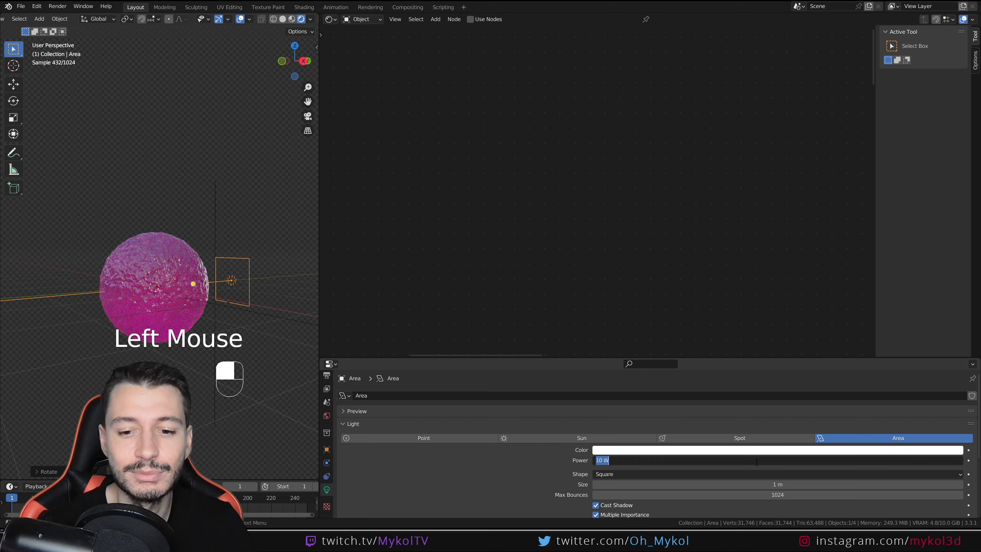
type("5")
key("Return")
Reposition the area light around the sphere and delete it
middle_click_drag(217, 271, 162, 269)
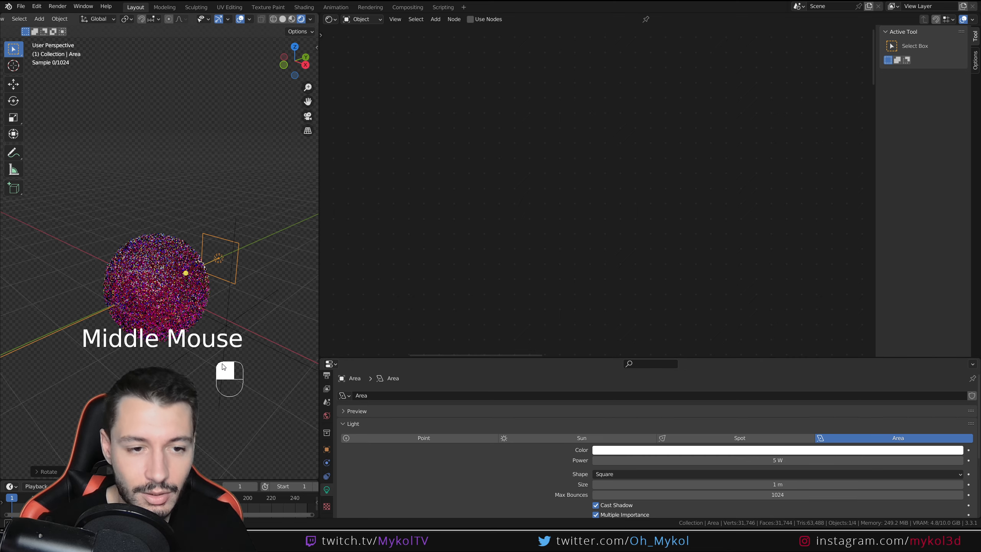
key("g")
left_click(239, 309)
middle_click_drag(240, 309, 261, 323)
key("Delete")
scroll(237, 324, "up", 2)
Try a Roughness of 0.000 on the sphere's magenta Principled BSDF and undo the change
left_click(232, 281)
scroll(481, 242, "down", 4)
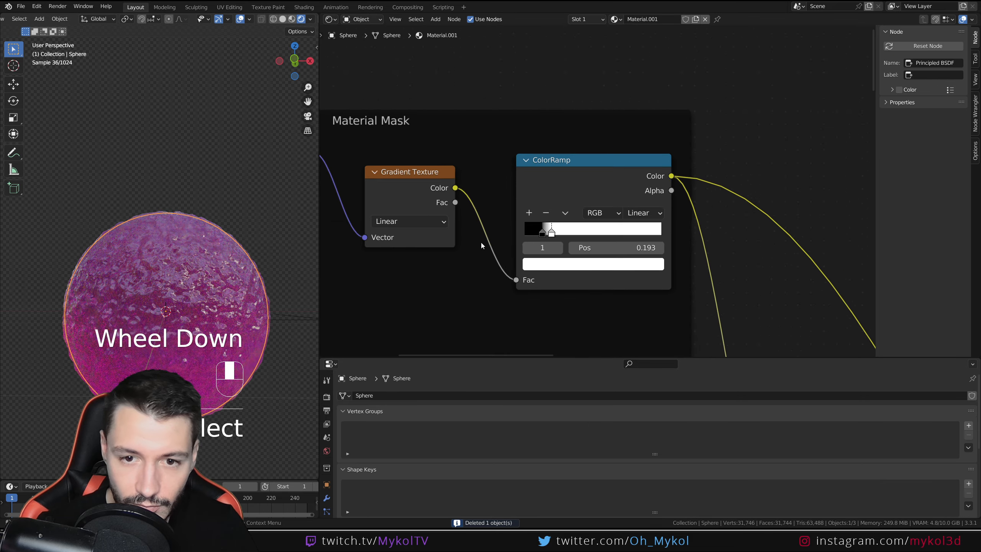
middle_click_drag(481, 242, 433, 70)
scroll(502, 181, "up", 2)
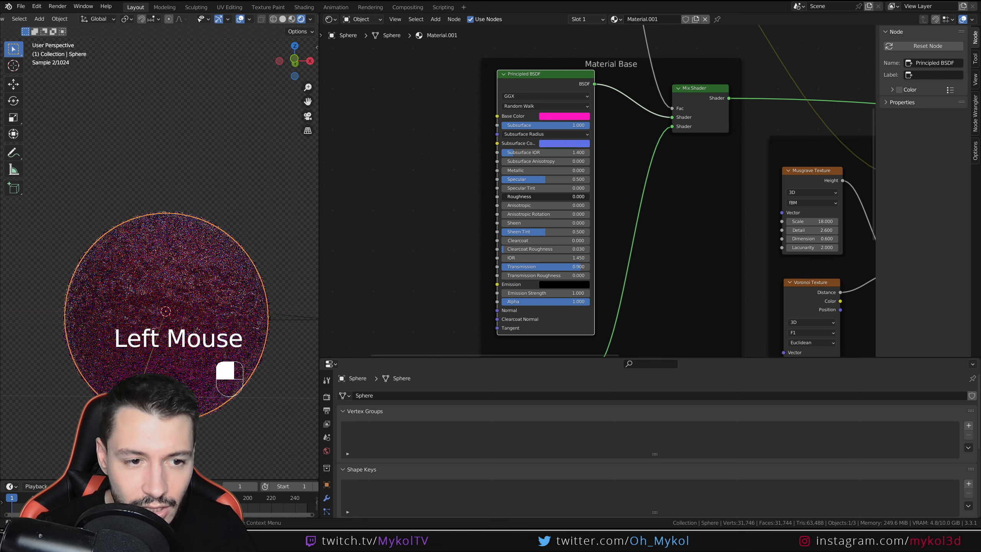
left_click_drag(545, 196, 395, 262)
left_click_drag(521, 197, 347, 275)
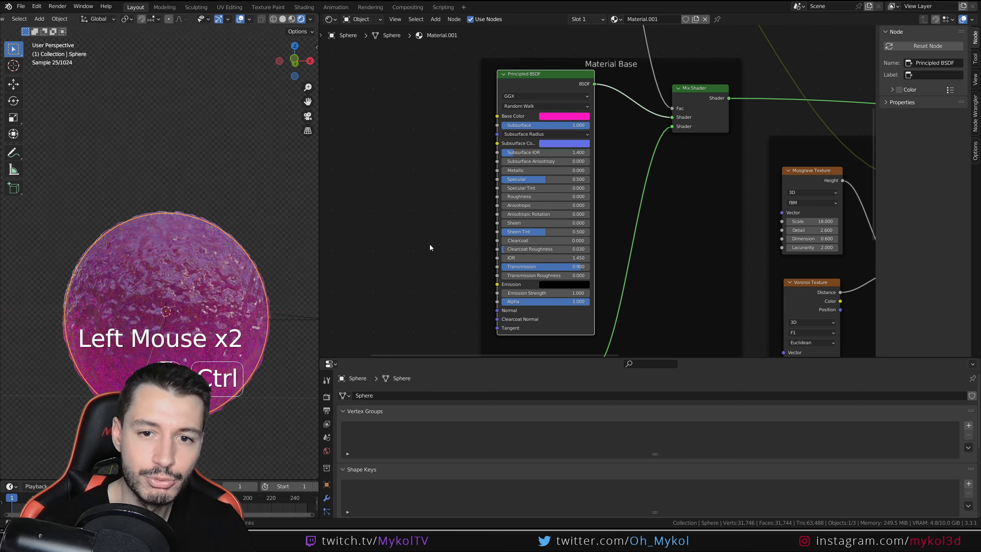
key("ctrl+z")
key("ctrl+z")
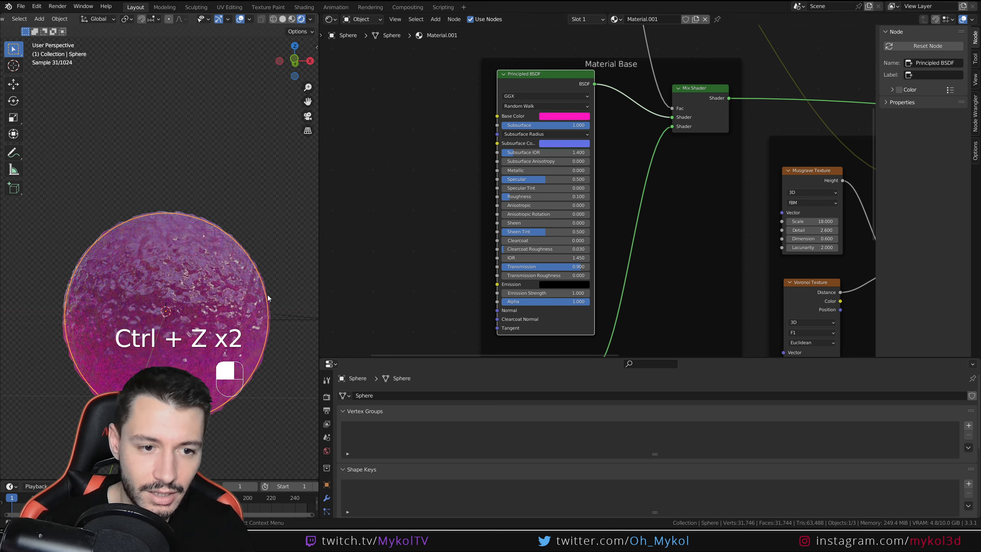
Add a Monkey mesh at the sphere's centre
scroll(268, 299, "down", 2)
scroll(249, 298, "up", 1)
mouse_move(249, 298)
middle_mouse_down()
mouse_move(232, 266)
mouse_move(234, 288)
middle_mouse_up()
key("shift+a")
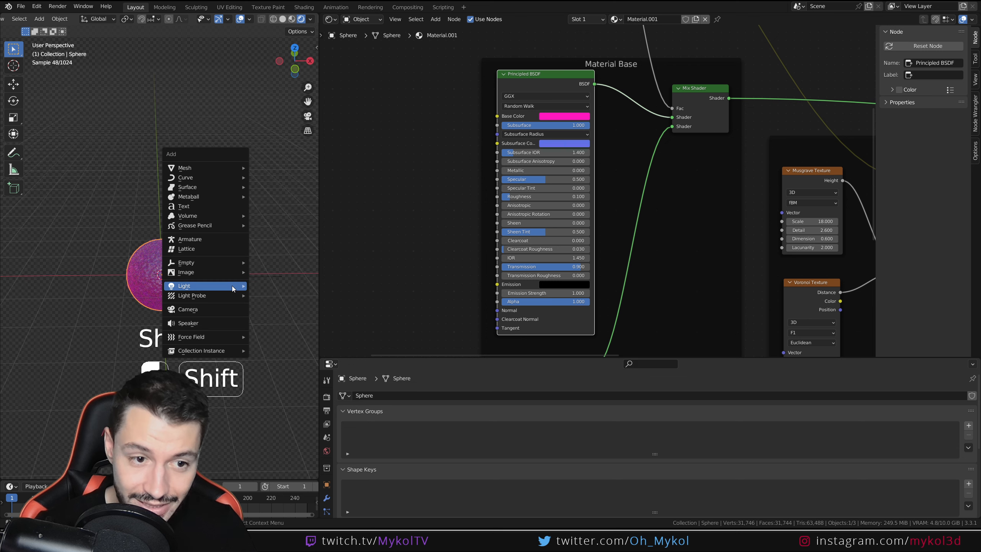
mouse_move(221, 169)
left_click(297, 261)
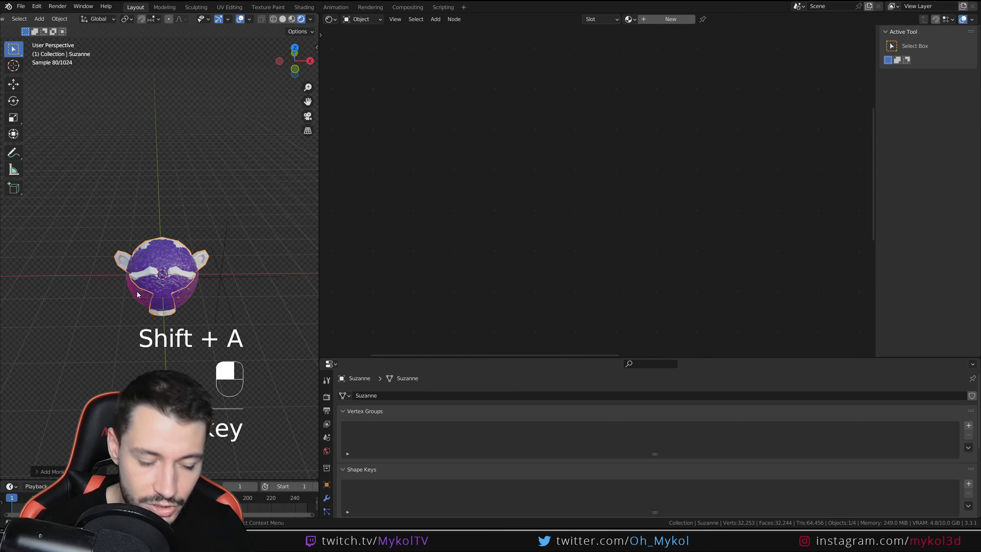
Move the monkey out of the sphere so that it stands beside it
key("g")
left_click(233, 299)
middle_click_drag(233, 299, 120, 293, "shift")
scroll(186, 263, "up", 2)
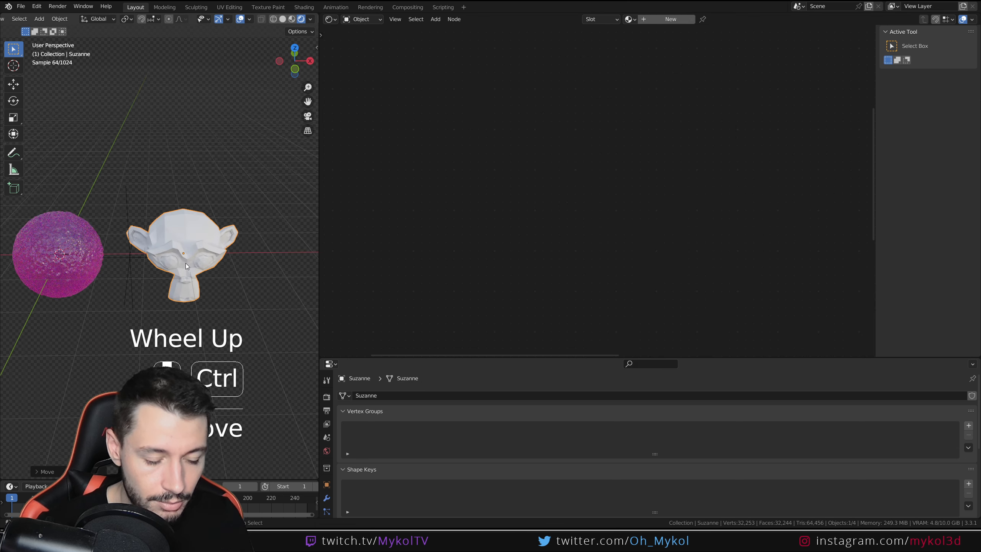
Apply a level 4 Subdivision Surface to the monkey and shade it smooth
scroll(186, 263, "up", 2)
key("ctrl+4")
right_click(194, 241)
left_click(193, 239)
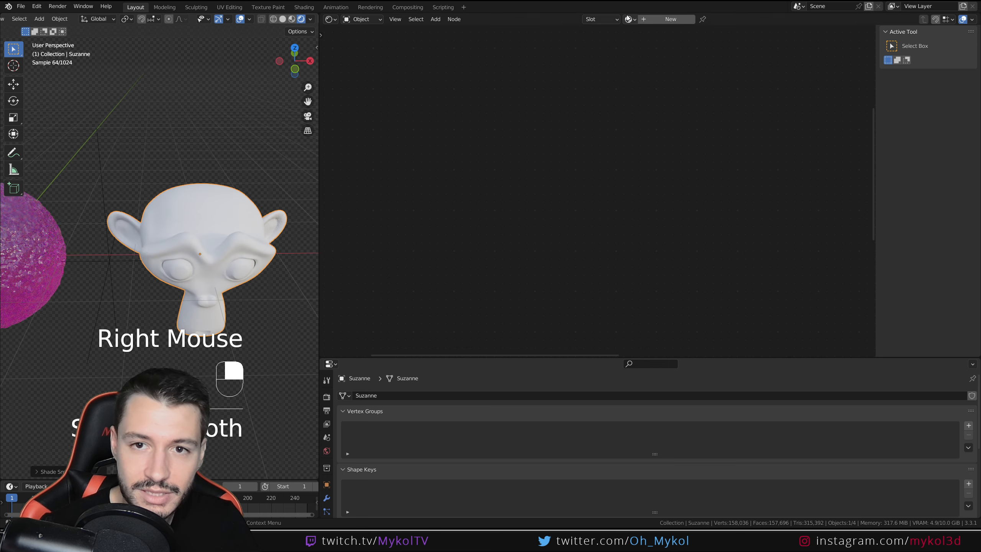
Assign Material.001 to the monkey and move the Empty about 2.15 m along the X axis to the monkey
left_click(631, 42)
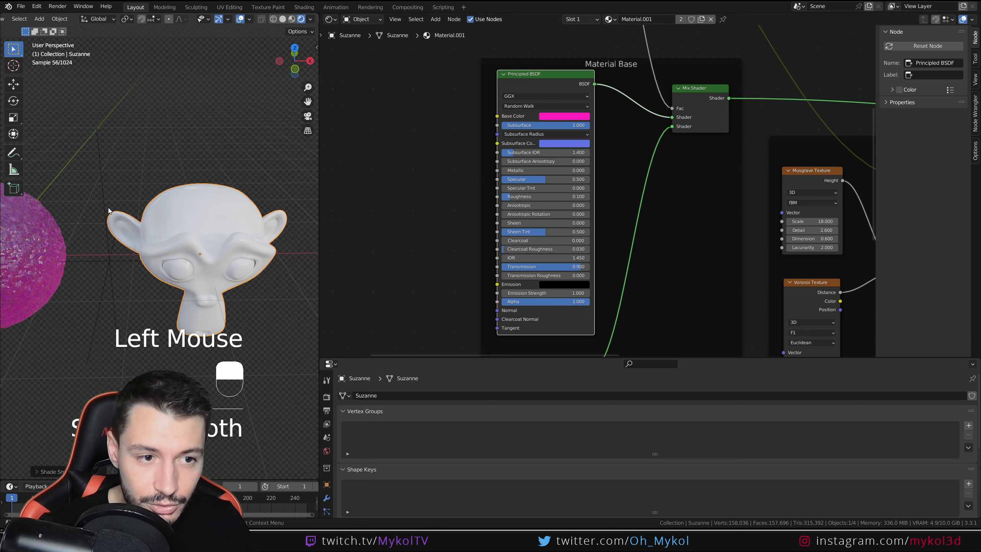
left_click(97, 202)
key("g")
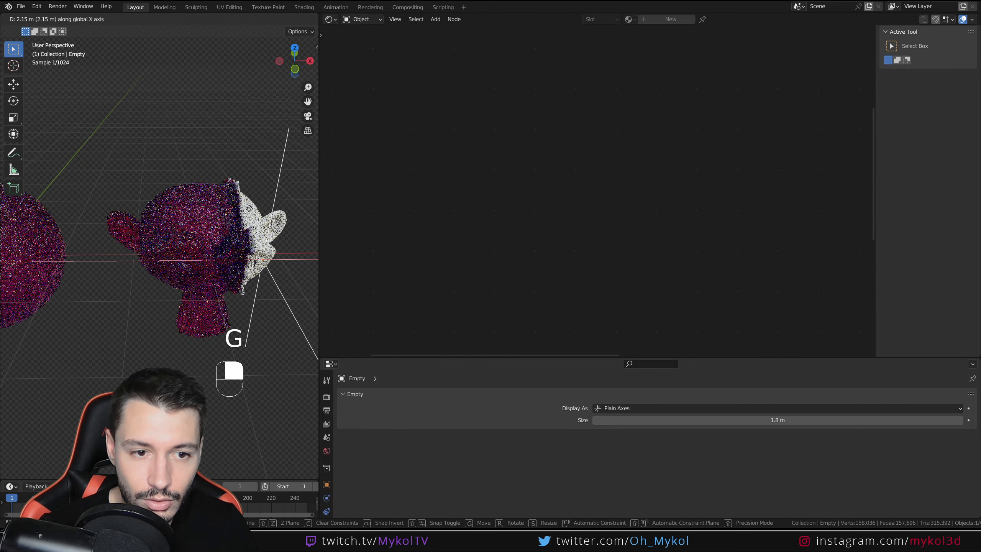
left_click(239, 198)
middle_click_drag(239, 198, 104, 265)
scroll(212, 256, "up", 3)
scroll(109, 262, "down", 2)
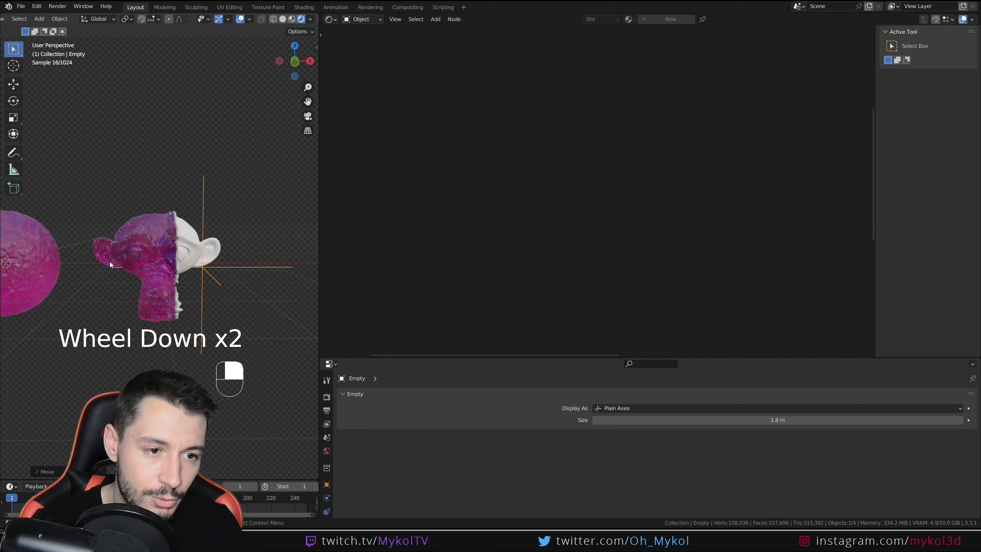
Slide the Empty along the X axis so the material boundary runs near the middle of the monkey's face
scroll(209, 292, "up", 2)
key("g")
key("x")
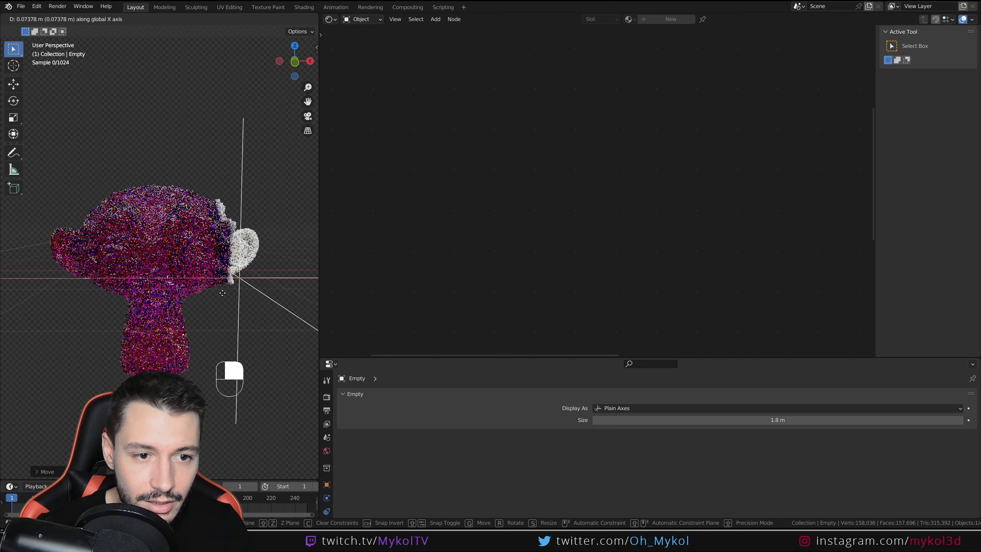
left_click(184, 297)
Try rotating the Empty and scaling it down to about 0.3 to see the effect on the material boundary
key("r")
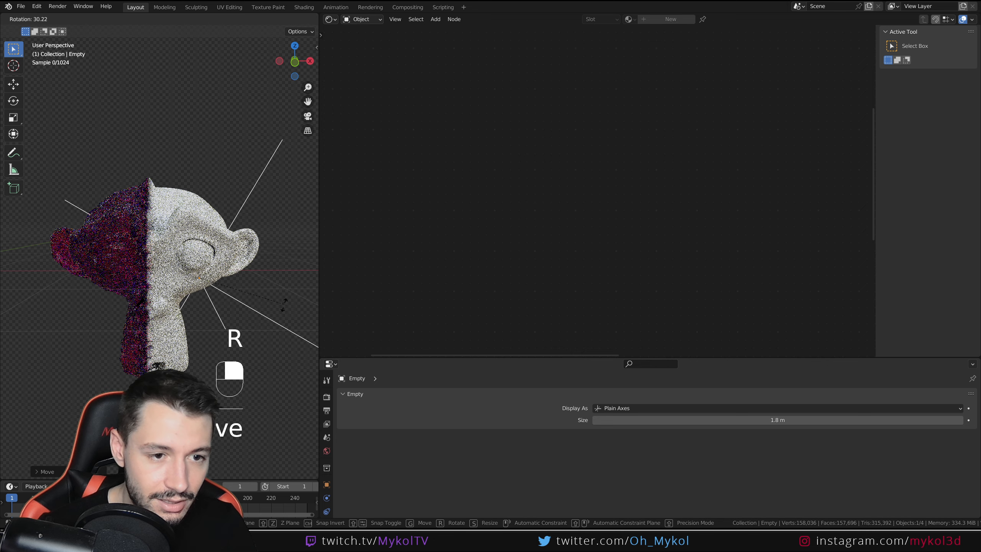
right_click(281, 297)
key("s")
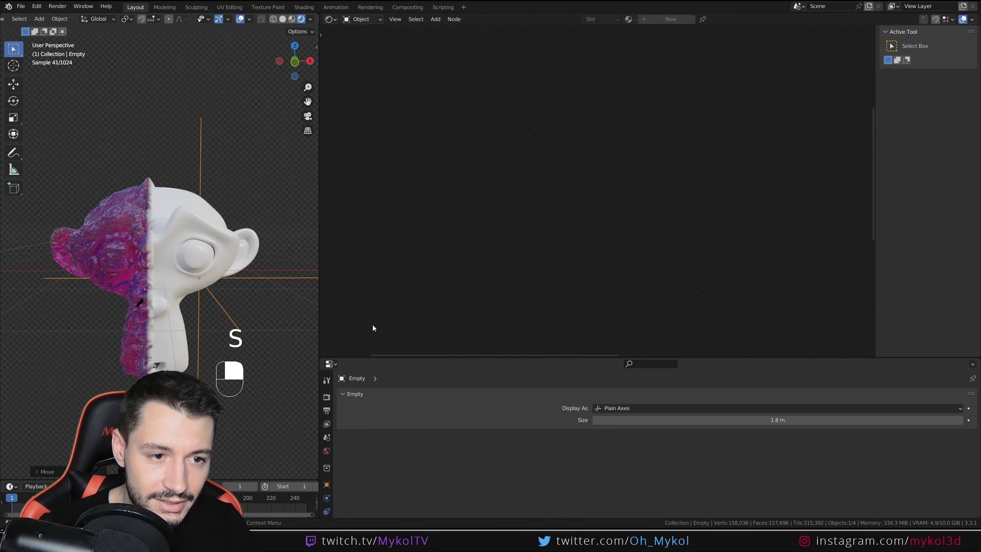
key("s")
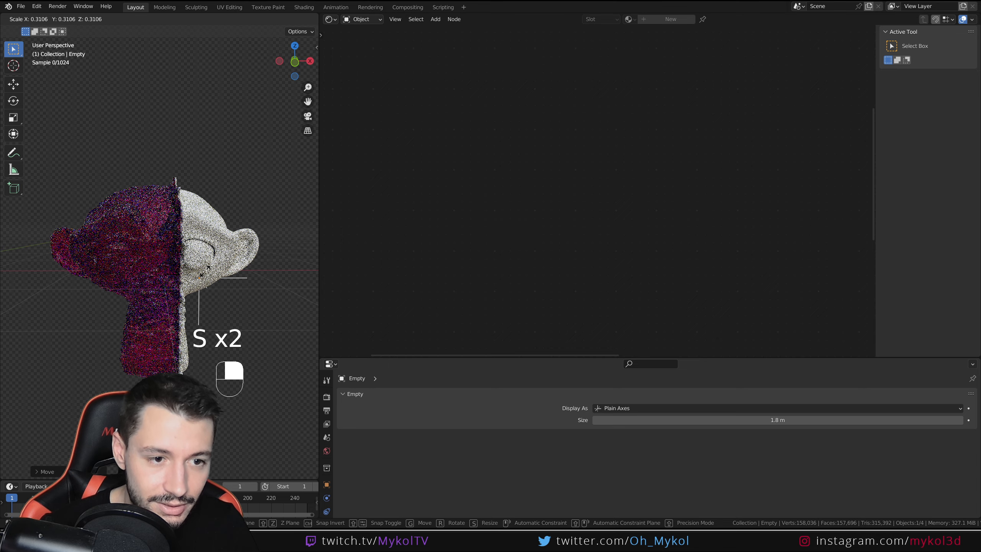
left_click(204, 272)
scroll(237, 190, "up", 4)
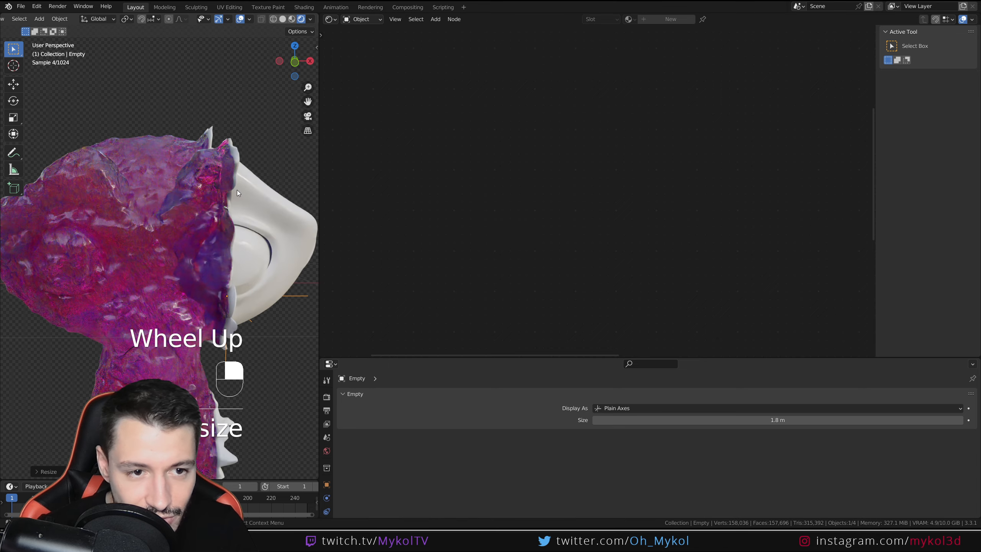
scroll(220, 177, "down", 4)
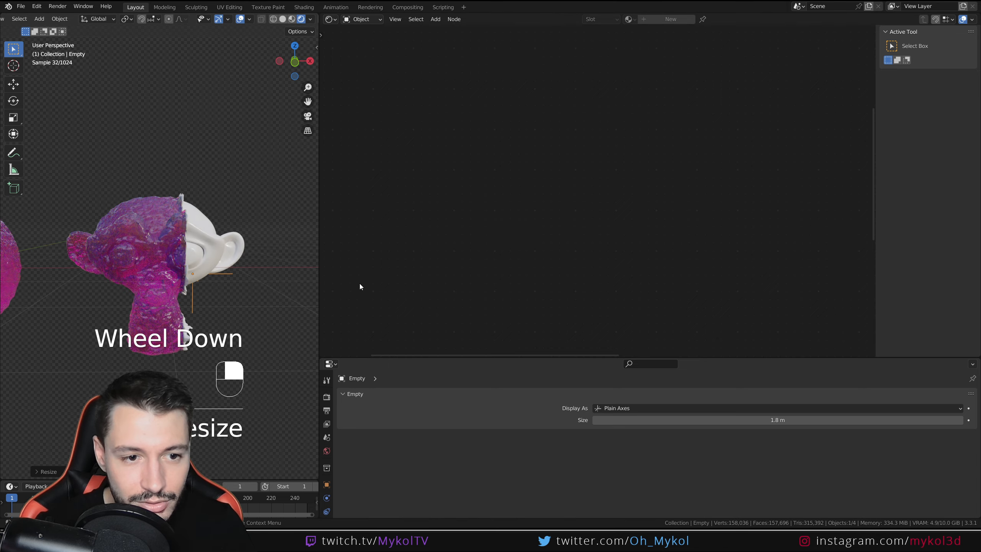
Try scaling the Empty up about six times and moving it across the monkey, and undo both changes
key("s")
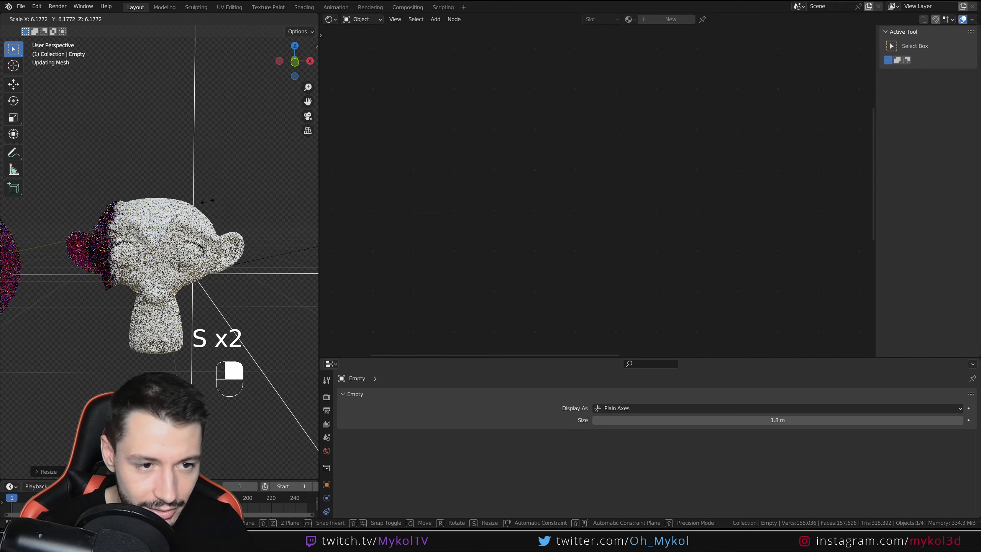
left_click(206, 201)
key("g")
left_click(208, 231)
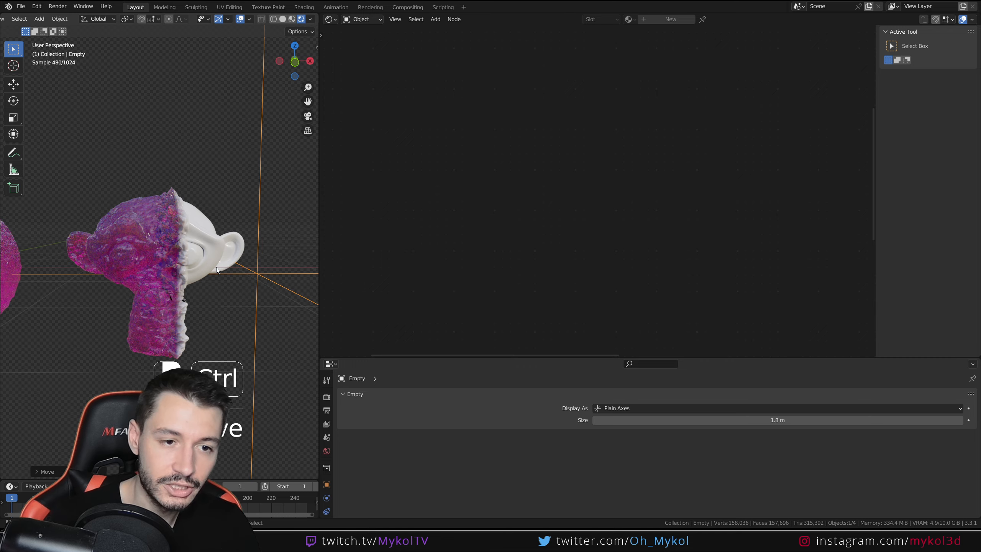
key("ctrl+z")
key("ctrl+z")
Undo the Empty's earlier scale reduction
scroll(234, 241, "up", 1)
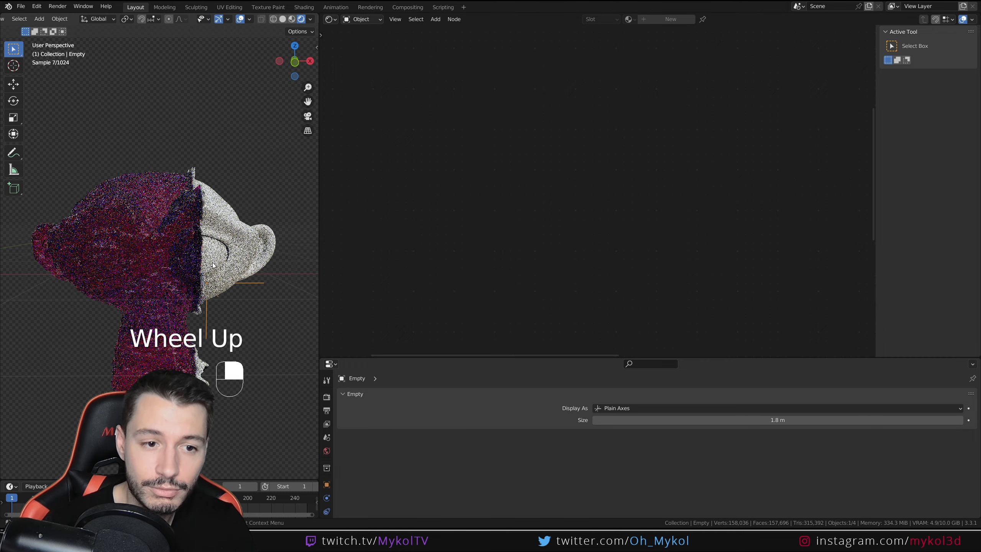
left_click(234, 241)
key("ctrl+z")
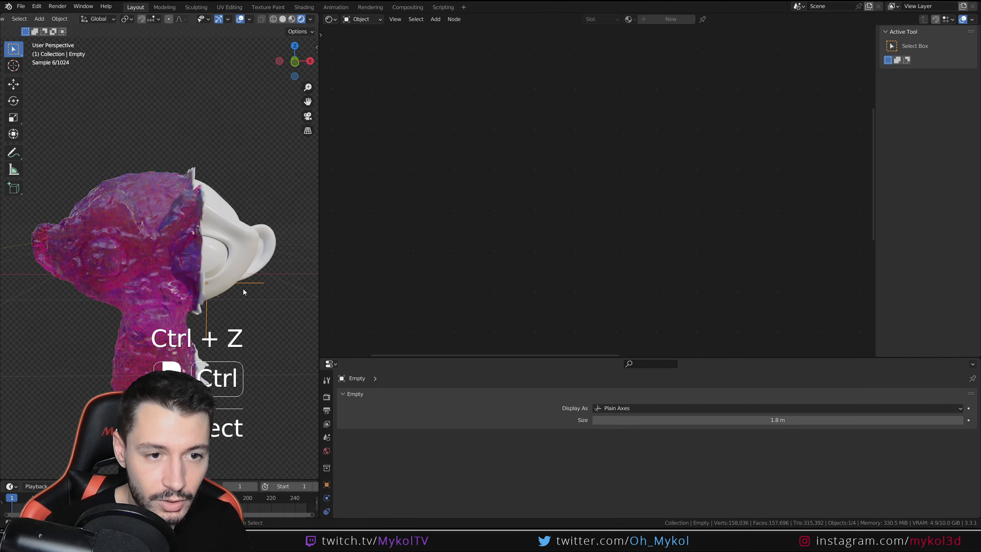
key("ctrl+z")
Set Metallic to 1.000 on the white Principled BSDF of the monkey's material
left_click(205, 238)
scroll(601, 239, "down", 1)
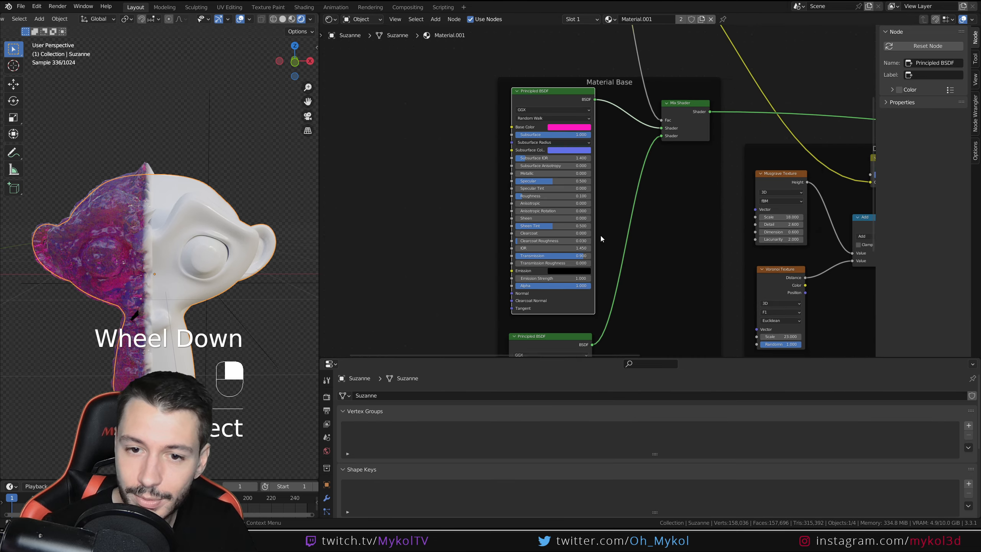
scroll(600, 239, "up", 5)
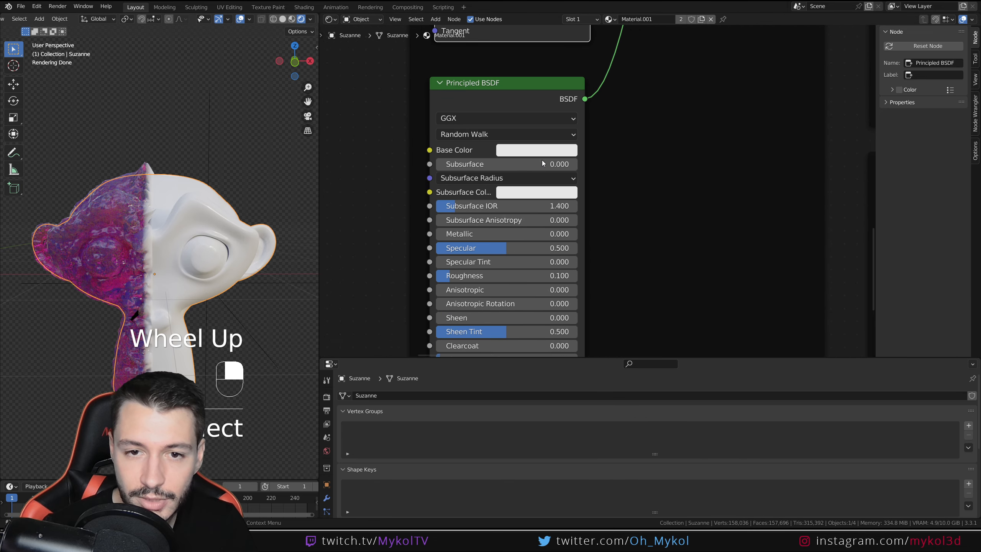
middle_click_drag(542, 163, 514, 194)
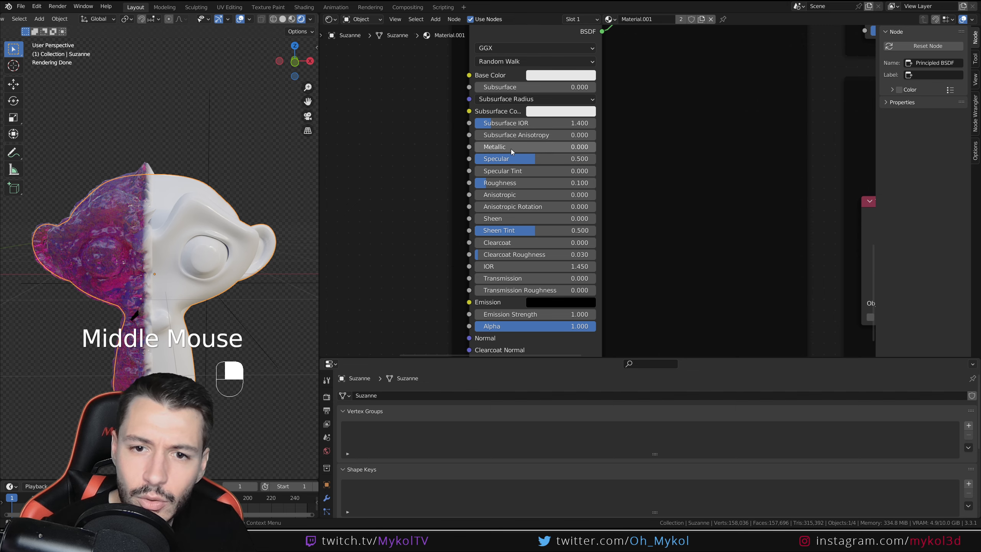
left_click_drag(512, 152, 565, 151)
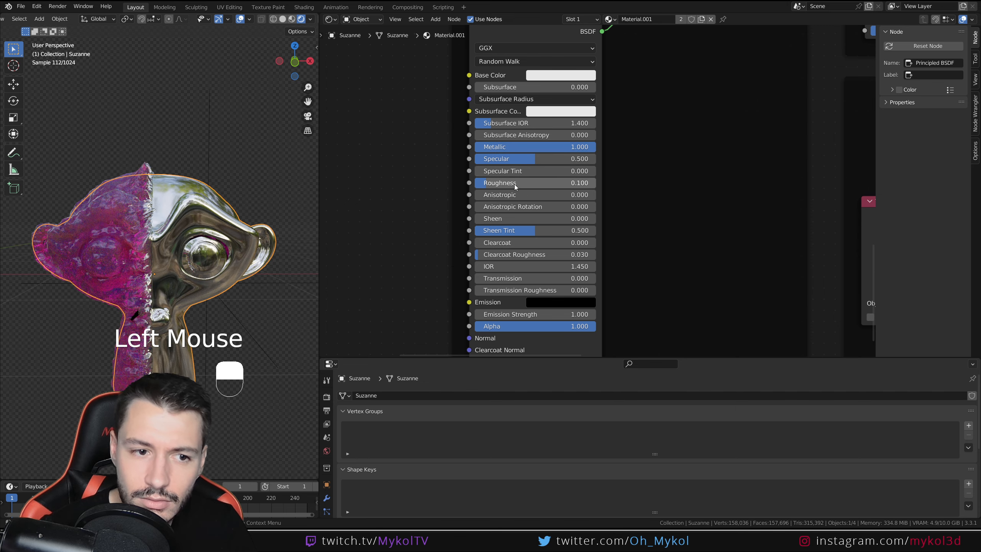
Select the Empty and move it along the X axis so the magenta shader covers more of the monkey's face
left_click(207, 170)
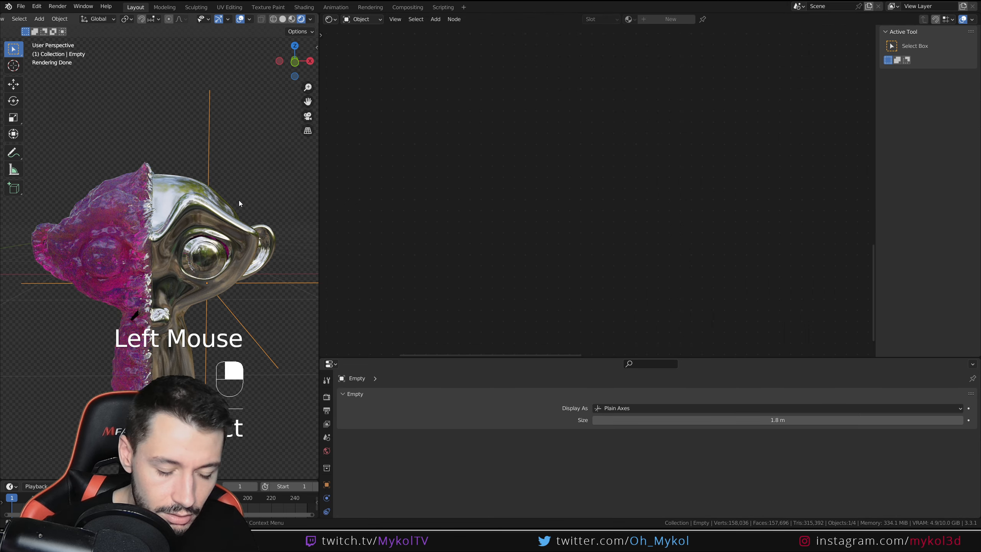
key("g")
key("x")
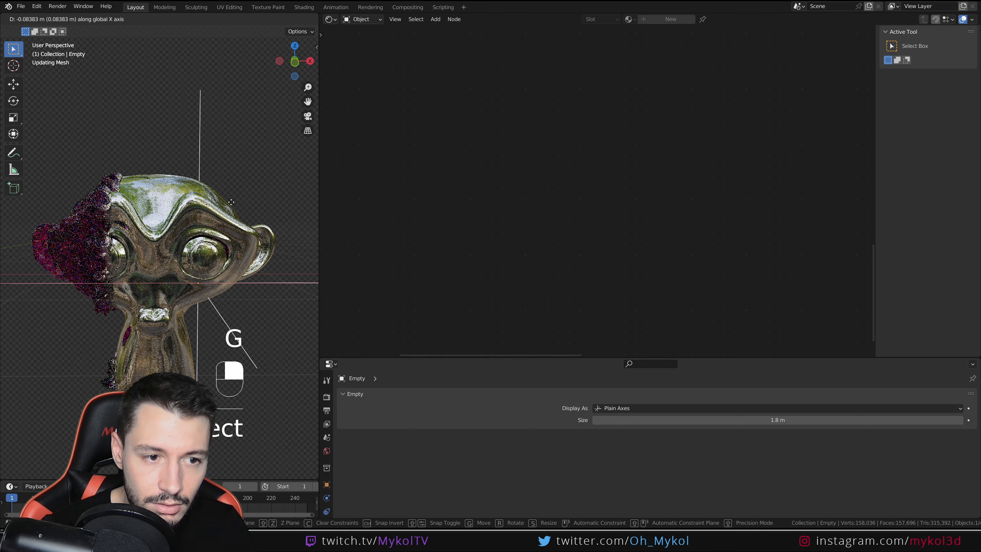
left_click(261, 217)
Swap the two shader inputs of the monkey material's Mix Shader so the magenta and metallic areas trade places
left_click(237, 239)
scroll(547, 195, "down", 4)
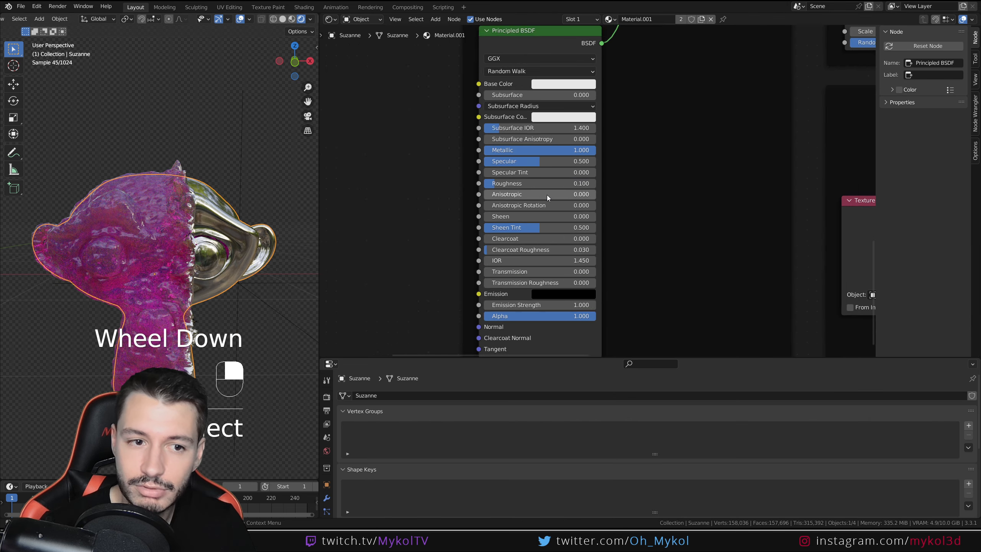
middle_click_drag(658, 159, 476, 302)
middle_click_drag(499, 96, 522, 207)
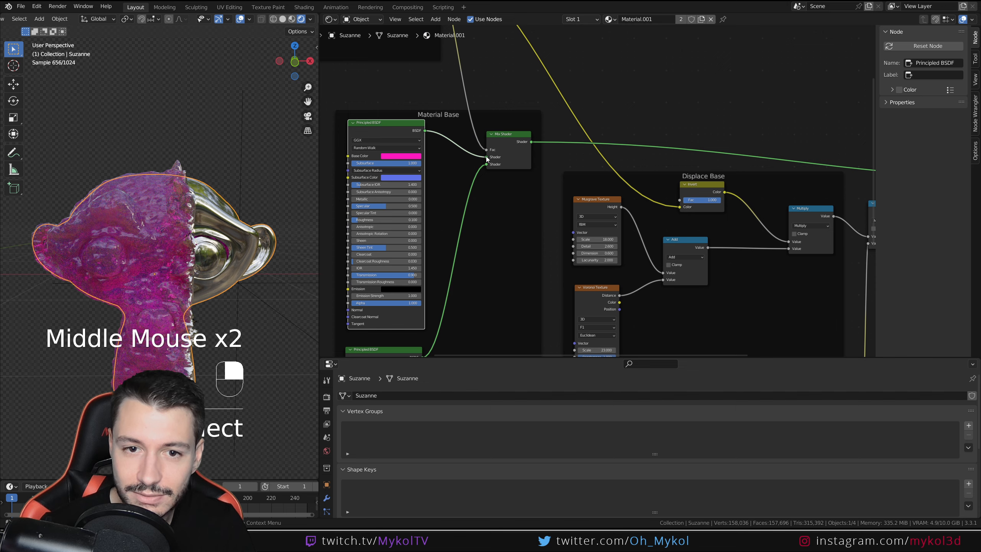
left_click_drag(486, 157, 486, 164)
Move the Empty toward the far ear of the monkey and slide it back along the X axis across the face
left_click(238, 315)
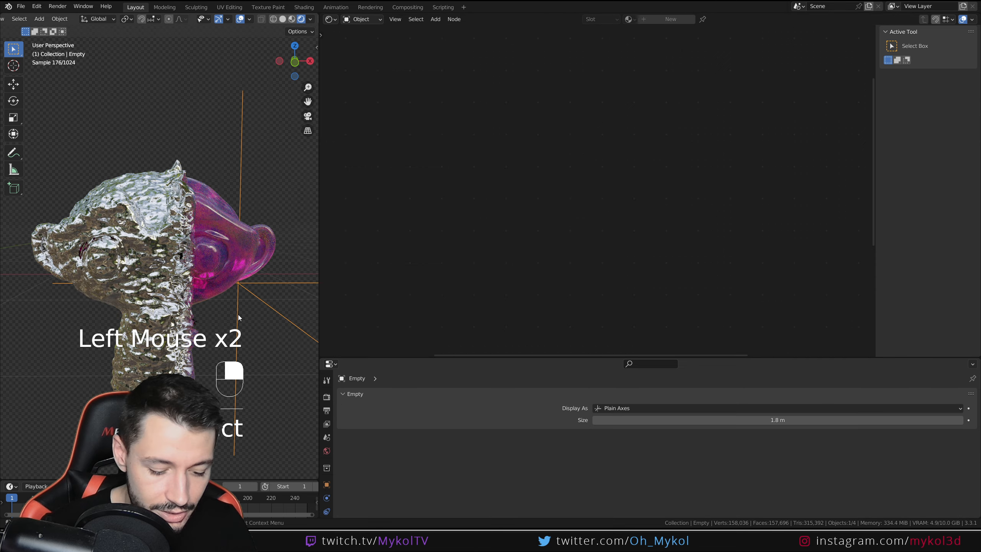
key("g")
left_click(156, 290)
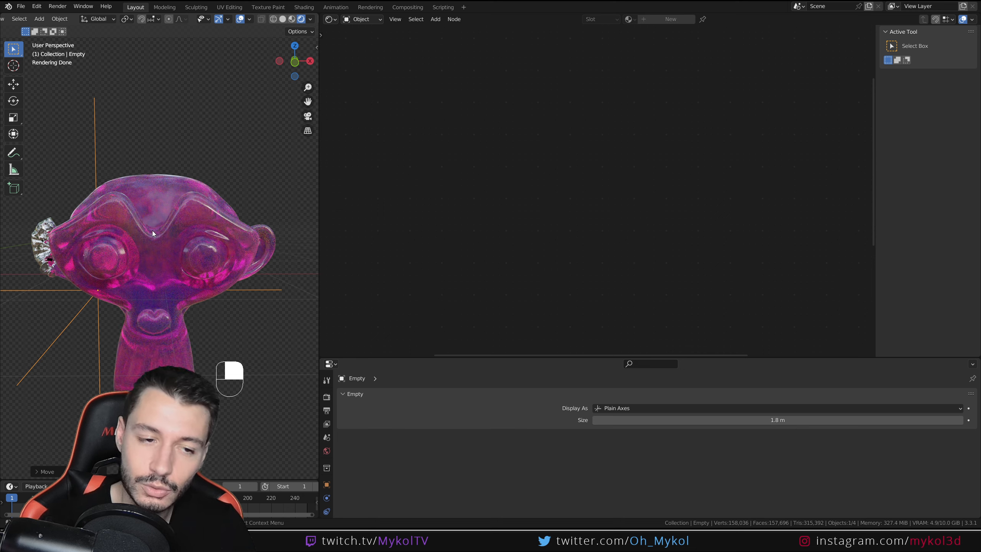
key("g")
key("x")
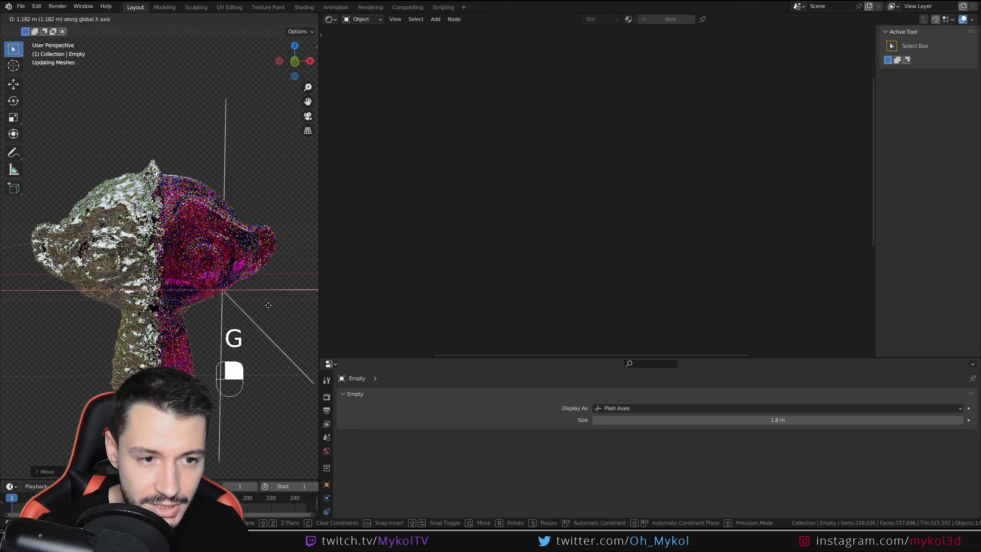
left_click(290, 305)
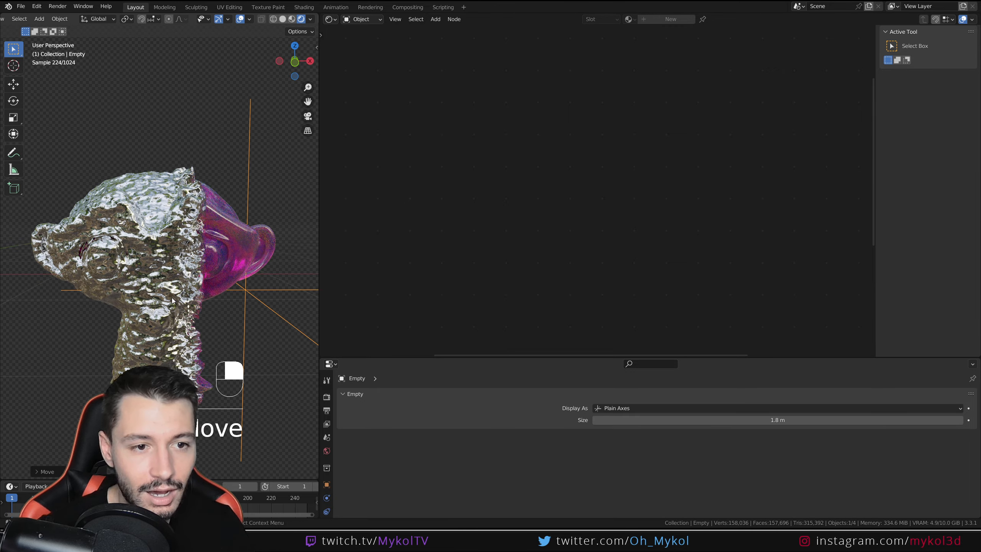
Move the Empty so only one ear stays magenta, and shift it about 0.4 m along the Y axis
middle_click_drag(173, 300, 228, 267)
key("g")
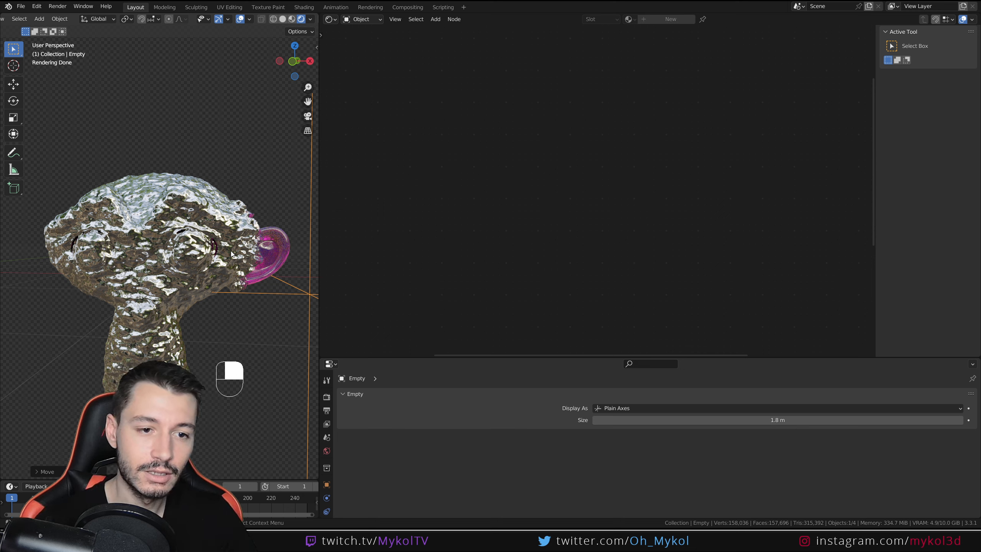
key("g")
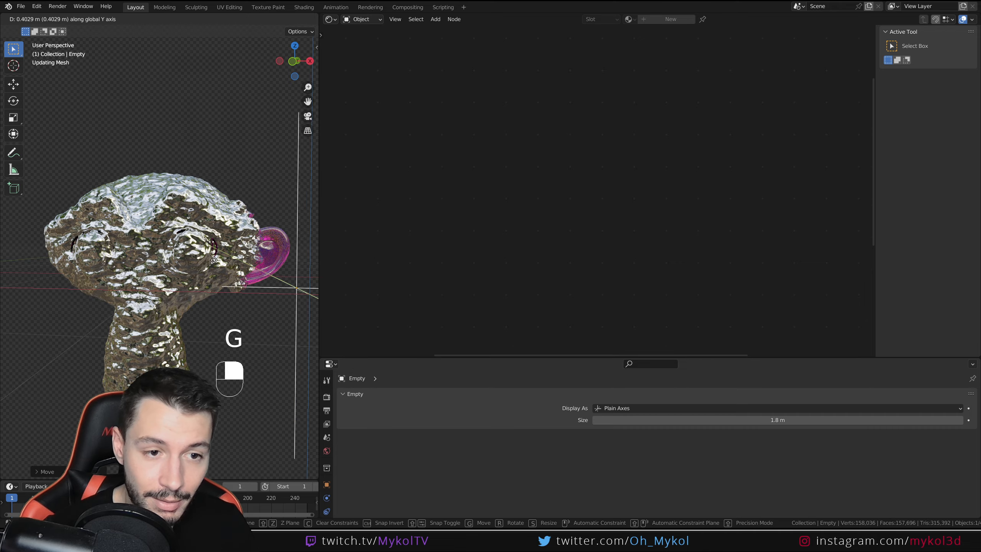
left_click(227, 256)
Set Metallic to 0.000 on the white Principled BSDF in the Material Base frame
scroll(457, 275, "down", 2)
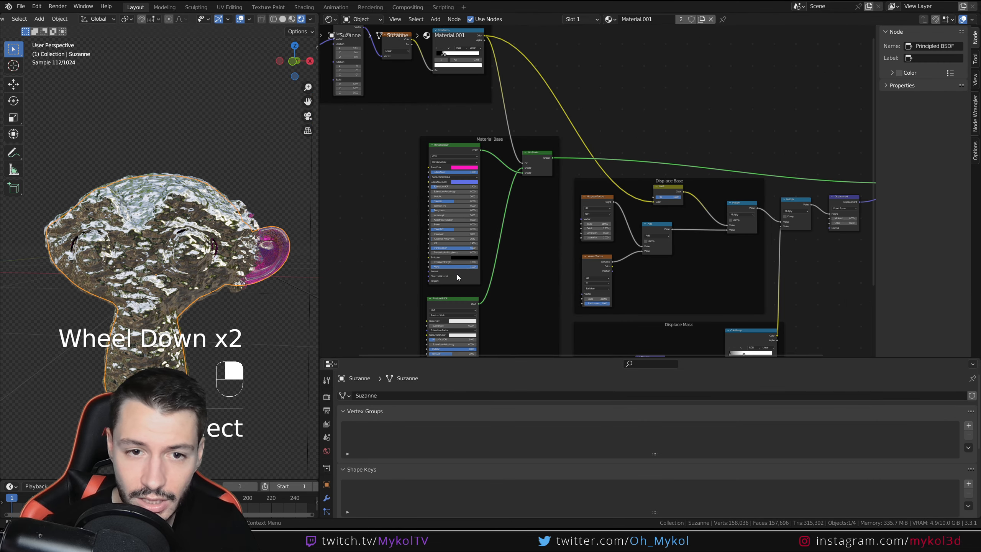
scroll(502, 216, "up", 2)
scroll(538, 157, "up", 3)
middle_click_drag(537, 156, 560, 193)
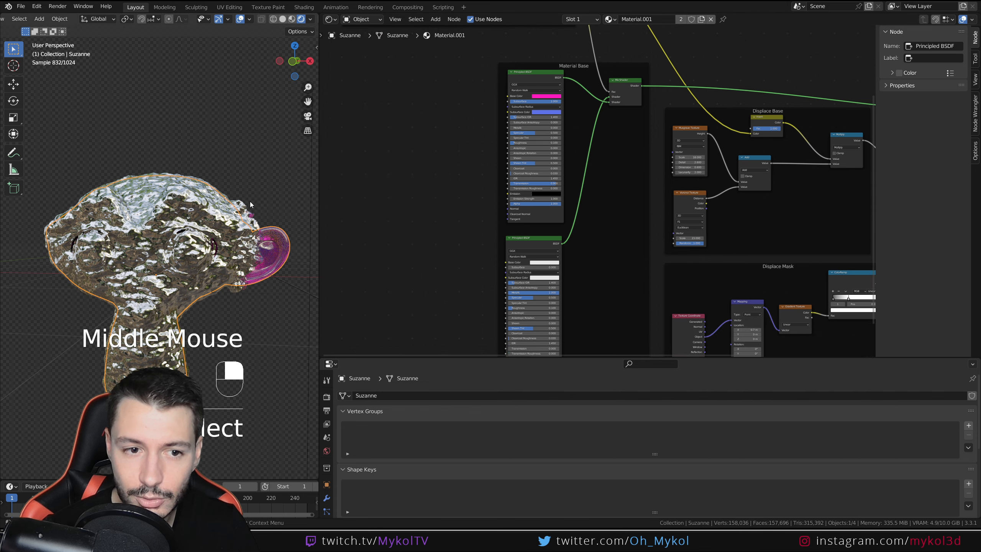
middle_click_drag(529, 323, 544, 215)
scroll(544, 215, "up", 4)
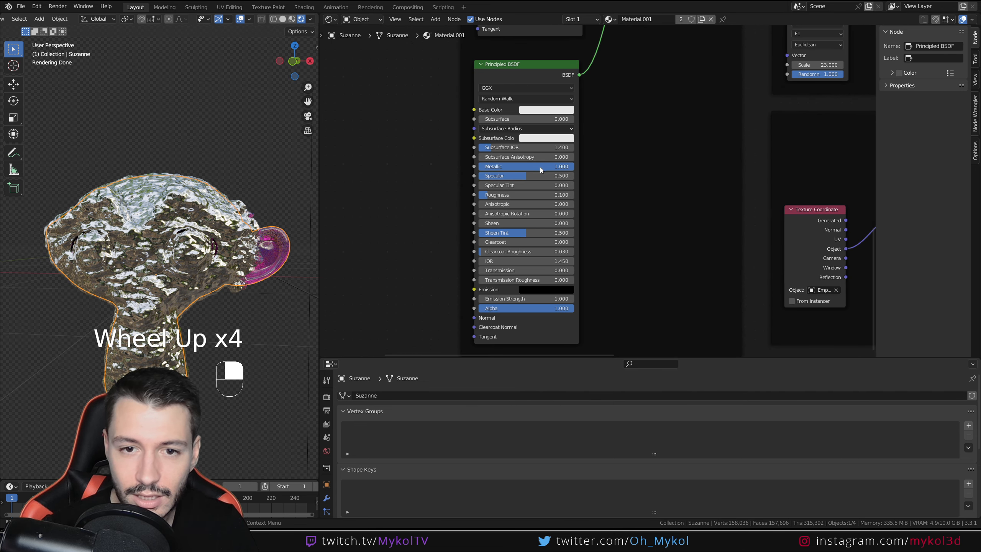
left_click_drag(539, 167, 479, 168)
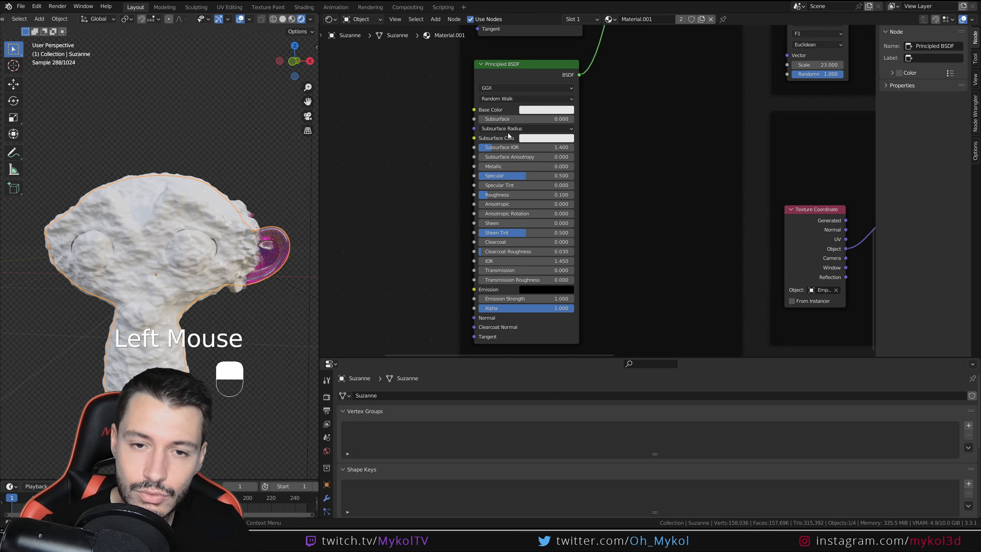
Add a Noise Texture node beside the white Principled BSDF
key("shift+a")
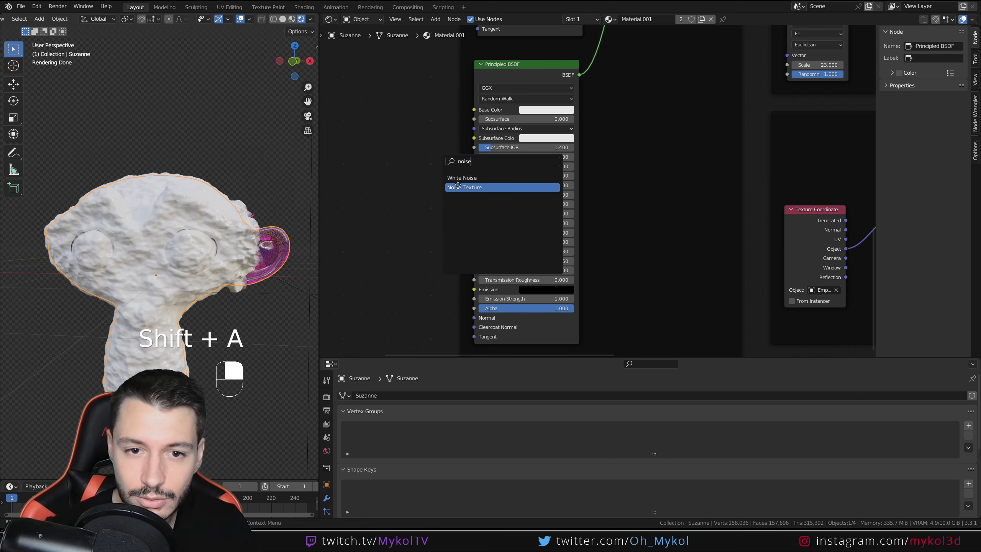
left_click(458, 186)
middle_click_drag(363, 162, 455, 163)
left_click(382, 135)
Add a ColorRamp driven by the Noise Texture's Fac and connect its Color to the white Principled BSDF's Base Color
key("shift+a")
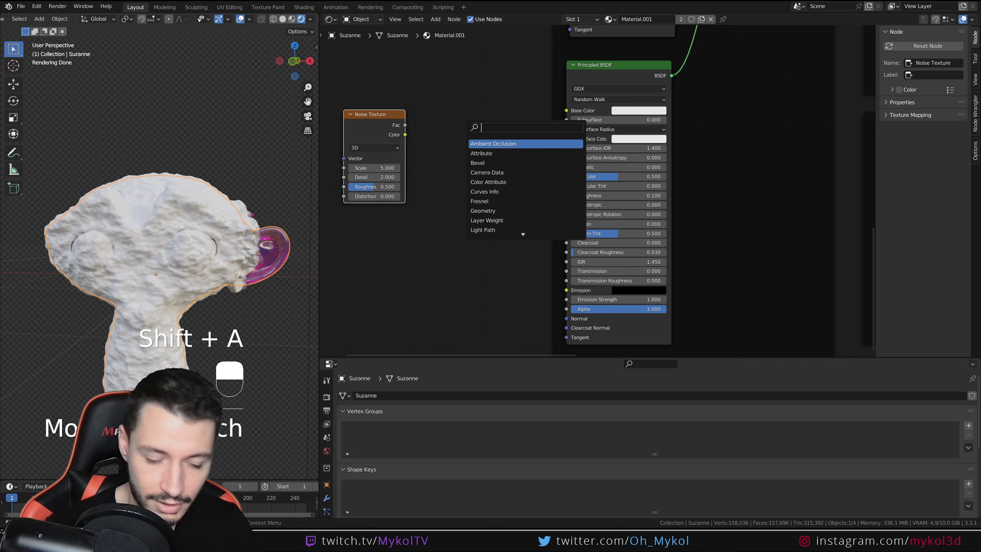
type("color")
left_click(515, 143)
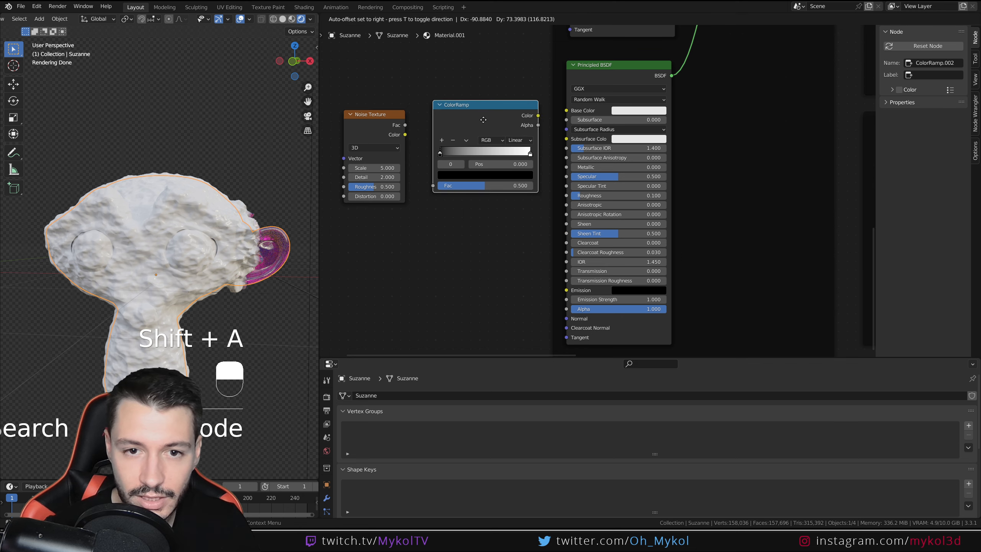
left_click(440, 127)
left_click_drag(539, 110, 566, 110)
Recolour the noise ColorRamp with a very dark grey first stop and a dark orange-brown end stop
left_click(442, 149)
left_click(465, 171)
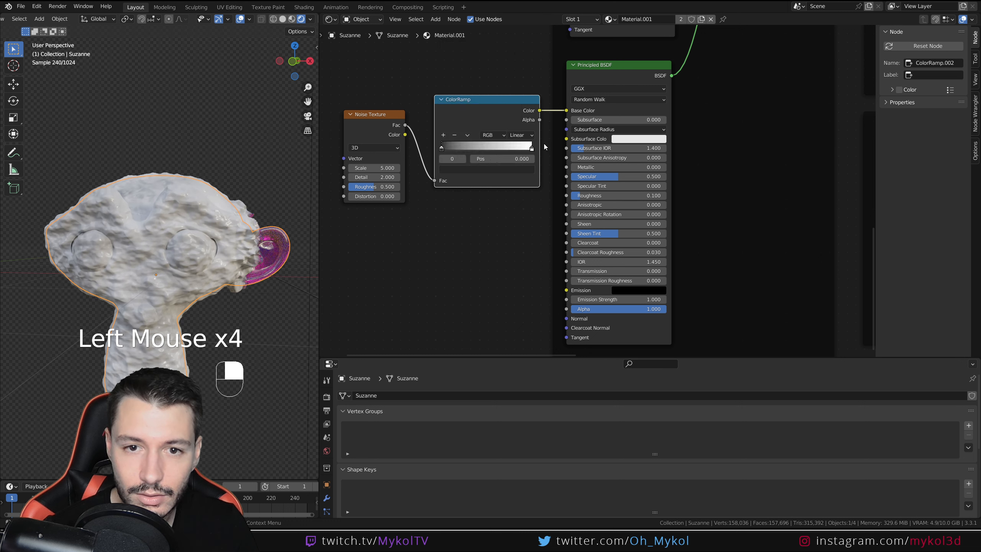
left_click(532, 148)
left_click(486, 170)
left_click(456, 101)
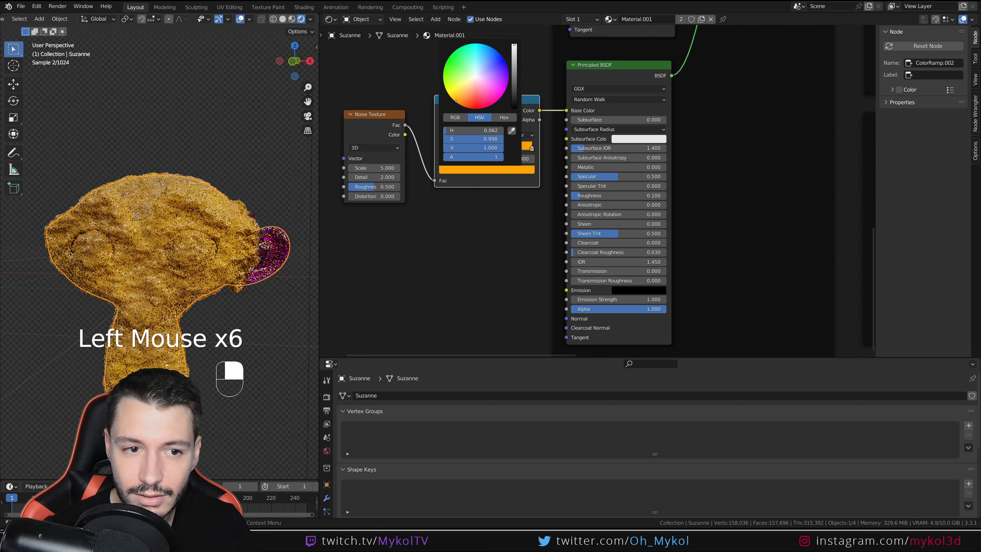
left_click(515, 93)
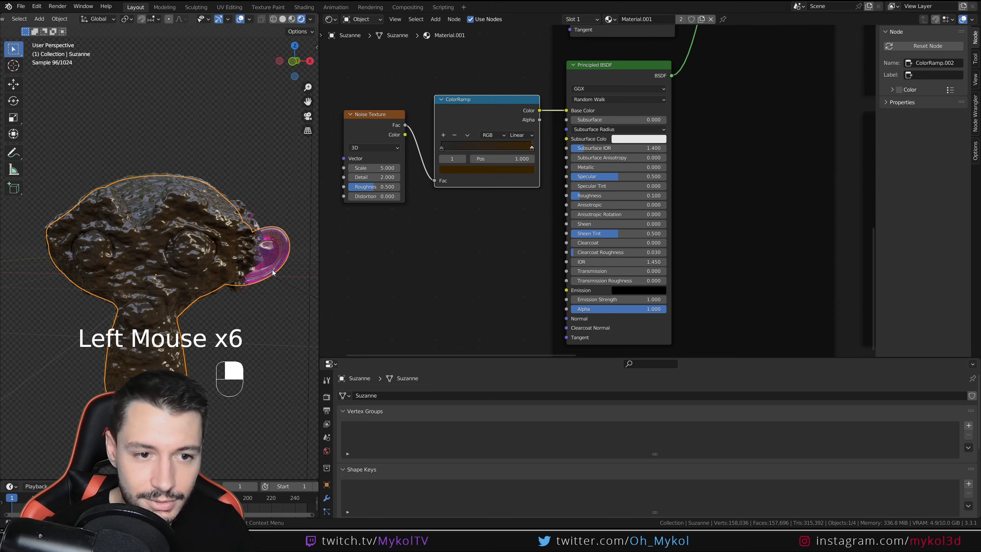
Slide the Empty along the X axis across the monkey's face and back toward the ear
middle_click_drag(272, 270, 259, 300)
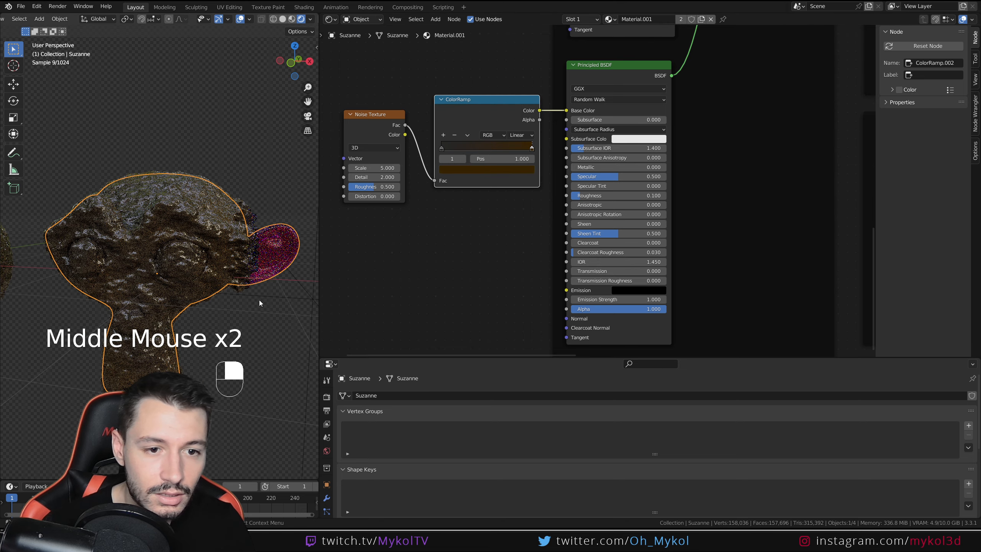
left_click(301, 283)
key("g")
key("x")
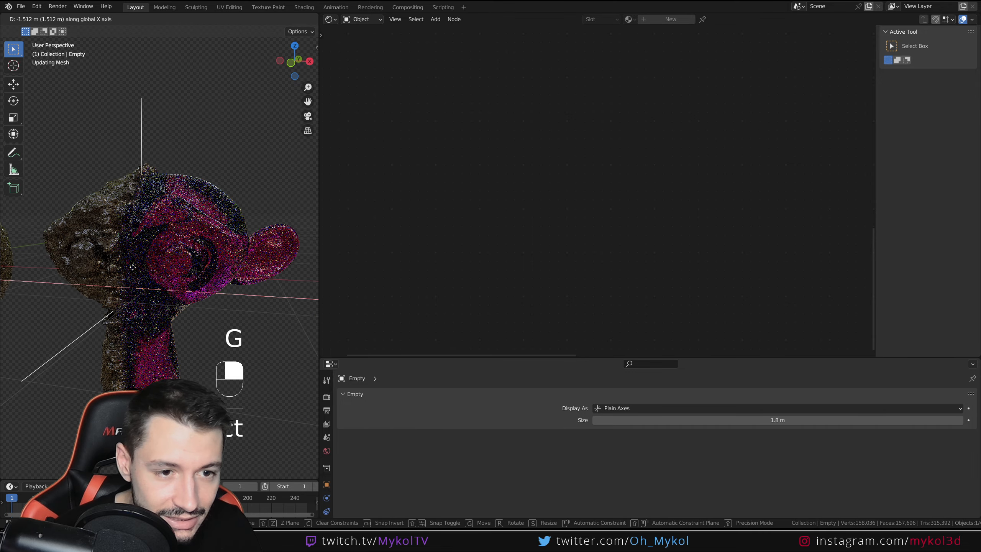
left_click(136, 279)
Slide the Empty along the X axis over to the sphere so the mask boundary crosses its brown side
scroll(137, 280, "down", 2)
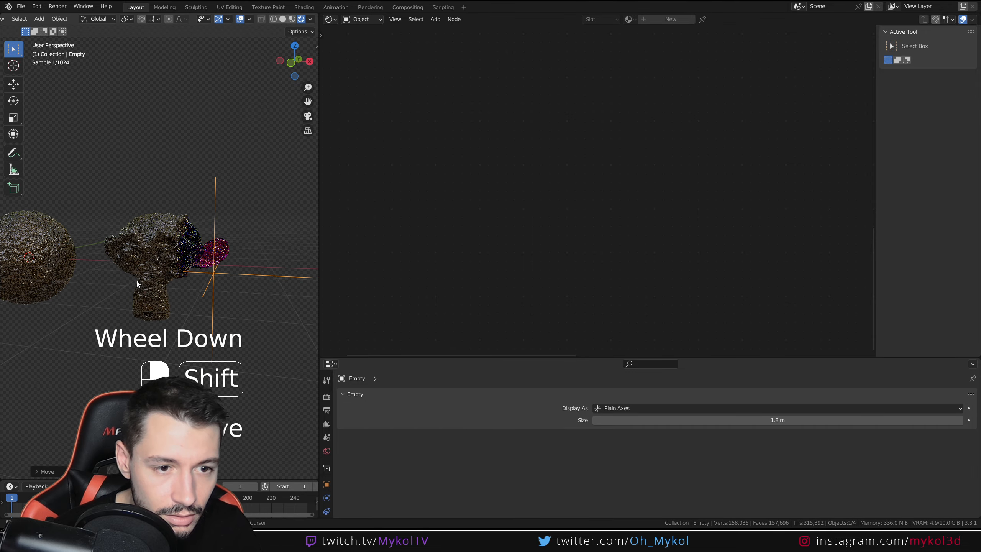
middle_click_drag(136, 281, 203, 316, "shift")
scroll(205, 317, "up", 2)
middle_click_drag(163, 338, 213, 290, "shift")
scroll(242, 303, "up", 2)
scroll(228, 294, "down", 2)
key("g")
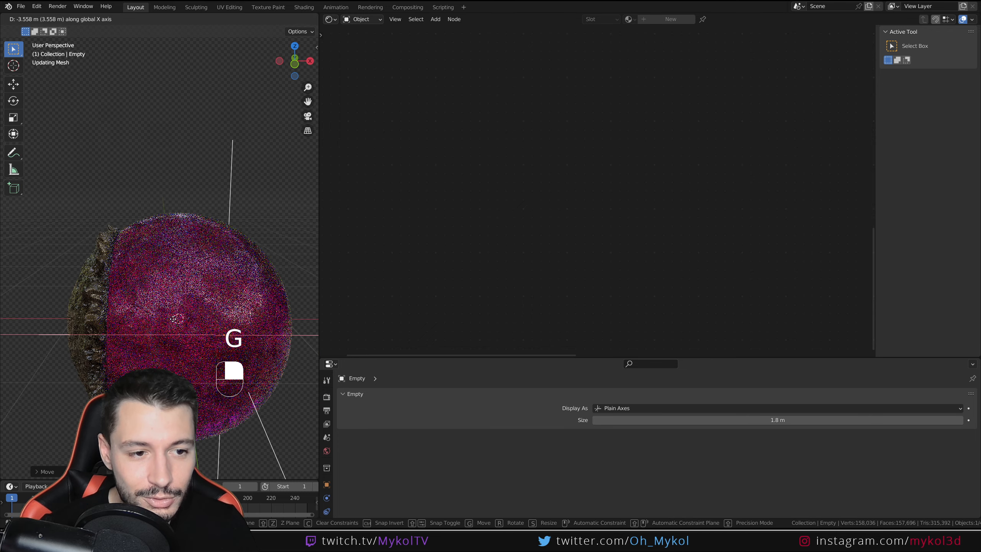
left_click(263, 299)
Give the sphere's magenta Principled BSDF a pale pinkish-white Base Color and set its Transmission and Subsurface to 0.000
left_click(263, 299)
scroll(434, 215, "down", 2)
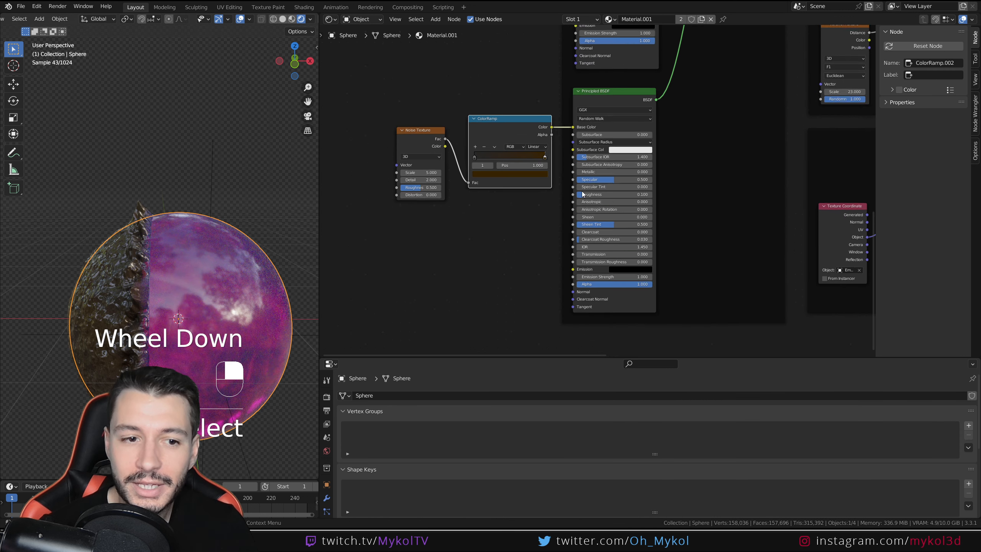
middle_click_drag(378, 49, 338, 236)
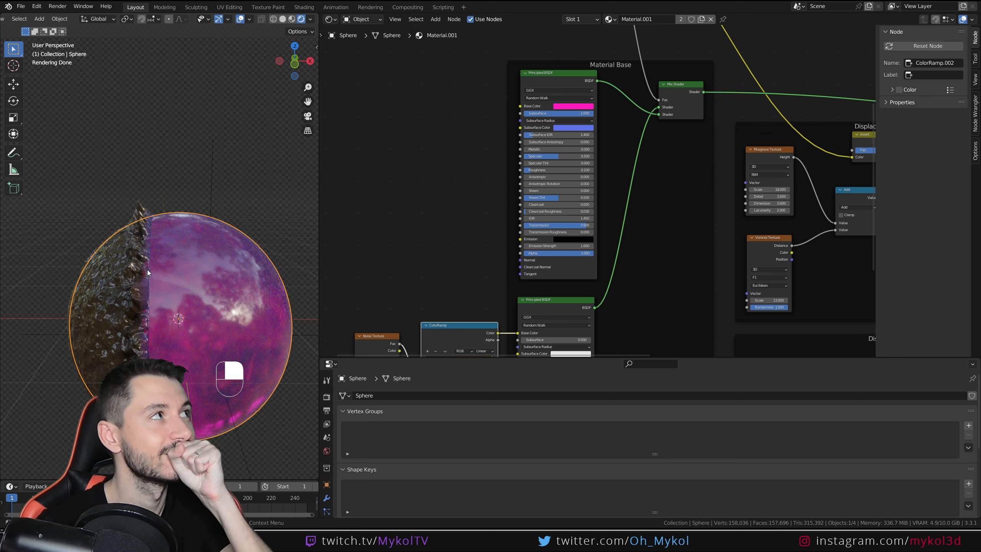
left_click(582, 106)
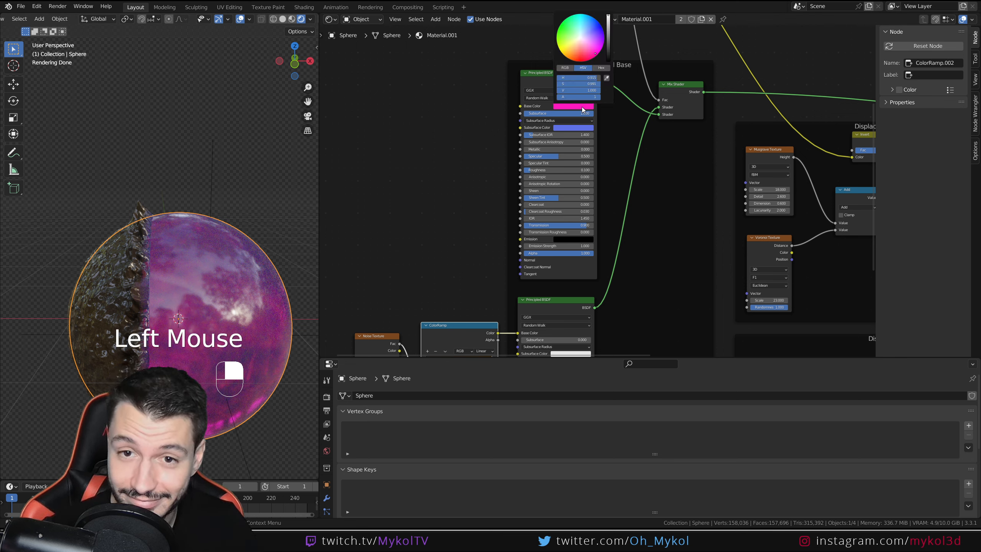
left_click(580, 40)
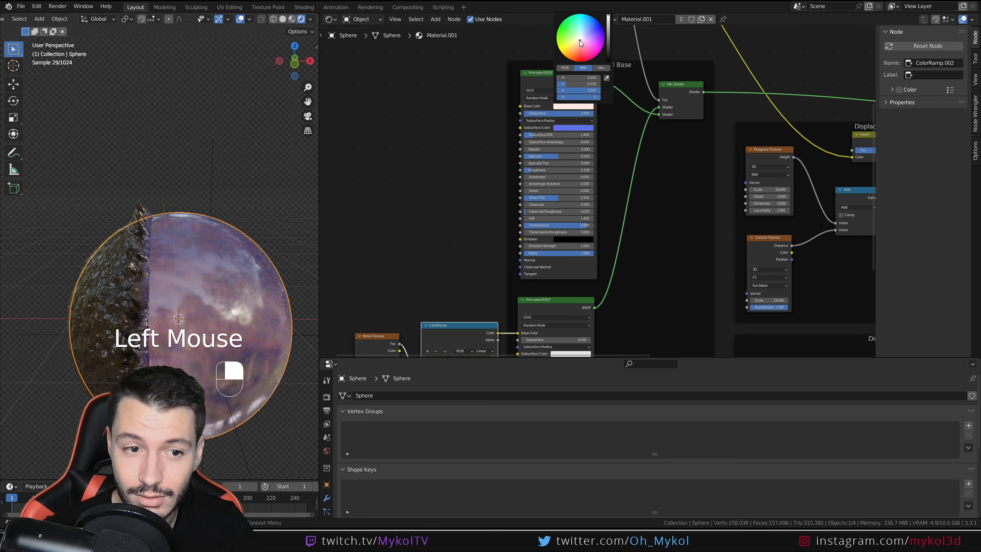
left_click_drag(569, 225, 513, 225)
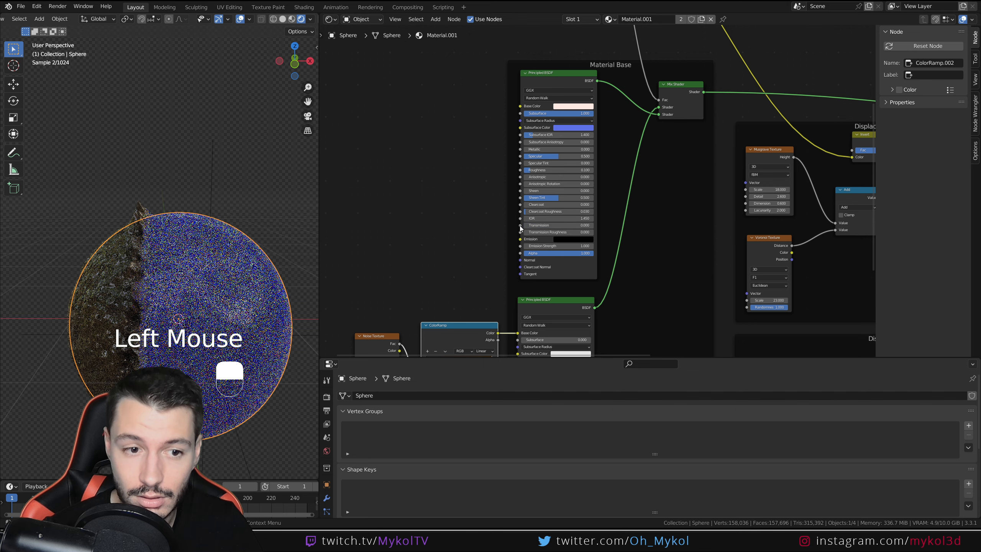
left_click_drag(562, 111, 518, 112)
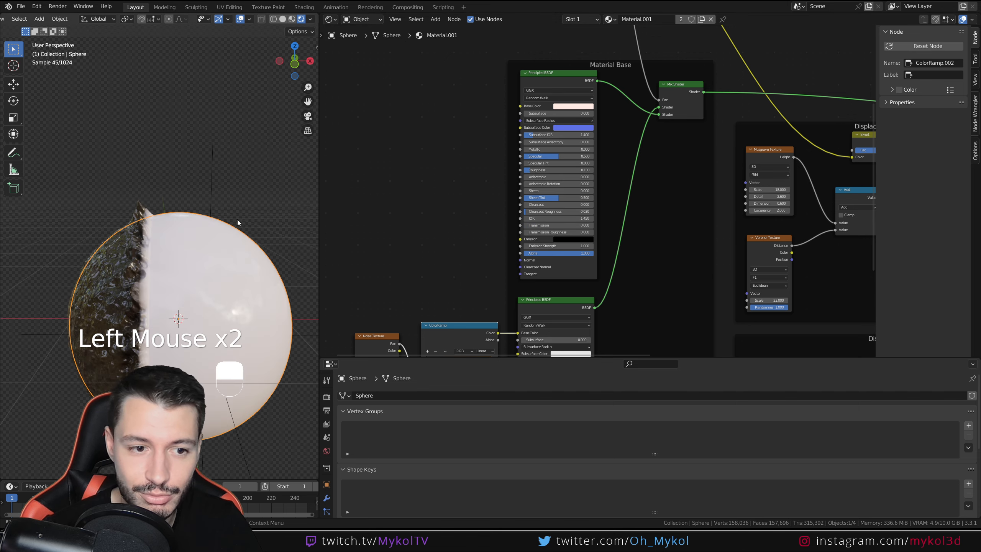
Move the Empty along the X axis until the brown shader covers nearly the whole sphere
left_click(210, 203)
key("g")
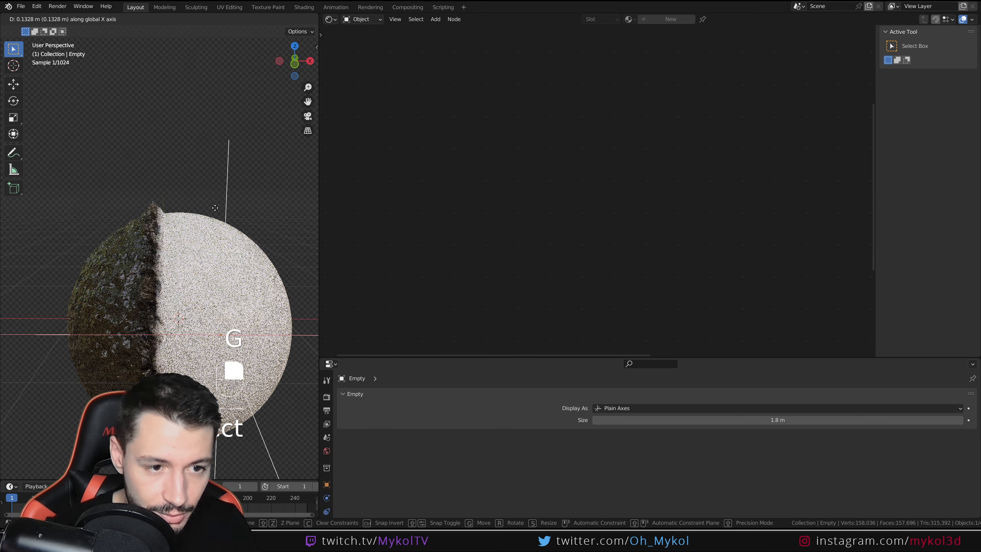
left_click(37, 215)
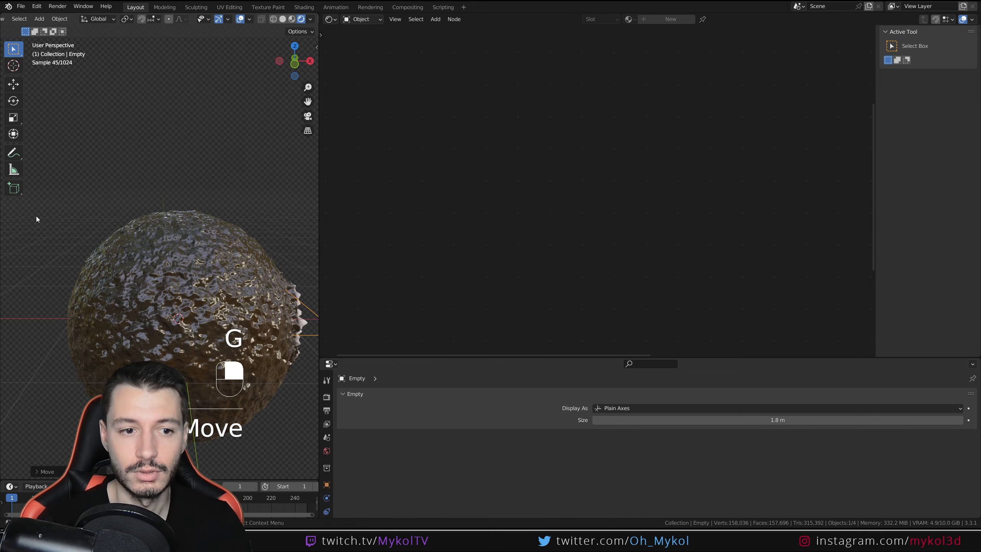
Set the Scale of the sphere material's Displacement node to 0.750
left_click(189, 274)
middle_click_drag(438, 259, 465, 212)
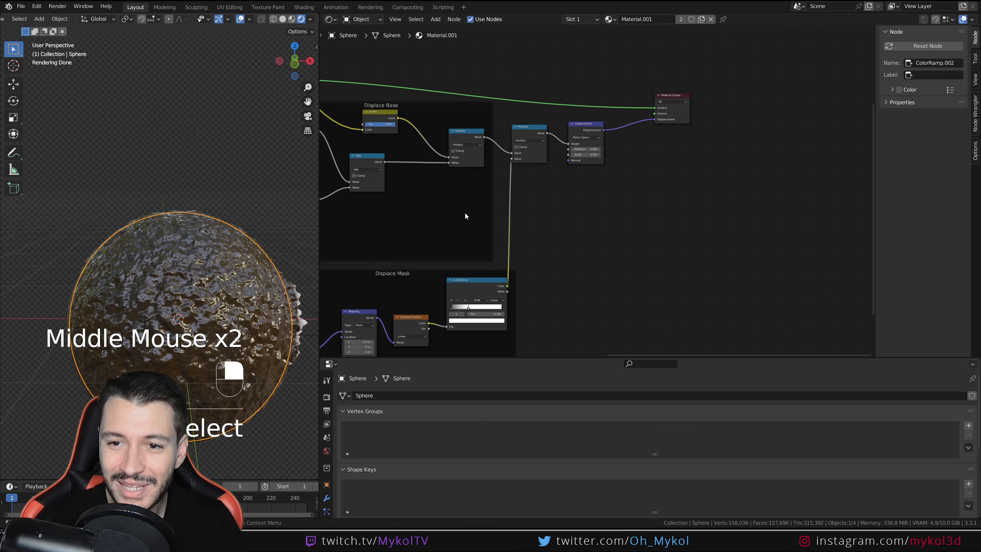
scroll(560, 99, "up", 3)
scroll(583, 200, "up", 2)
left_click_drag(578, 183, 618, 182)
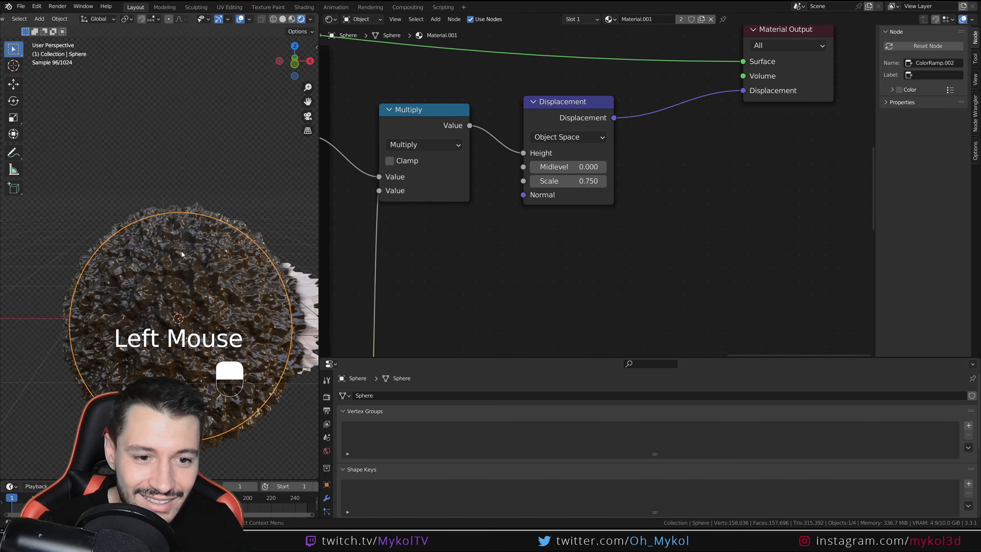
Move the Empty back along the X axis so the spiky boundary stands between the sphere's brown and pale parts
scroll(170, 193, "down", 2)
scroll(170, 193, "up", 1)
left_click(292, 299)
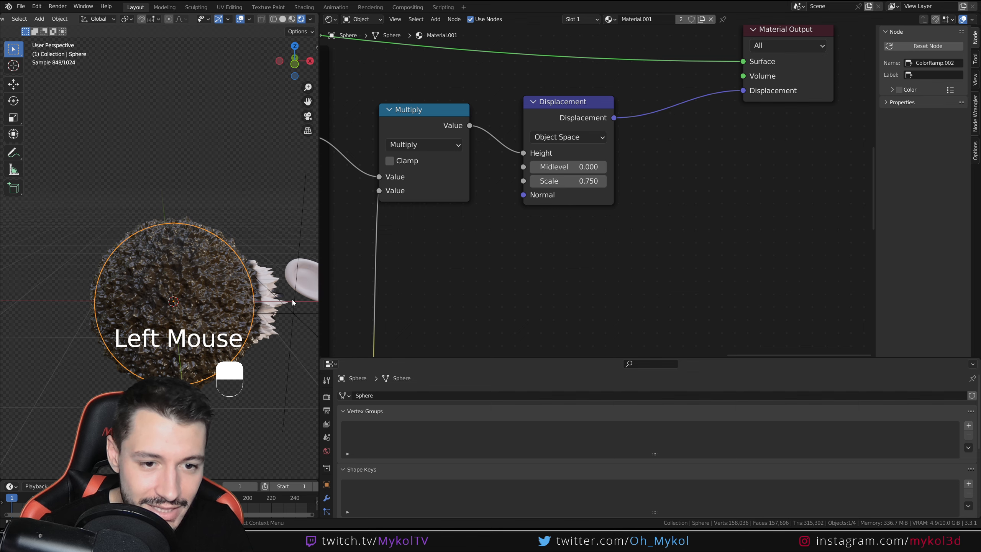
key("g")
key("x")
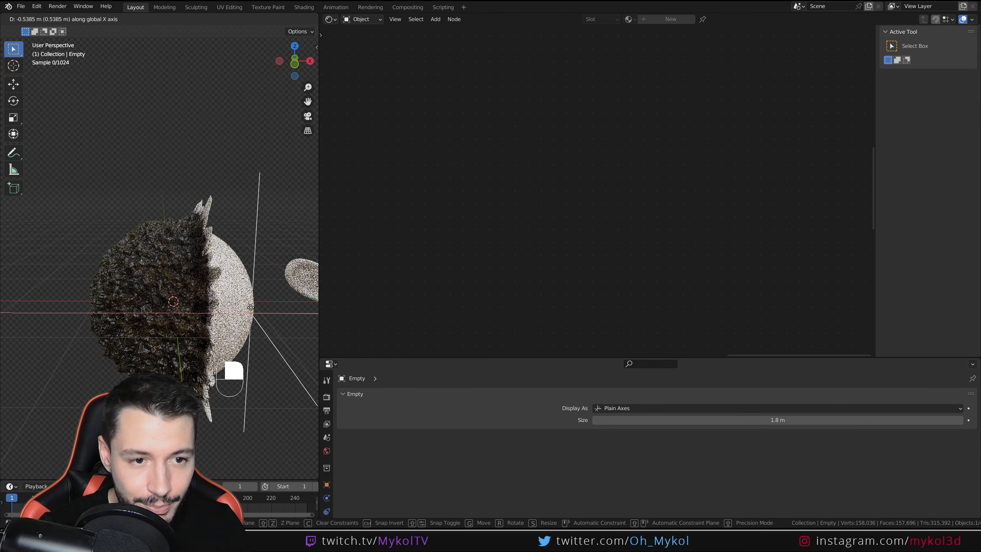
left_click(228, 304)
middle_click_drag(228, 305, 198, 251)
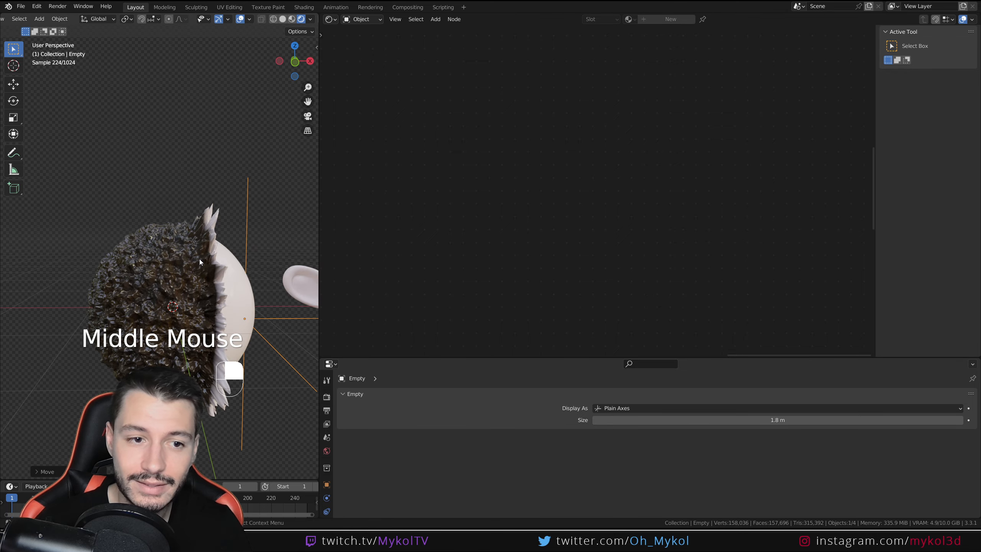
In the sphere material's Displace Mask ColorRamp, move the white stop to 1.000 and the dark stop to 0.102
left_click(199, 260)
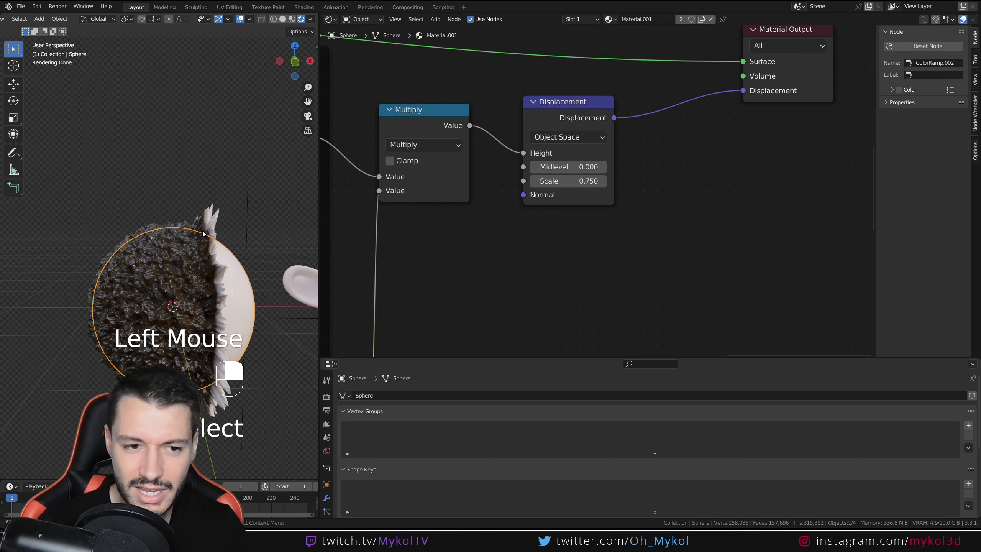
scroll(483, 136, "down", 2)
middle_click_drag(483, 135, 547, 114)
scroll(482, 111, "up", 4)
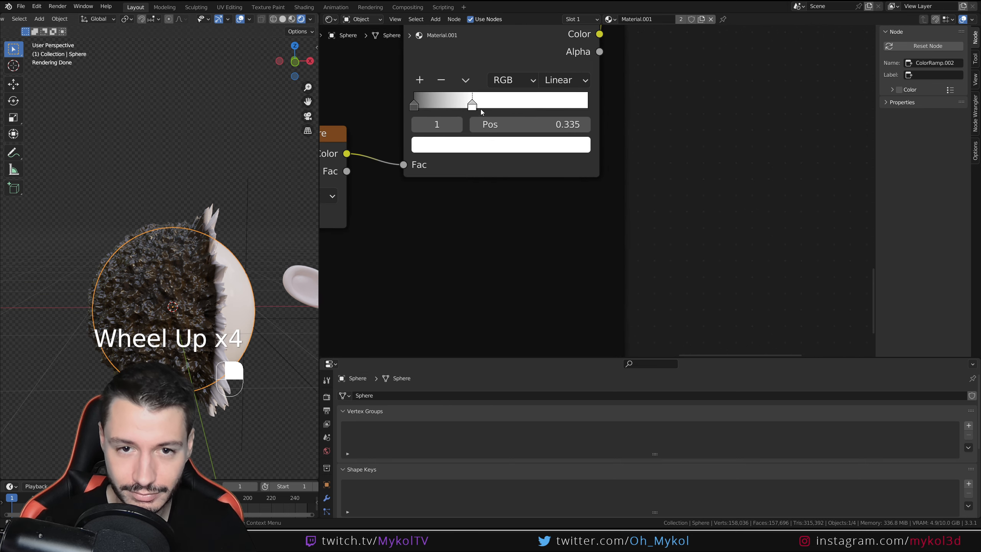
middle_click_drag(482, 111, 504, 228)
scroll(504, 228, "up", 1)
left_click_drag(499, 221, 676, 219)
mouse_move(427, 218)
left_mouse_down()
mouse_move(595, 215)
mouse_move(418, 217)
mouse_move(508, 218)
mouse_move(446, 218)
left_mouse_up()
Brighten the first stop of the Displace Mask ColorRamp to a grey with value 0.132
left_click(451, 221)
left_click(479, 260)
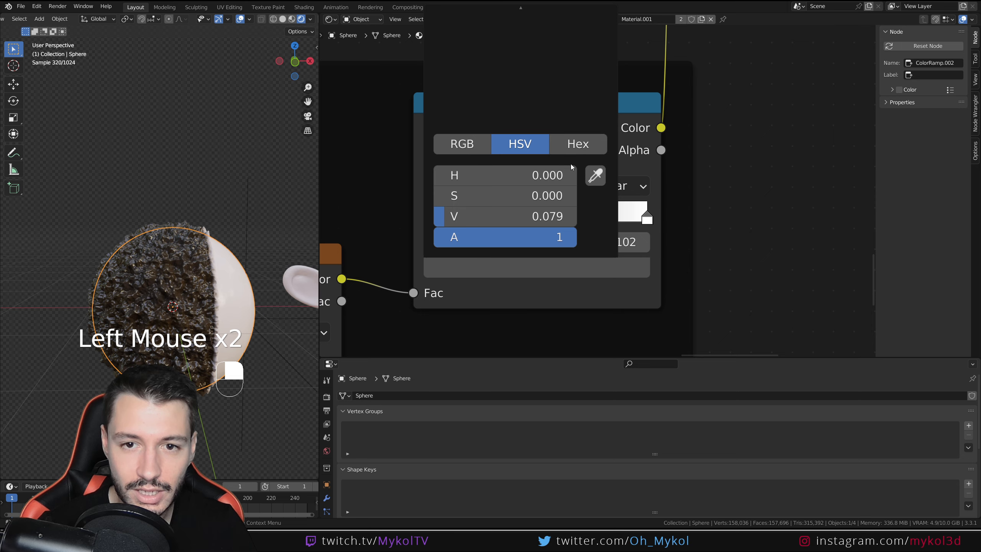
scroll(678, 185, "down", 2)
middle_click_drag(527, 242, 537, 322)
left_click(536, 323)
mouse_move(610, 188)
left_mouse_down()
mouse_move(611, 220)
mouse_move(610, 159)
mouse_move(611, 176)
left_mouse_up()
Change the end stop of the Displace Mask ColorRamp from white to black
left_click_drag(644, 291, 681, 285)
left_click(633, 327)
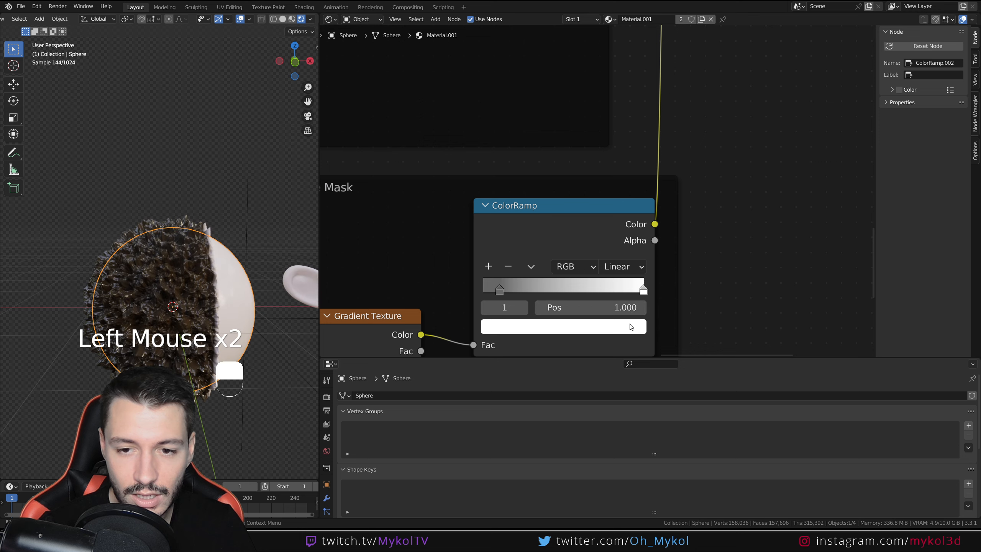
left_click_drag(610, 197, 611, 220)
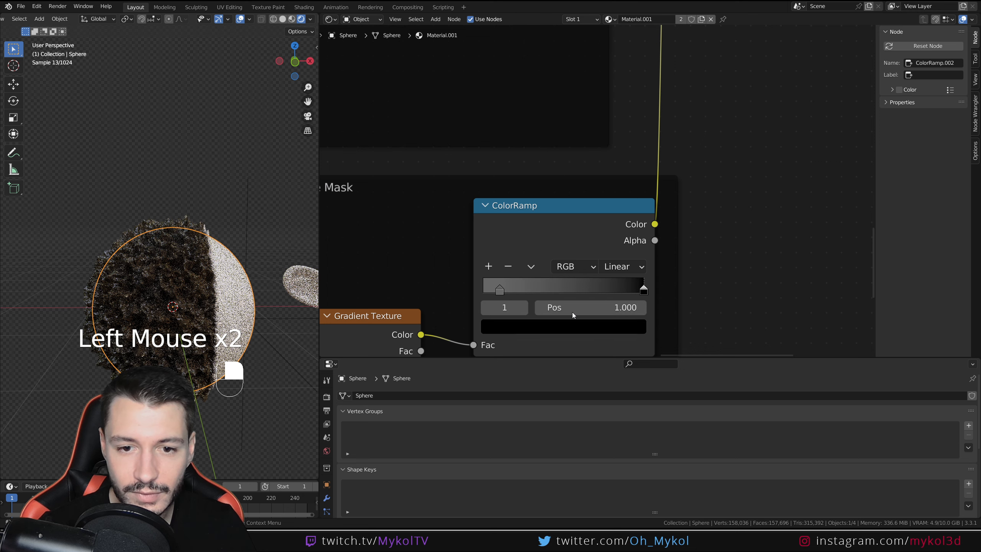
Try moving the grey stop of the Displace Mask ColorRamp to 0.429 and varying its brightness
left_click_drag(499, 288, 552, 290)
left_click(573, 329)
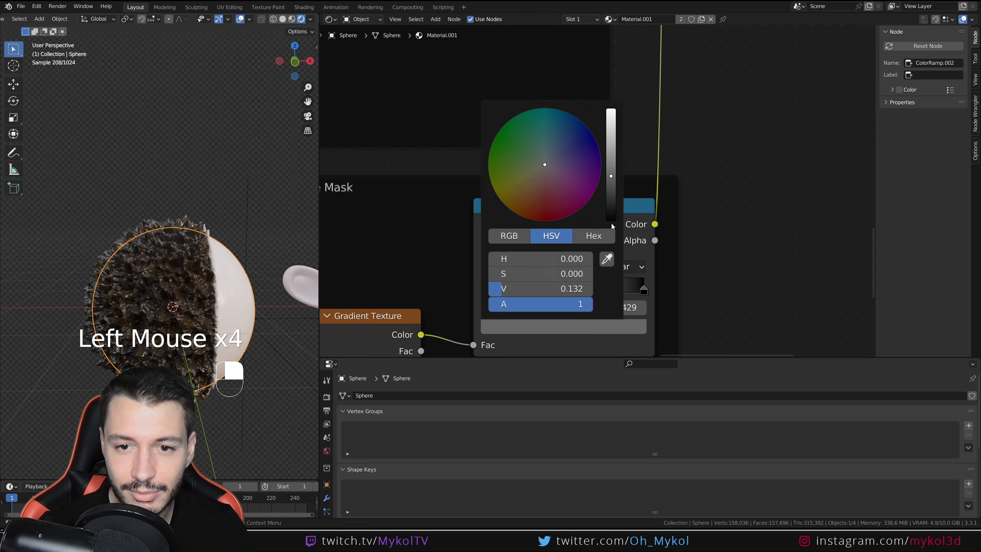
mouse_move(611, 176)
left_mouse_down()
mouse_move(611, 123)
mouse_move(611, 158)
left_mouse_up()
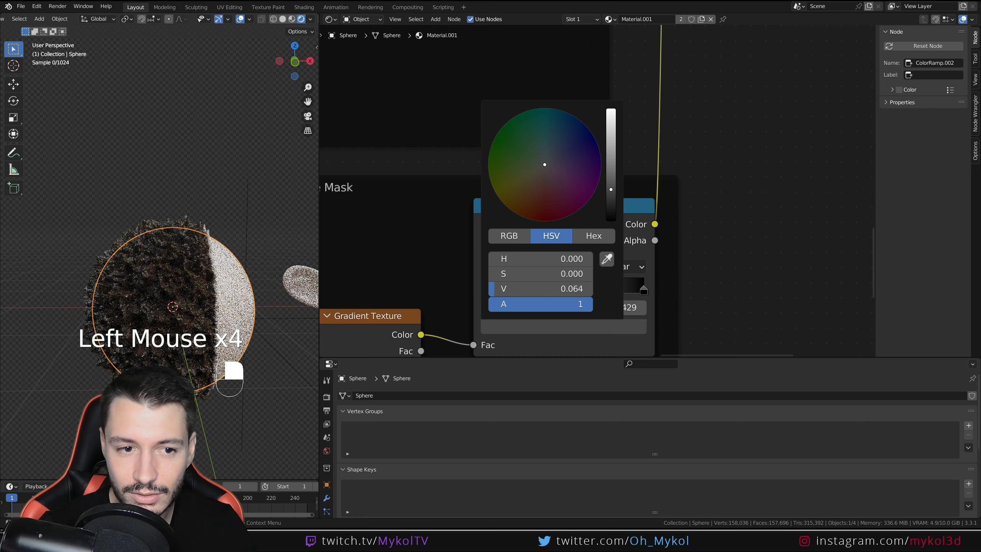
Slide the Empty along the X axis across the sphere and back to inspect the displacement at the mask boundary
left_click(275, 316)
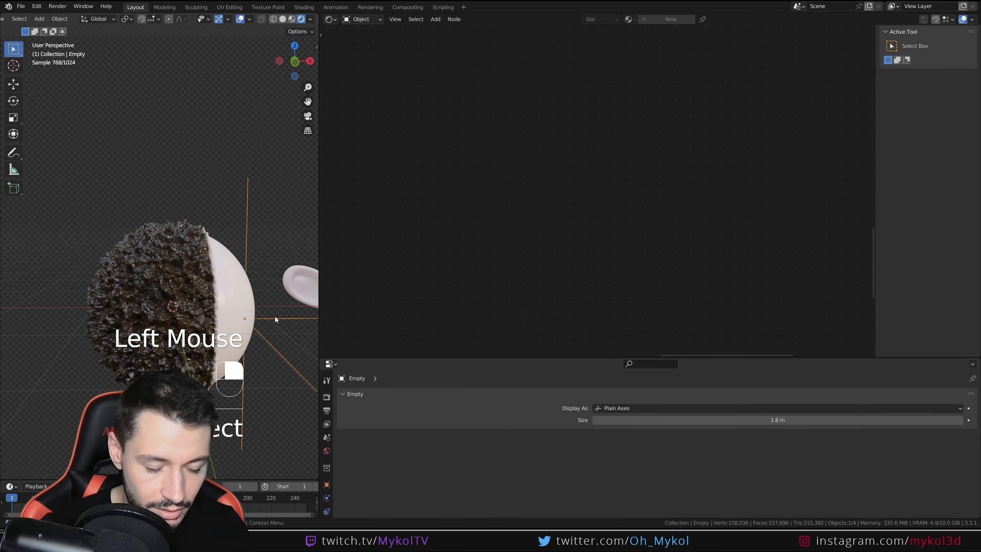
key("g")
key("x")
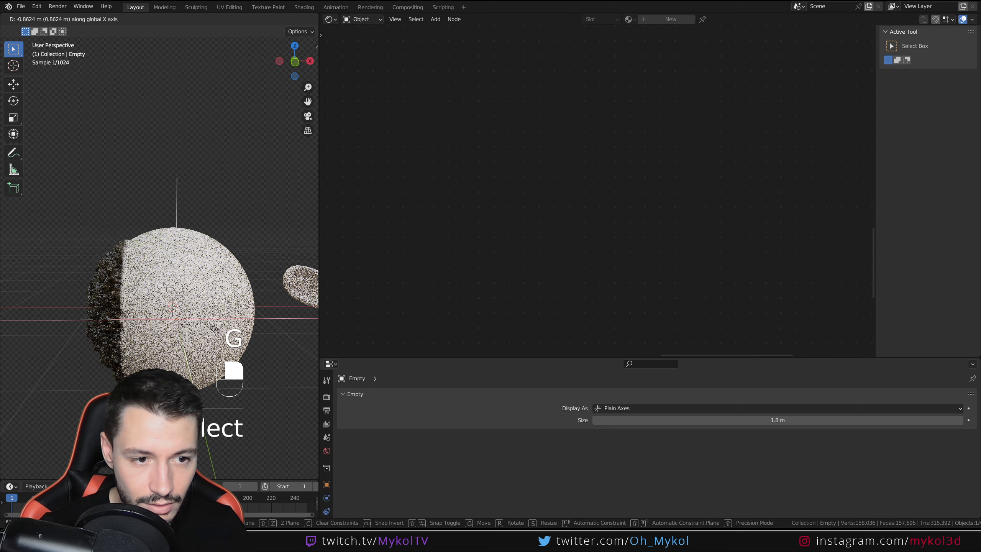
left_click(248, 307)
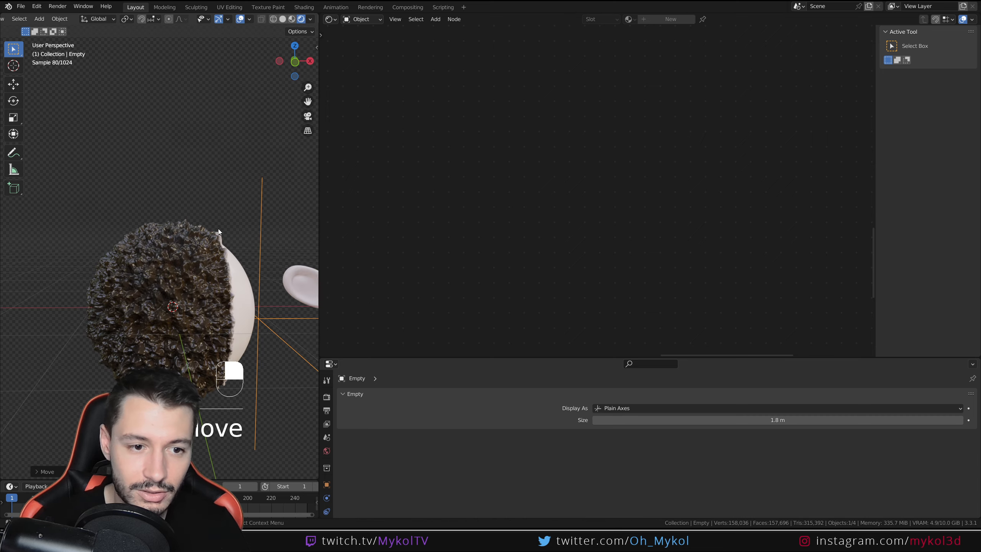
middle_click_drag(248, 306, 184, 217)
scroll(243, 241, "up", 1)
scroll(236, 238, "down", 2)
middle_click_drag(237, 237, 247, 248)
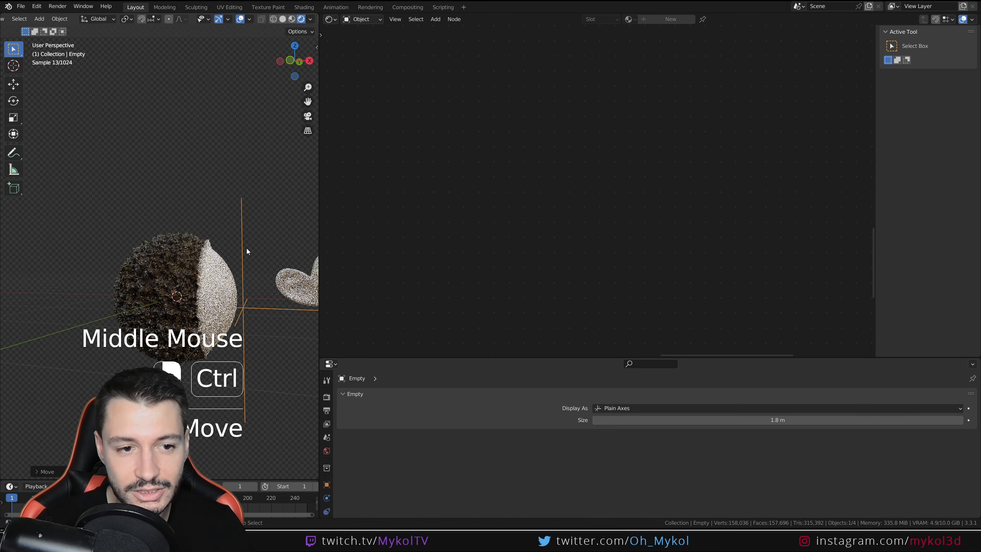
Undo the Empty's last move and the latest position and brightness changes to the Displace Mask ColorRamp's grey stop
key("ctrl+z")
key("ctrl+z")
key("ctrl+z")
key("ctrl+z")
key("ctrl+z")
key("ctrl+z")
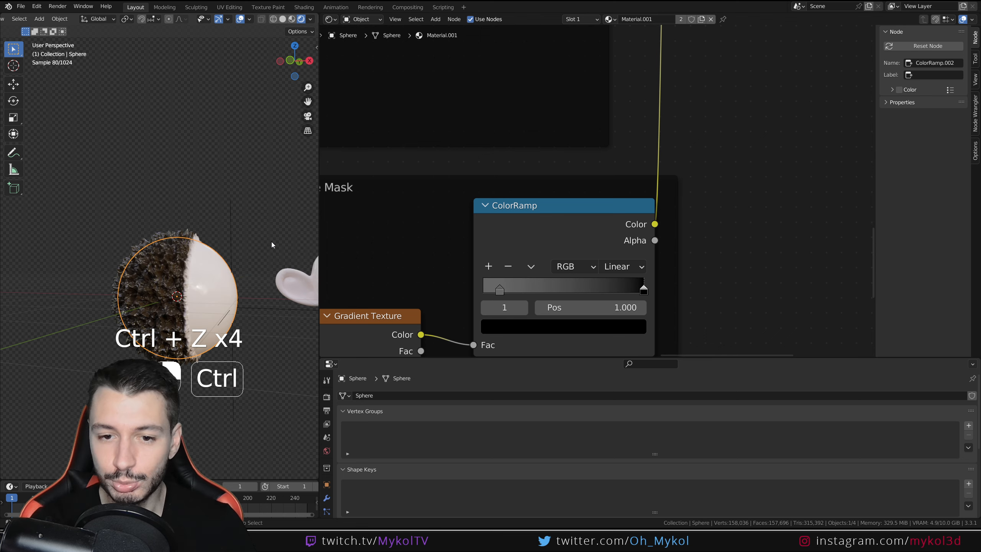
Review the displaced sphere and its node tree from the Material Mask frame through to the Material Output
middle_click_drag(218, 240, 218, 215)
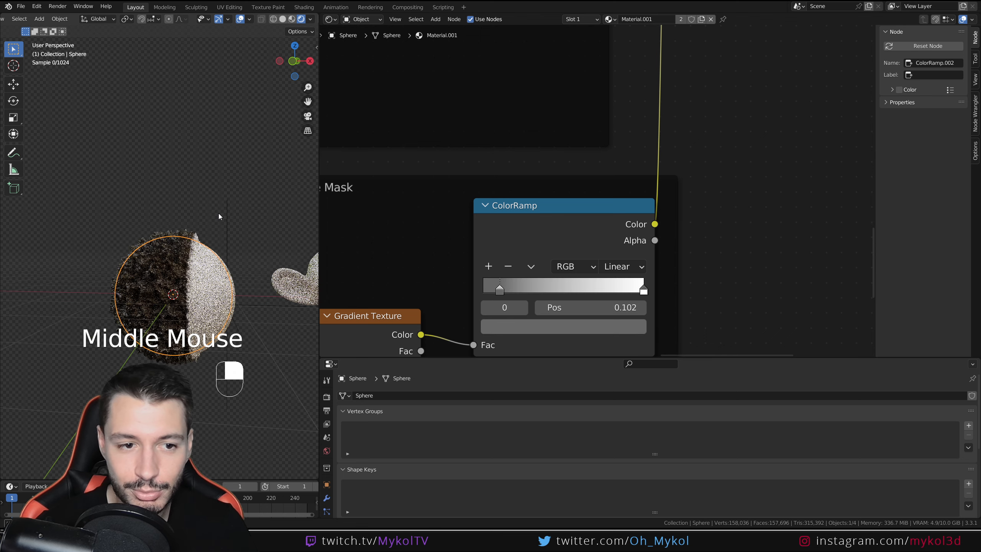
scroll(513, 176, "down", 6)
middle_click_drag(520, 175, 626, 216)
scroll(560, 193, "up", 2)
scroll(667, 230, "up", 2)
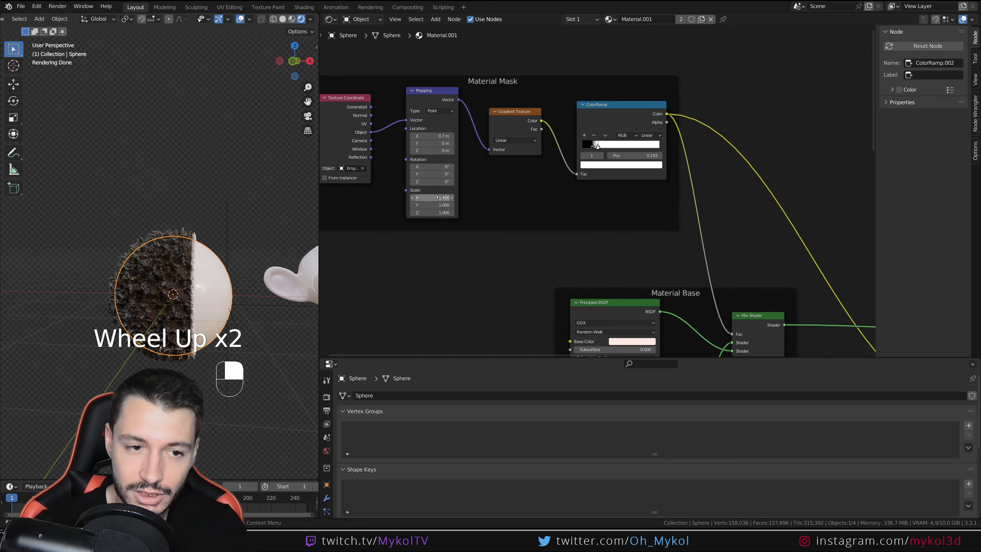
middle_click_drag(441, 197, 544, 222)
scroll(669, 198, "down", 2)
scroll(802, 248, "down", 2)
middle_click_drag(802, 248, 548, 151)
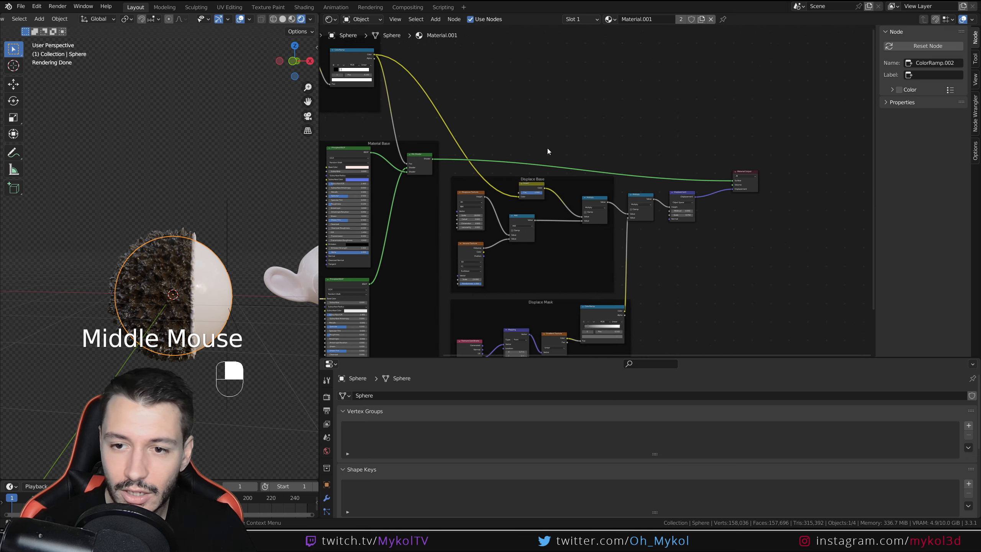
Unlink the Displacement node from the Material Output and briefly preview the Material Mask ColorRamp on the sphere
left_click_drag(732, 189, 731, 191)
scroll(589, 209, "up", 2)
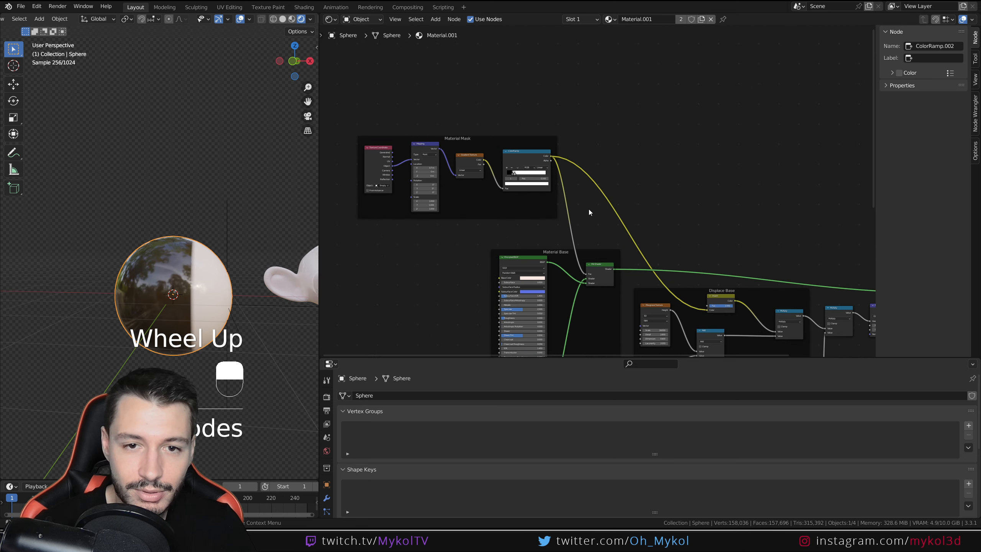
left_click(519, 143, "ctrl+shift")
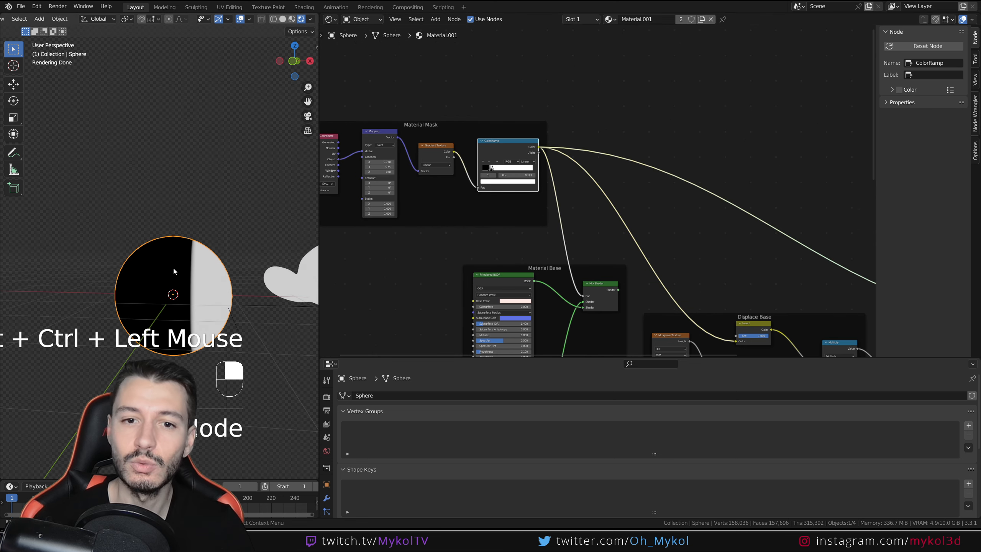
key("ctrl+z")
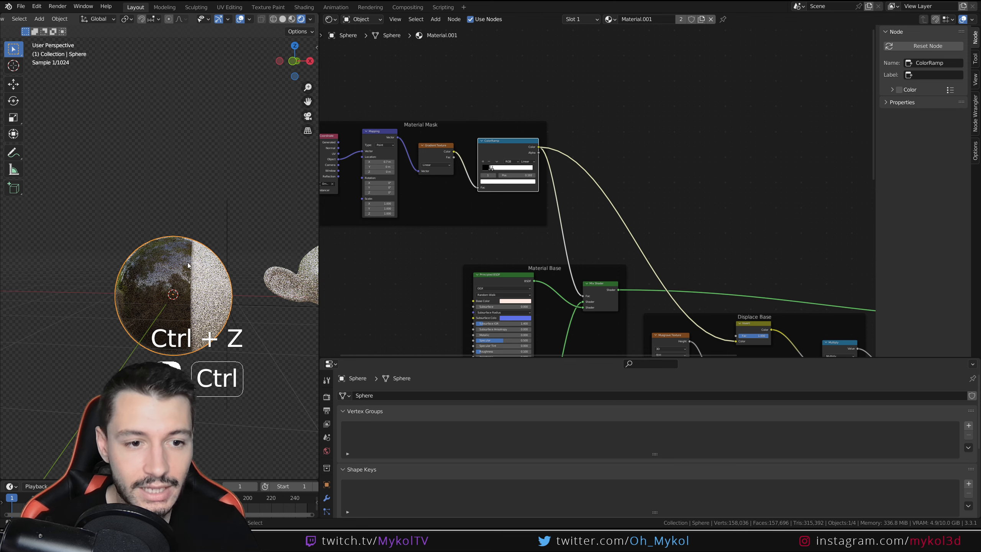
Preview the Material Base Mix Shader output on the undisplaced sphere
middle_click_drag(602, 239, 562, 77)
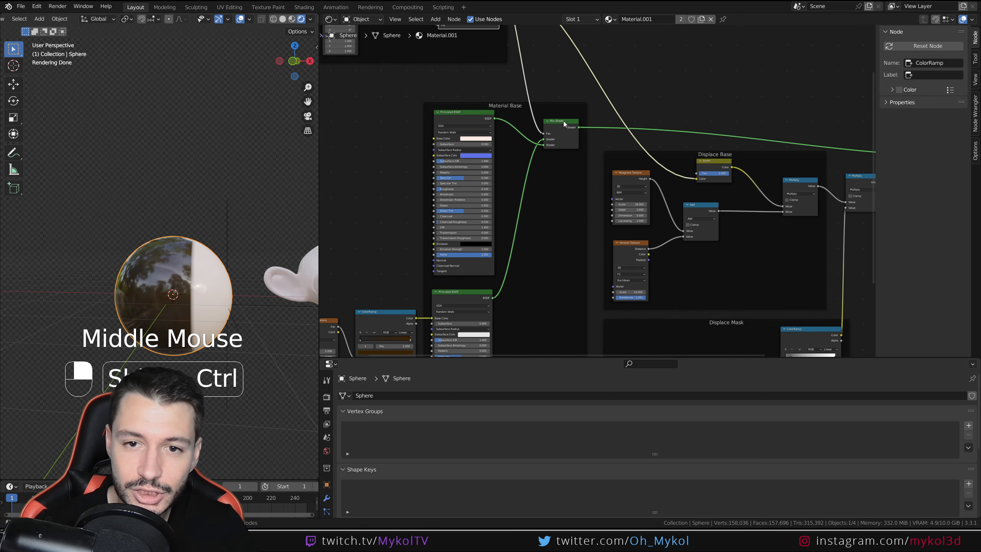
left_click(564, 122, "ctrl+shift")
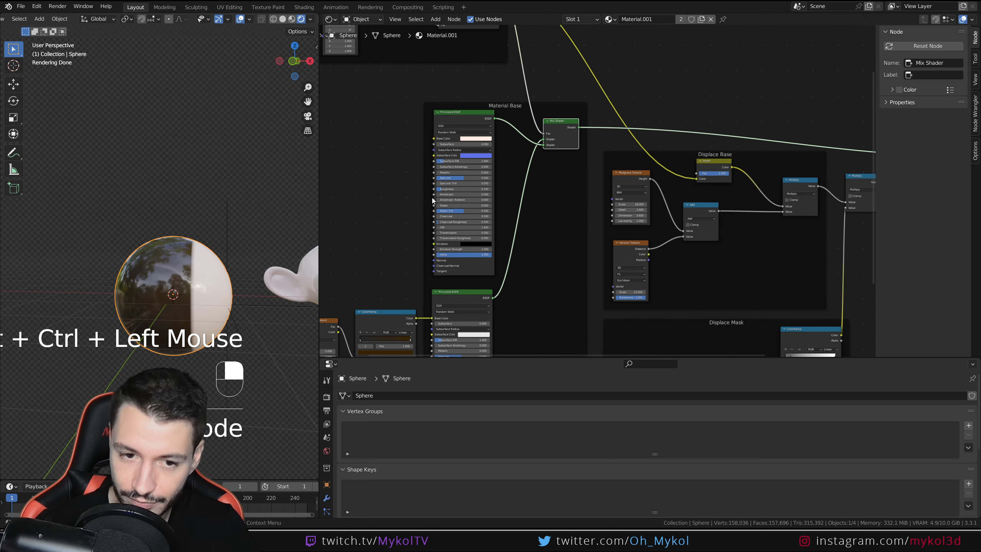
middle_click_drag(653, 204, 546, 188)
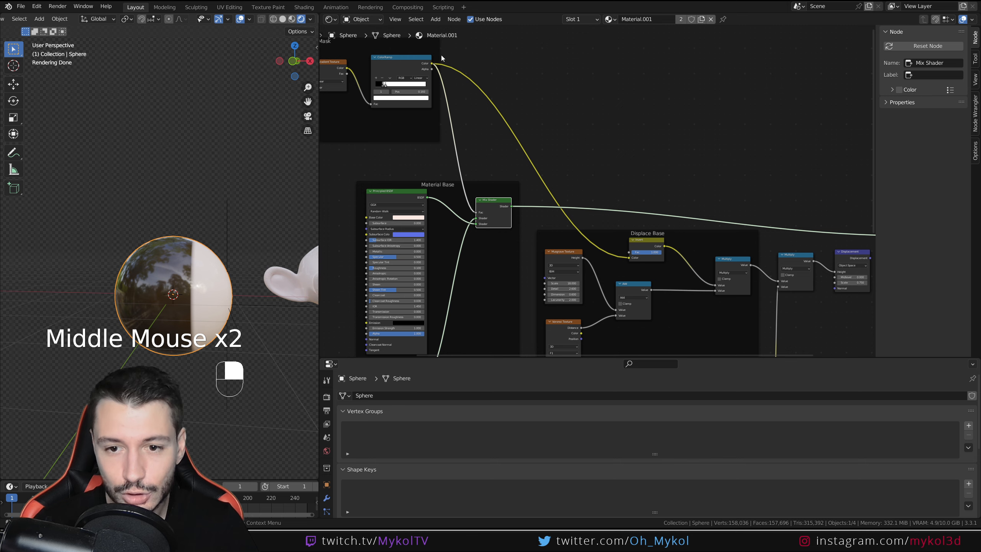
Preview the Multiply output of the Displace Base frame and the Displace Mask ColorRamp on the sphere
middle_click_drag(713, 232, 629, 166)
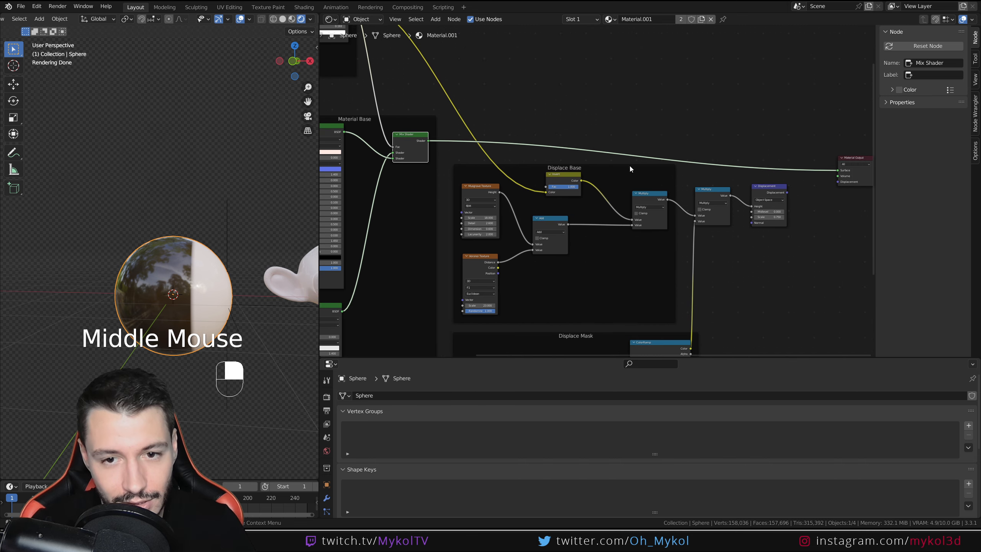
left_click(646, 200, "ctrl+shift")
middle_click_drag(180, 258, 153, 267)
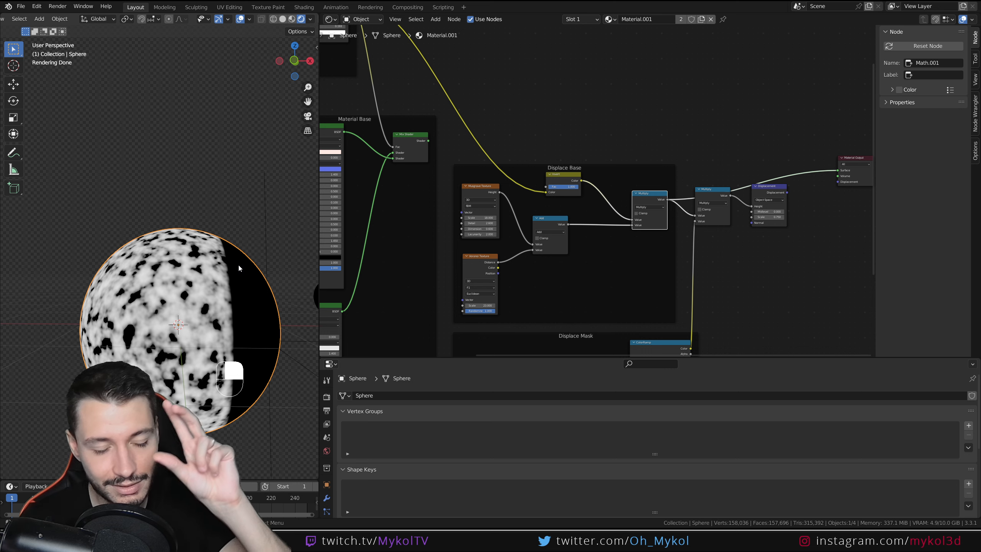
scroll(591, 255, "down", 2)
middle_click_drag(590, 255, 561, 200)
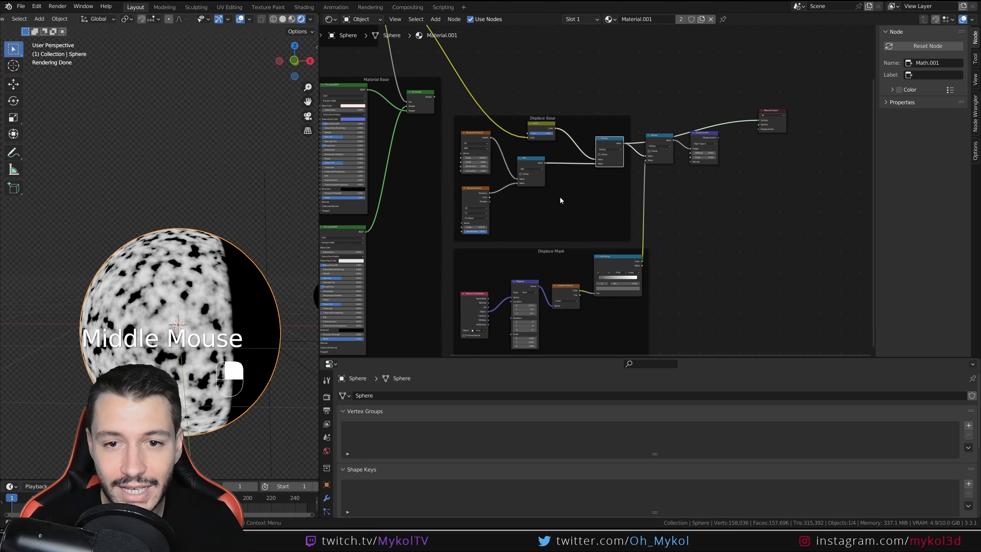
left_click(618, 273, "ctrl+shift")
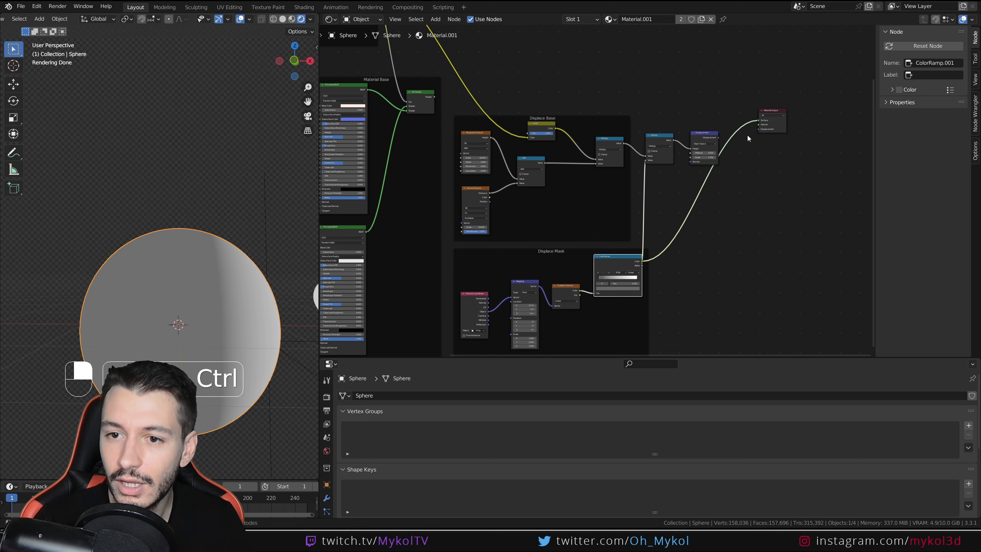
Relink the Displacement node to the Material Output's Displacement input and the Mix Shader to its Surface input
left_click(720, 141)
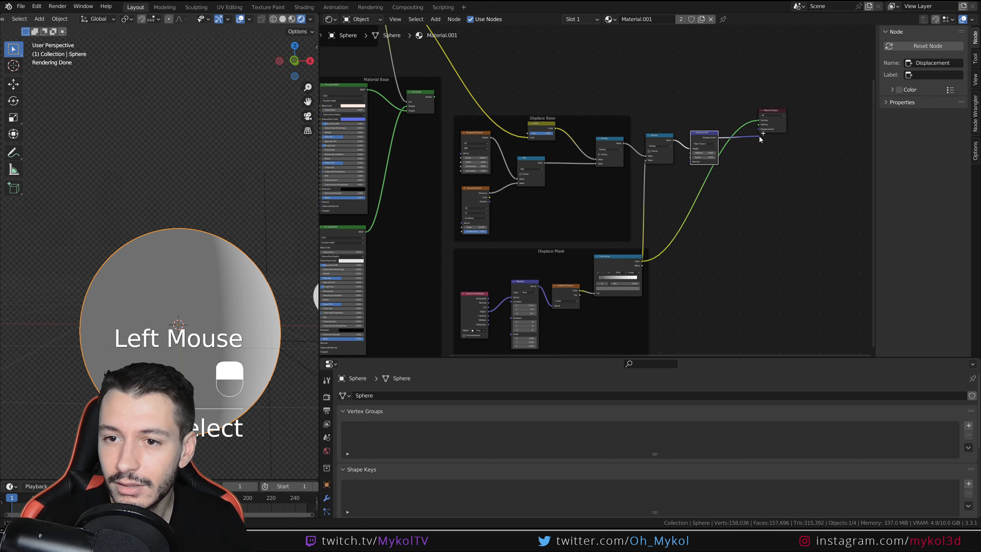
left_click(421, 101, "ctrl+shift")
Move the Empty toward the sphere so the mask boundary runs through the sphere's middle
left_click(268, 271)
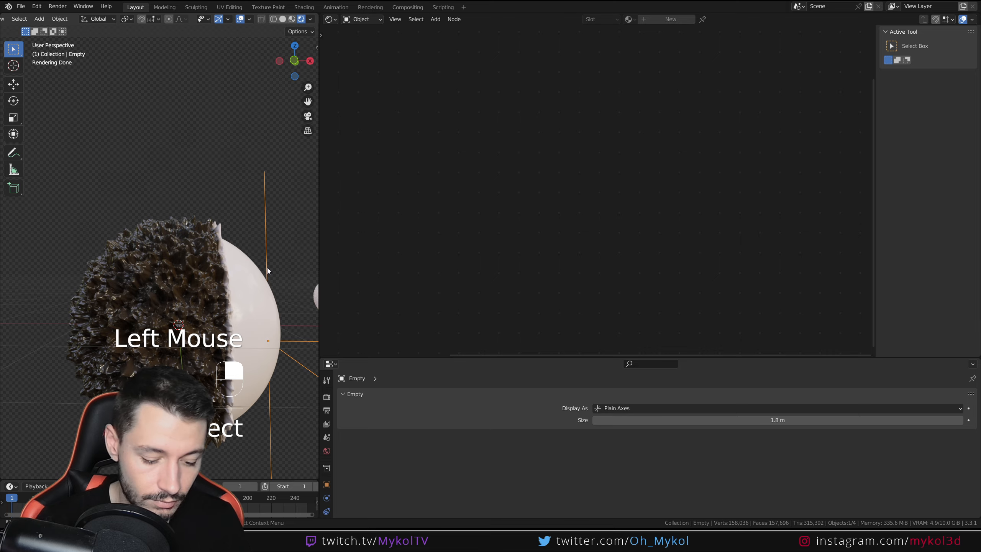
key("g")
left_click(234, 272)
Select the sphere and review its complete node tree, including the mask, base and displacement frames
left_click(211, 264)
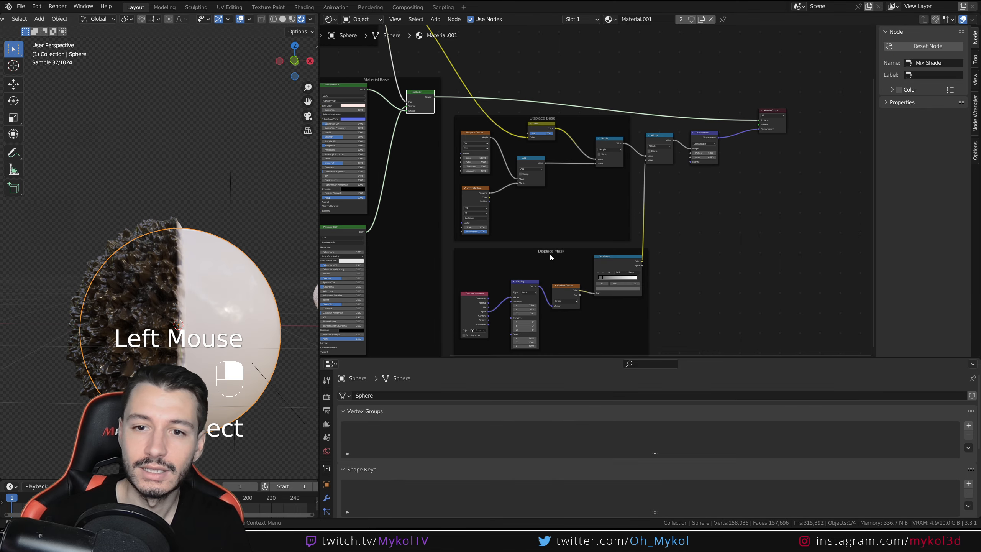
scroll(556, 240, "down", 3)
scroll(627, 257, "up", 3)
scroll(592, 265, "down", 1)
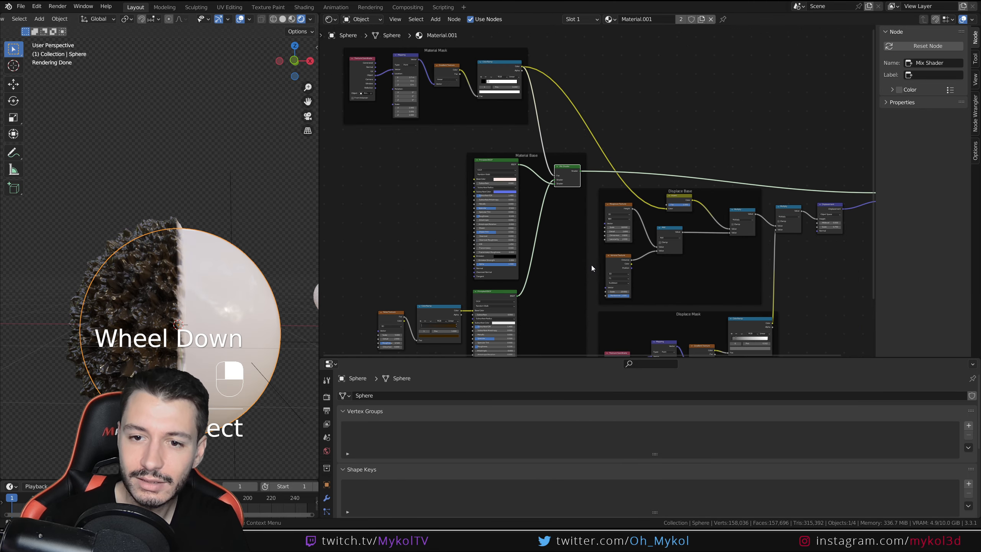
middle_click_drag(580, 239, 539, 222)
scroll(541, 229, "down", 2)
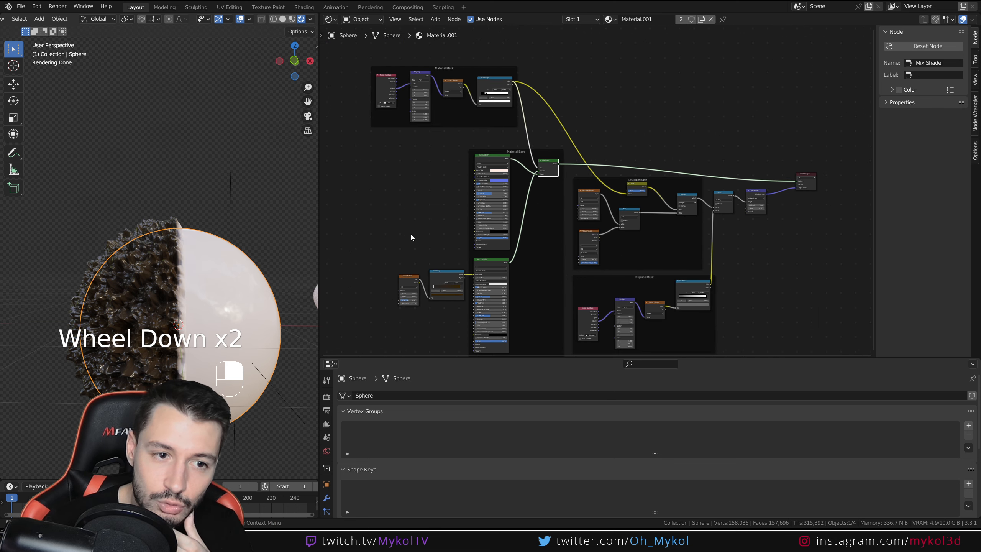
middle_click_drag(182, 247, 203, 272)
middle_click_drag(540, 232, 550, 211)
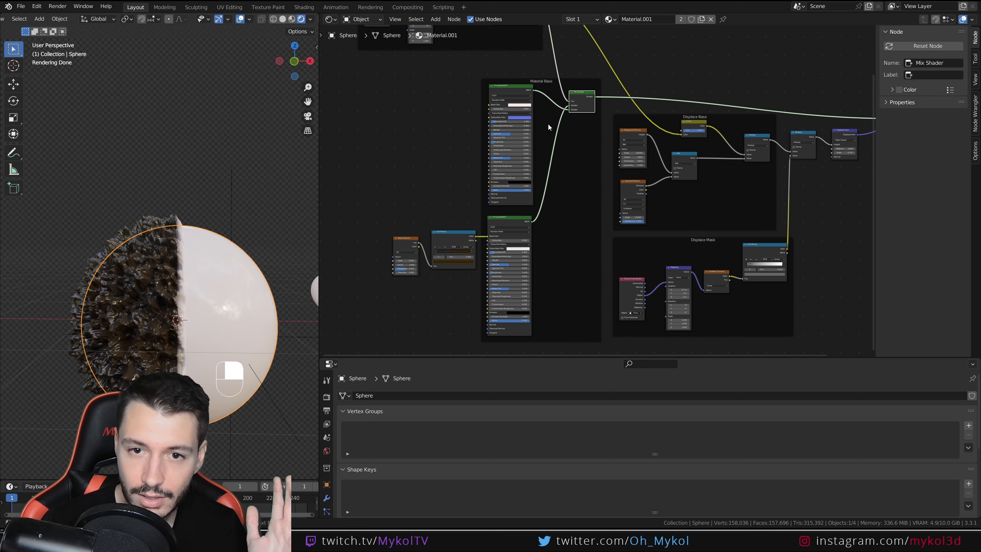
middle_click_drag(481, 171, 512, 199)
scroll(512, 180, "down", 3)
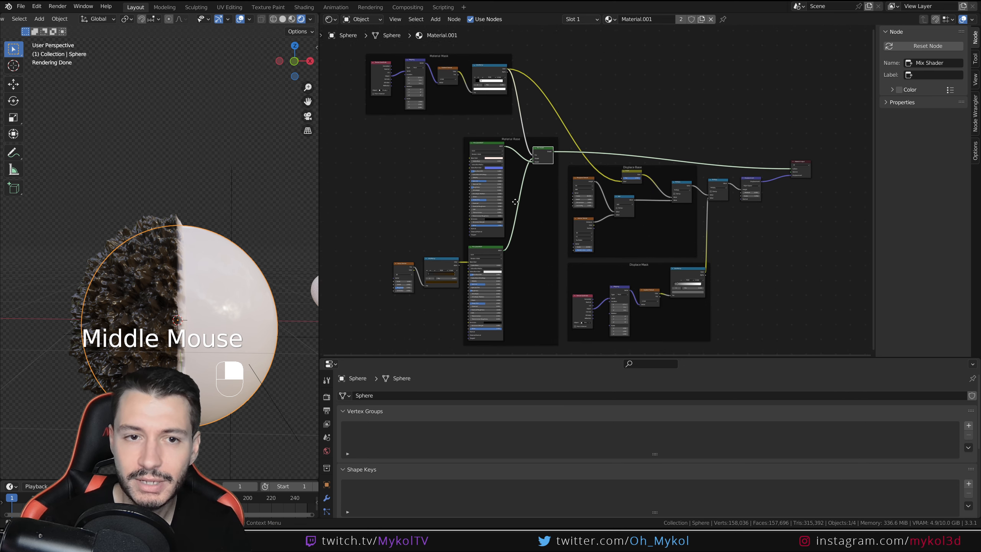
Try a free trackball rotation of the Empty to swing the mask across the sphere, and reselect the sphere
left_click(233, 189)
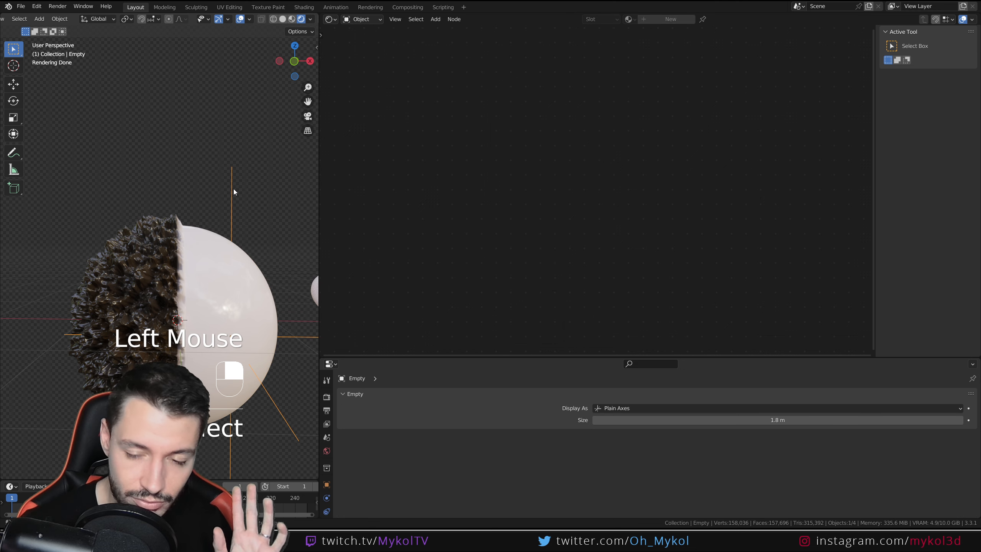
key("r")
key("r")
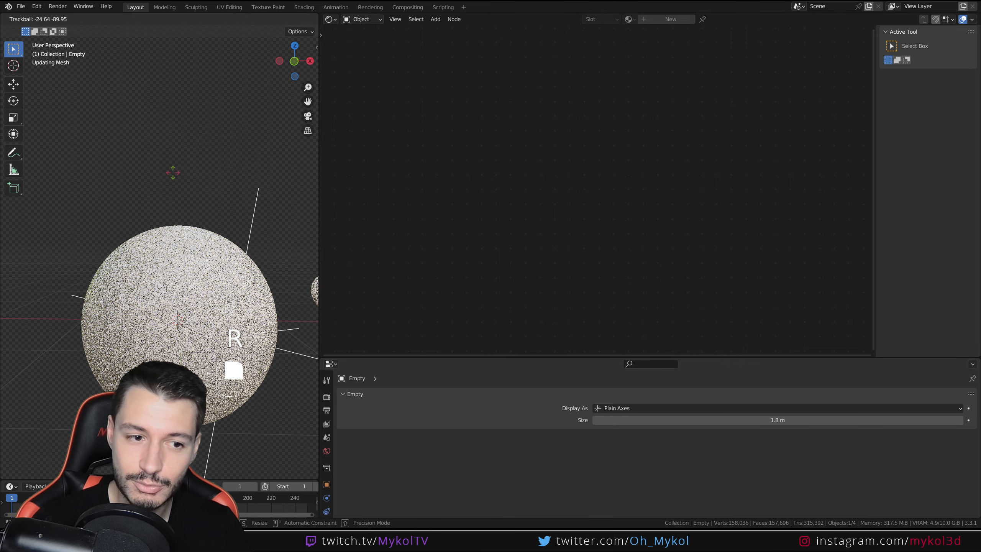
right_click(221, 163)
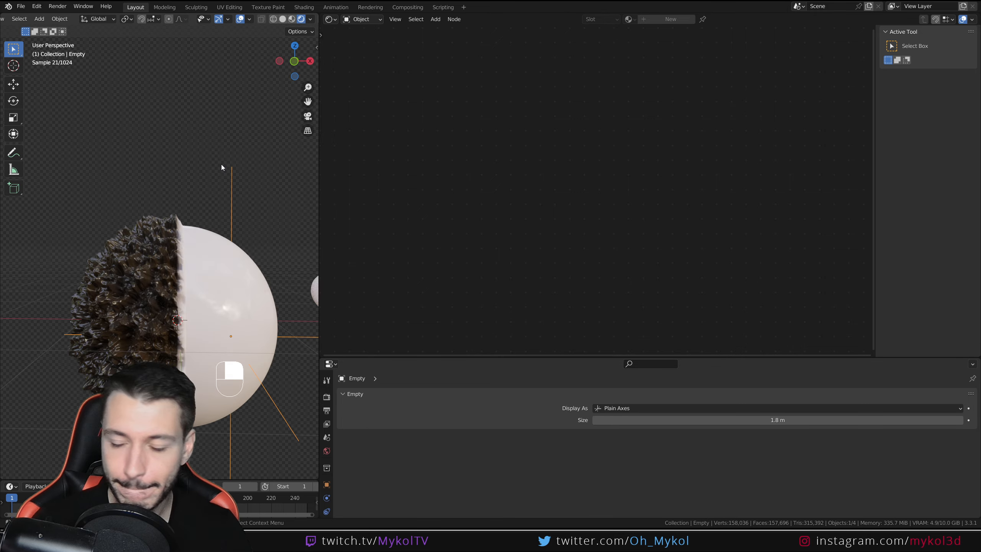
left_click(155, 232)
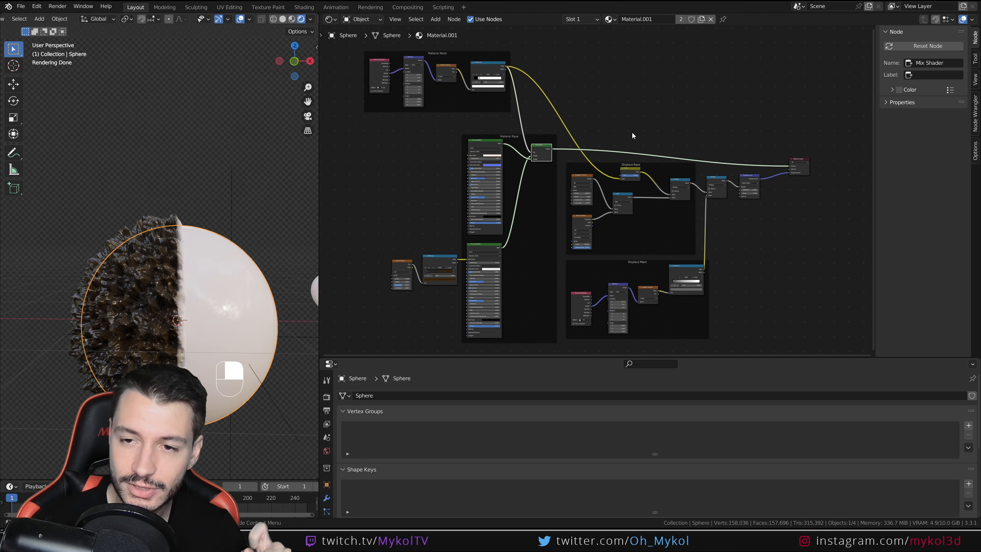
scroll(632, 135, "down", 2)
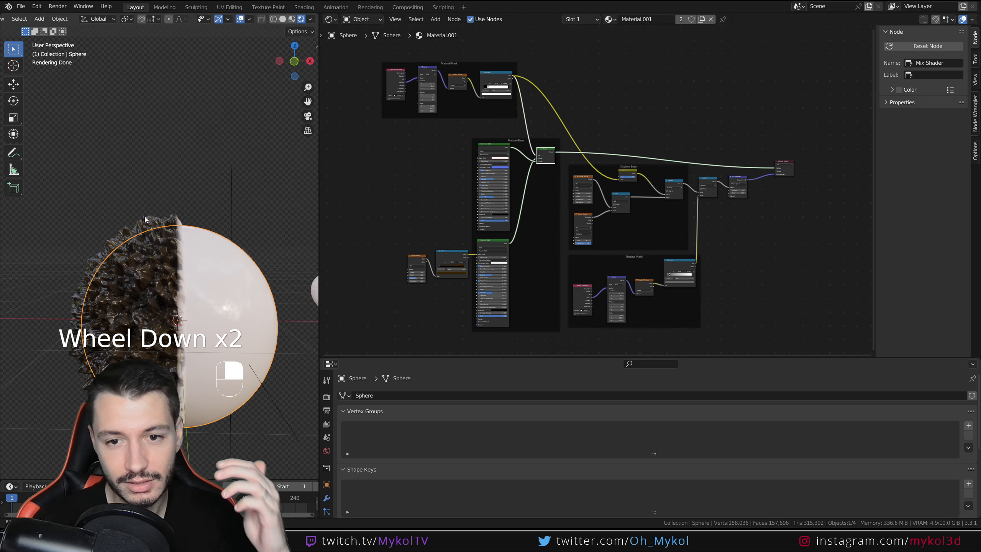